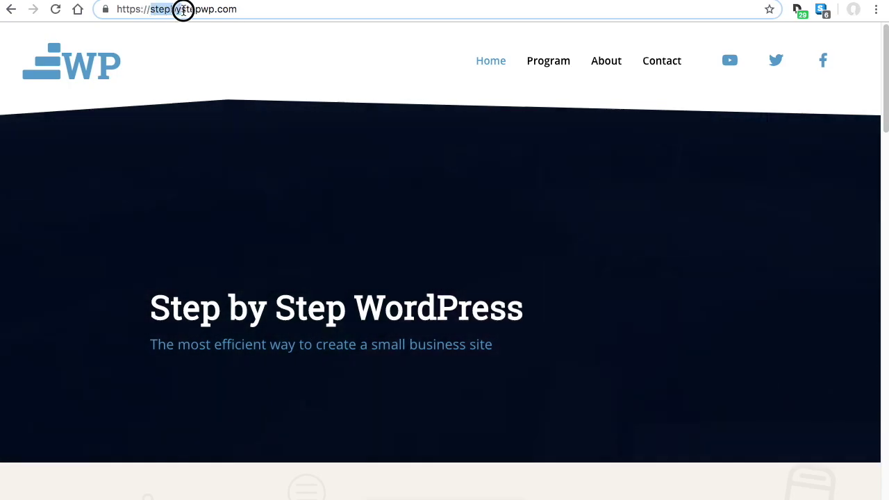
Scroll to the SiteGround recommendation and highlight its '1 of 3 Hosts' claim
{"action": "left_click", "coordinate": [264, 10]}
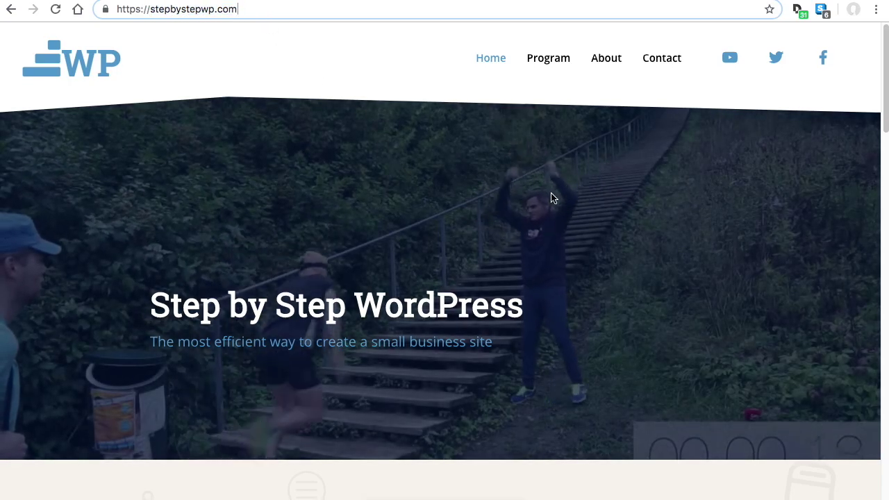
{"action": "scroll", "coordinate": [546, 198], "scroll_direction": "down", "scroll_amount": 3}
{"action": "scroll", "coordinate": [547, 197], "scroll_direction": "down", "scroll_amount": 20}
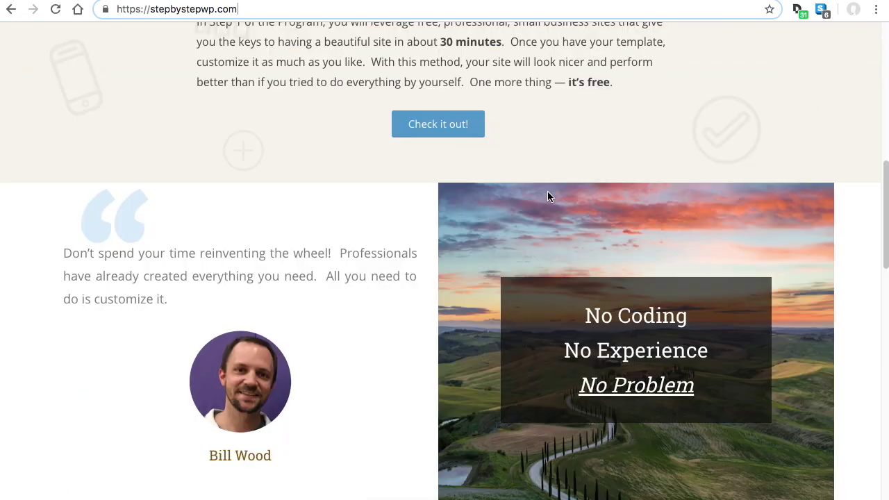
{"action": "scroll", "coordinate": [547, 200], "scroll_direction": "up", "scroll_amount": 3}
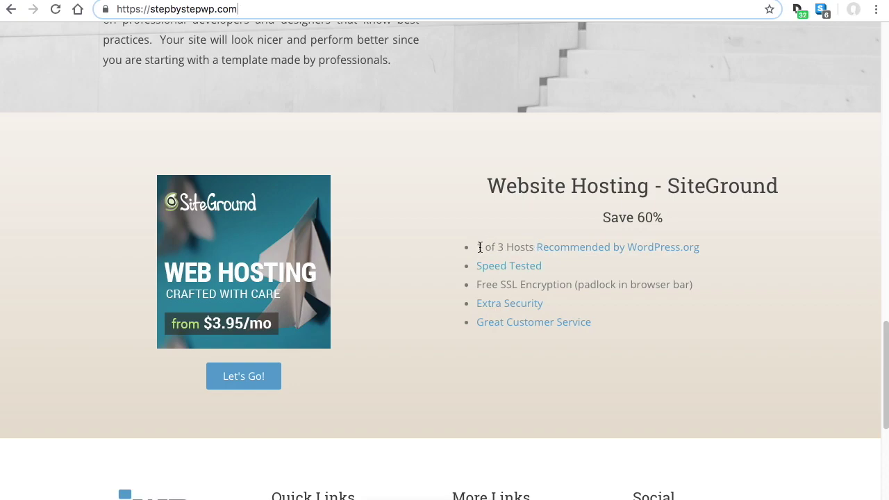
{"action": "left_click", "coordinate": [500, 246]}
{"action": "left_click_drag", "start_coordinate": [500, 246], "coordinate": [514, 246]}
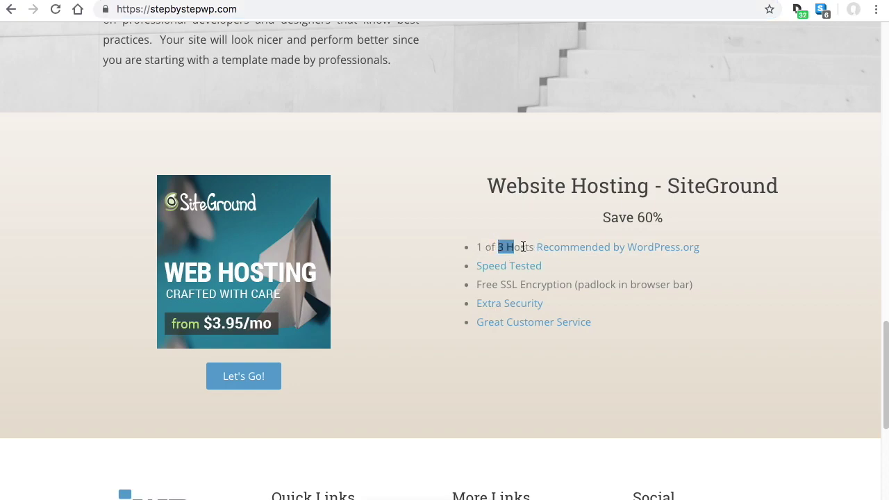
{"action": "left_click", "coordinate": [676, 263]}
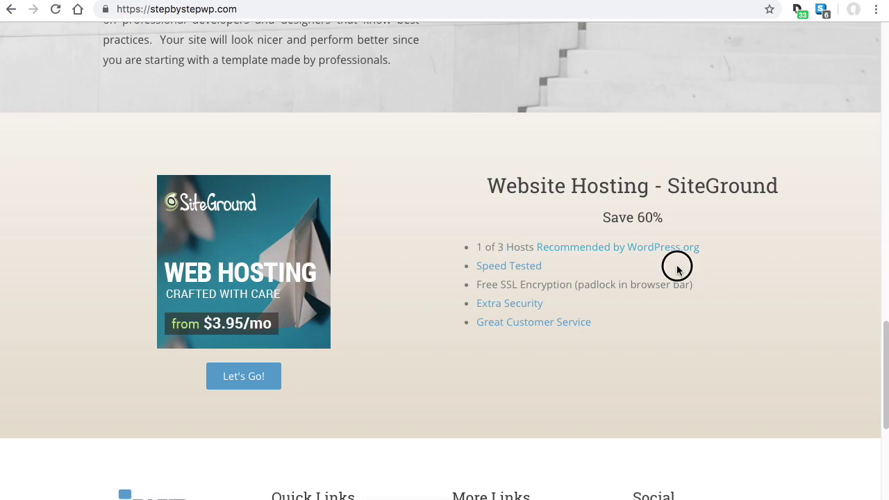
View SiteGround's speed tests page, return home, and highlight SiteGround in the heading
{"action": "left_click", "coordinate": [507, 268]}
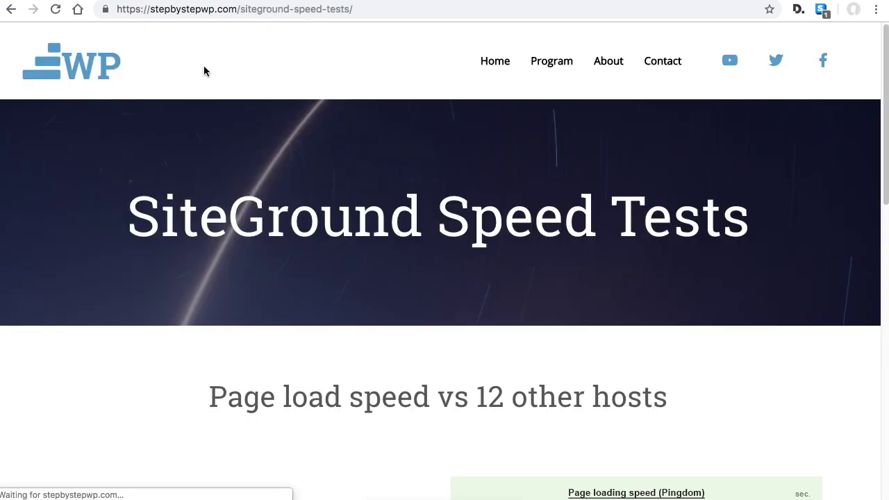
{"action": "scroll", "coordinate": [451, 345], "scroll_direction": "down", "scroll_amount": 15}
{"action": "scroll", "coordinate": [451, 345], "scroll_direction": "up", "scroll_amount": 10}
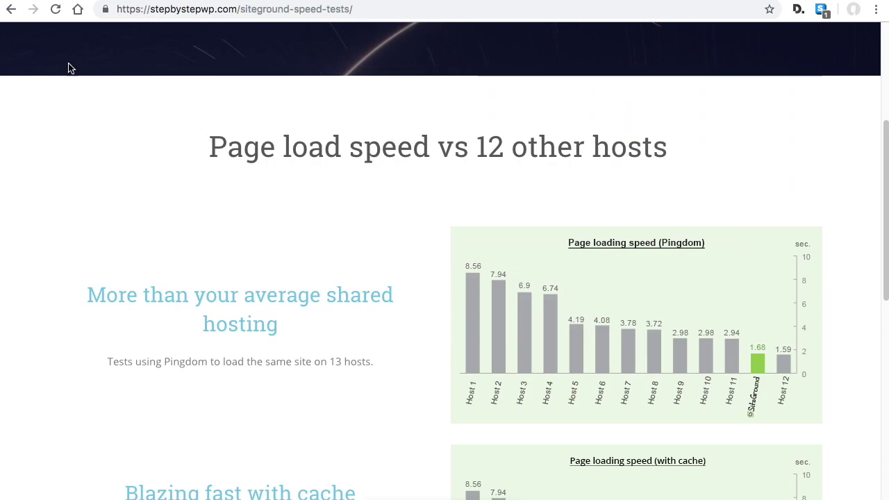
{"action": "left_click", "coordinate": [14, 11]}
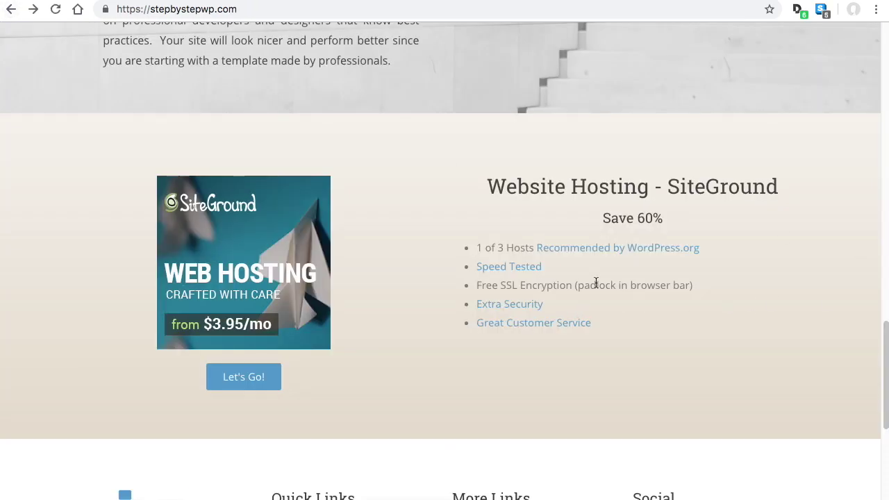
{"action": "left_click_drag", "start_coordinate": [667, 186], "coordinate": [777, 186]}
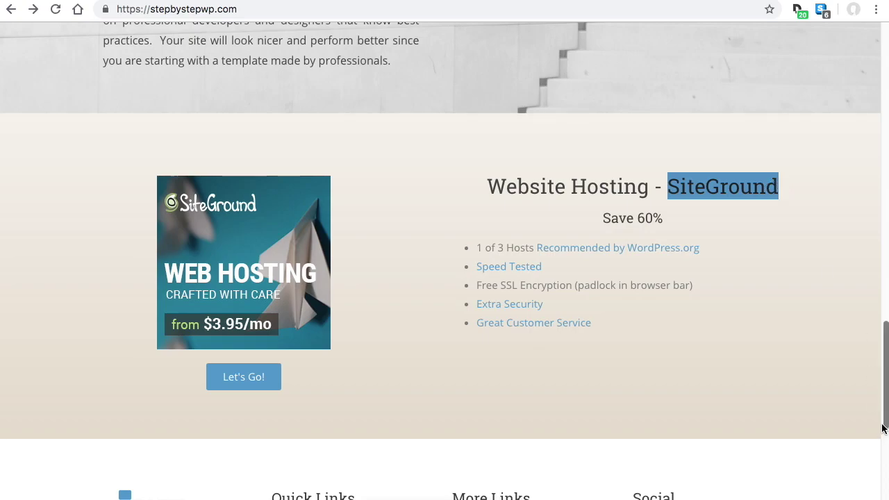
{"action": "left_click", "coordinate": [651, 290]}
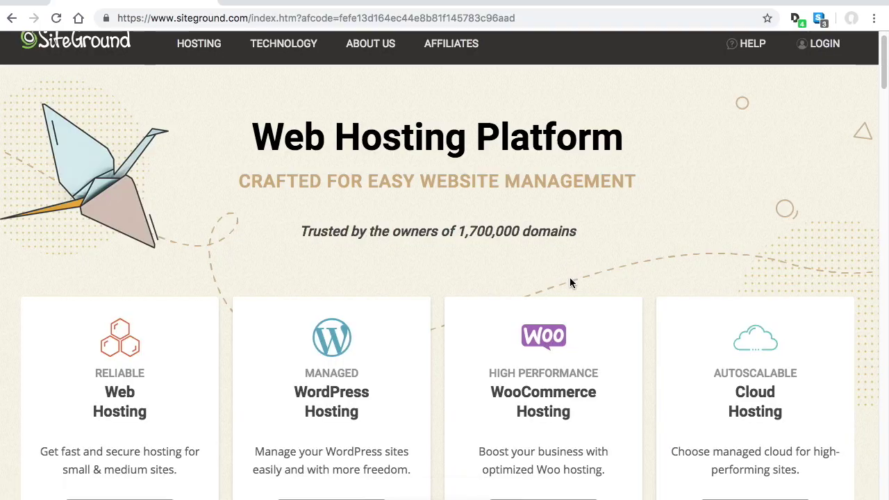
{"action": "scroll", "coordinate": [569, 282], "scroll_direction": "down", "scroll_amount": 3}
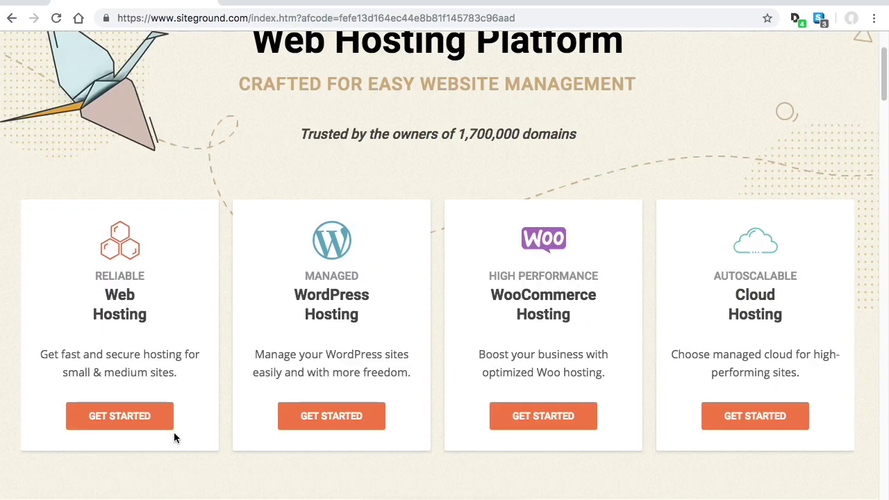
Go to SiteGround's Web Hosting plans and pick the StartUp plan
{"action": "left_click", "coordinate": [125, 417]}
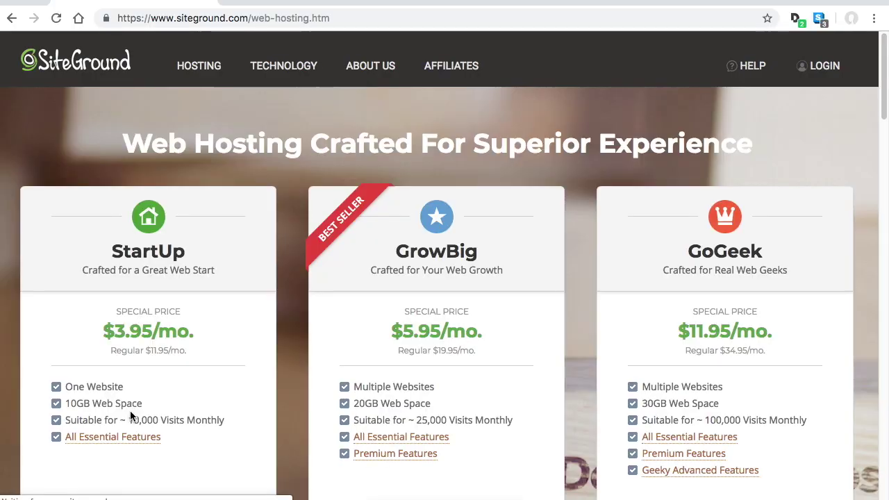
{"action": "scroll", "coordinate": [576, 274], "scroll_direction": "down", "scroll_amount": 2}
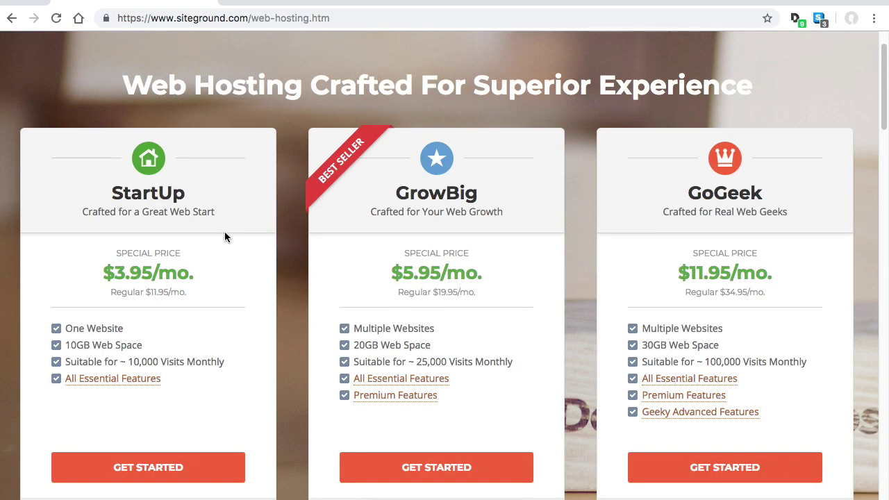
{"action": "scroll", "coordinate": [229, 361], "scroll_direction": "down", "scroll_amount": 1}
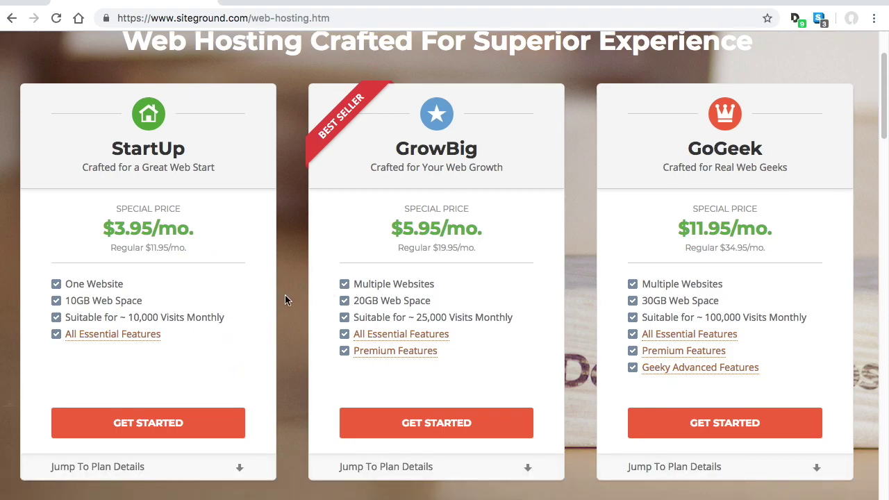
{"action": "left_click", "coordinate": [182, 425]}
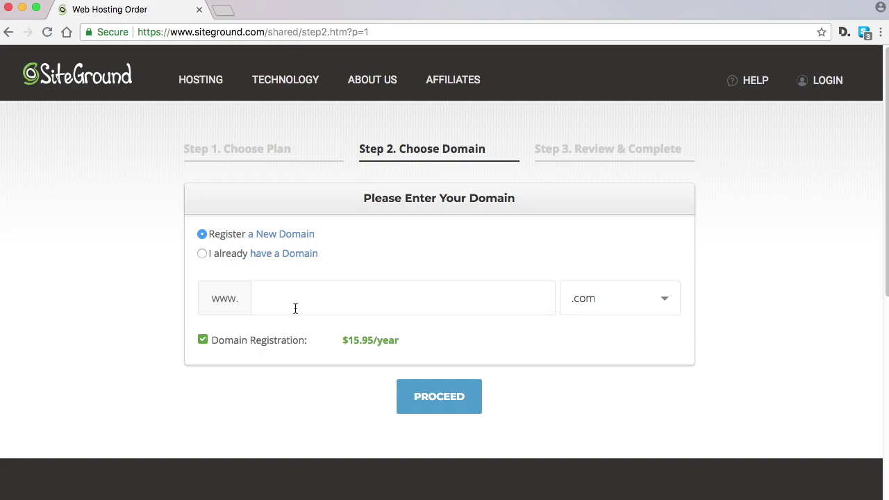
Enter learnwpomaha as the new .com domain and proceed with the order
{"action": "left_click", "coordinate": [295, 308]}
{"action": "type", "text": "learnwpomaha"}
{"action": "left_click", "coordinate": [446, 397]}
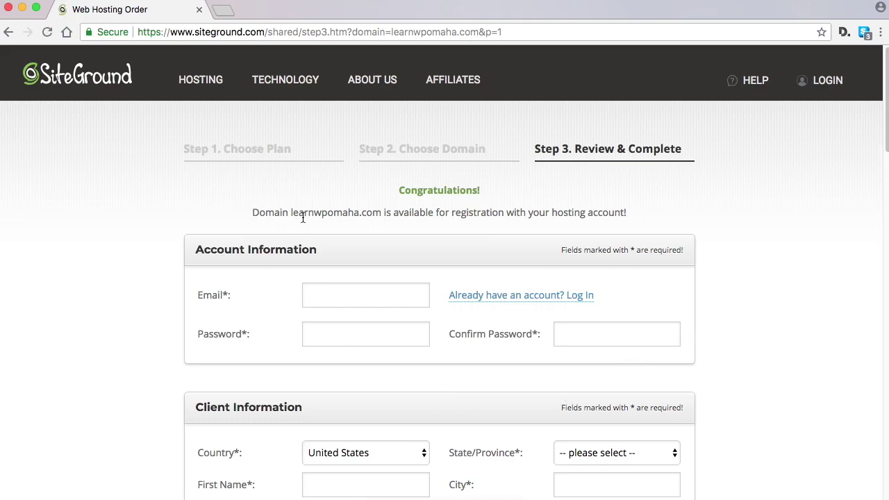
{"action": "scroll", "coordinate": [759, 224], "scroll_direction": "down", "scroll_amount": 2}
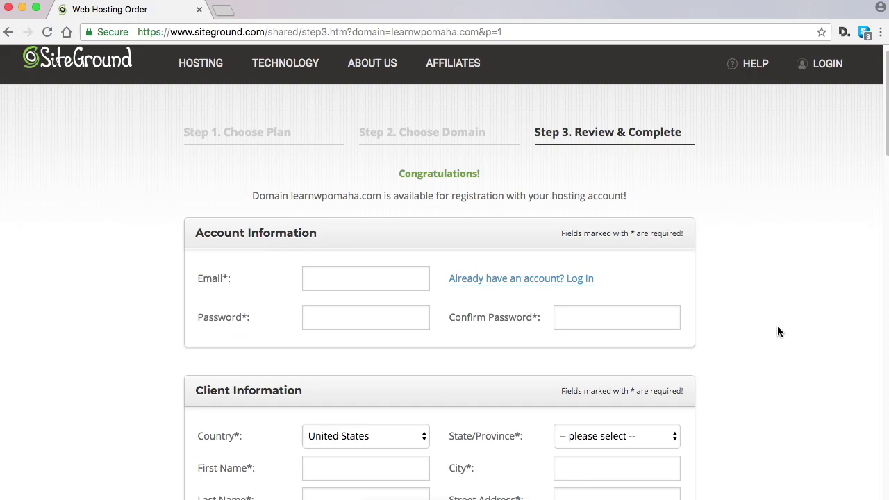
{"action": "scroll", "coordinate": [755, 331], "scroll_direction": "down", "scroll_amount": 5}
{"action": "scroll", "coordinate": [755, 331], "scroll_direction": "up", "scroll_amount": 2}
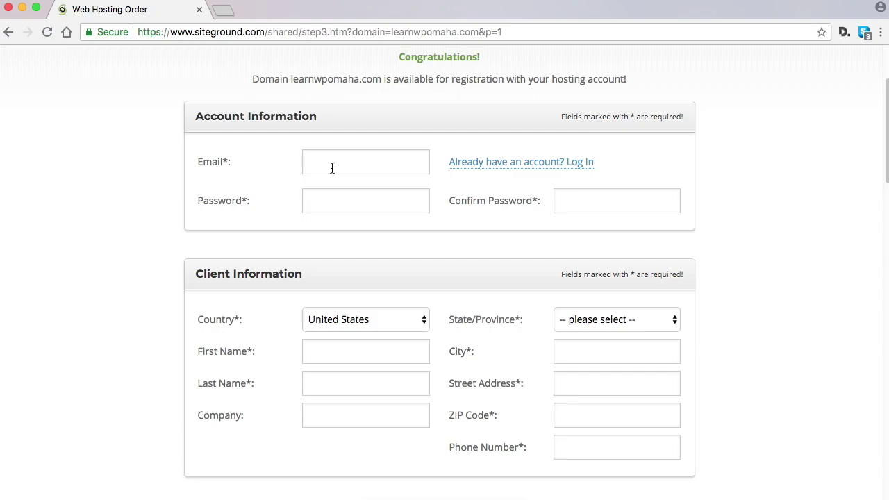
{"action": "scroll", "coordinate": [744, 326], "scroll_direction": "down", "scroll_amount": 10}
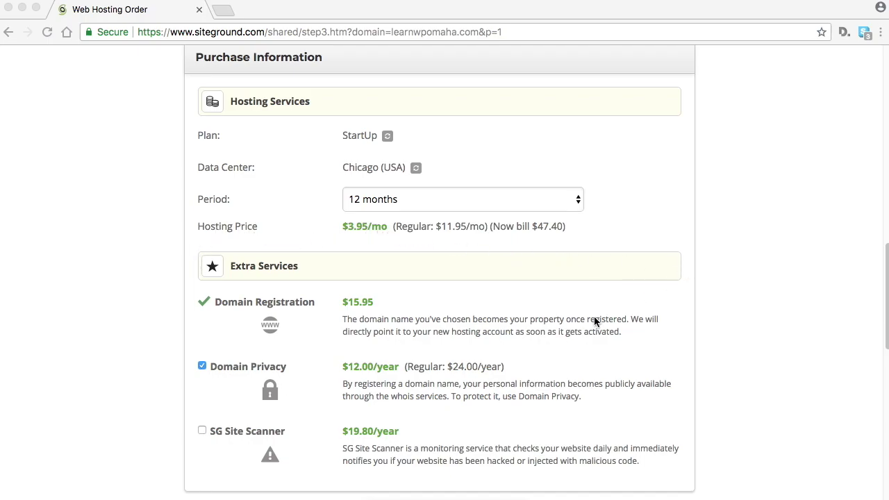
{"action": "scroll", "coordinate": [593, 320], "scroll_direction": "down", "scroll_amount": 2}
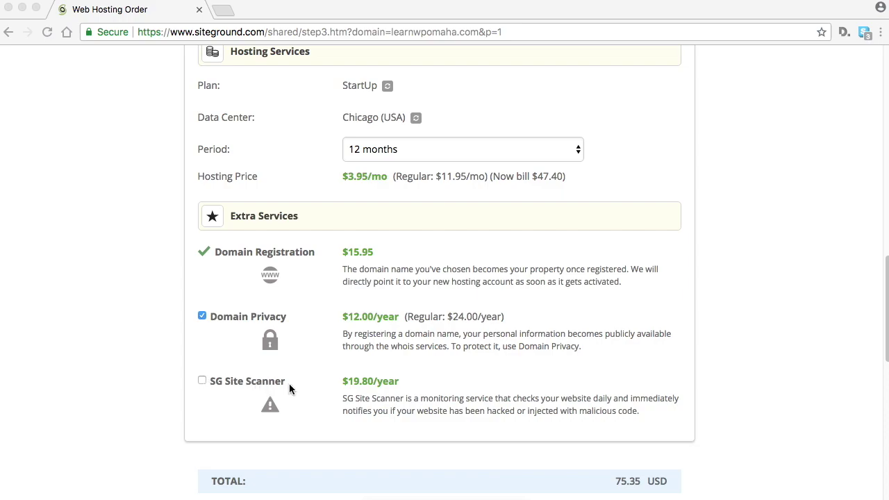
Leave SG Site Scanner off, keep news e-mails on, and pay the 75.35 USD order
{"action": "left_click", "coordinate": [202, 380]}
{"action": "left_click", "coordinate": [203, 381]}
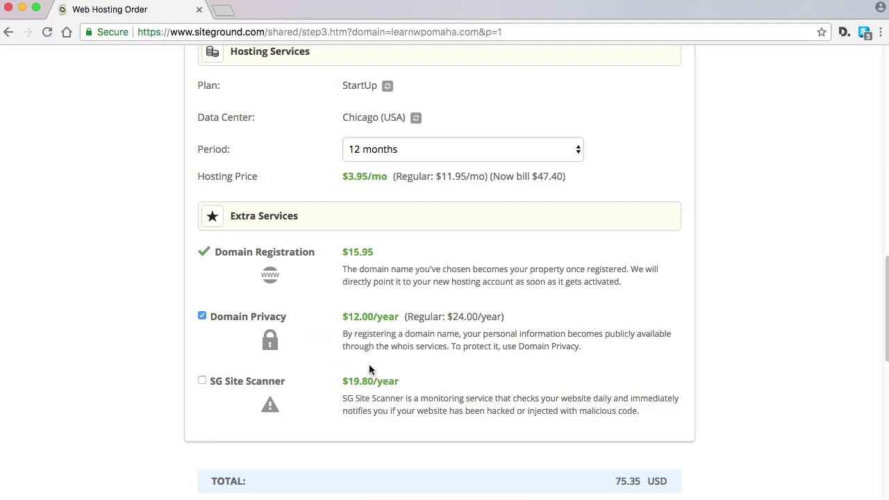
{"action": "scroll", "coordinate": [542, 349], "scroll_direction": "down", "scroll_amount": 1}
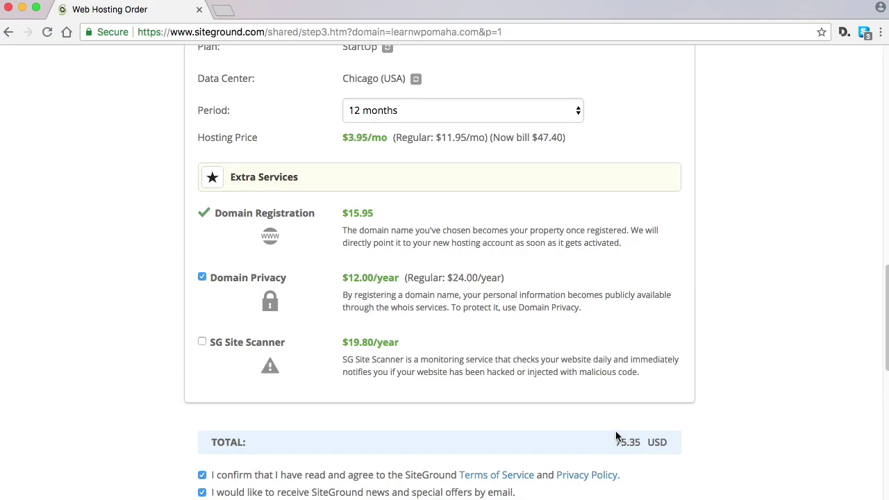
{"action": "scroll", "coordinate": [605, 381], "scroll_direction": "down", "scroll_amount": 2}
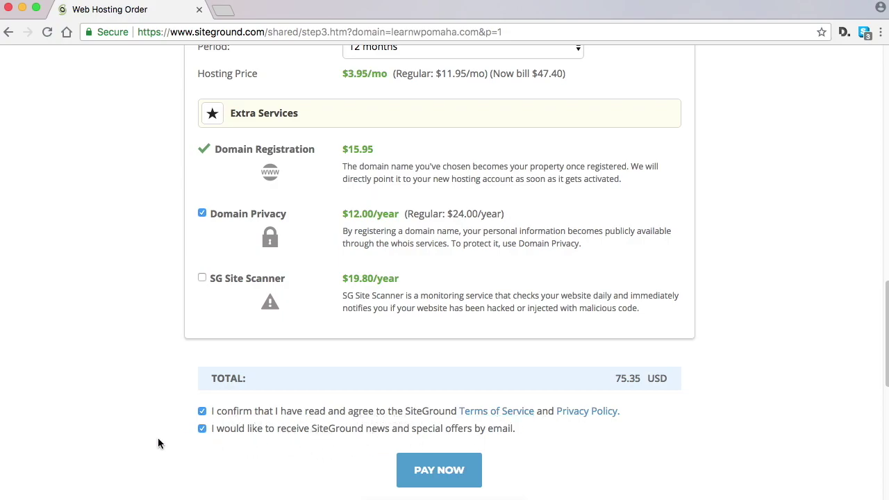
{"action": "left_click", "coordinate": [202, 429]}
{"action": "scroll", "coordinate": [555, 410], "scroll_direction": "down", "scroll_amount": 1}
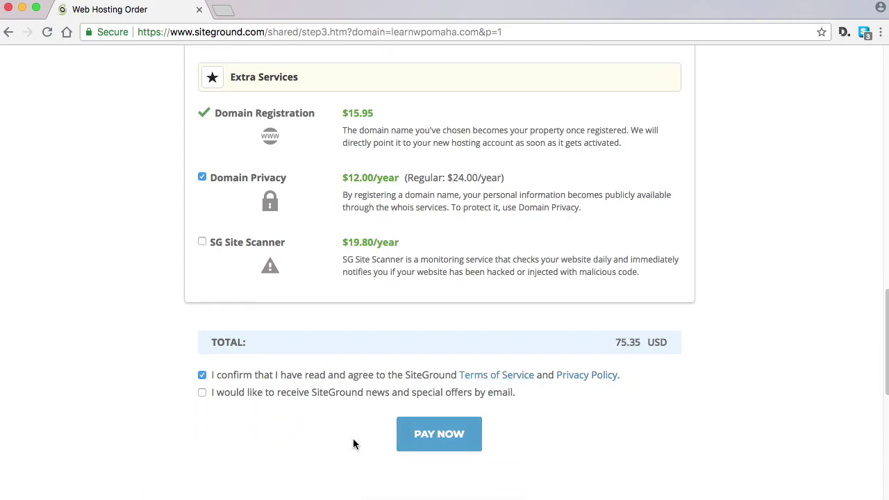
{"action": "left_click", "coordinate": [202, 393]}
{"action": "left_click", "coordinate": [444, 440]}
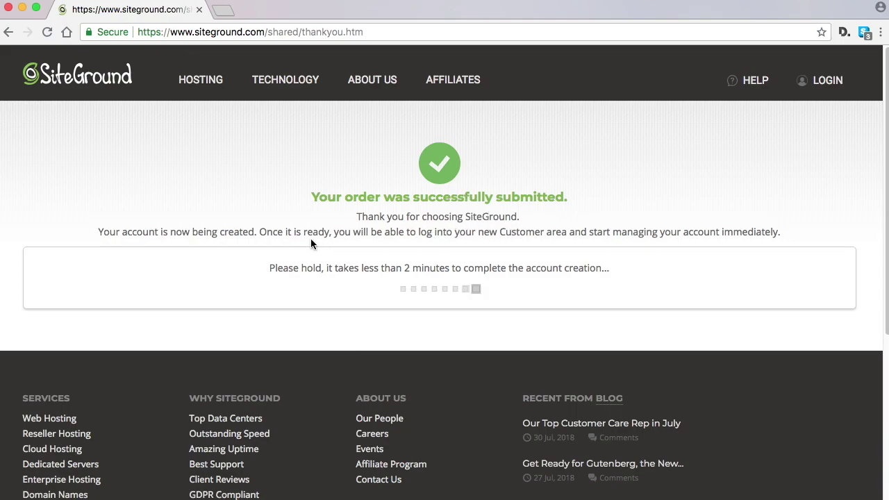
In the customer area, choose Start a new website with WordPress and scroll to login details
{"action": "left_click", "coordinate": [447, 297]}
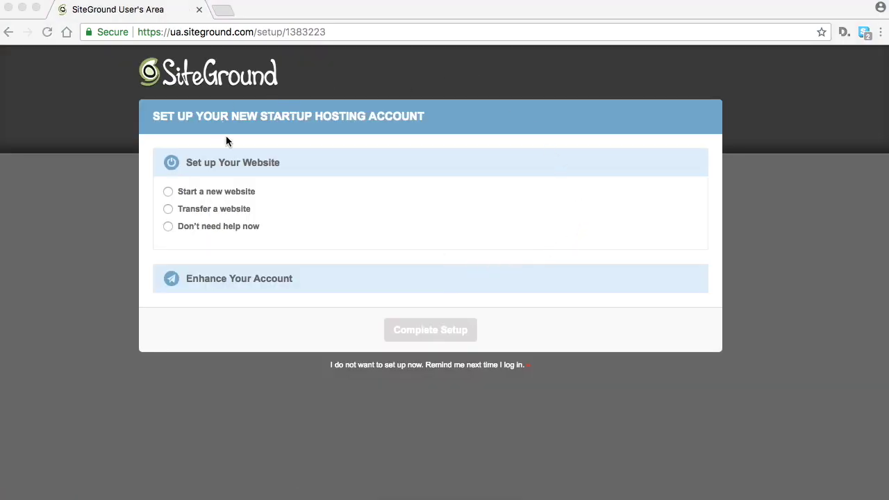
{"action": "left_click", "coordinate": [167, 194]}
{"action": "left_click", "coordinate": [169, 193]}
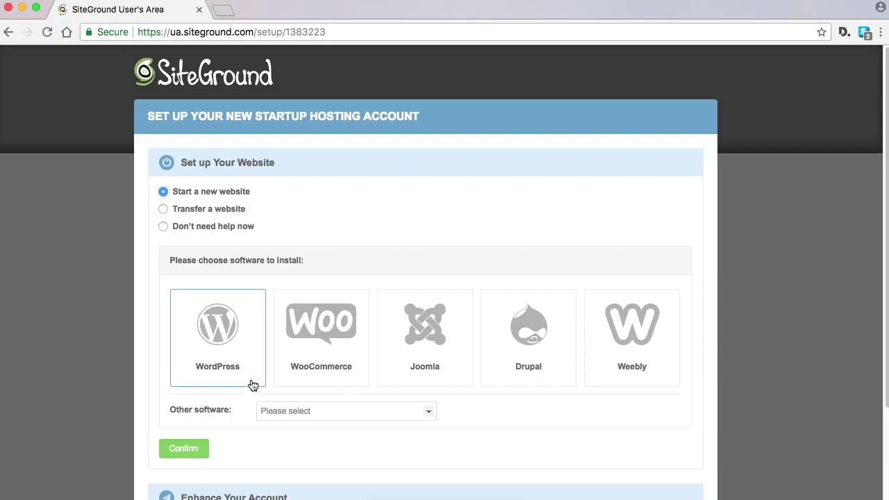
{"action": "left_click", "coordinate": [214, 333]}
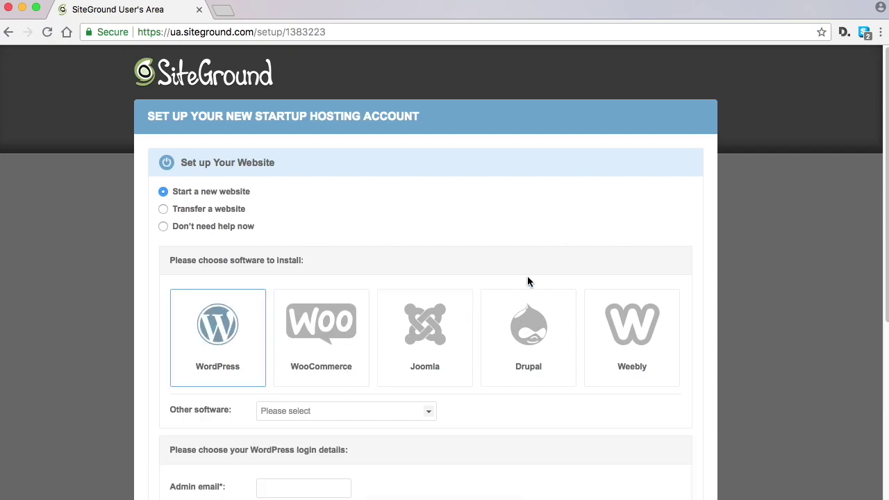
{"action": "scroll", "coordinate": [686, 183], "scroll_direction": "down", "scroll_amount": 3}
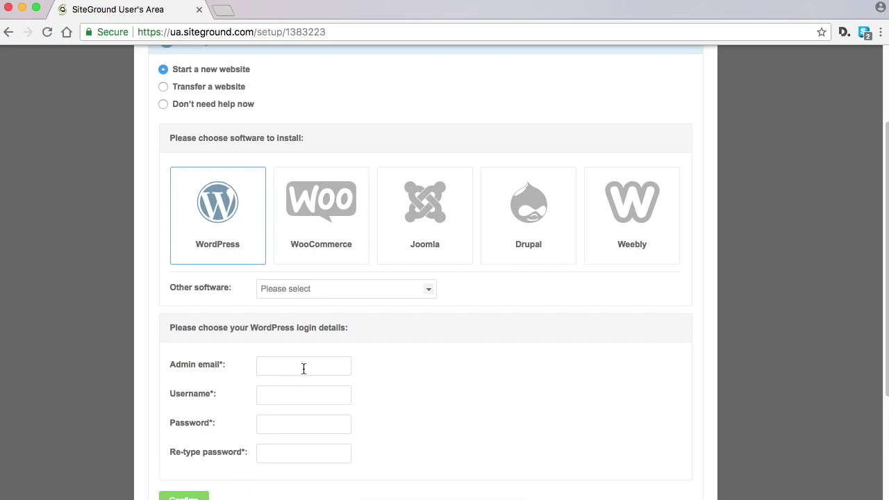
{"action": "scroll", "coordinate": [488, 330], "scroll_direction": "down", "scroll_amount": 2}
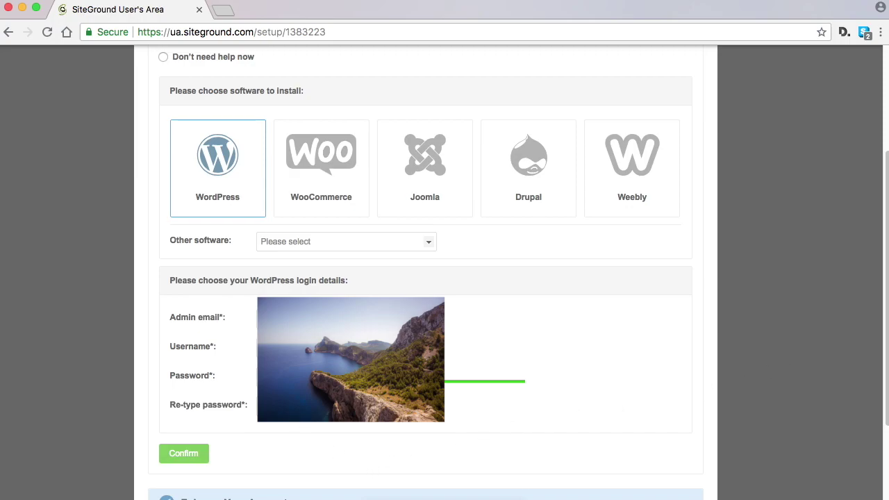
Confirm the WordPress install details, skip enhancements, and complete the account setup
{"action": "left_click", "coordinate": [191, 460]}
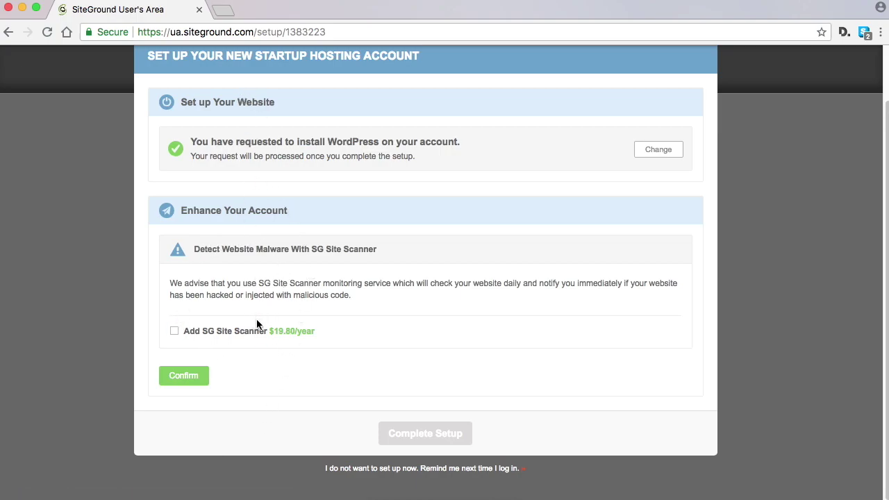
{"action": "left_click", "coordinate": [194, 376]}
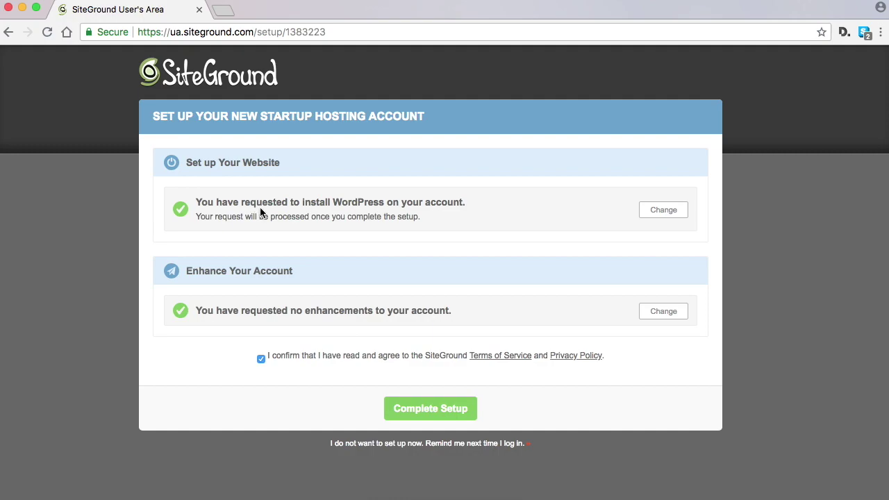
{"action": "left_click", "coordinate": [446, 410]}
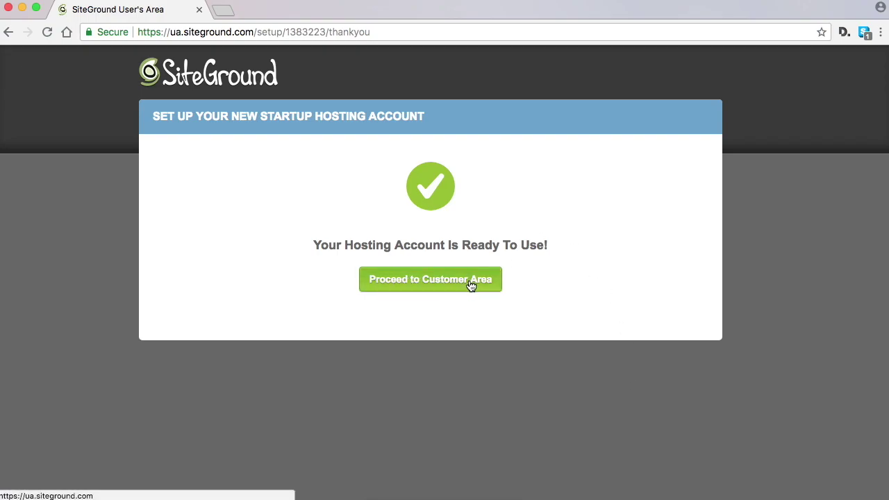
{"action": "left_click", "coordinate": [444, 280]}
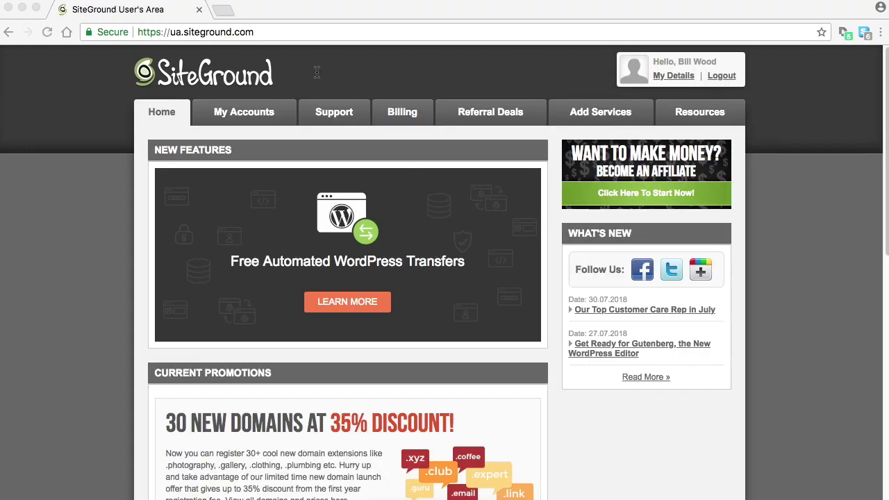
Open the My Accounts page showing the Installations list
{"action": "left_click", "coordinate": [248, 113]}
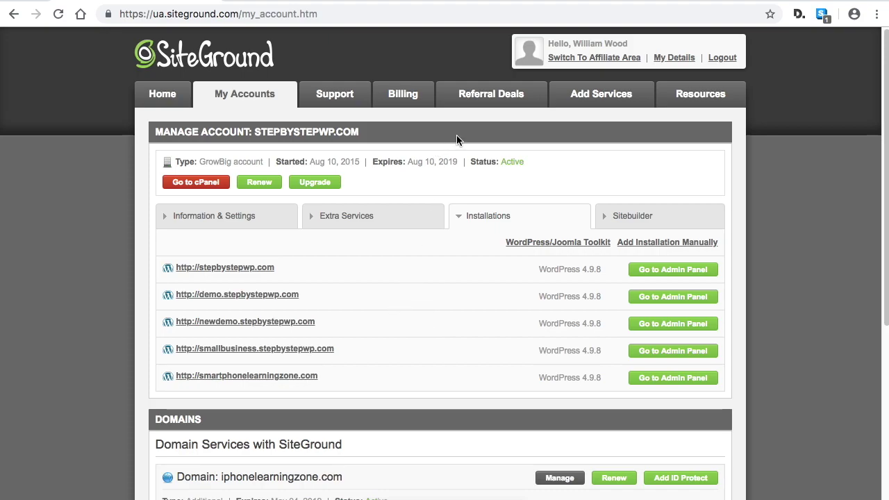
{"action": "left_click", "coordinate": [342, 15]}
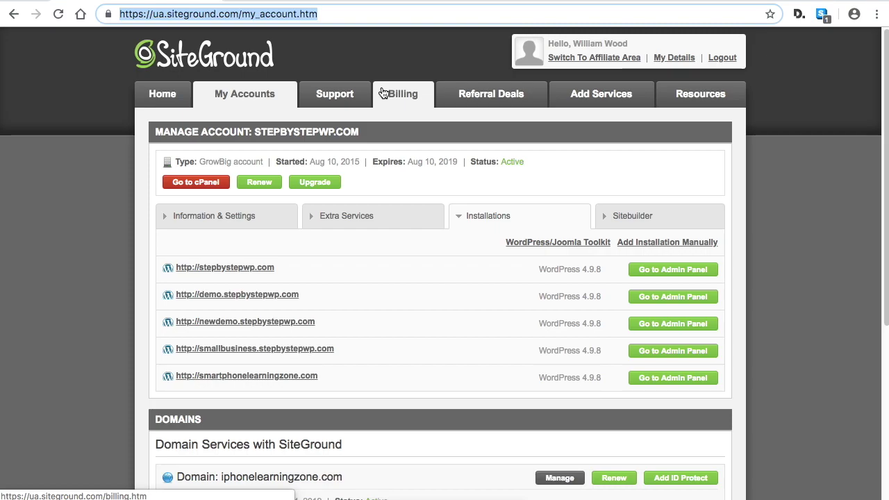
Open newdemo.stepbystepwp.com from Installations and scroll through its default homepage
{"action": "left_click", "coordinate": [292, 322]}
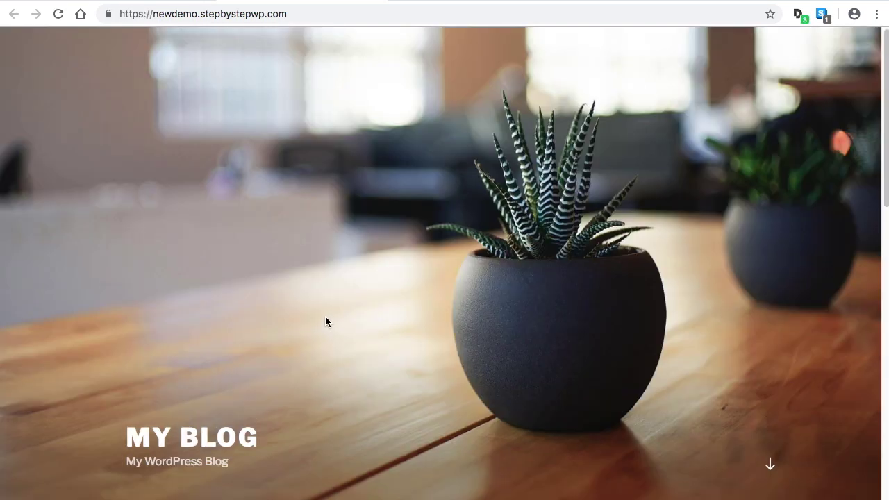
{"action": "scroll", "coordinate": [454, 314], "scroll_direction": "down", "scroll_amount": 3}
{"action": "scroll", "coordinate": [429, 282], "scroll_direction": "down", "scroll_amount": 2}
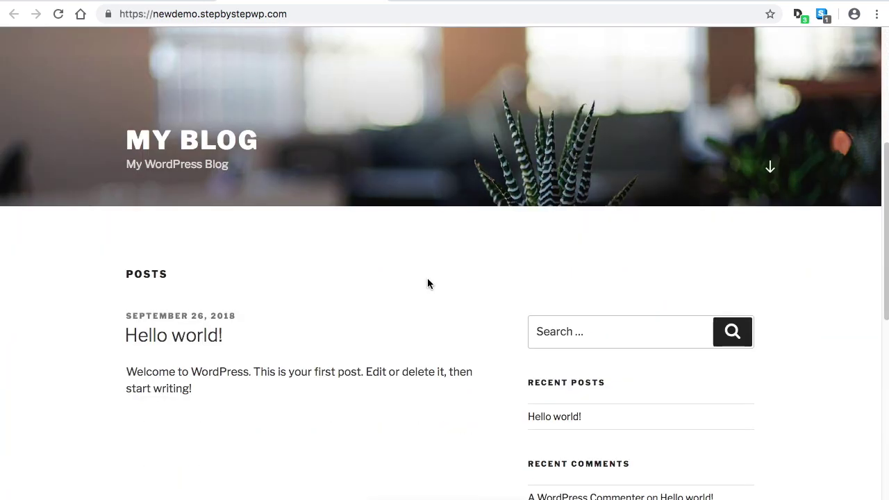
{"action": "scroll", "coordinate": [427, 284], "scroll_direction": "down", "scroll_amount": 7}
{"action": "scroll", "coordinate": [429, 309], "scroll_direction": "up", "scroll_amount": 4}
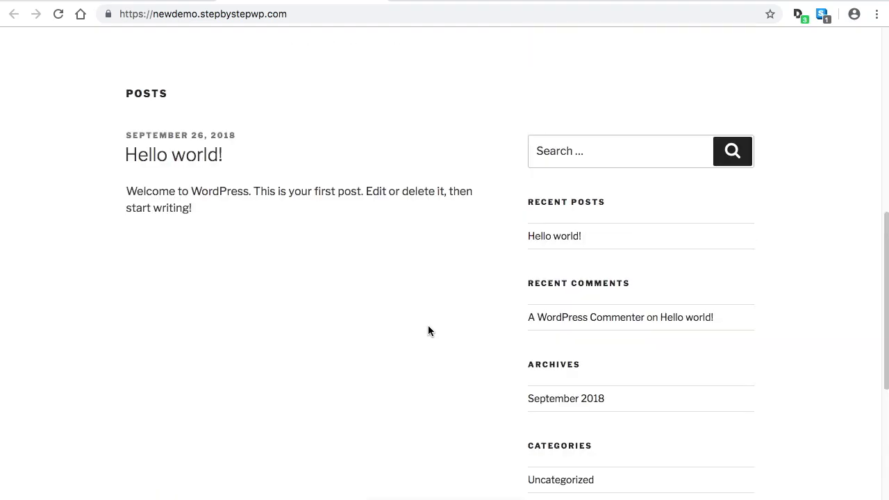
{"action": "scroll", "coordinate": [428, 331], "scroll_direction": "up", "scroll_amount": 3}
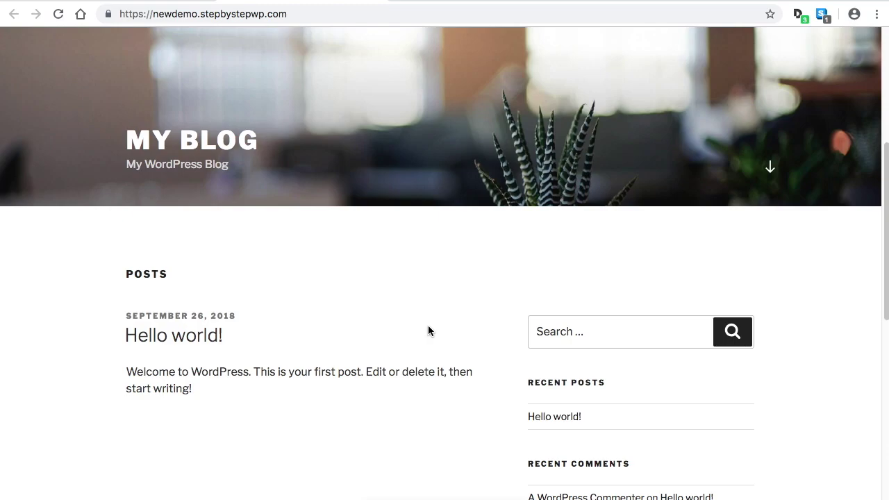
{"action": "scroll", "coordinate": [429, 332], "scroll_direction": "up", "scroll_amount": 5}
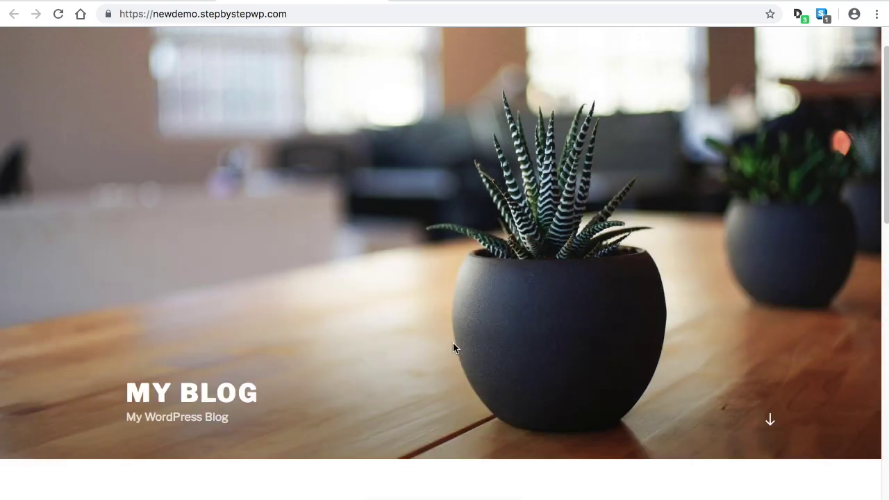
{"action": "scroll", "coordinate": [452, 347], "scroll_direction": "down", "scroll_amount": 3}
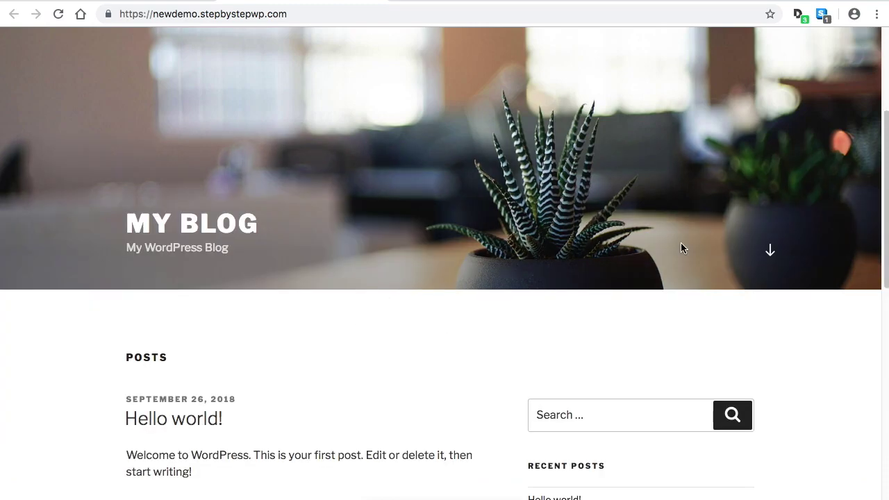
{"action": "scroll", "coordinate": [375, 318], "scroll_direction": "down", "scroll_amount": 4}
{"action": "scroll", "coordinate": [376, 320], "scroll_direction": "up", "scroll_amount": 7}
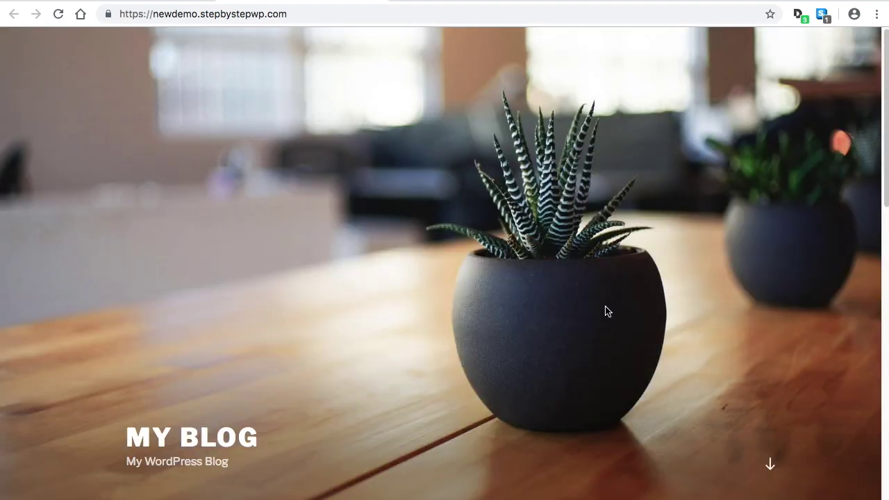
Append /wp-login.php to the newdemo.stepbystepwp.com address, correcting typos
{"action": "scroll", "coordinate": [306, 372], "scroll_direction": "down", "scroll_amount": 1}
{"action": "scroll", "coordinate": [305, 372], "scroll_direction": "up", "scroll_amount": 1}
{"action": "left_click", "coordinate": [312, 14]}
{"action": "left_click", "coordinate": [325, 15]}
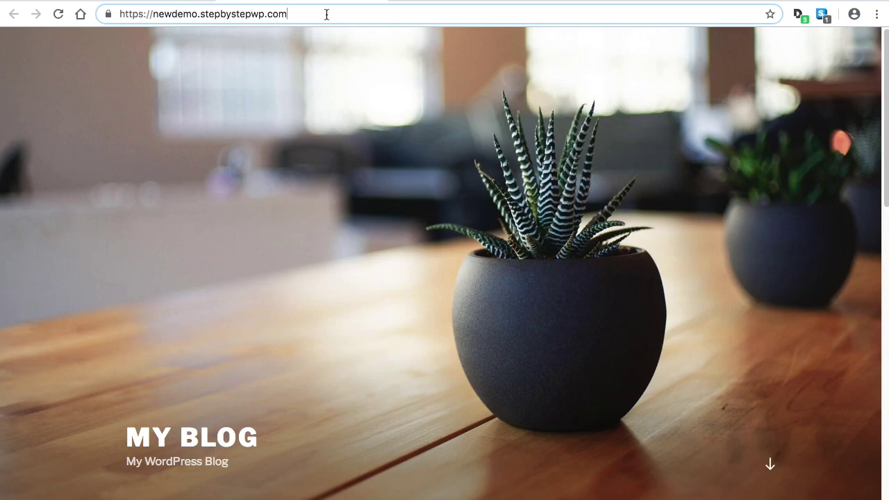
{"action": "type", "text": "/wp"}
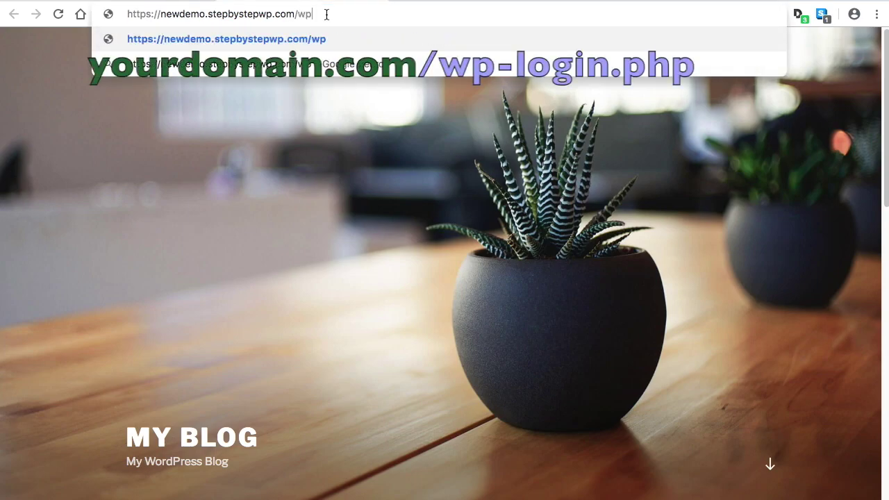
{"action": "type", "text": "-"}
{"action": "key", "text": "BackSpace"}
{"action": "key", "text": "BackSpace"}
{"action": "key", "text": "BackSpace"}
{"action": "key", "text": "BackSpace"}
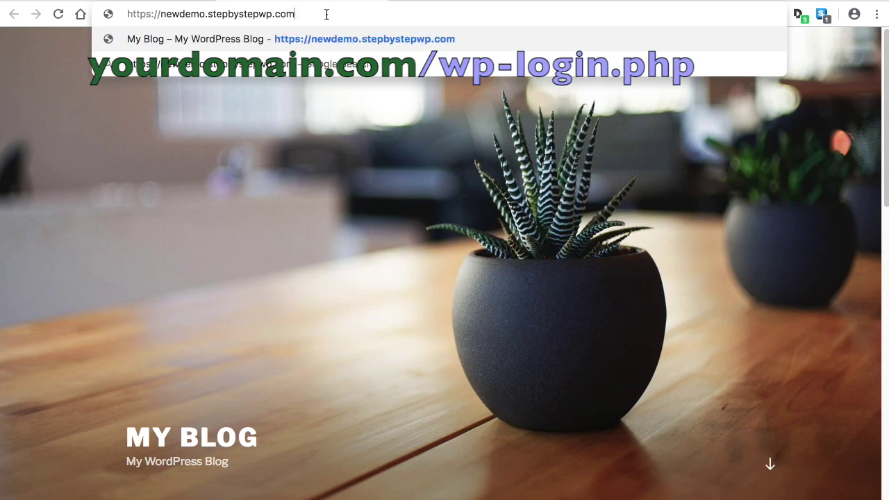
{"action": "type", "text": "/wo"}
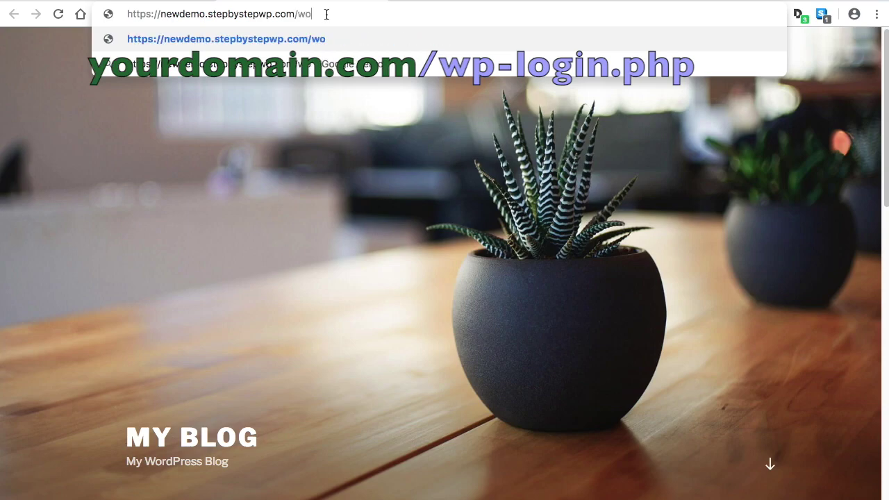
{"action": "key", "text": "BackSpace"}
{"action": "type", "text": "p-login.php"}
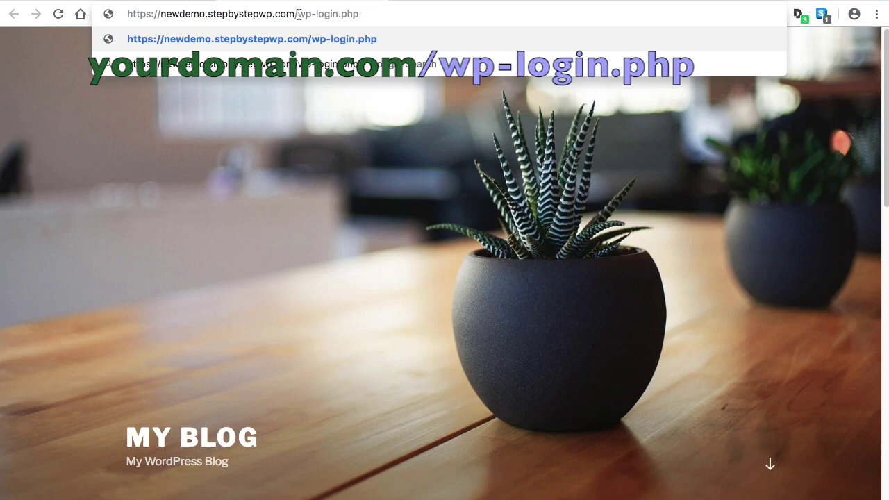
{"action": "left_click_drag", "start_coordinate": [295, 17], "coordinate": [362, 18]}
Load the login page and sign in with the SiteGround install's username and password
{"action": "left_click", "coordinate": [366, 14]}
{"action": "left_click_drag", "start_coordinate": [295, 13], "coordinate": [299, 14]}
{"action": "key", "text": "Return"}
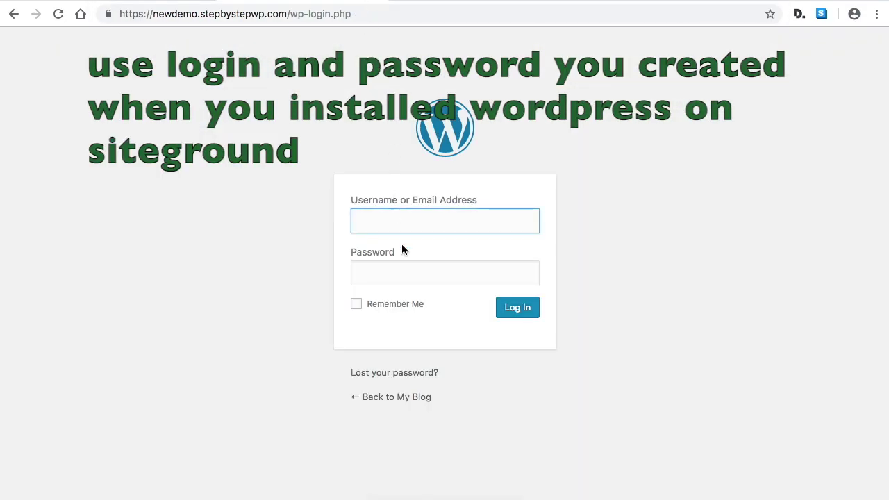
{"action": "type", "text": "ay"}
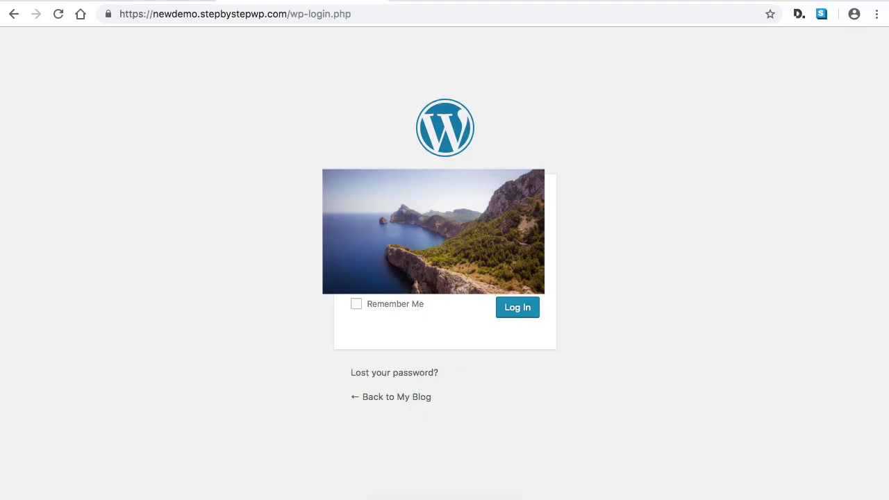
{"action": "key", "text": "Return"}
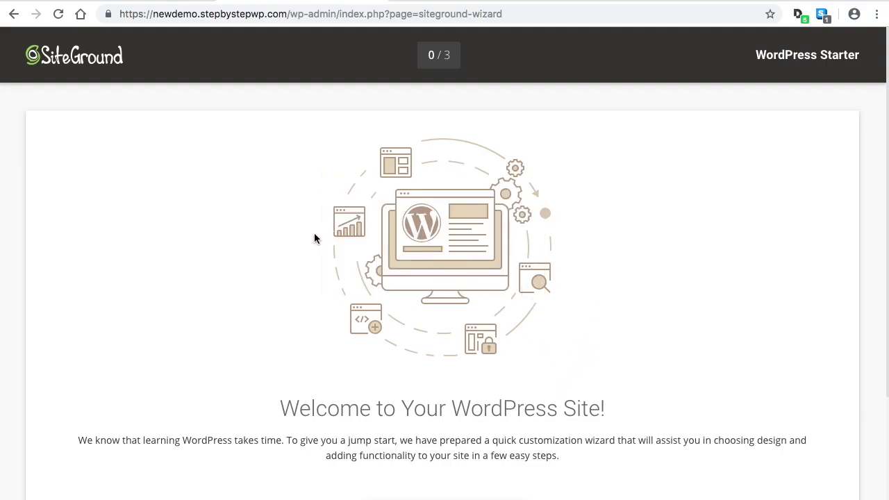
Launch the SiteGround Starter wizard and browse its step 1/3 theme gallery, Twenty Seventeen by default
{"action": "scroll", "coordinate": [308, 272], "scroll_direction": "down", "scroll_amount": 3}
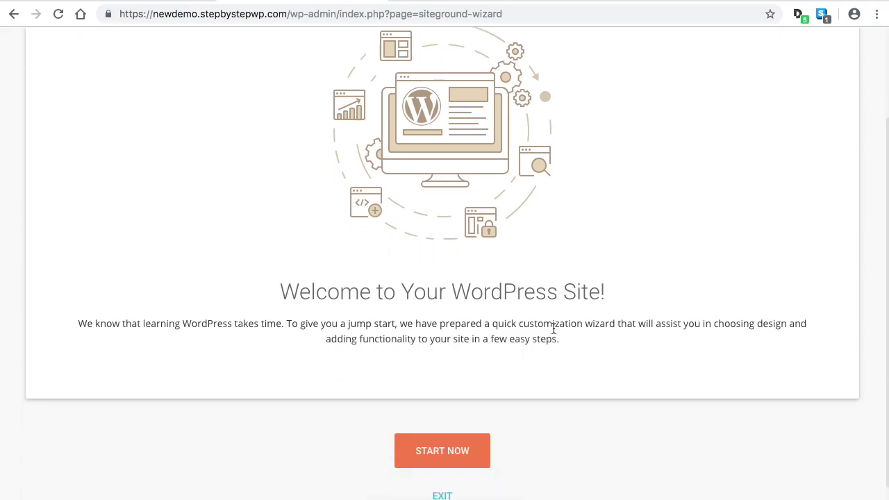
{"action": "scroll", "coordinate": [570, 340], "scroll_direction": "down", "scroll_amount": 1}
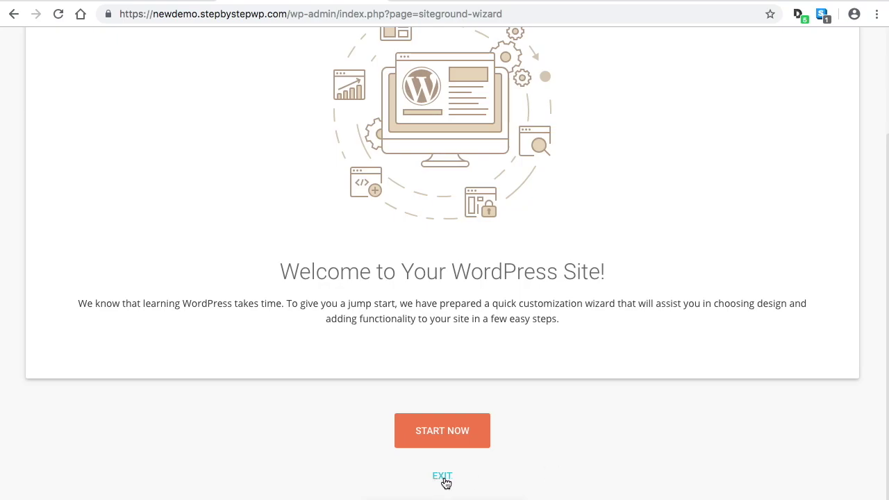
{"action": "scroll", "coordinate": [621, 291], "scroll_direction": "up", "scroll_amount": 2}
{"action": "scroll", "coordinate": [623, 286], "scroll_direction": "up", "scroll_amount": 1}
{"action": "scroll", "coordinate": [624, 284], "scroll_direction": "down", "scroll_amount": 2}
{"action": "left_click", "coordinate": [460, 432]}
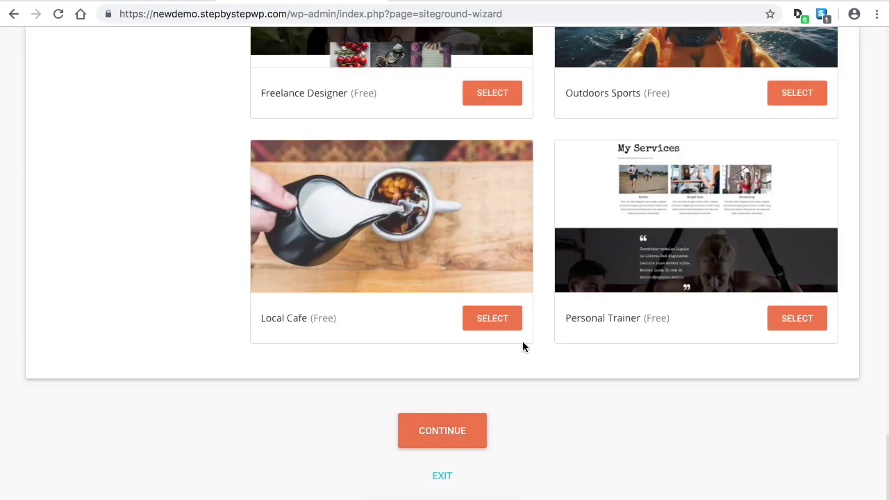
{"action": "scroll", "coordinate": [520, 347], "scroll_direction": "up", "scroll_amount": 7}
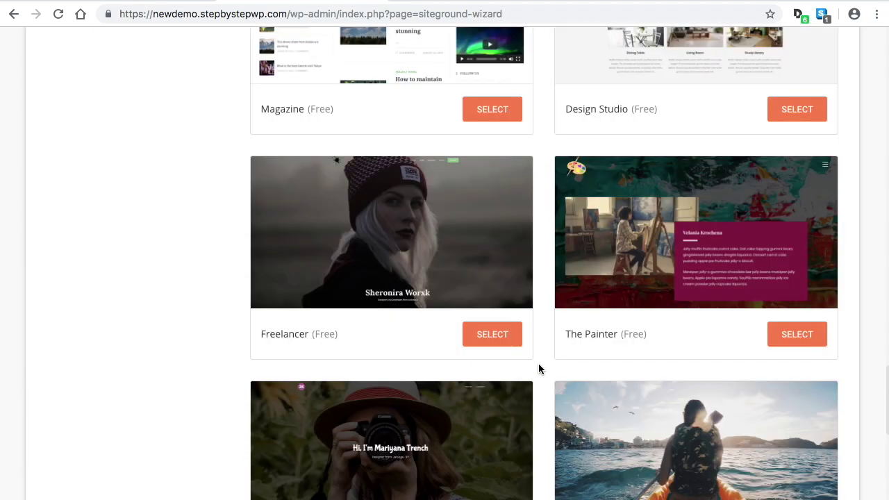
{"action": "scroll", "coordinate": [686, 354], "scroll_direction": "up", "scroll_amount": 10}
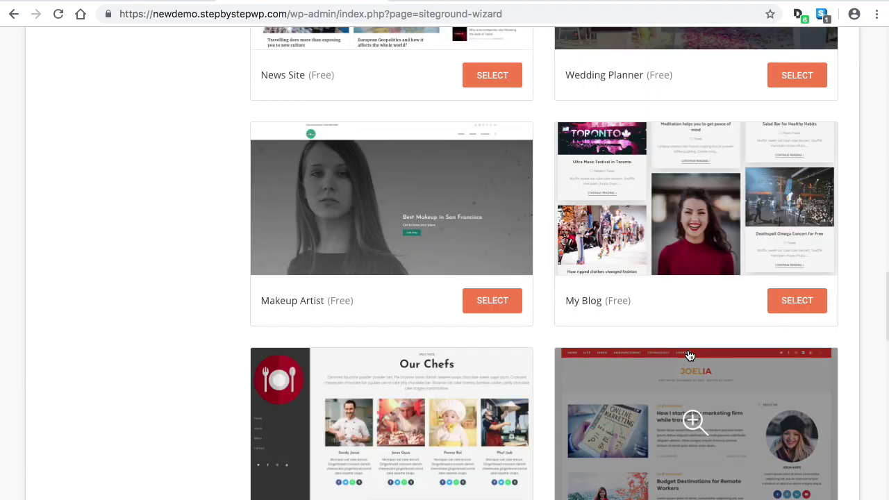
{"action": "scroll", "coordinate": [681, 354], "scroll_direction": "up", "scroll_amount": 12}
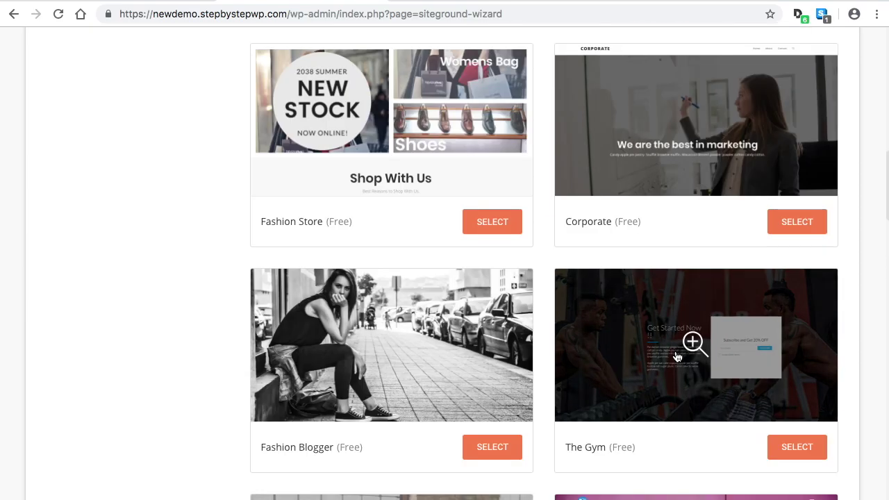
{"action": "scroll", "coordinate": [677, 356], "scroll_direction": "up", "scroll_amount": 3}
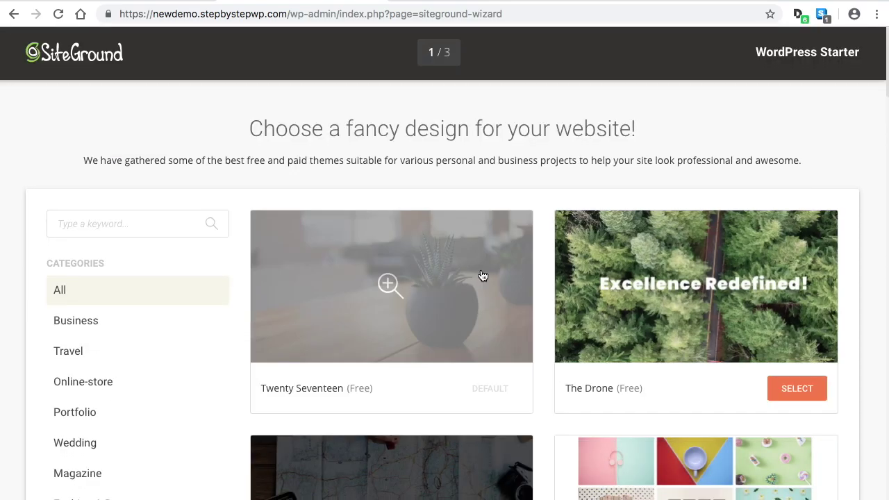
{"action": "scroll", "coordinate": [486, 278], "scroll_direction": "down", "scroll_amount": 5}
{"action": "scroll", "coordinate": [524, 280], "scroll_direction": "down", "scroll_amount": 20}
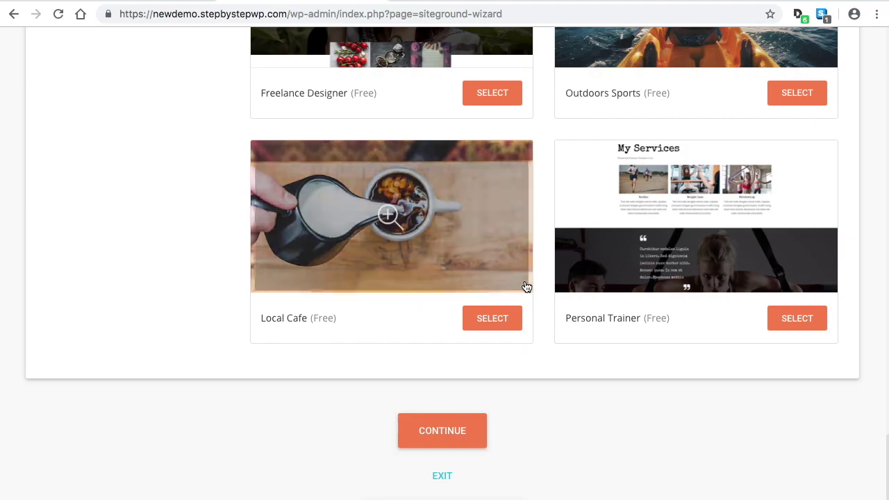
Keep the default design, deselect Jetpack and Contact Form, and continue to the marketing plugins
{"action": "left_click", "coordinate": [456, 431]}
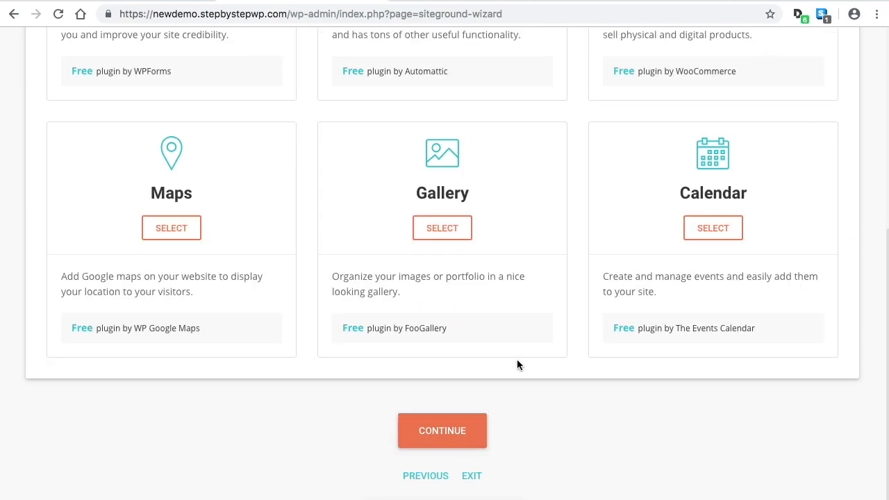
{"action": "scroll", "coordinate": [597, 329], "scroll_direction": "up", "scroll_amount": 1}
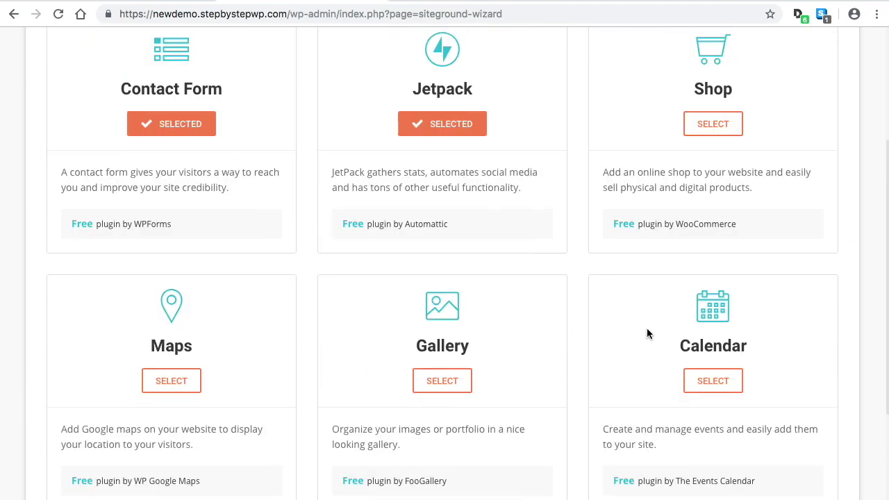
{"action": "scroll", "coordinate": [646, 333], "scroll_direction": "up", "scroll_amount": 3}
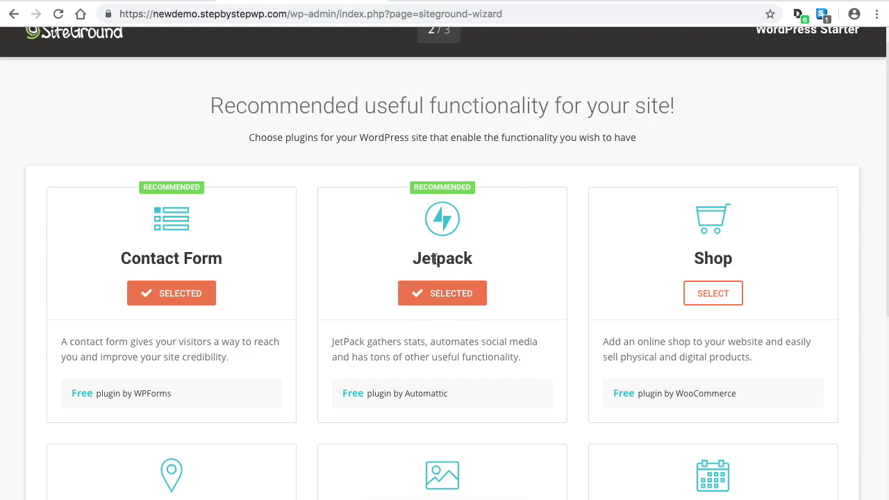
{"action": "left_click", "coordinate": [448, 299]}
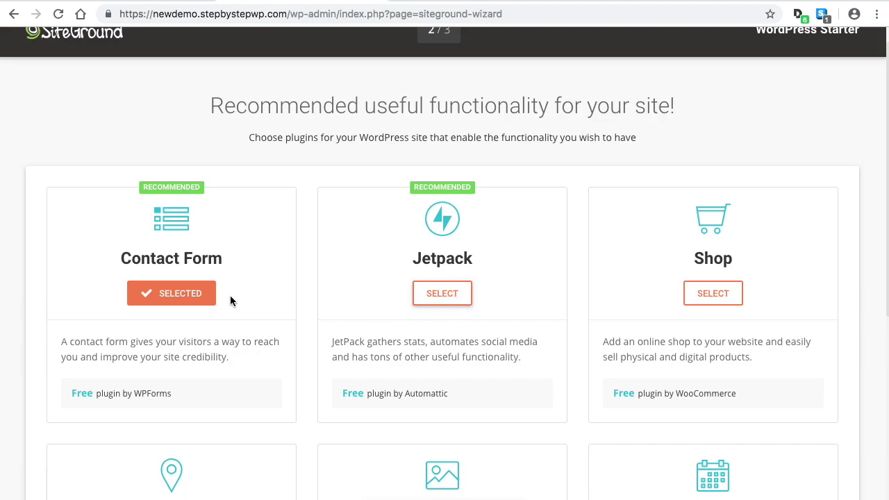
{"action": "left_click", "coordinate": [189, 295]}
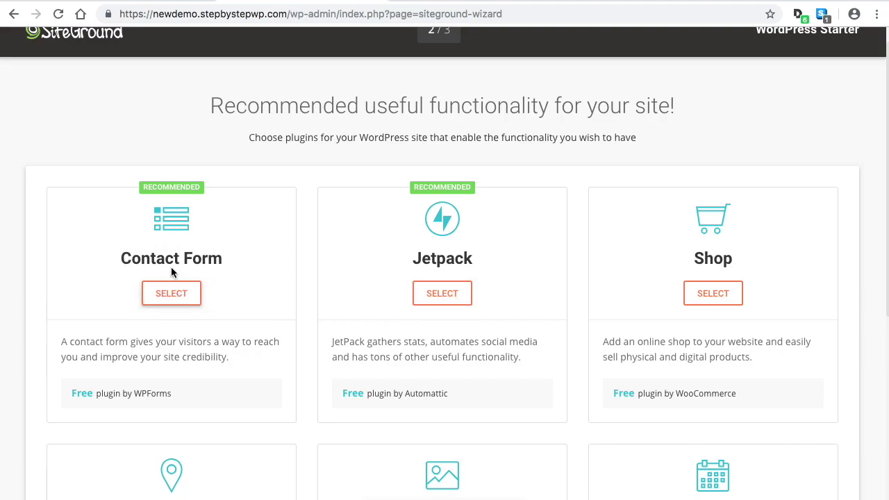
{"action": "scroll", "coordinate": [489, 247], "scroll_direction": "down", "scroll_amount": 5}
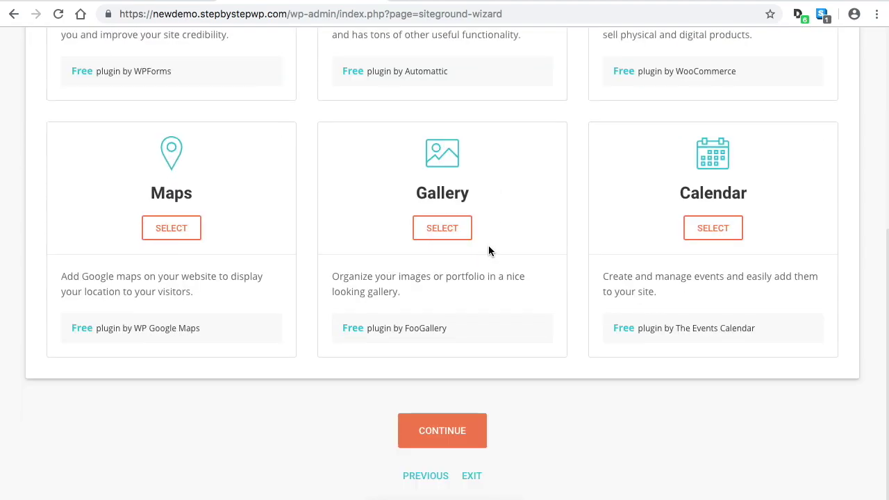
{"action": "left_click", "coordinate": [461, 429]}
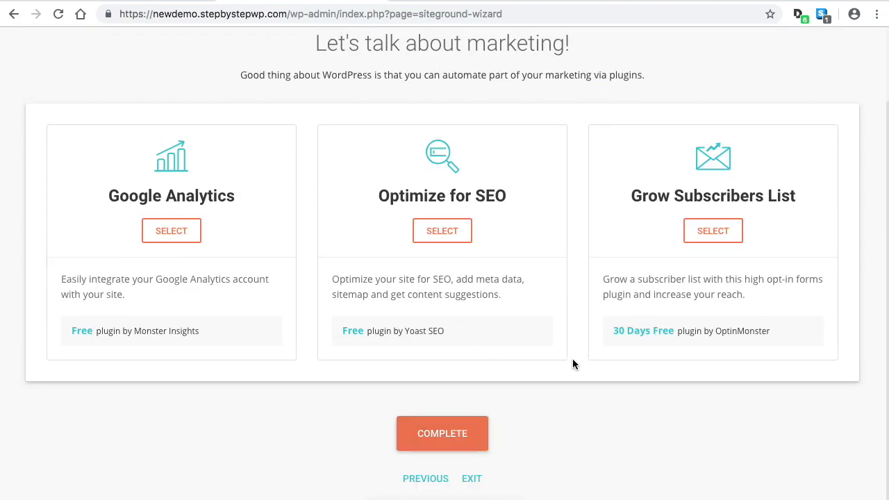
Complete the wizard with no marketing plugins selected and proceed once installation finishes
{"action": "scroll", "coordinate": [573, 358], "scroll_direction": "up", "scroll_amount": 2}
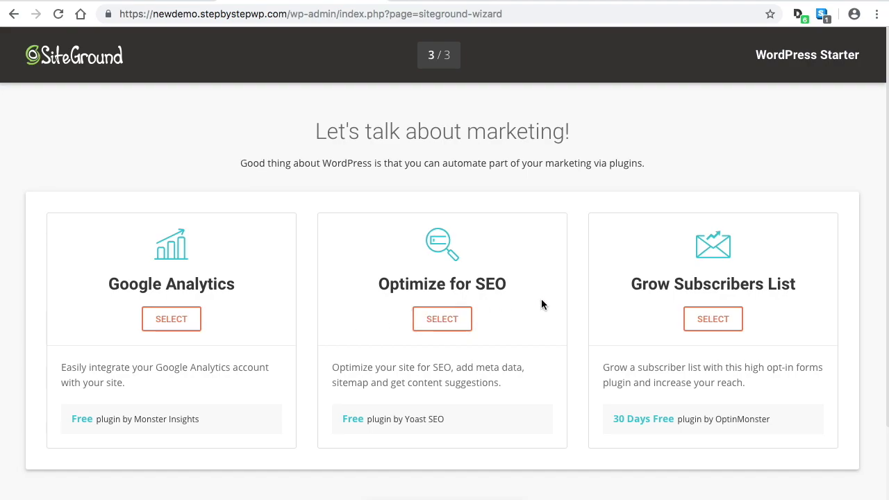
{"action": "scroll", "coordinate": [629, 300], "scroll_direction": "down", "scroll_amount": 2}
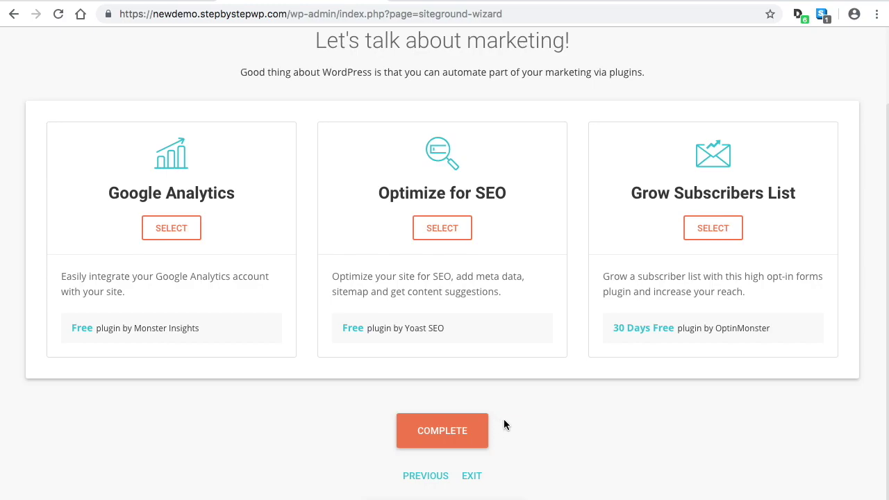
{"action": "left_click", "coordinate": [447, 431]}
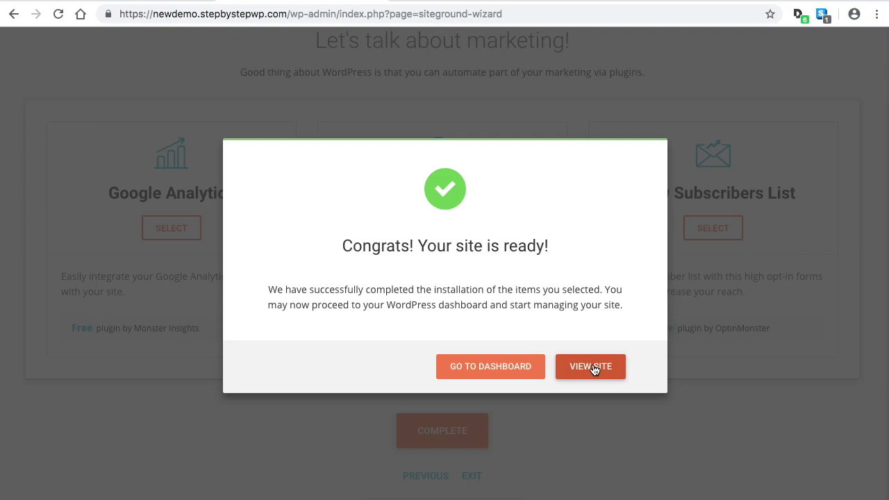
{"action": "left_click", "coordinate": [470, 369]}
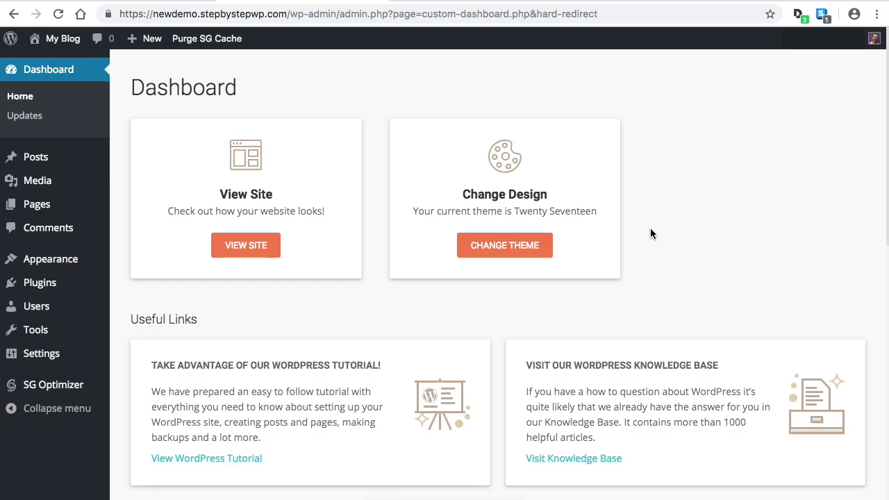
Scroll the SiteGround custom dashboard and switch to the standard WordPress dashboard
{"action": "scroll", "coordinate": [652, 222], "scroll_direction": "down", "scroll_amount": 3}
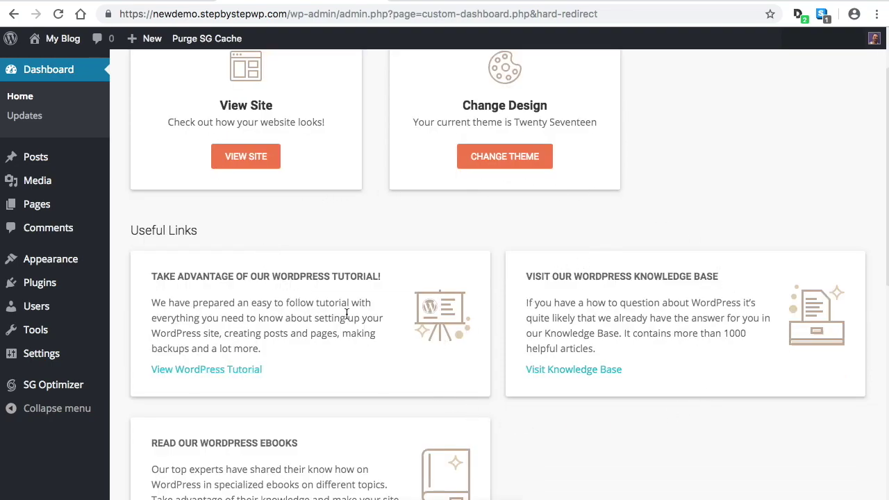
{"action": "scroll", "coordinate": [537, 316], "scroll_direction": "down", "scroll_amount": 15}
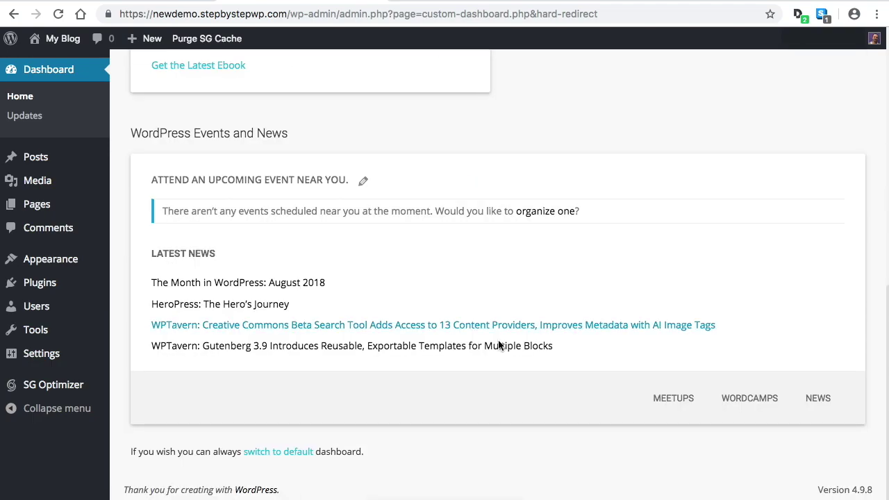
{"action": "left_click", "coordinate": [285, 455]}
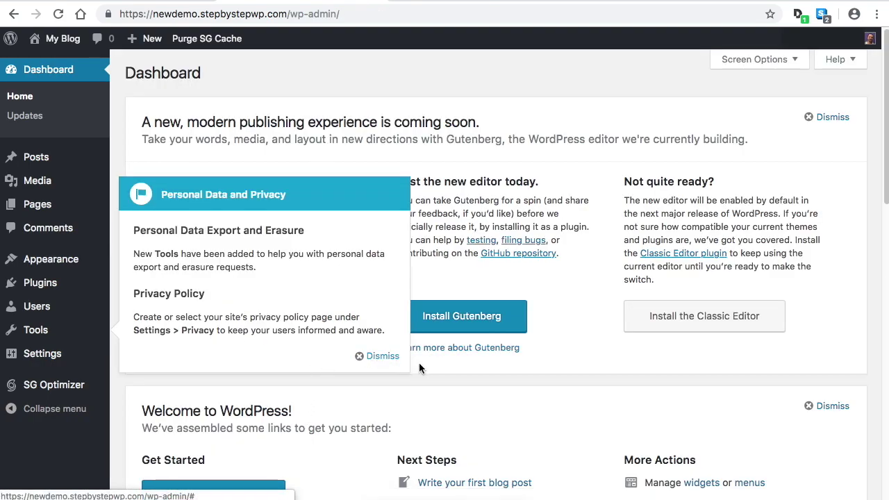
Dismiss the Personal Data and Privacy notice and look over the standard Dashboard
{"action": "left_click", "coordinate": [376, 357]}
{"action": "scroll", "coordinate": [377, 363], "scroll_direction": "down", "scroll_amount": 5}
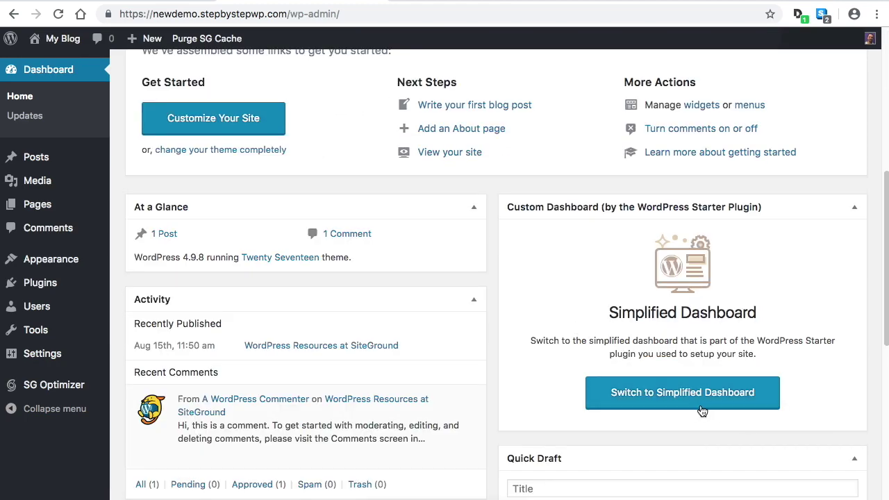
{"action": "left_click", "coordinate": [665, 402]}
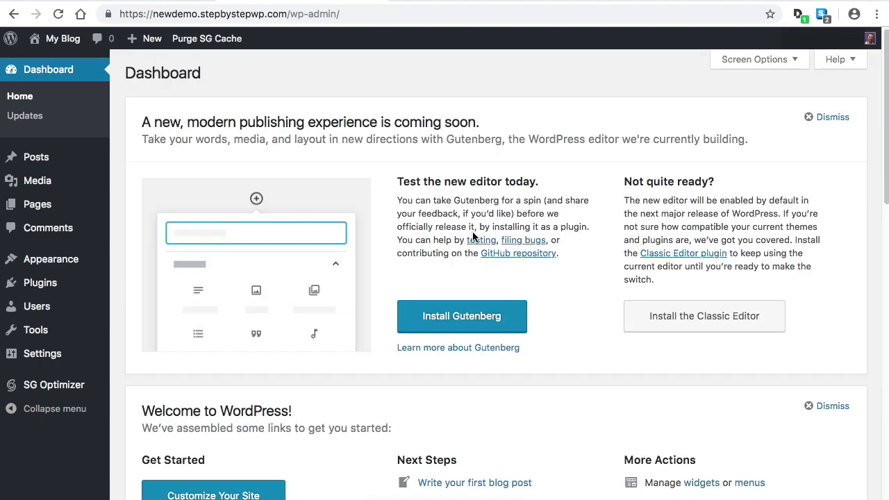
{"action": "scroll", "coordinate": [54, 207], "scroll_direction": "down", "scroll_amount": 3}
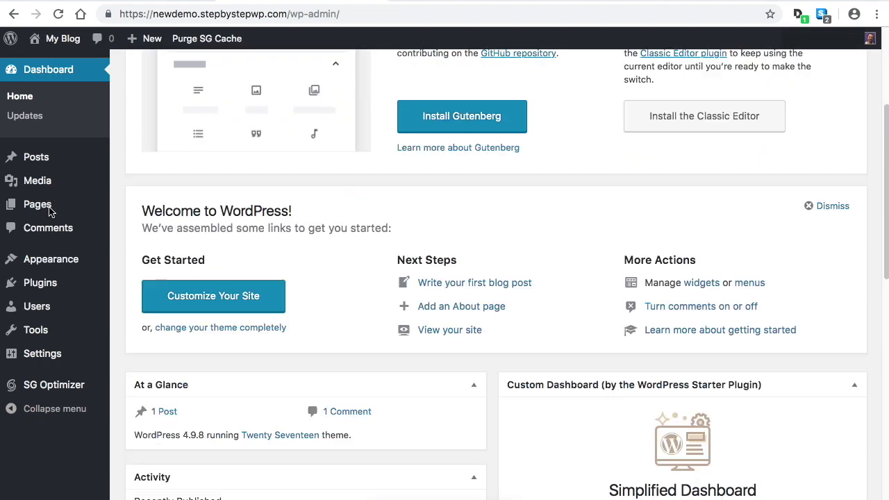
{"action": "scroll", "coordinate": [294, 294], "scroll_direction": "up", "scroll_amount": 3}
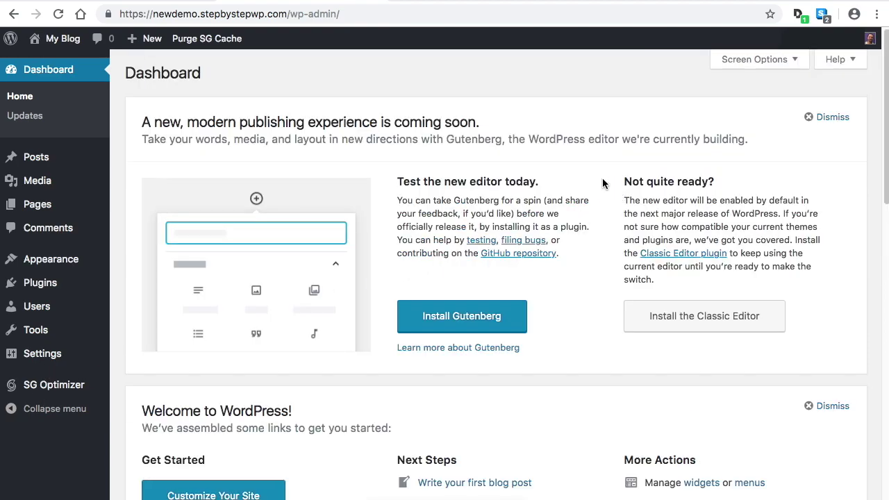
{"action": "scroll", "coordinate": [382, 204], "scroll_direction": "down", "scroll_amount": 5}
{"action": "scroll", "coordinate": [353, 309], "scroll_direction": "down", "scroll_amount": 1}
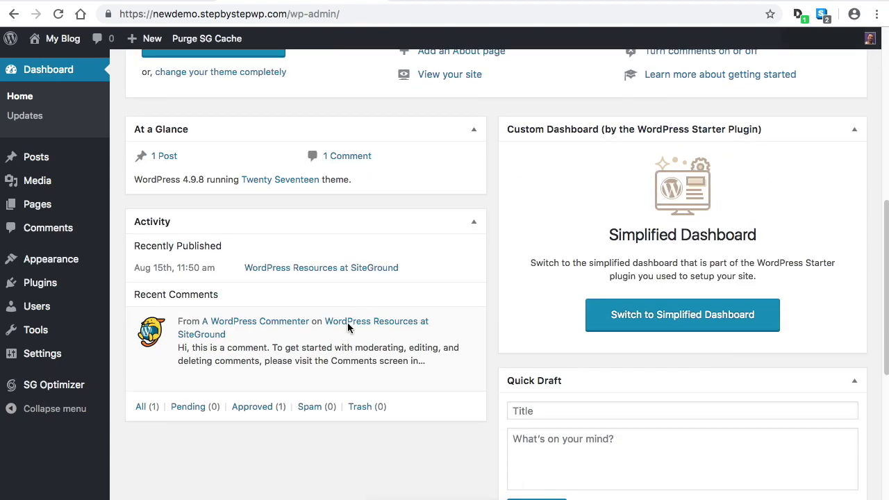
{"action": "mouse_move", "coordinate": [350, 353]}
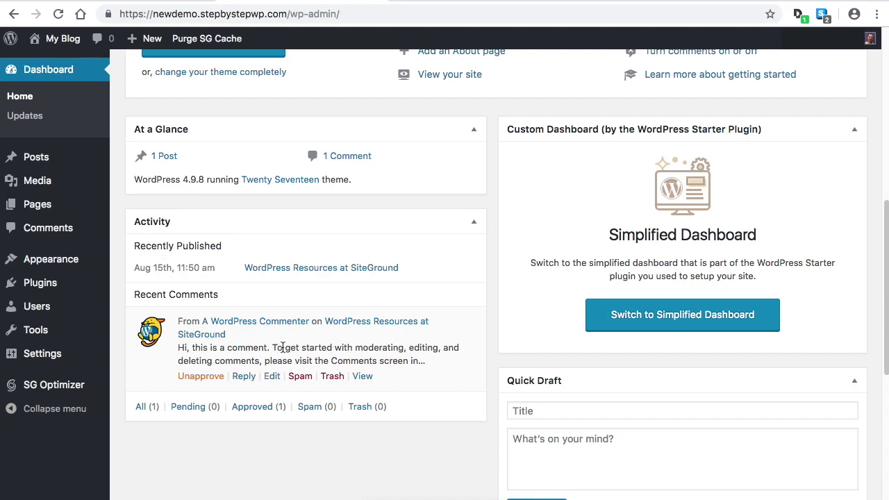
{"action": "scroll", "coordinate": [286, 343], "scroll_direction": "up", "scroll_amount": 6}
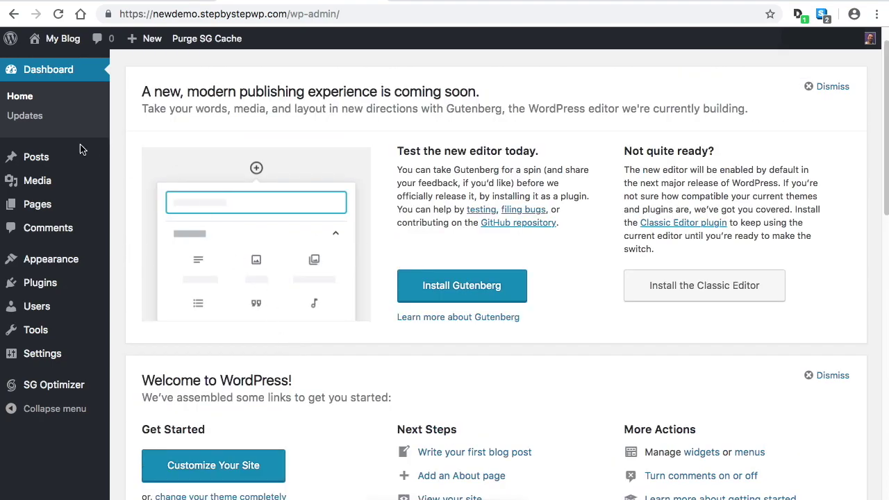
Check the Posts list, view the sample post on the live front page, then return to the Dashboard
{"action": "left_click", "coordinate": [47, 162]}
{"action": "mouse_move", "coordinate": [306, 174]}
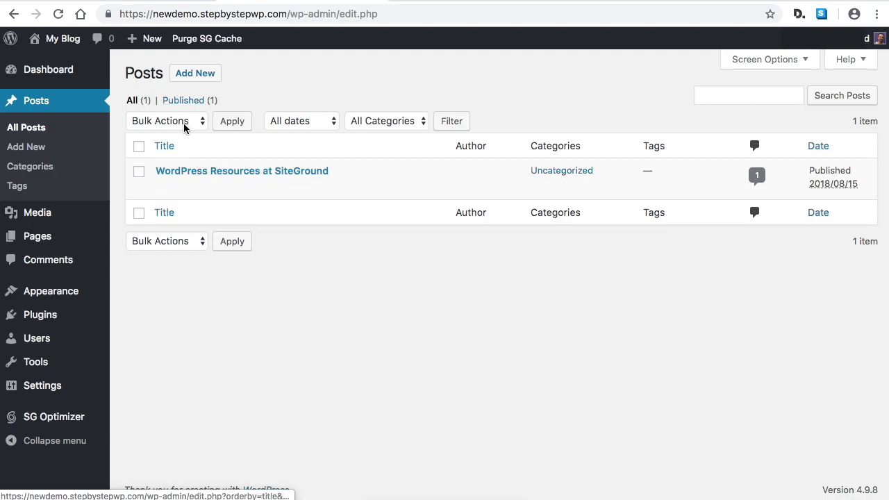
{"action": "mouse_move", "coordinate": [71, 46]}
{"action": "left_click", "coordinate": [55, 66]}
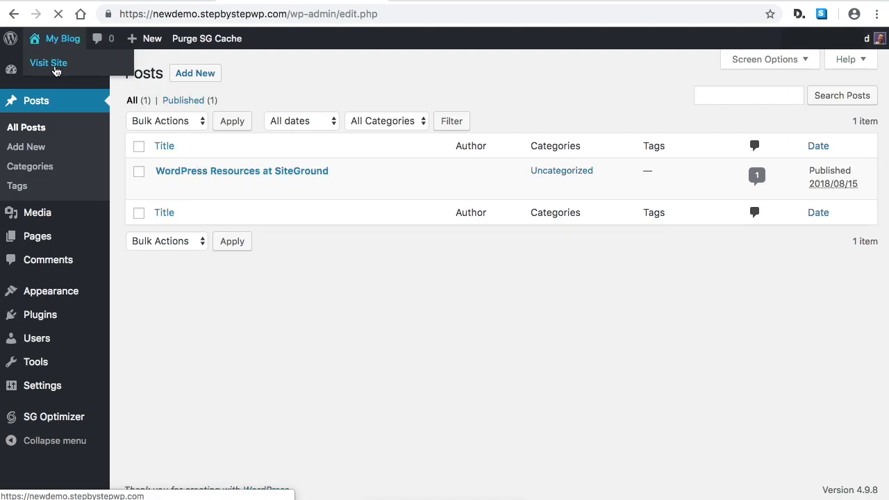
{"action": "scroll", "coordinate": [418, 268], "scroll_direction": "down", "scroll_amount": 5}
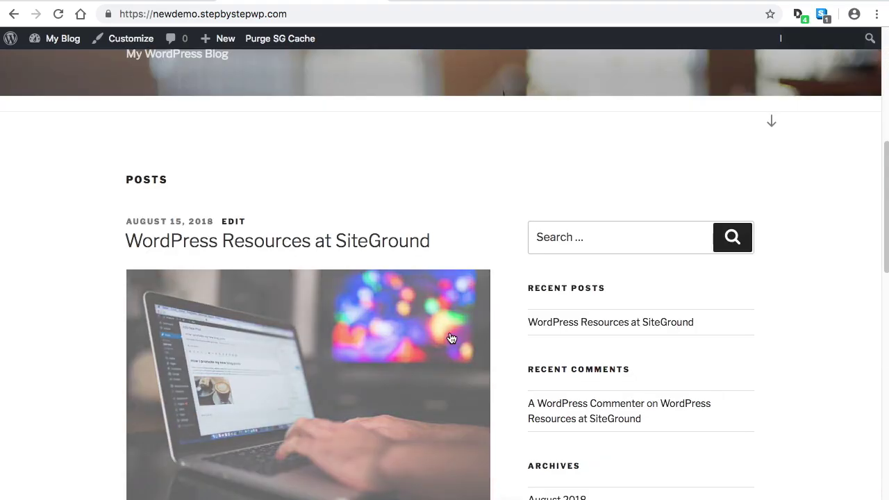
{"action": "scroll", "coordinate": [329, 246], "scroll_direction": "down", "scroll_amount": 10}
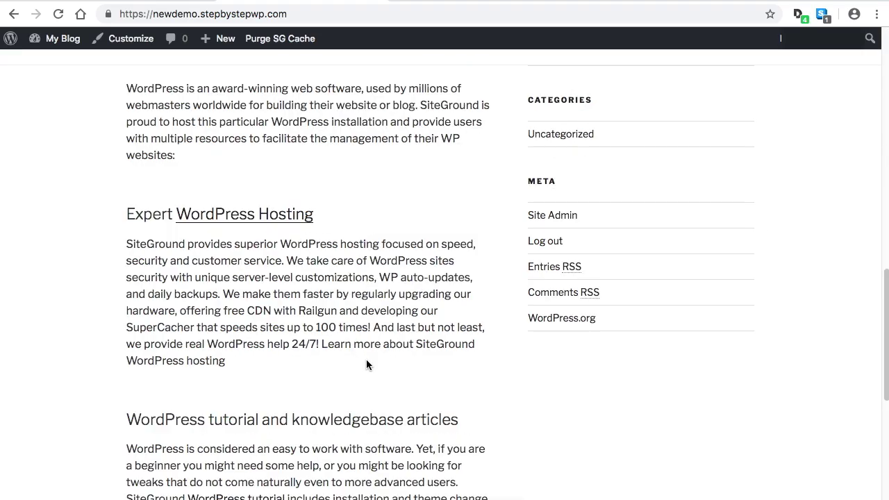
{"action": "scroll", "coordinate": [367, 360], "scroll_direction": "up", "scroll_amount": 15}
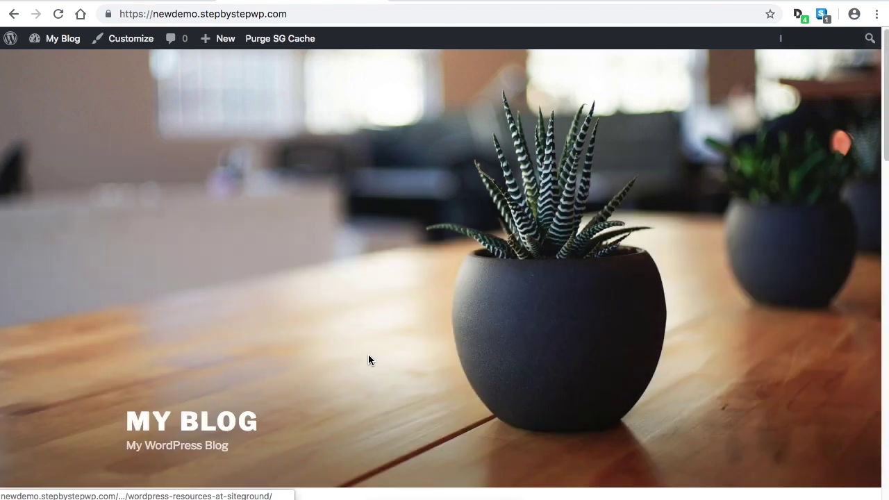
{"action": "mouse_move", "coordinate": [56, 38]}
{"action": "left_click", "coordinate": [56, 63]}
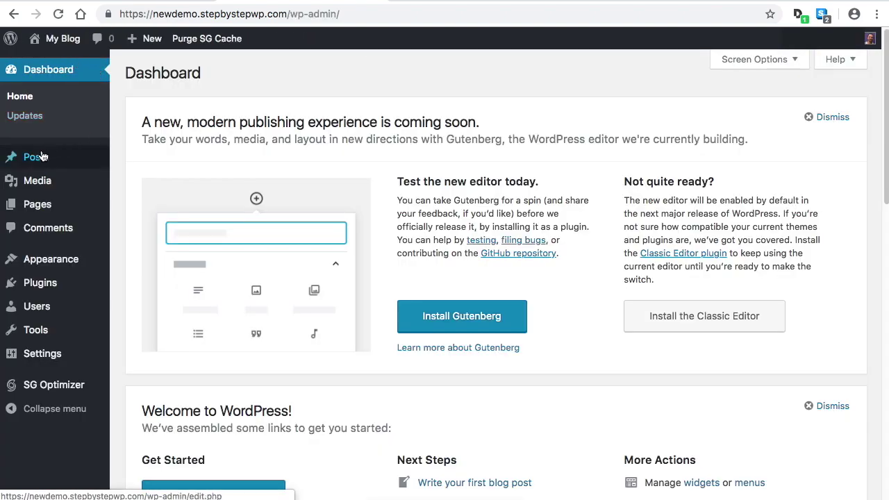
Move the sample WordPress Resources at SiteGround post to the Trash
{"action": "mouse_move", "coordinate": [45, 159]}
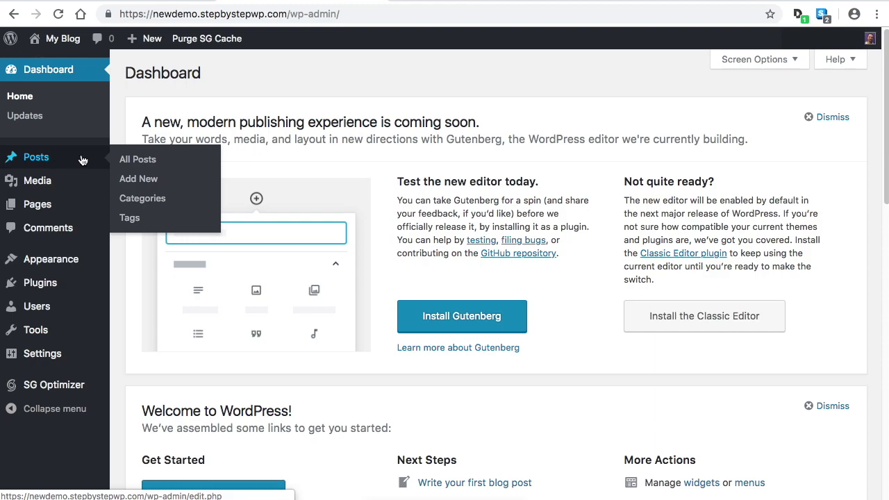
{"action": "left_click", "coordinate": [134, 160]}
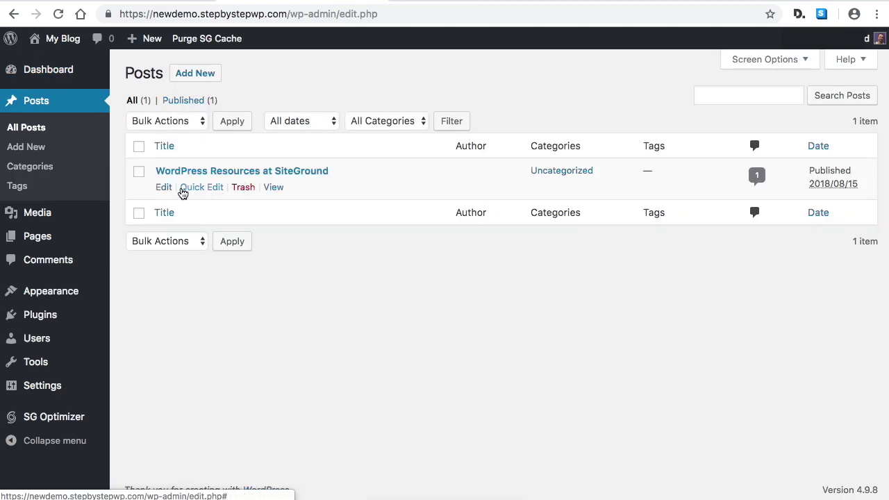
{"action": "left_click", "coordinate": [247, 188]}
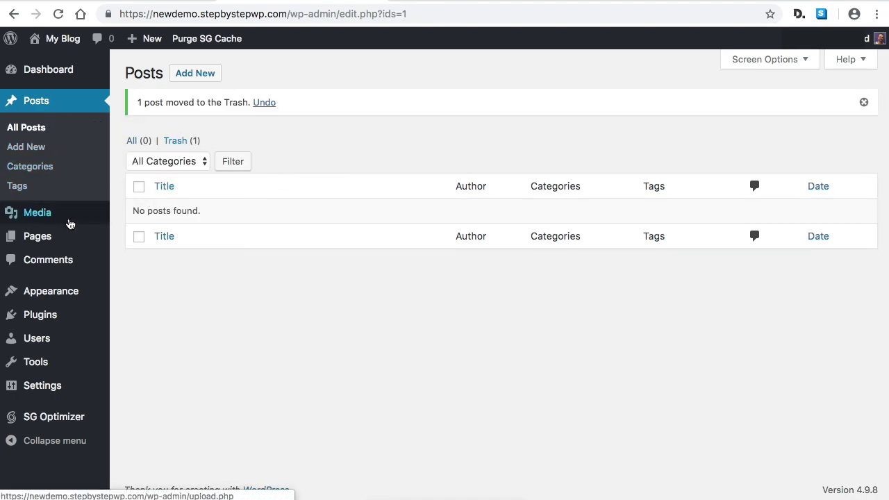
Move the WPForms Preview page to the Trash
{"action": "left_click", "coordinate": [21, 243]}
{"action": "mouse_move", "coordinate": [246, 167]}
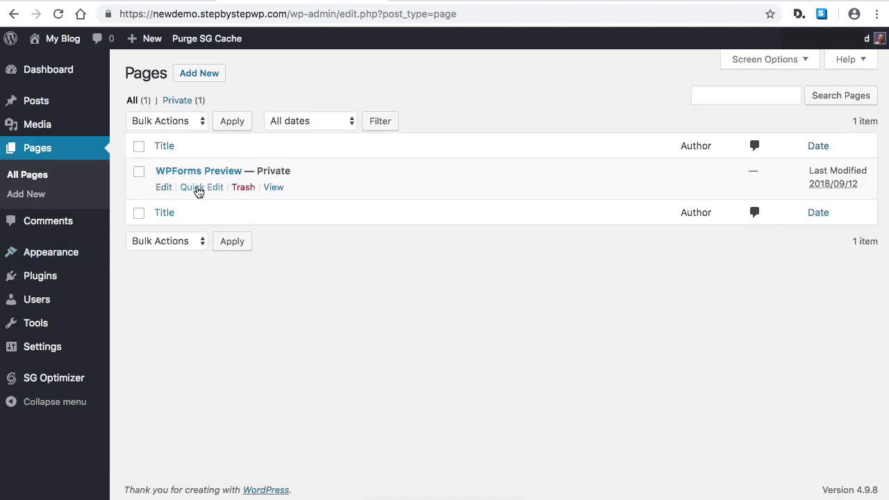
{"action": "left_click", "coordinate": [246, 189]}
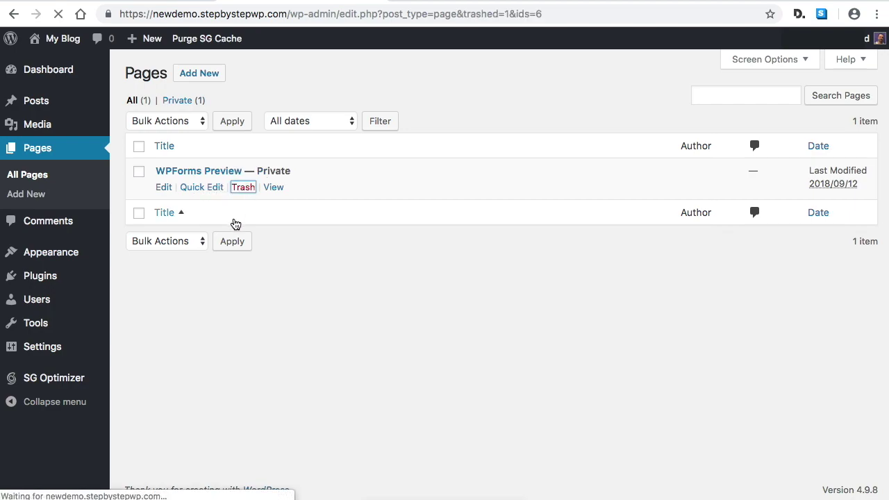
View the site's public MY BLOG front page via My Blog > Visit Site
{"action": "mouse_move", "coordinate": [48, 131]}
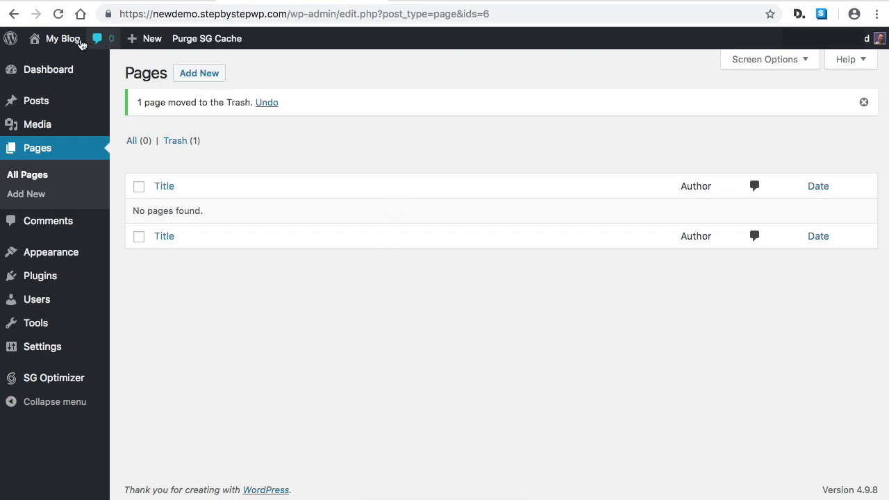
{"action": "mouse_move", "coordinate": [30, 44]}
{"action": "left_click", "coordinate": [49, 62]}
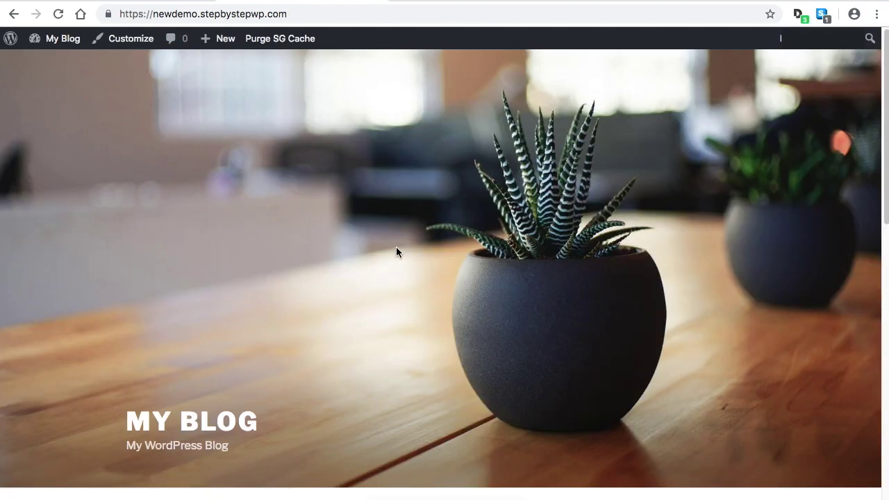
{"action": "scroll", "coordinate": [396, 248], "scroll_direction": "down", "scroll_amount": 5}
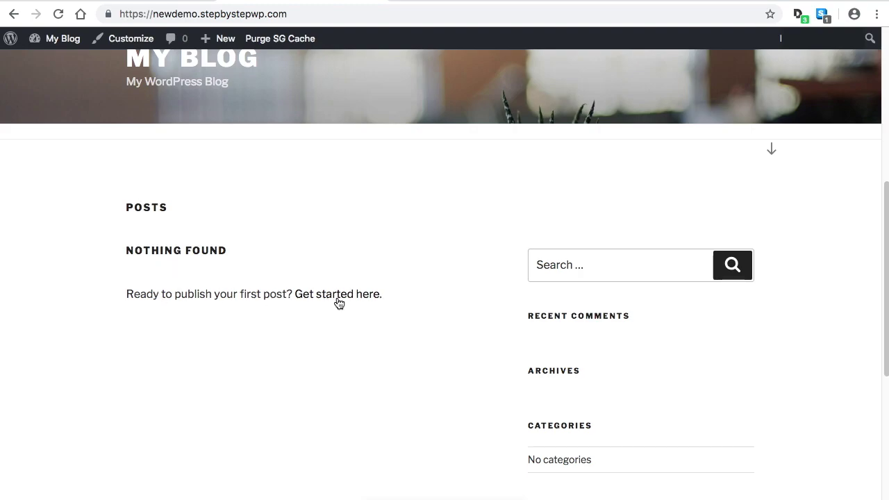
{"action": "scroll", "coordinate": [346, 322], "scroll_direction": "up", "scroll_amount": 5}
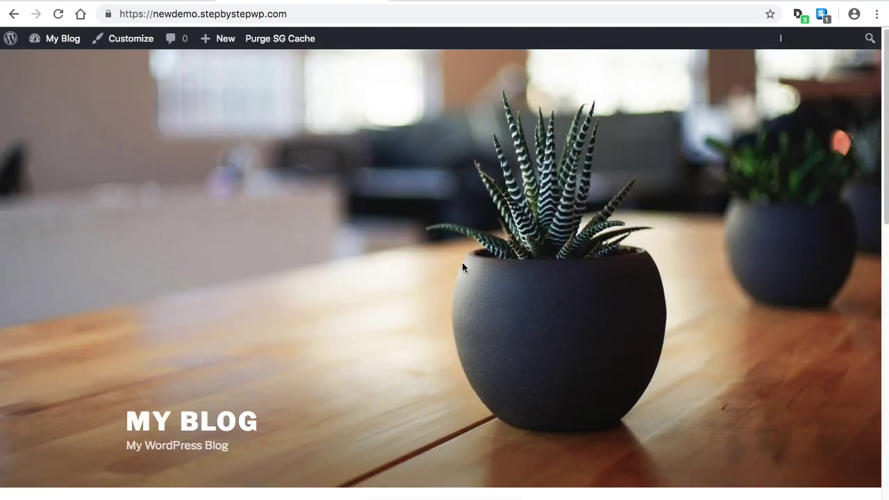
{"action": "mouse_move", "coordinate": [53, 38]}
{"action": "left_click", "coordinate": [54, 68]}
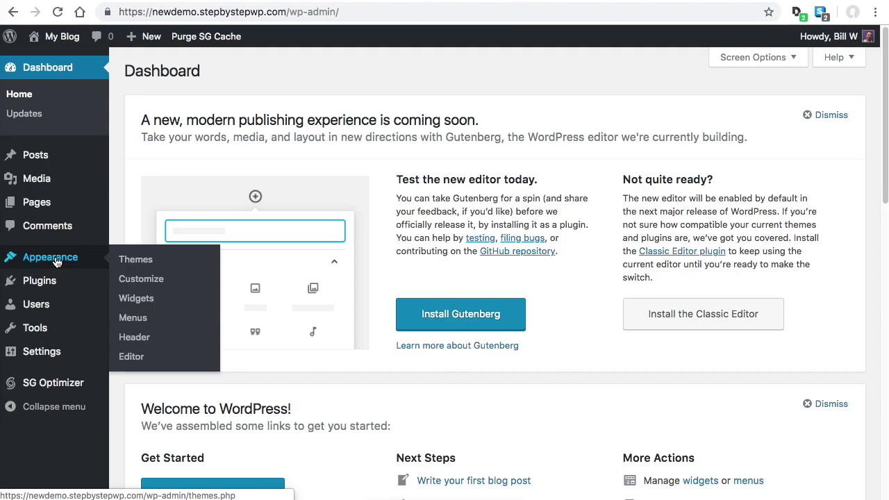
Search the theme directory for 'ast', install the Astra theme and activate it
{"action": "left_click", "coordinate": [139, 262]}
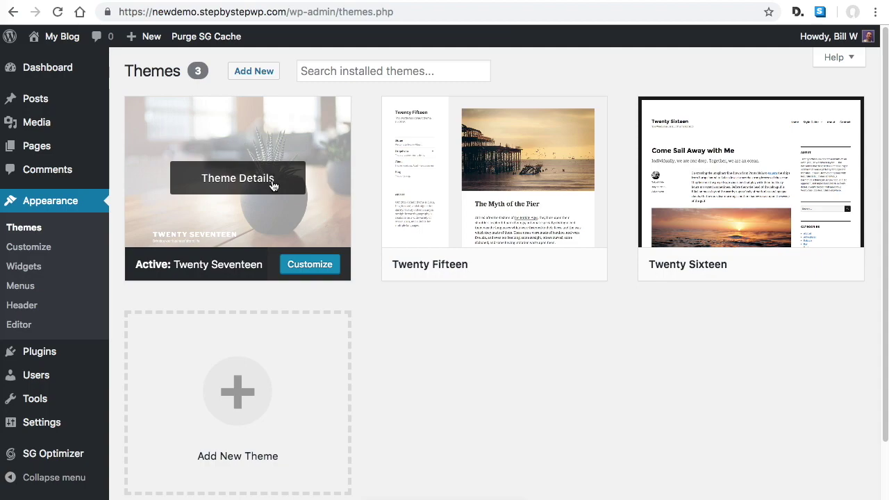
{"action": "left_click", "coordinate": [258, 74]}
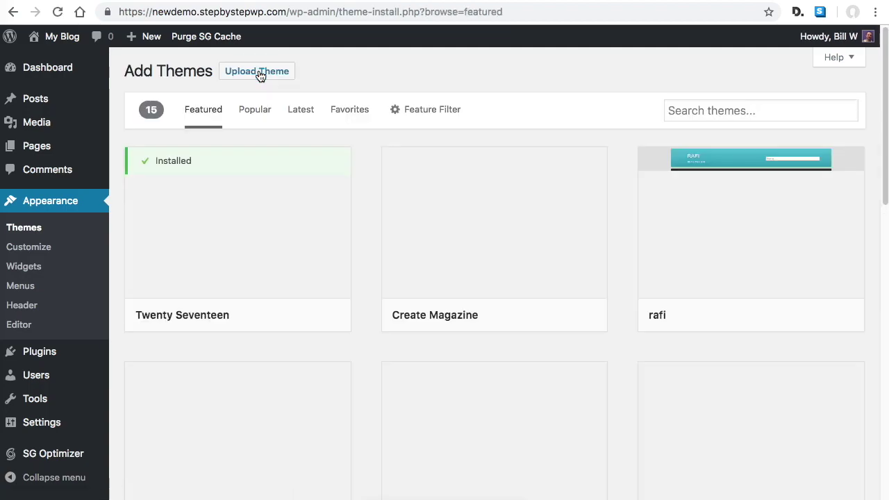
{"action": "left_click", "coordinate": [723, 116]}
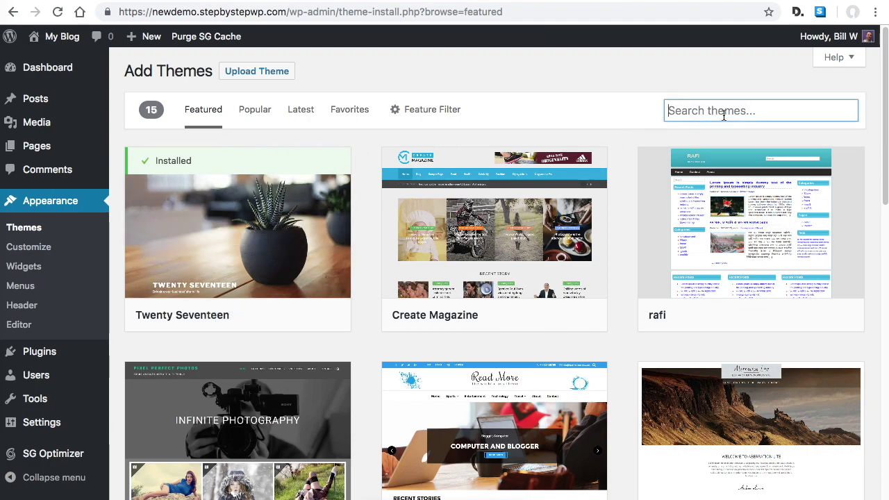
{"action": "type", "text": "astra"}
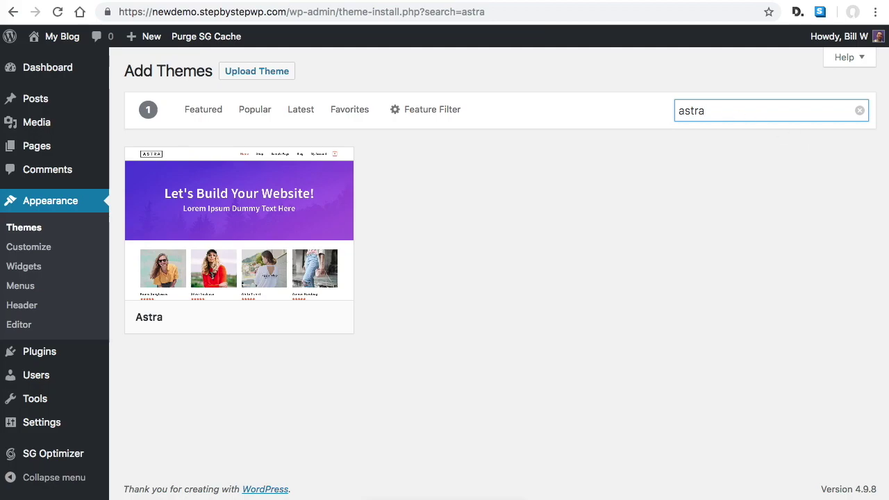
{"action": "mouse_move", "coordinate": [273, 269]}
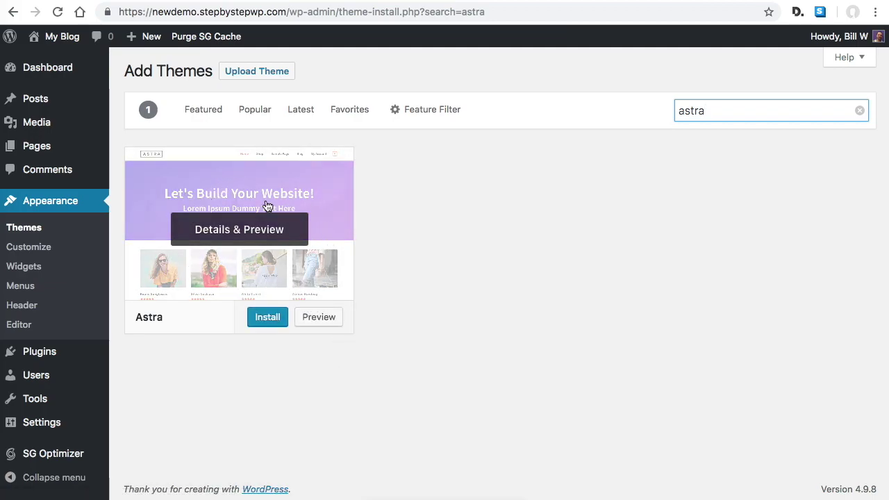
{"action": "left_click", "coordinate": [266, 318]}
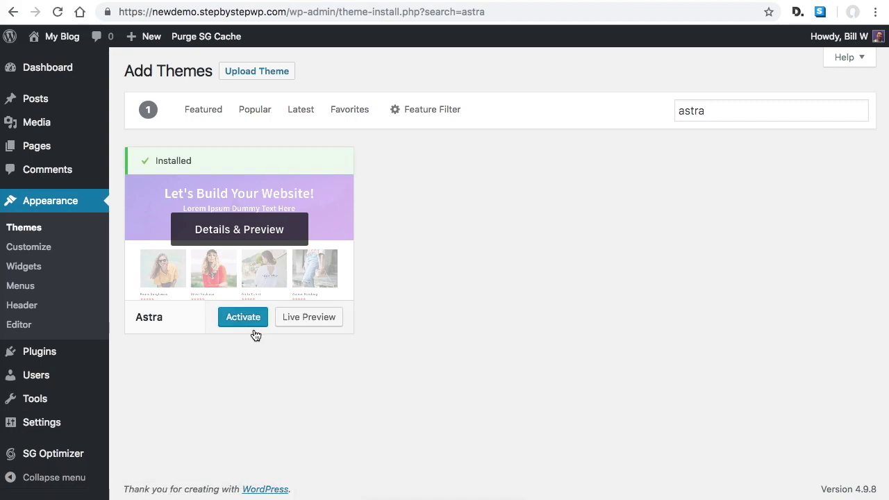
{"action": "left_click", "coordinate": [248, 320]}
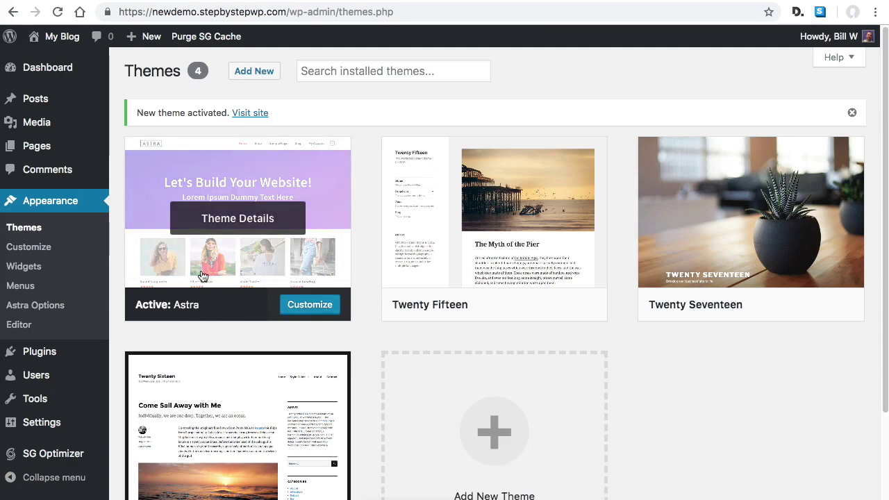
Scroll the live front page in its Astra design, footer Powered by Astra, then return to the Dashboard
{"action": "mouse_move", "coordinate": [72, 43]}
{"action": "left_click", "coordinate": [59, 59]}
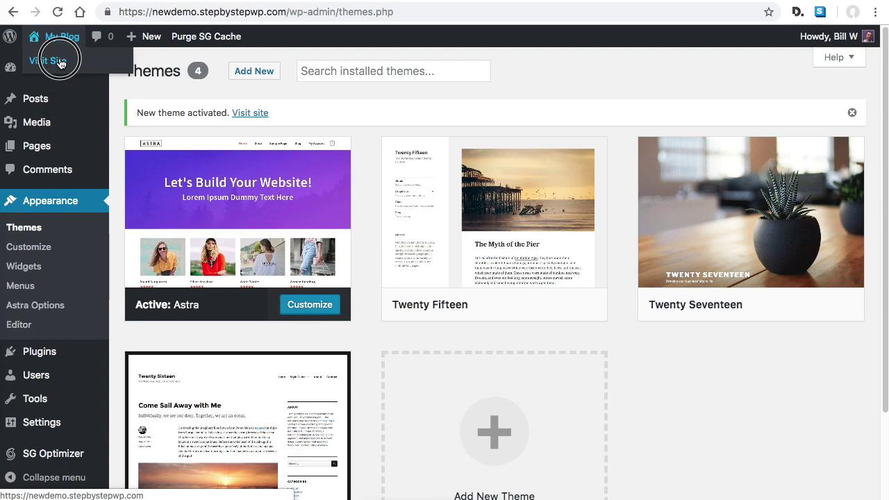
{"action": "scroll", "coordinate": [378, 293], "scroll_direction": "down", "scroll_amount": 3}
{"action": "scroll", "coordinate": [398, 326], "scroll_direction": "up", "scroll_amount": 3}
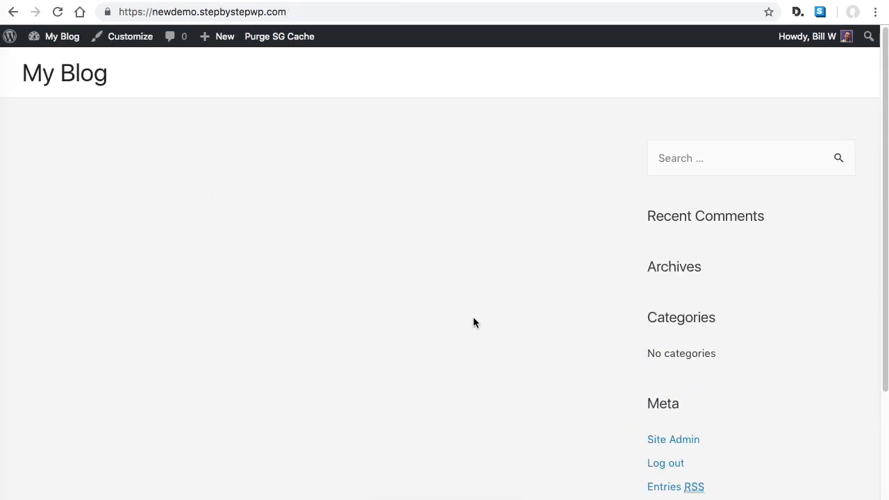
{"action": "scroll", "coordinate": [475, 318], "scroll_direction": "down", "scroll_amount": 3}
{"action": "scroll", "coordinate": [496, 359], "scroll_direction": "up", "scroll_amount": 2}
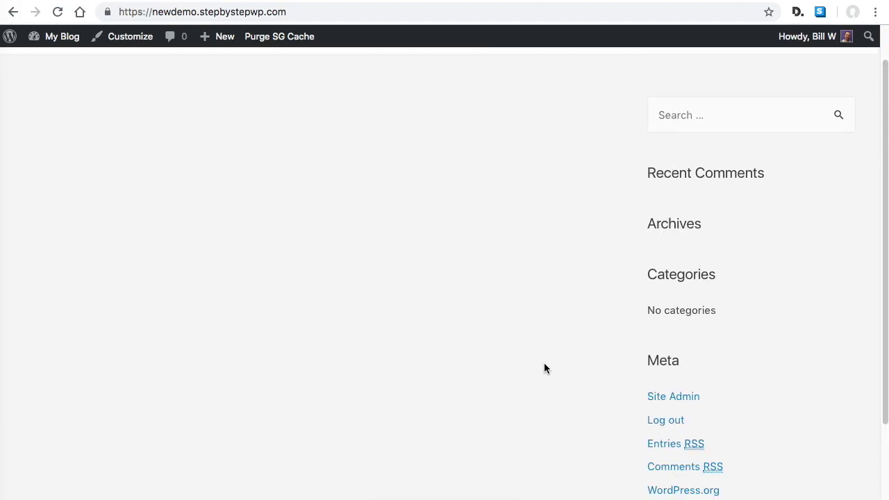
{"action": "scroll", "coordinate": [546, 365], "scroll_direction": "up", "scroll_amount": 1}
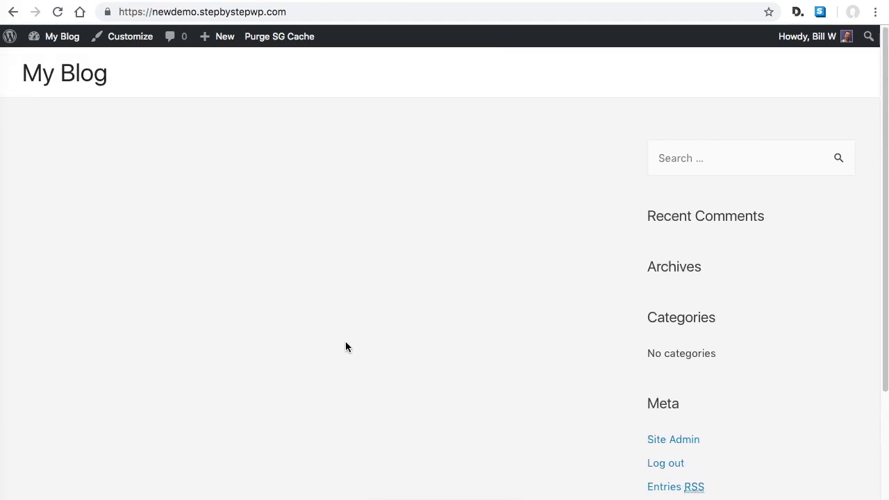
{"action": "scroll", "coordinate": [444, 362], "scroll_direction": "down", "scroll_amount": 3}
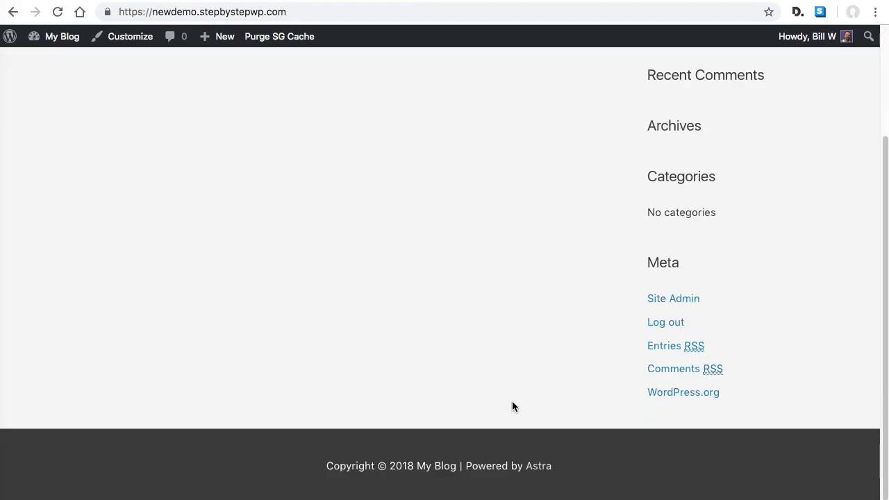
{"action": "scroll", "coordinate": [512, 401], "scroll_direction": "up", "scroll_amount": 3}
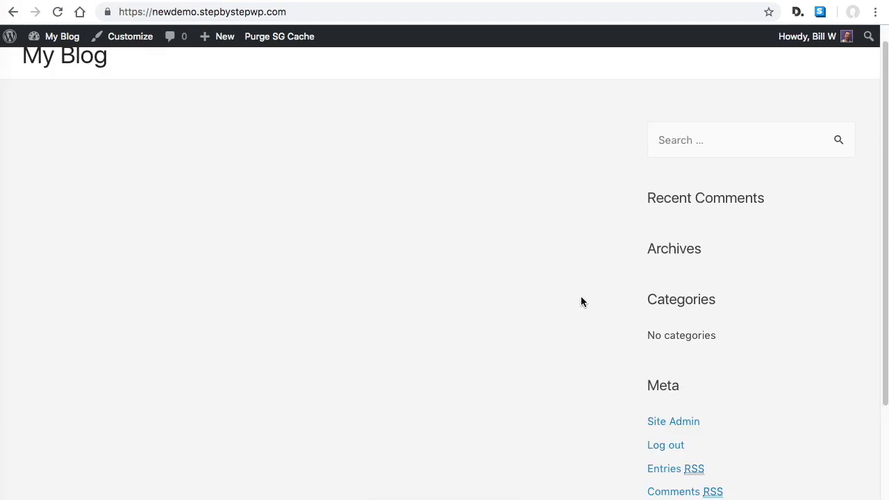
{"action": "scroll", "coordinate": [582, 300], "scroll_direction": "up", "scroll_amount": 1}
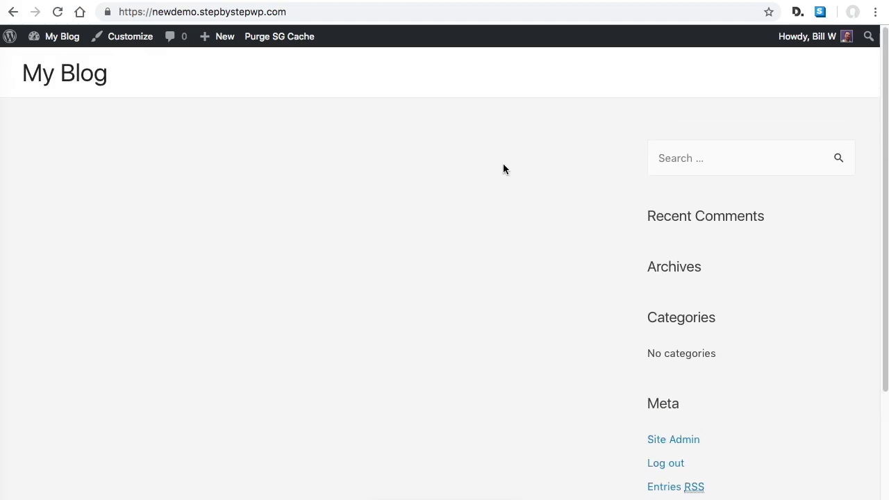
{"action": "mouse_move", "coordinate": [48, 38]}
{"action": "left_click", "coordinate": [60, 64]}
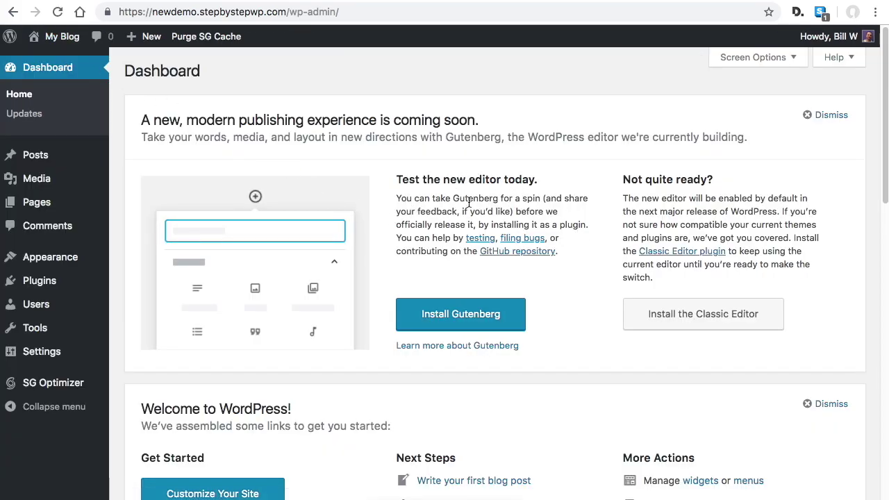
Deactivate and delete the WordPress Importer plugin and its data
{"action": "left_click", "coordinate": [43, 285]}
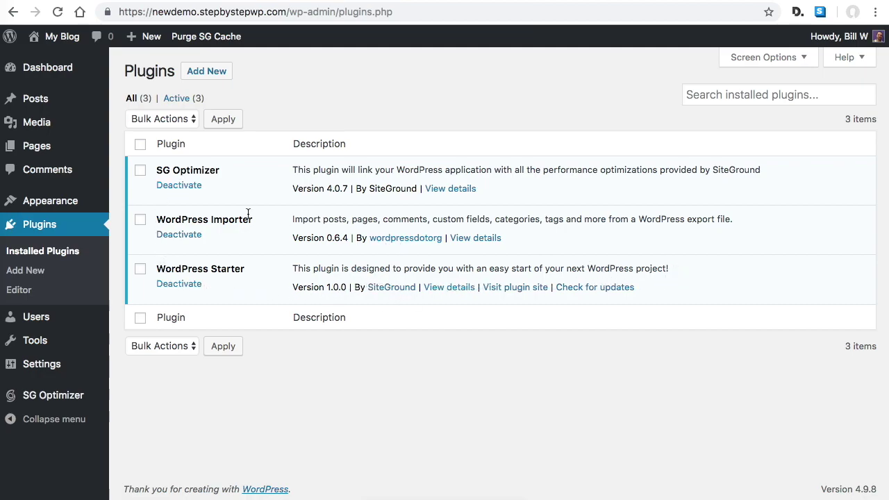
{"action": "left_click", "coordinate": [186, 237]}
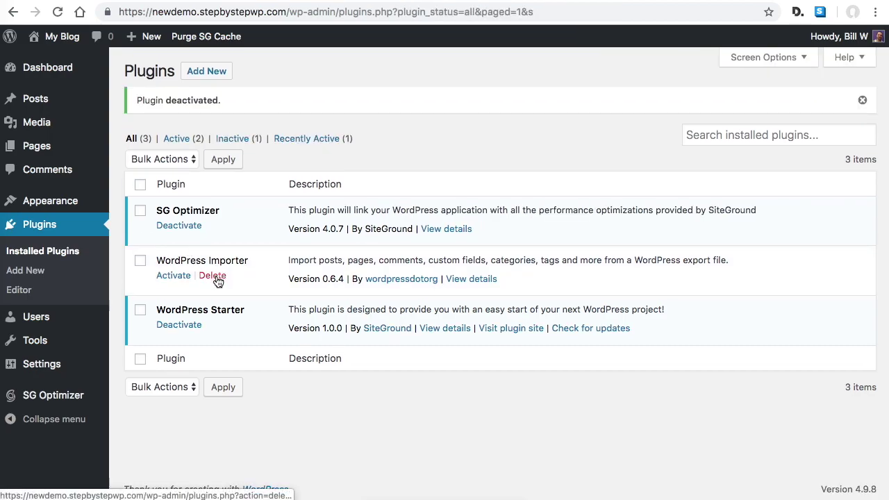
{"action": "left_click", "coordinate": [212, 276]}
{"action": "left_click", "coordinate": [558, 103]}
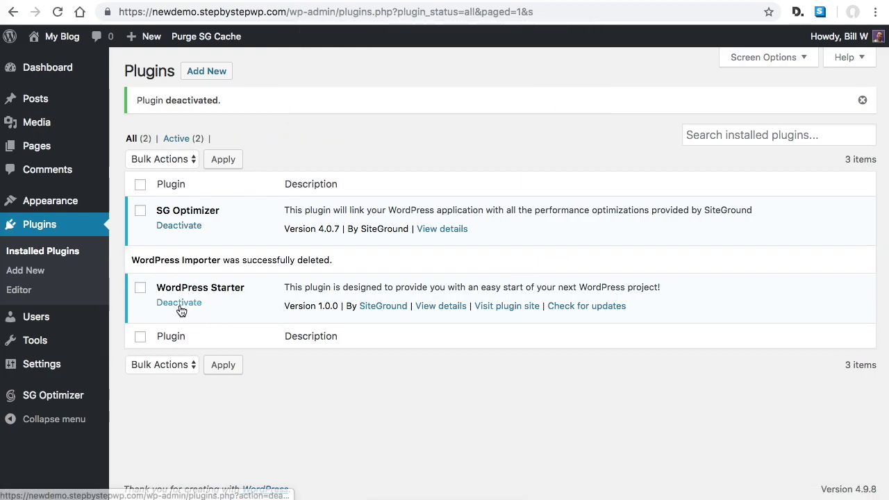
Deactivate and delete the WordPress Starter plugin, leaving only SG Optimizer installed
{"action": "left_click", "coordinate": [178, 303]}
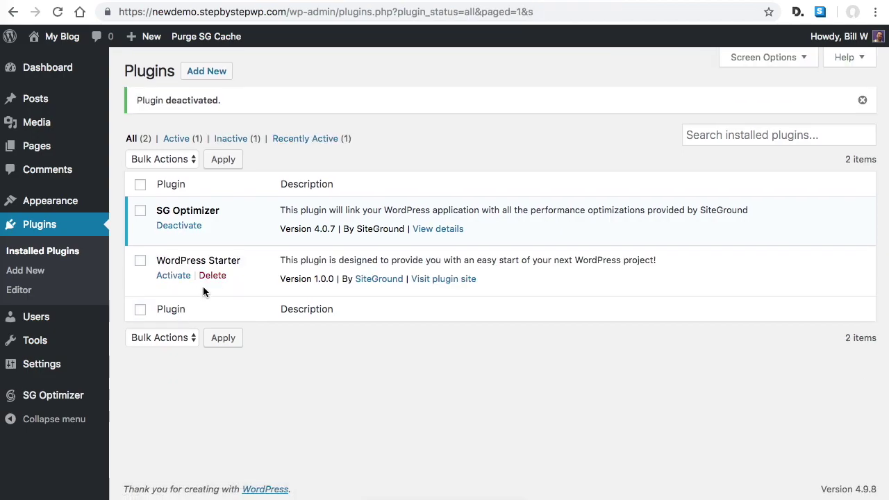
{"action": "left_click", "coordinate": [215, 276]}
{"action": "left_click", "coordinate": [563, 103]}
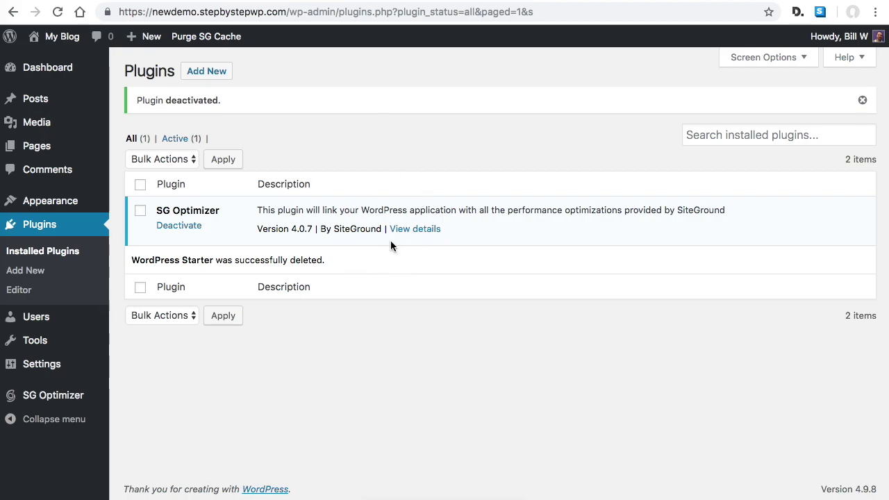
{"action": "left_click", "coordinate": [210, 71]}
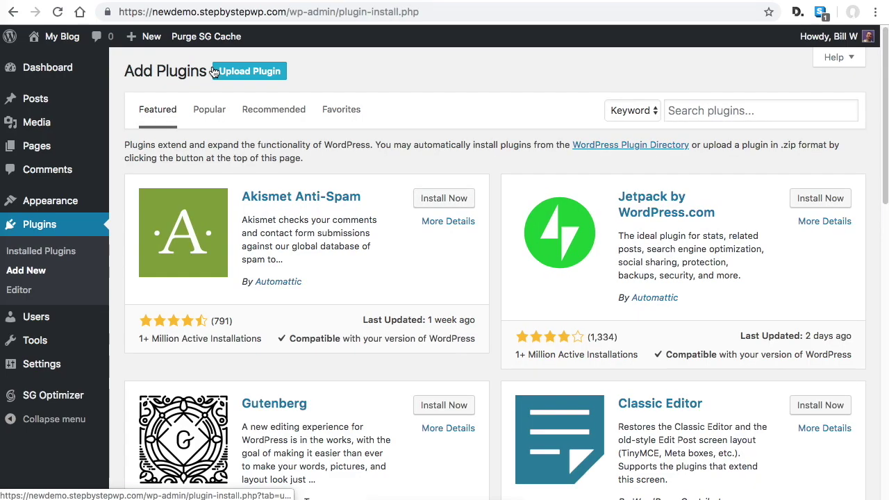
Search 'eleme', install and activate Elementor Page Builder, then return to the Plugins list
{"action": "left_click", "coordinate": [748, 109]}
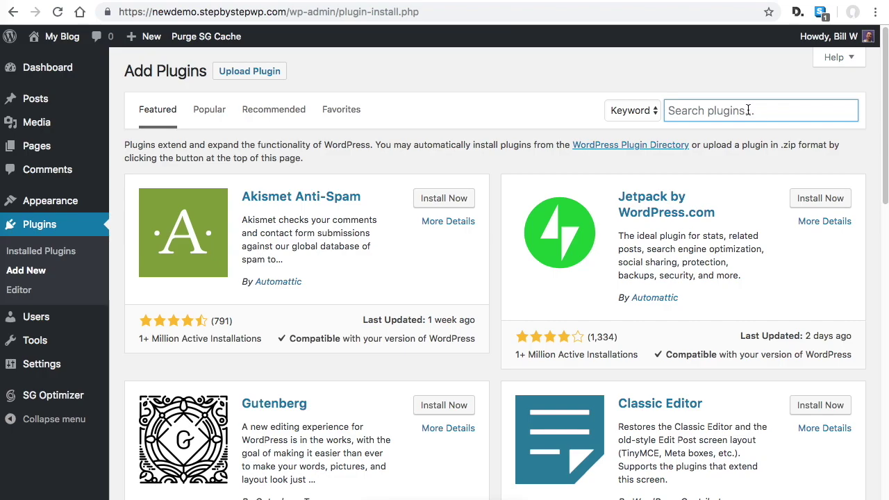
{"action": "type", "text": "elementor"}
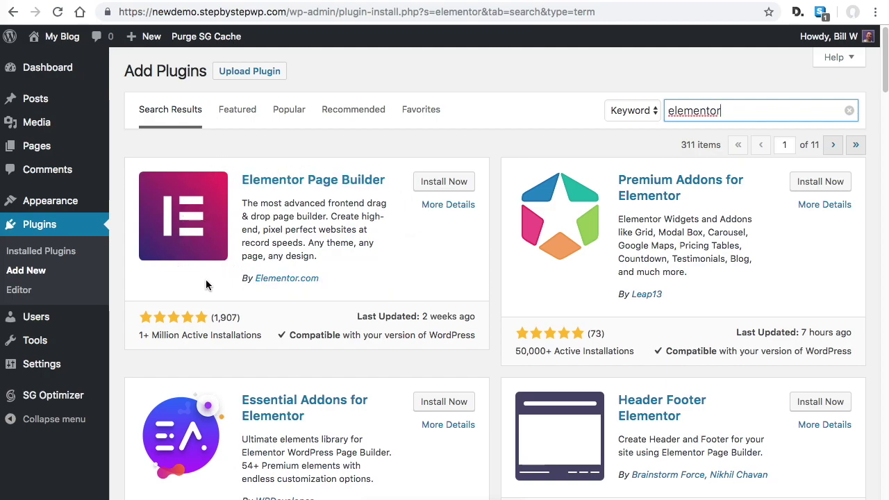
{"action": "left_click", "coordinate": [448, 182]}
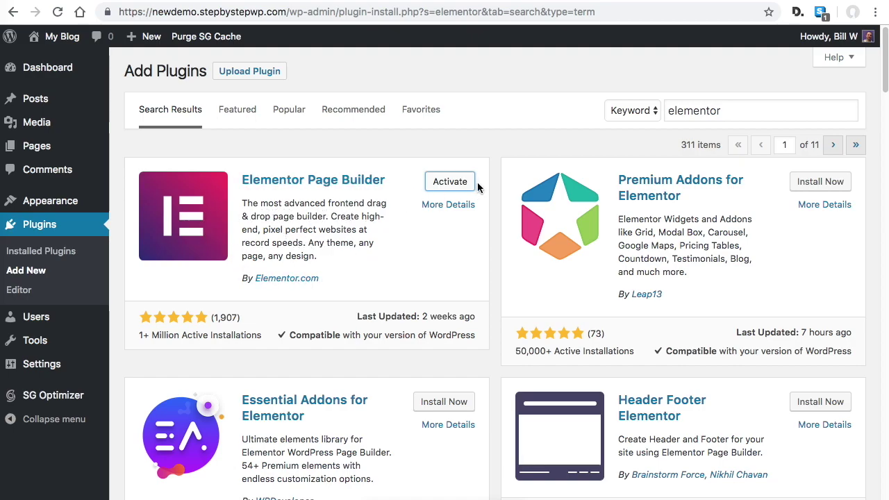
{"action": "left_click", "coordinate": [446, 189]}
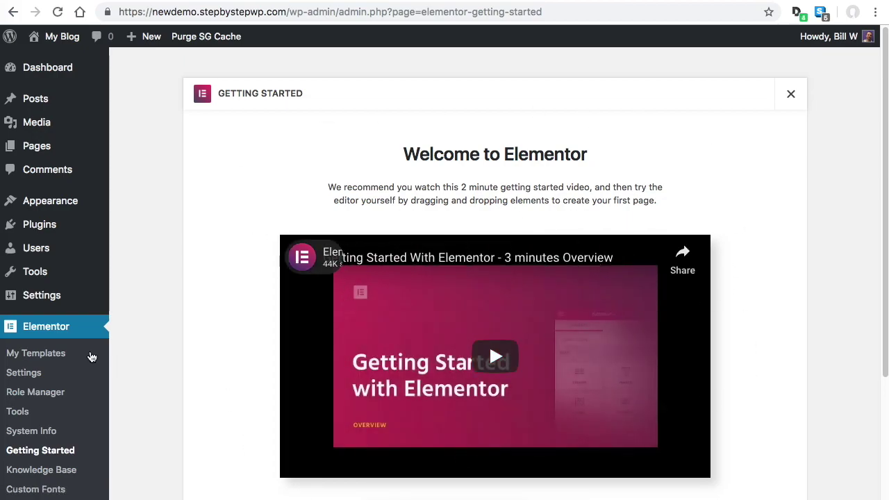
{"action": "left_click", "coordinate": [47, 228]}
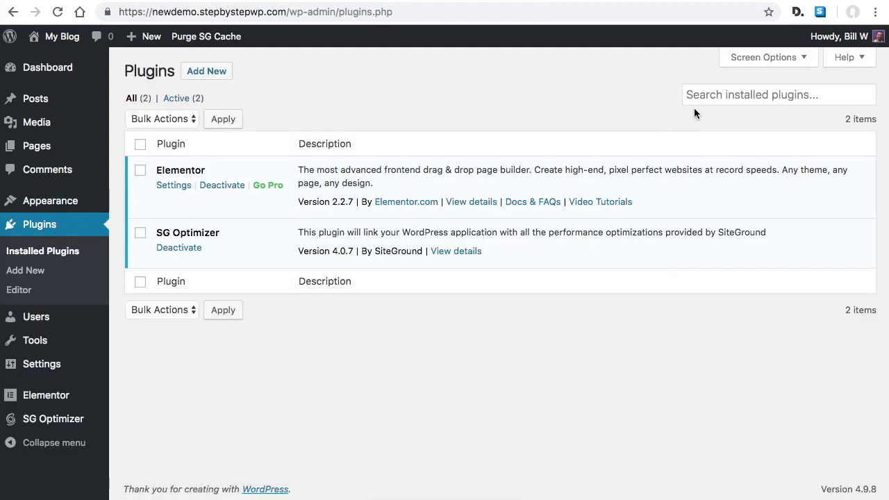
Install and activate Contact Form 7 from a 'contact fo' search, then begin a new plugin search
{"action": "left_click", "coordinate": [208, 72]}
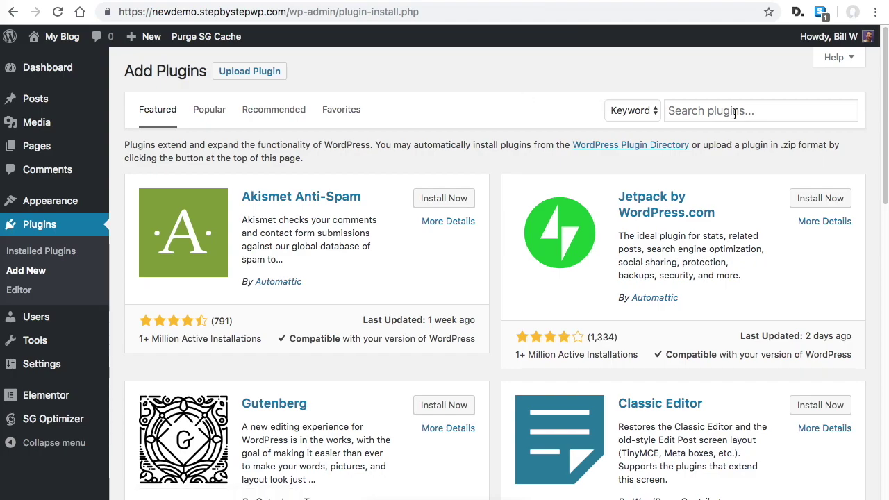
{"action": "left_click", "coordinate": [734, 114]}
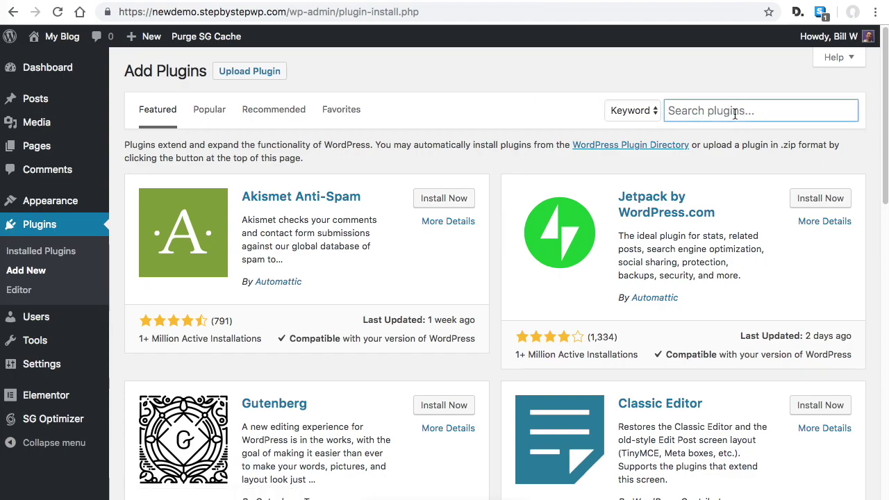
{"action": "type", "text": "contact form 7"}
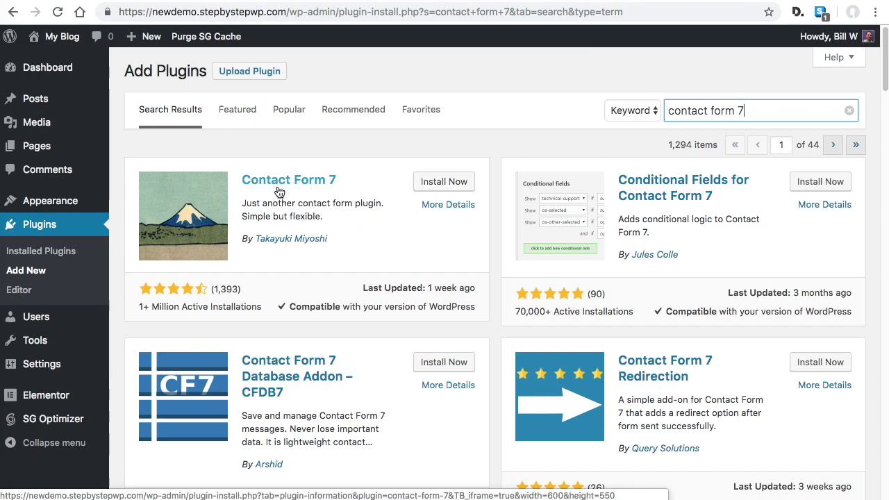
{"action": "left_click", "coordinate": [437, 181]}
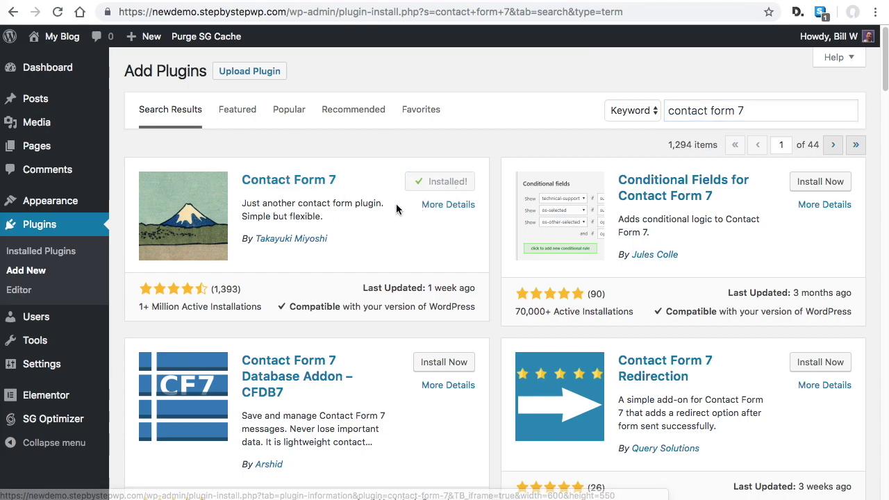
{"action": "left_click", "coordinate": [447, 181]}
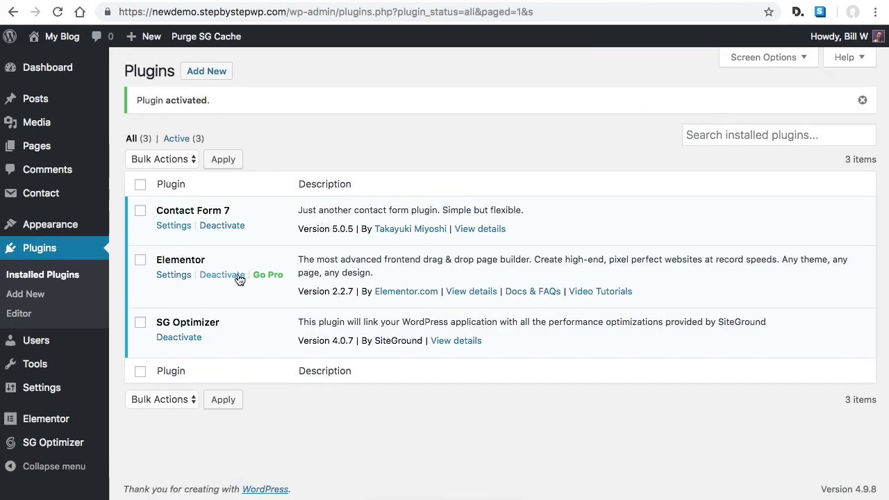
{"action": "left_click", "coordinate": [206, 72]}
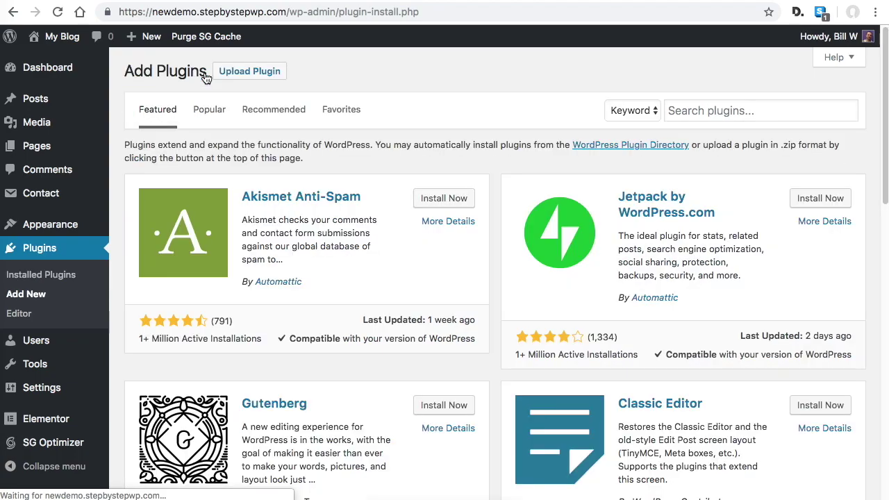
{"action": "left_click", "coordinate": [711, 108]}
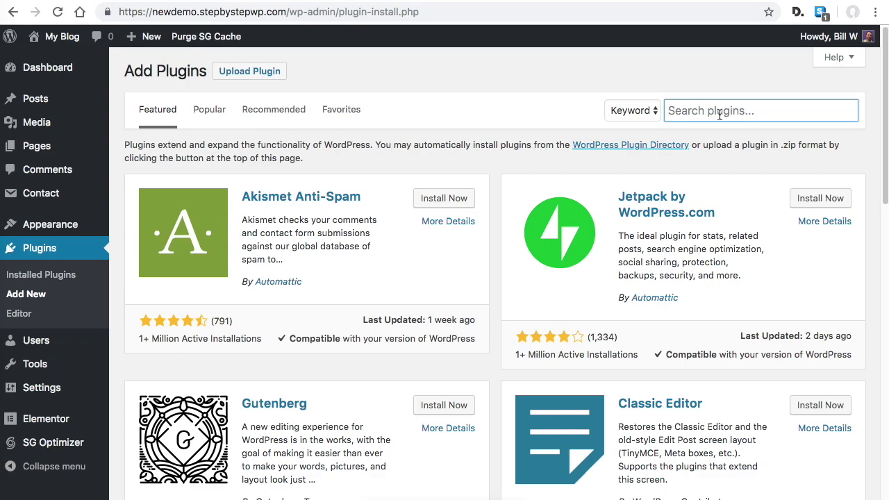
Search 'astra star' and install and activate Astra Starter Sites 1.2.7
{"action": "type", "text": "astra"}
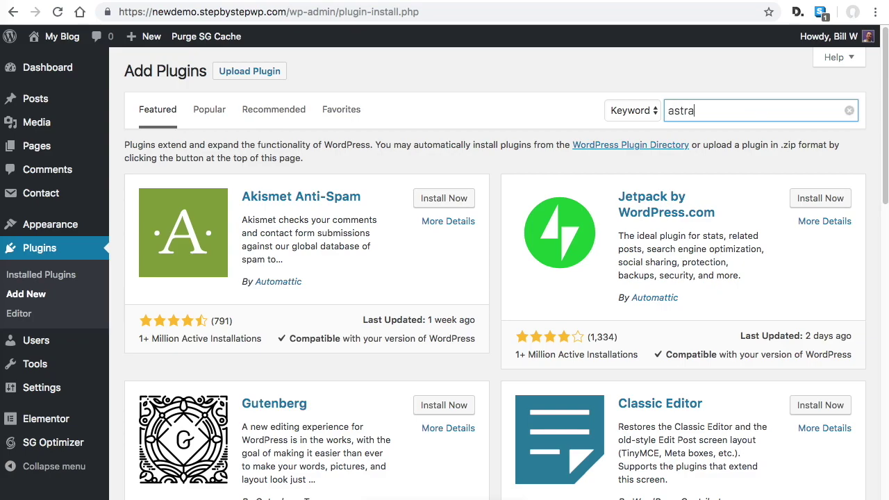
{"action": "key", "text": "Return"}
{"action": "type", "text": "starter"}
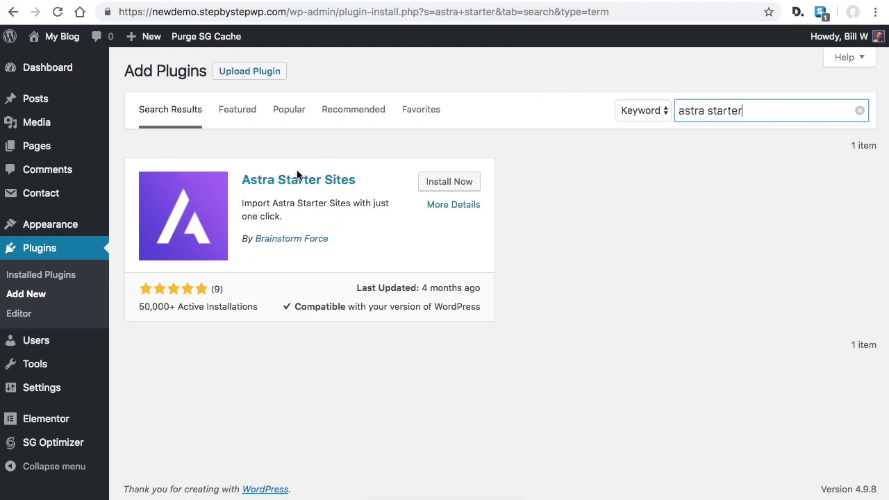
{"action": "left_click", "coordinate": [458, 184]}
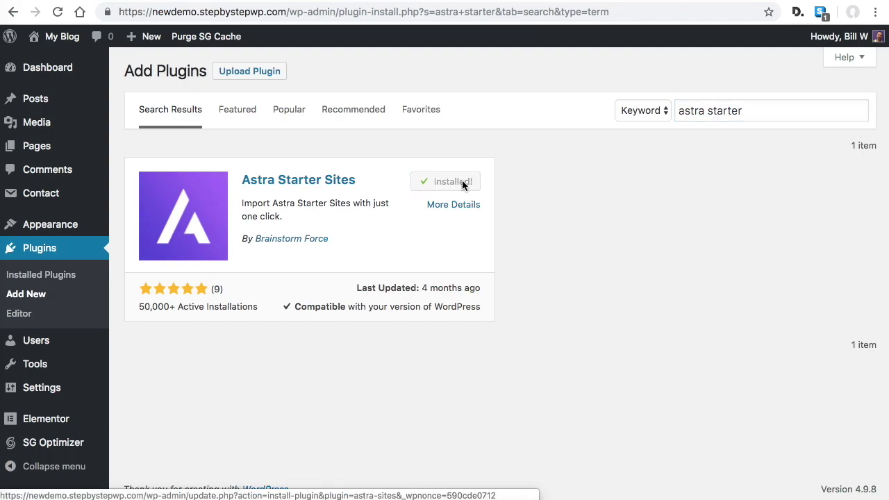
{"action": "left_click", "coordinate": [463, 184]}
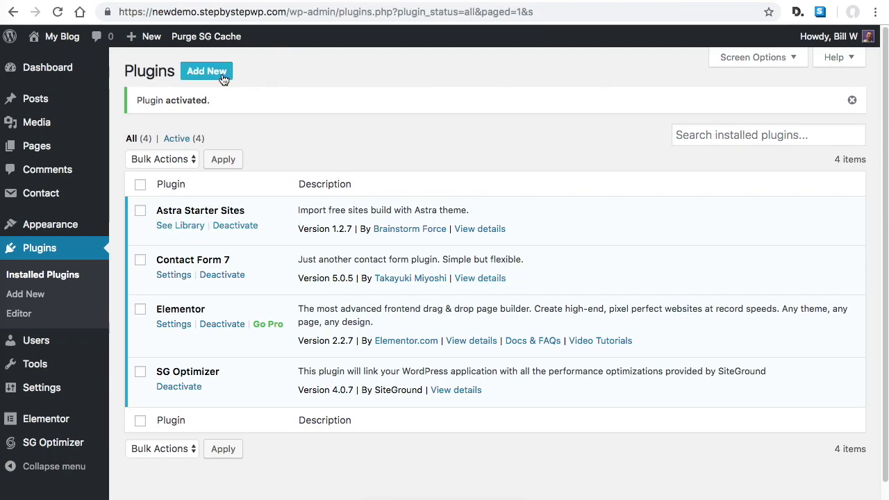
Search 'under constr', install and activate Under Construction 3.15, and dismiss its welcome message
{"action": "left_click", "coordinate": [214, 79]}
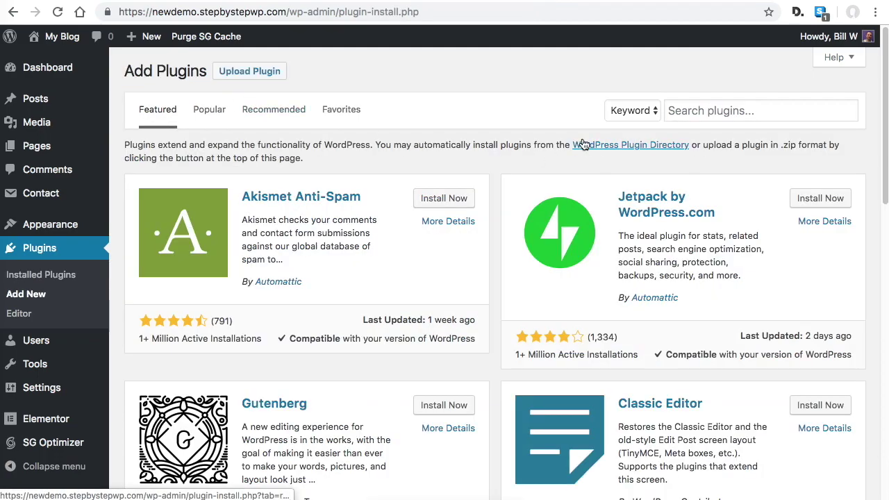
{"action": "left_click", "coordinate": [740, 109]}
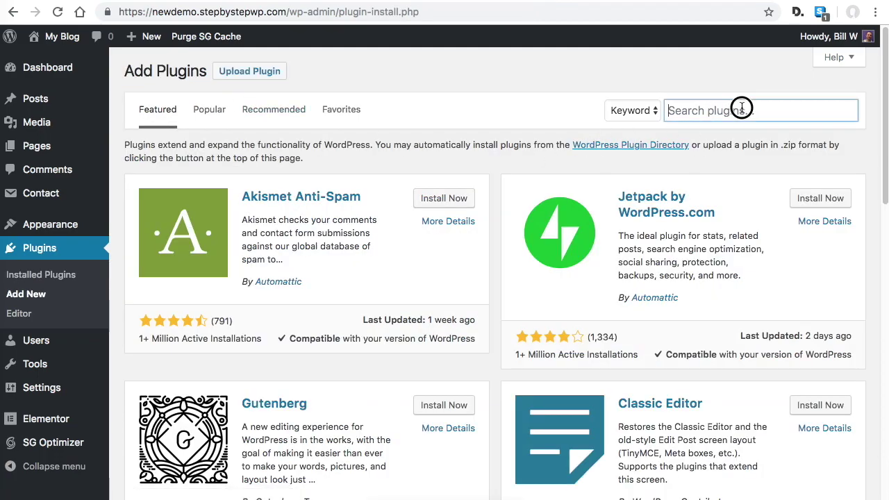
{"action": "type", "text": "under co"}
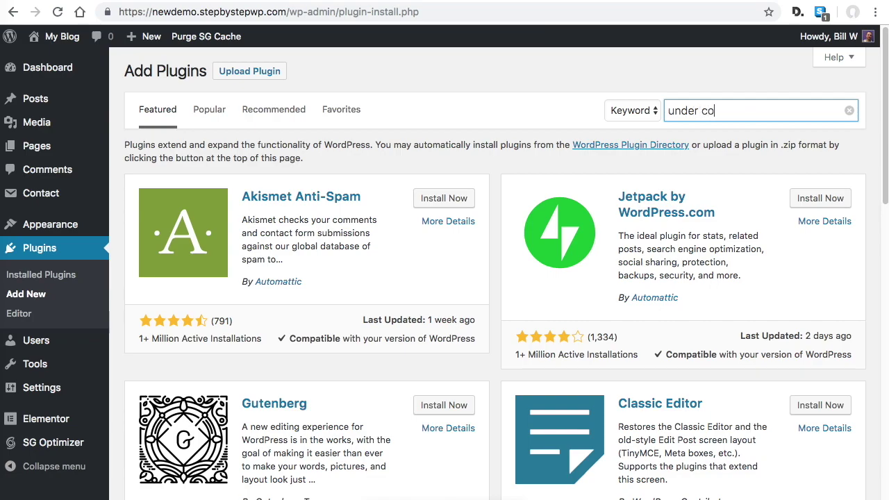
{"action": "type", "text": "nst"}
{"action": "key", "text": "BackSpace"}
{"action": "type", "text": "str"}
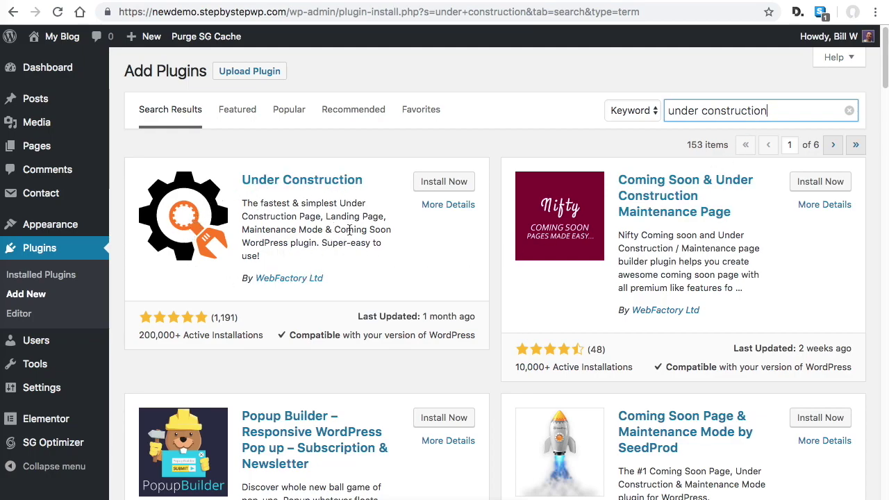
{"action": "left_click", "coordinate": [444, 183]}
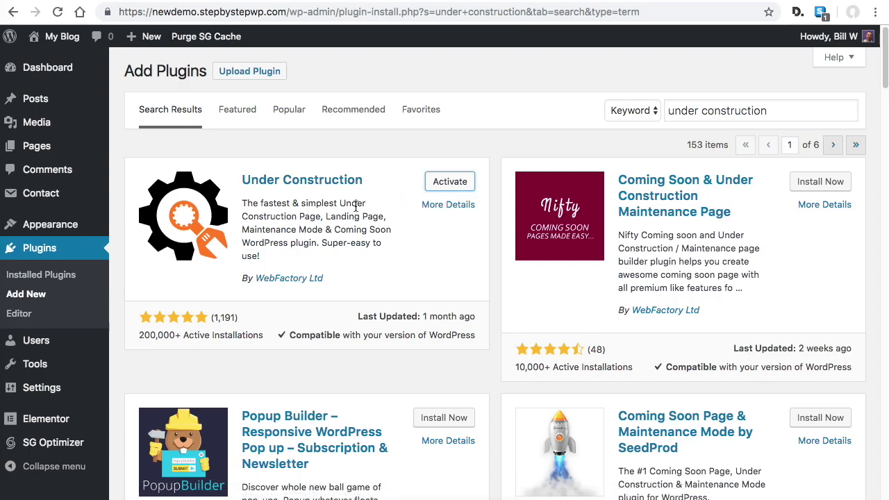
{"action": "left_click", "coordinate": [450, 182]}
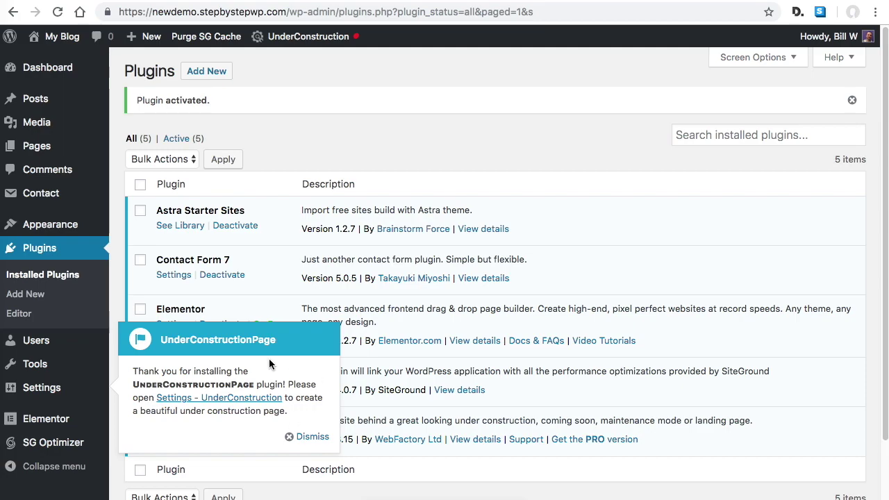
{"action": "left_click", "coordinate": [303, 437]}
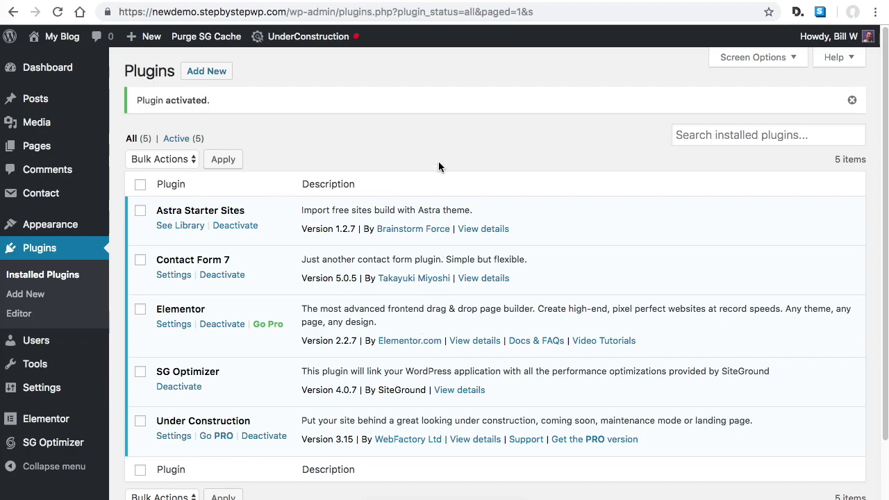
{"action": "left_click", "coordinate": [219, 73]}
Search 'siteori' and install and activate SiteOrigin Widgets Bundle 1.13.2
{"action": "left_click", "coordinate": [739, 109]}
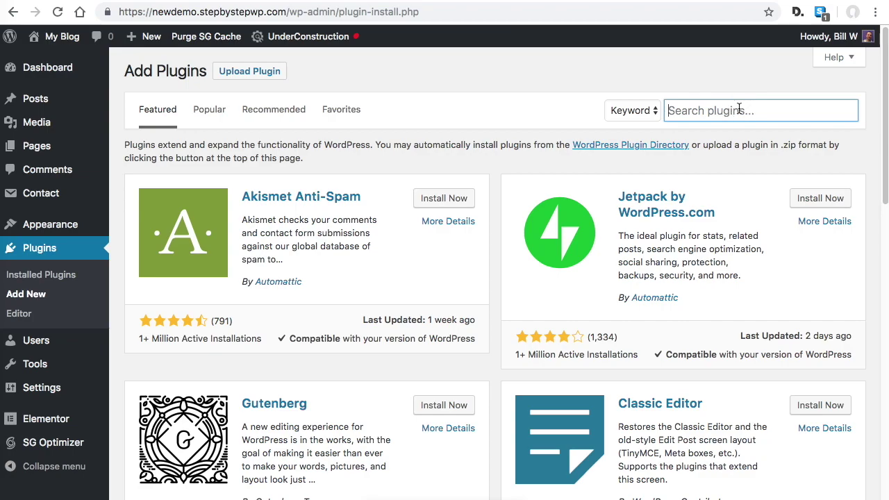
{"action": "type", "text": "siteorigin"}
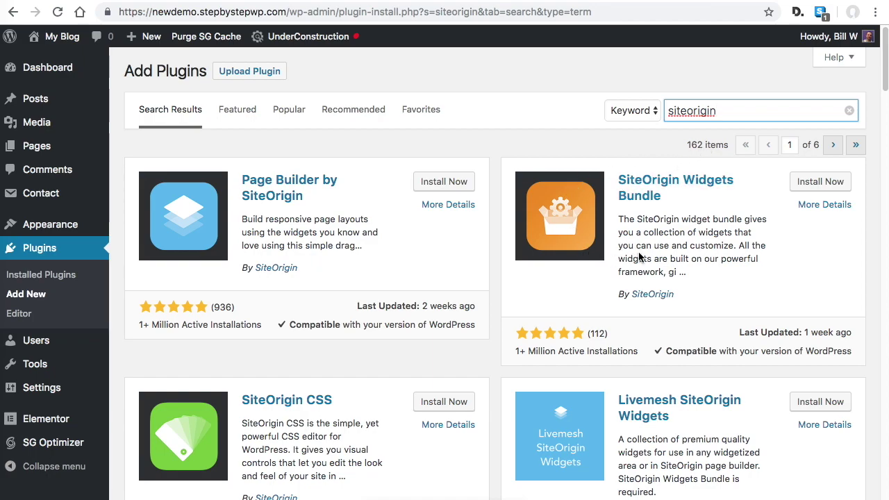
{"action": "left_click", "coordinate": [832, 186]}
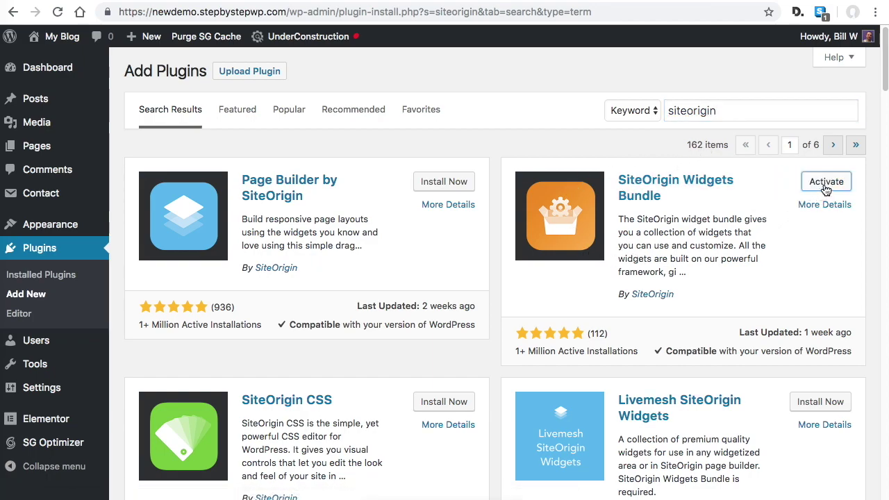
{"action": "left_click", "coordinate": [825, 186]}
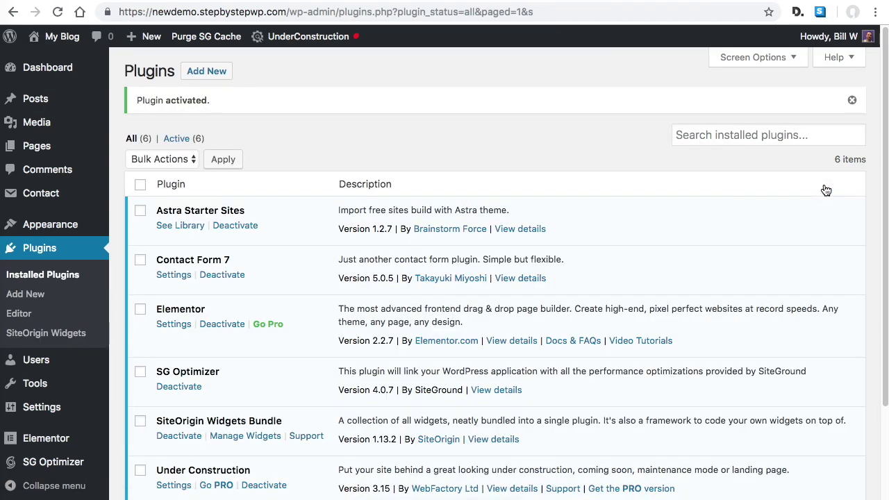
{"action": "scroll", "coordinate": [613, 243], "scroll_direction": "down", "scroll_amount": 1}
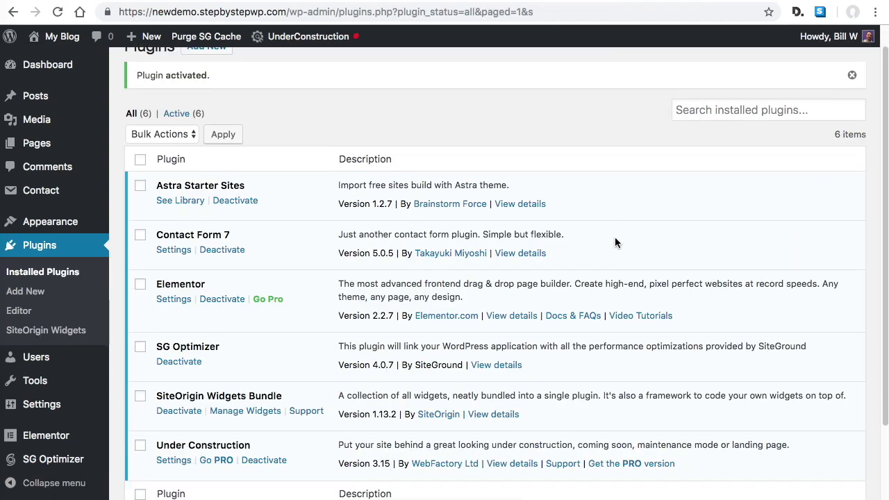
{"action": "scroll", "coordinate": [663, 324], "scroll_direction": "down", "scroll_amount": 1}
{"action": "scroll", "coordinate": [663, 325], "scroll_direction": "down", "scroll_amount": 2}
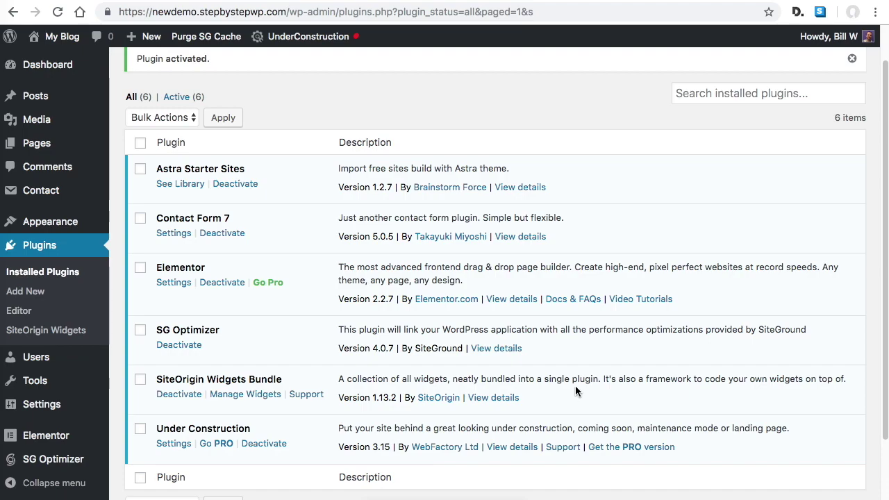
{"action": "mouse_move", "coordinate": [338, 41]}
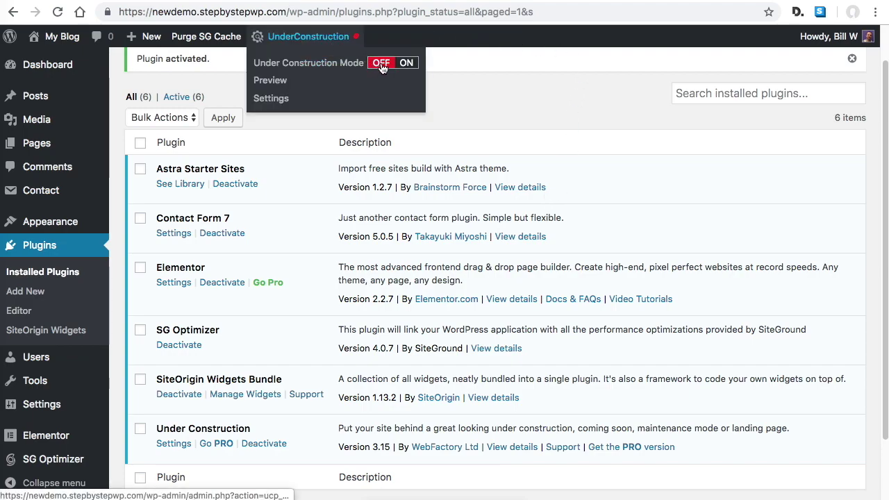
Set Under Construction Mode to ON using the admin bar toggle
{"action": "left_click", "coordinate": [383, 63]}
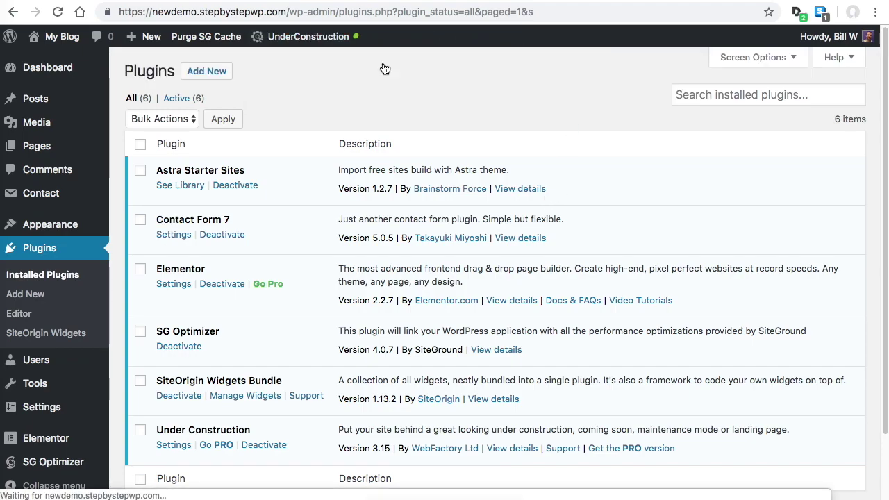
{"action": "mouse_move", "coordinate": [349, 42]}
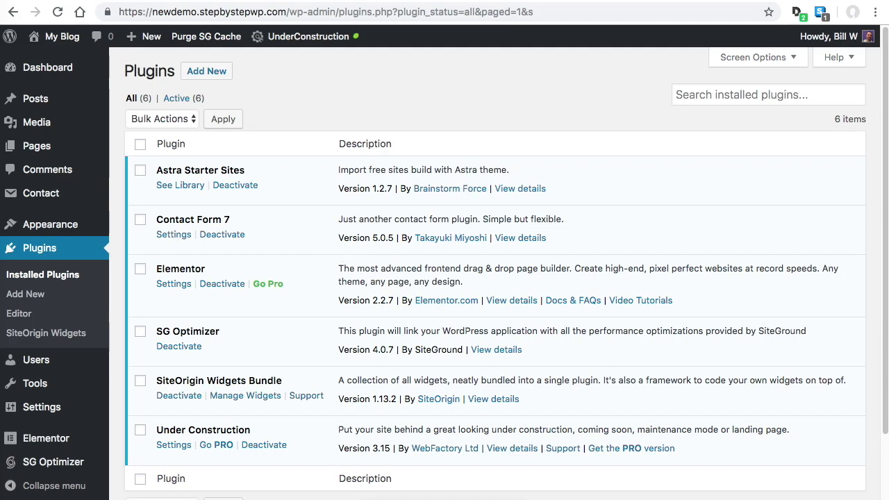
{"action": "left_click", "coordinate": [55, 0]}
Open a maximized incognito window and load newdemo.stepbystepwp.com as a visitor
{"action": "left_click", "coordinate": [73, 2]}
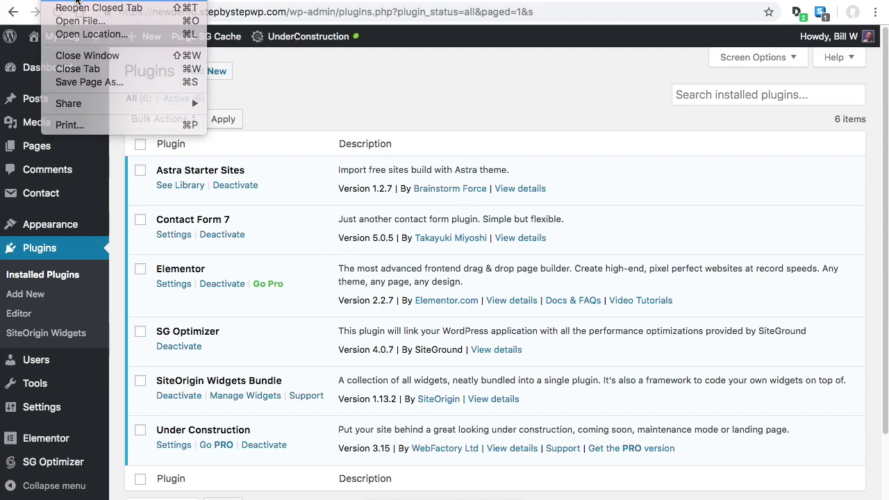
{"action": "left_click_drag", "start_coordinate": [392, 0], "coordinate": [413, 26]}
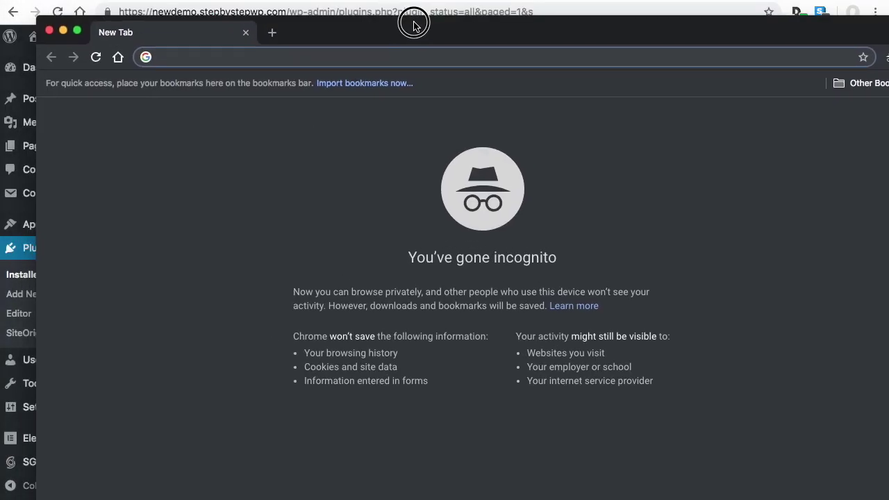
{"action": "type", "text": "new"}
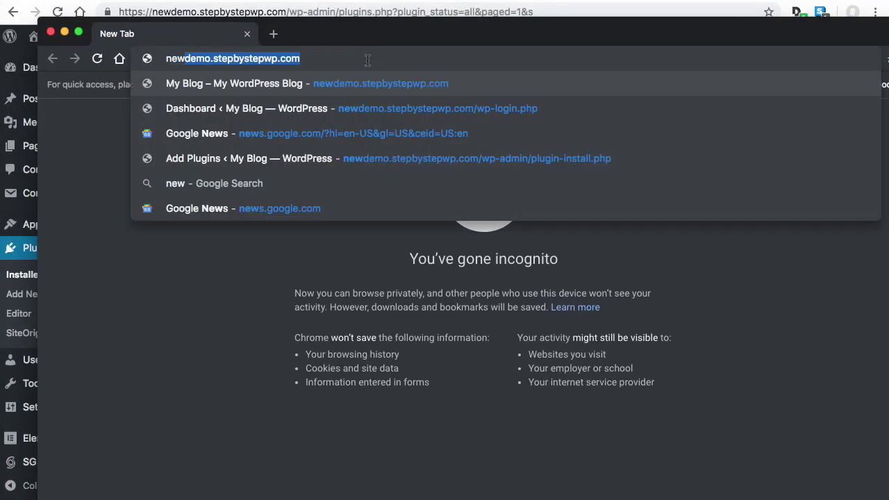
{"action": "key", "text": "Right"}
{"action": "key", "text": "Return"}
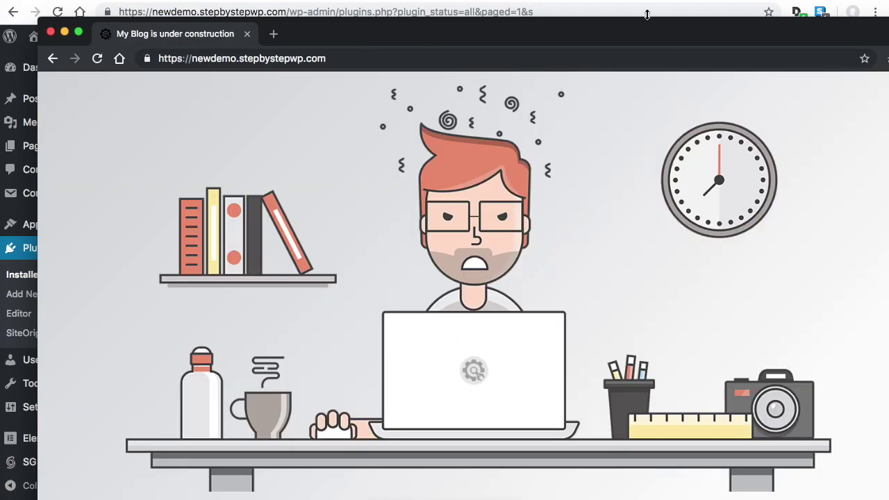
{"action": "double_click", "coordinate": [609, 35]}
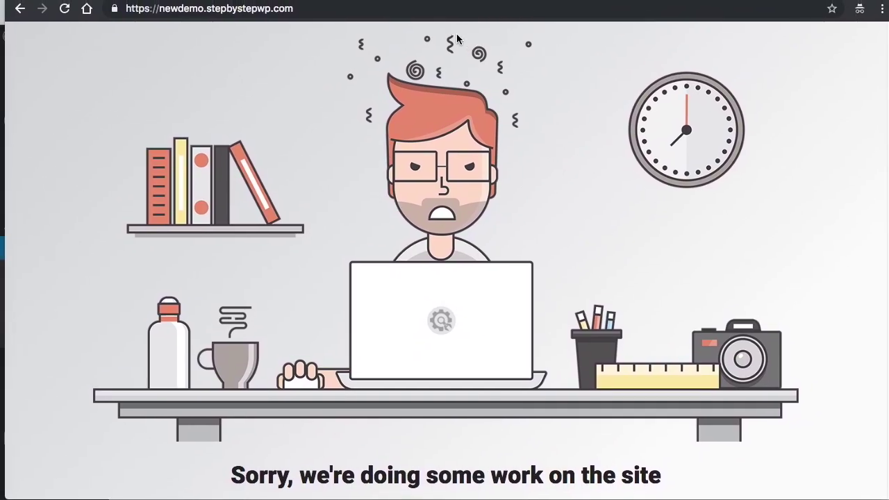
Load the site's /wp-login.php page in the incognito window
{"action": "left_click", "coordinate": [329, 7]}
{"action": "left_click", "coordinate": [334, 10]}
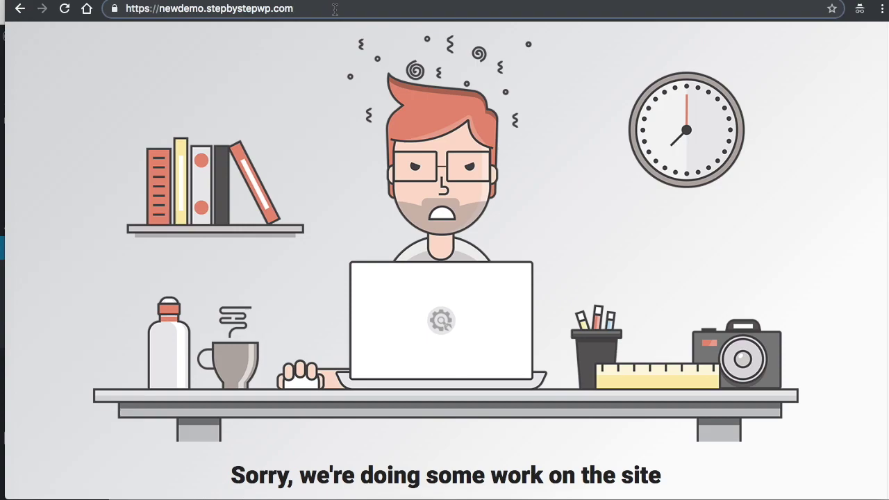
{"action": "type", "text": "/wp"}
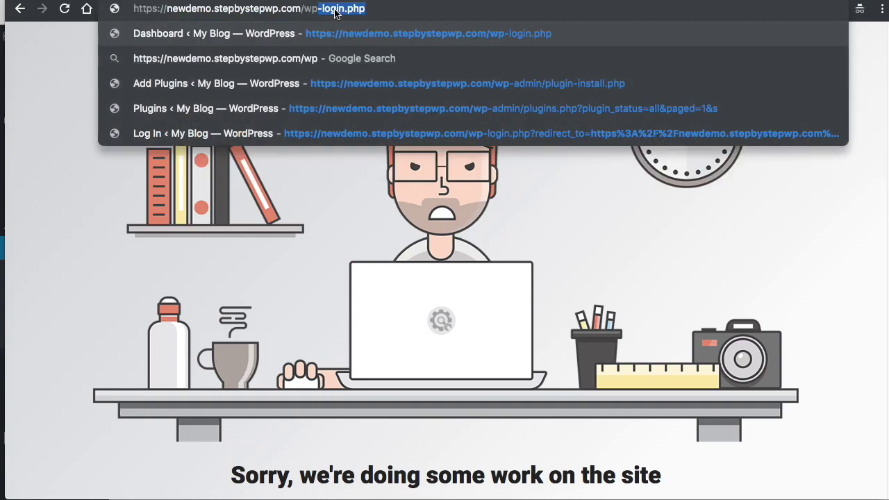
{"action": "key", "text": "Right"}
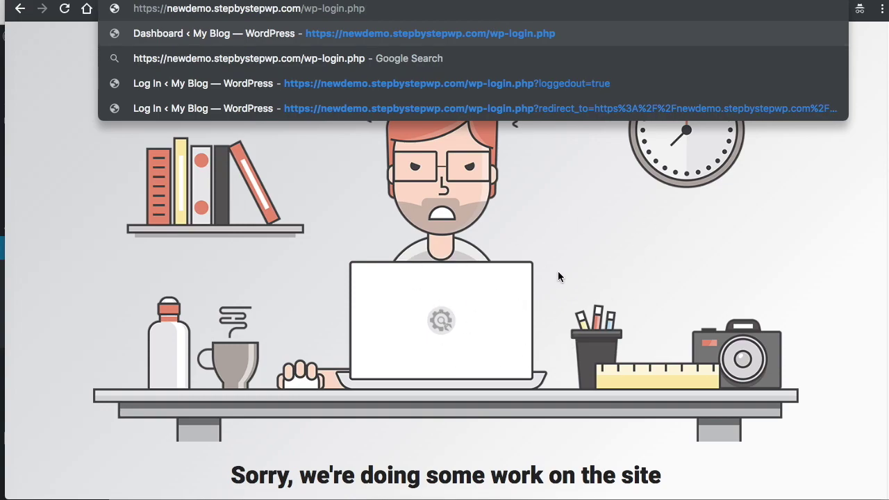
{"action": "key", "text": "Return"}
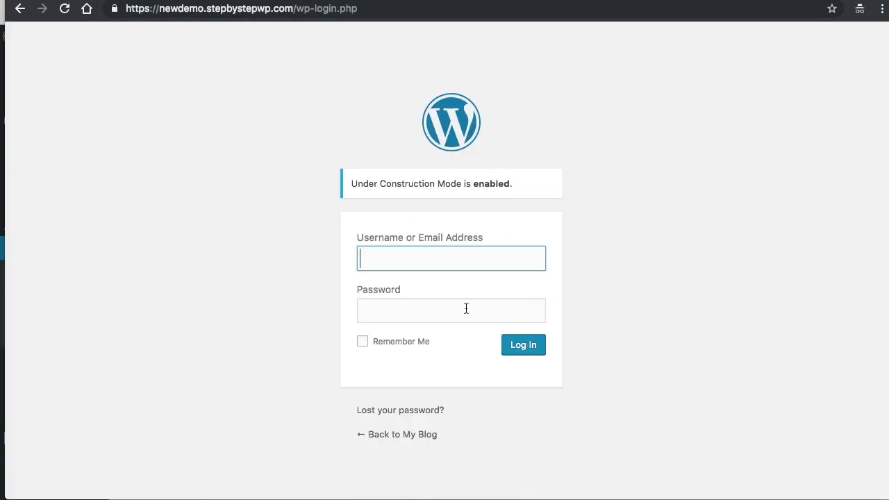
Reload the home page to confirm the maintenance page, then follow its login link
{"action": "left_click", "coordinate": [331, 10]}
{"action": "left_click", "coordinate": [366, 9]}
{"action": "key", "text": "BackSpace"}
{"action": "key", "text": "BackSpace"}
{"action": "key", "text": "BackSpace"}
{"action": "key", "text": "BackSpace"}
{"action": "key", "text": "BackSpace"}
{"action": "key", "text": "BackSpace"}
{"action": "key", "text": "BackSpace"}
{"action": "key", "text": "BackSpace"}
{"action": "key", "text": "BackSpace"}
{"action": "key", "text": "BackSpace"}
{"action": "key", "text": "BackSpace"}
{"action": "key", "text": "BackSpace"}
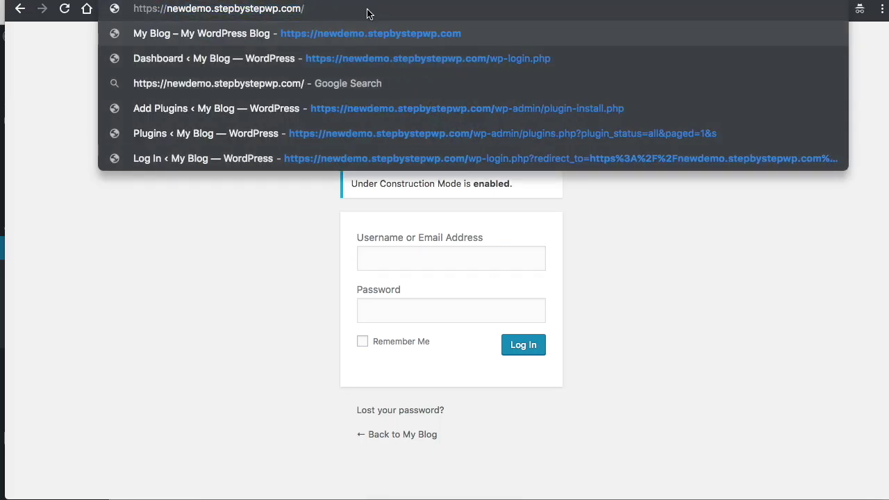
{"action": "key", "text": "Return"}
{"action": "scroll", "coordinate": [628, 259], "scroll_direction": "down", "scroll_amount": 2}
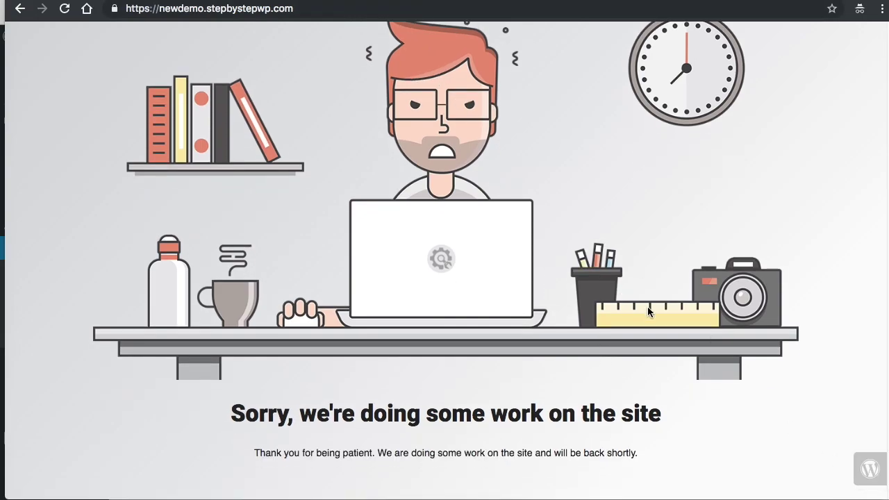
{"action": "left_click", "coordinate": [863, 470]}
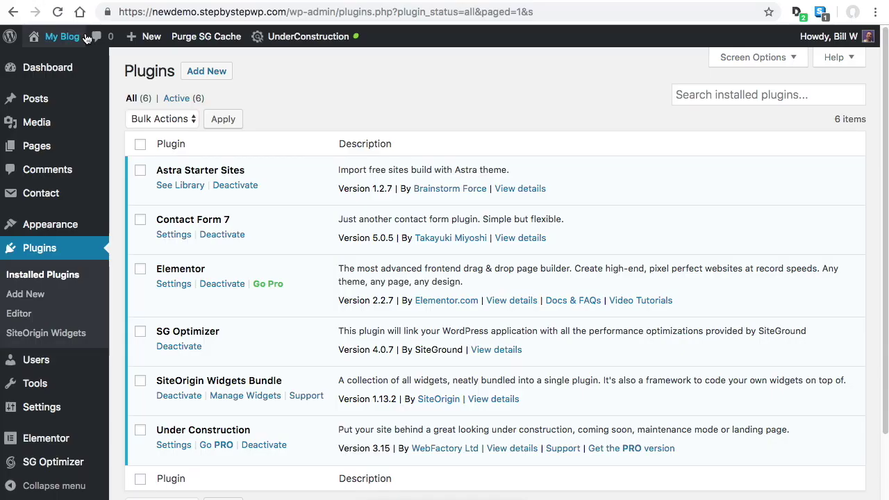
Toggle Under Construction mode off and then back on from the admin bar
{"action": "mouse_move", "coordinate": [300, 38]}
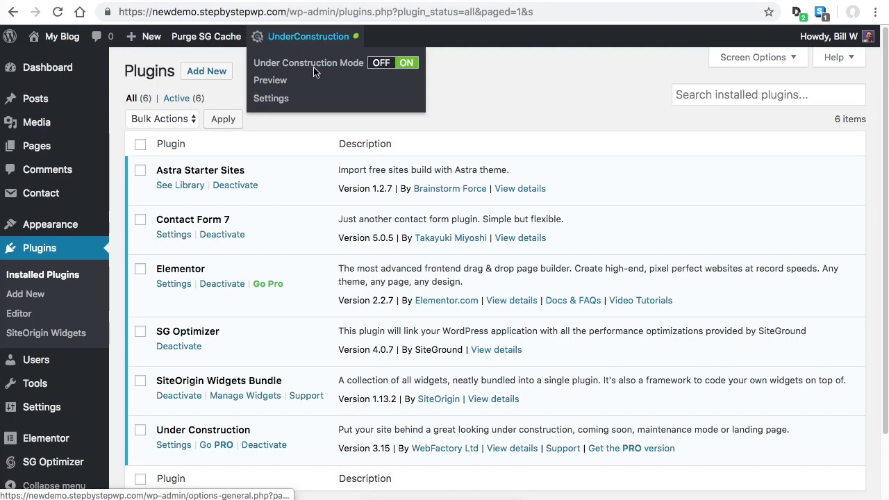
{"action": "left_click", "coordinate": [386, 64]}
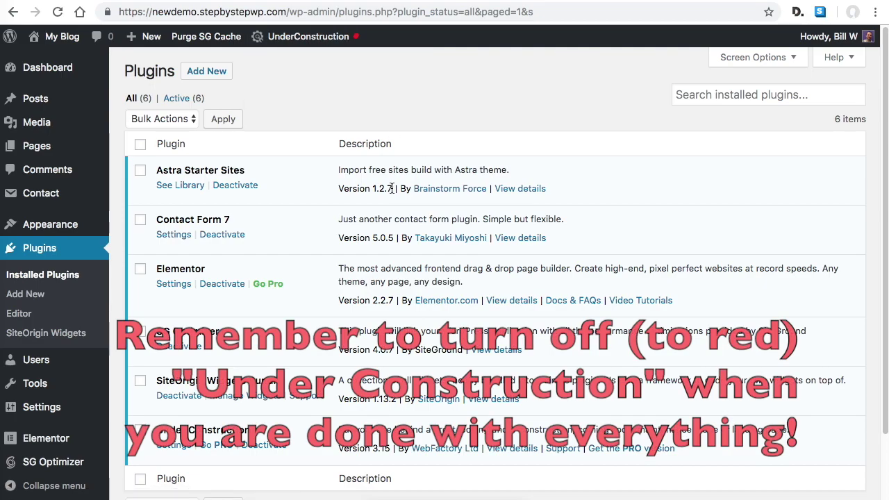
{"action": "mouse_move", "coordinate": [340, 36]}
{"action": "left_click", "coordinate": [385, 64]}
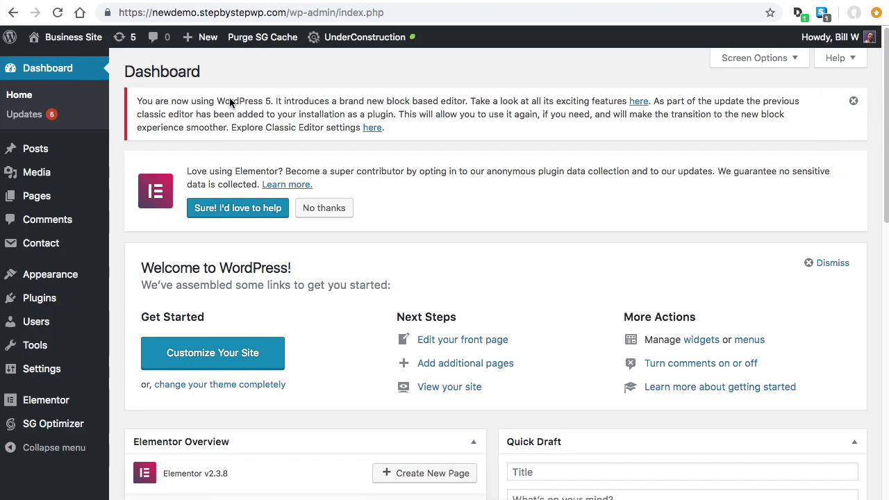
{"action": "left_click_drag", "start_coordinate": [257, 102], "coordinate": [280, 103]}
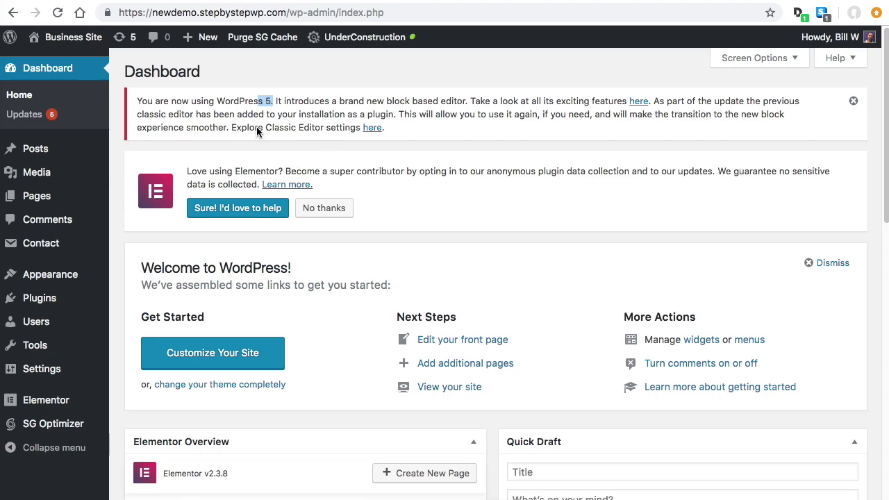
{"action": "left_click_drag", "start_coordinate": [236, 128], "coordinate": [324, 133]}
{"action": "left_click", "coordinate": [322, 132]}
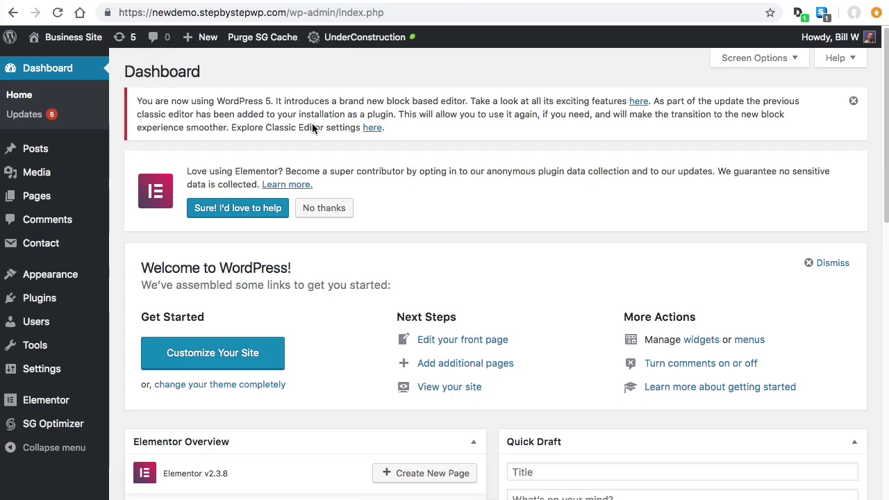
{"action": "left_click_drag", "start_coordinate": [265, 131], "coordinate": [324, 132]}
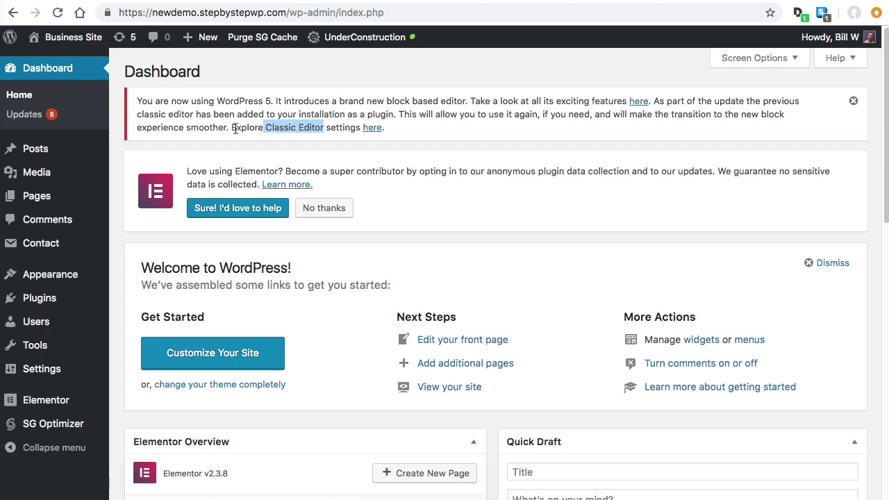
{"action": "left_click", "coordinate": [324, 127]}
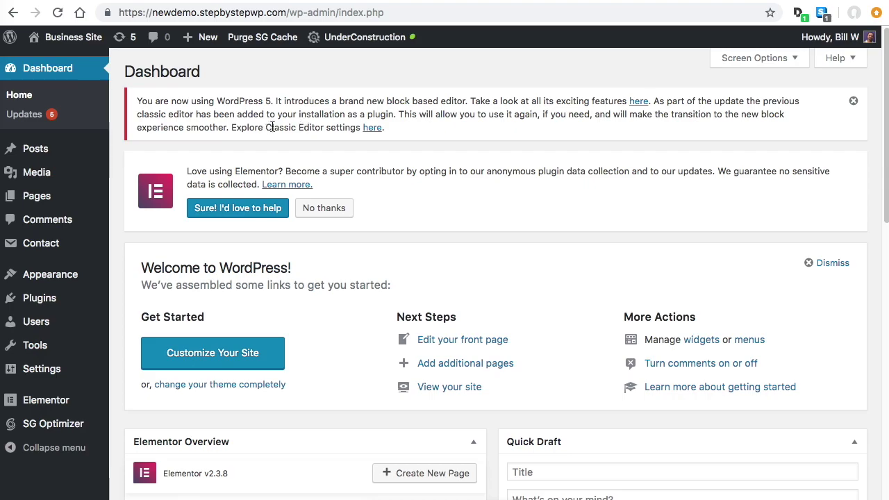
{"action": "left_click_drag", "start_coordinate": [254, 127], "coordinate": [328, 129]}
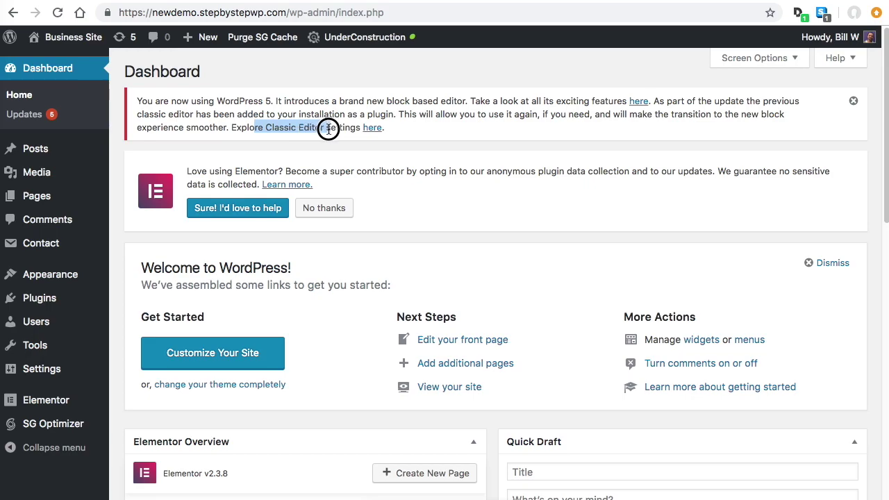
{"action": "left_click", "coordinate": [323, 129]}
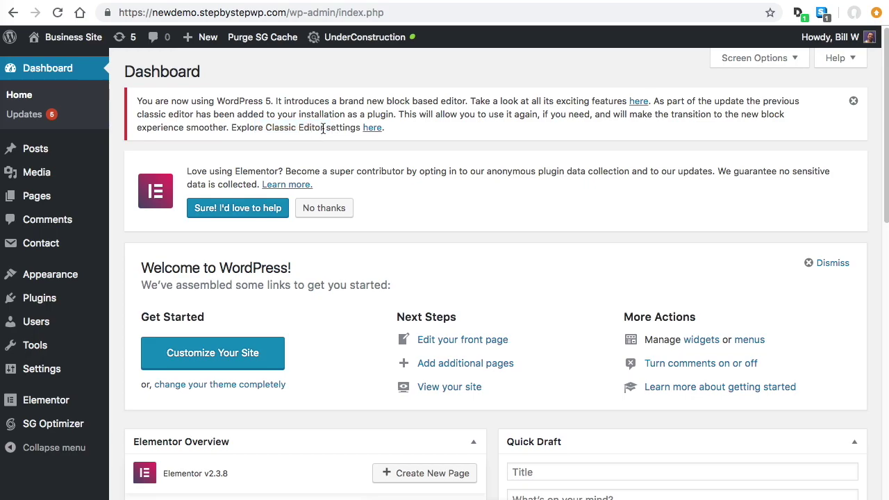
Review the six active plugins on the Installed Plugins page
{"action": "left_click", "coordinate": [39, 298]}
{"action": "scroll", "coordinate": [417, 224], "scroll_direction": "down", "scroll_amount": 5}
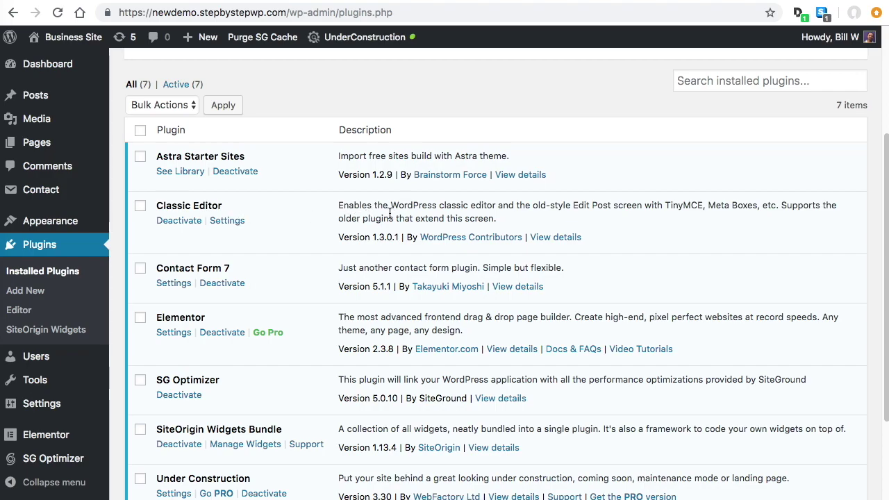
{"action": "scroll", "coordinate": [379, 196], "scroll_direction": "up", "scroll_amount": 5}
Search the plugin directory for 'classic' and look through the results
{"action": "left_click", "coordinate": [225, 73]}
{"action": "left_click", "coordinate": [795, 272]}
{"action": "type", "text": "cla"}
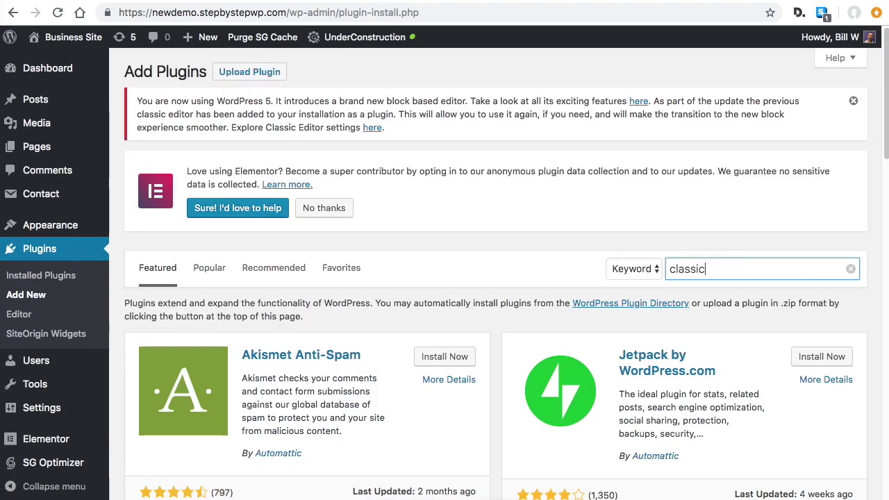
{"action": "type", "text": "ssic"}
{"action": "scroll", "coordinate": [621, 334], "scroll_direction": "down", "scroll_amount": 3}
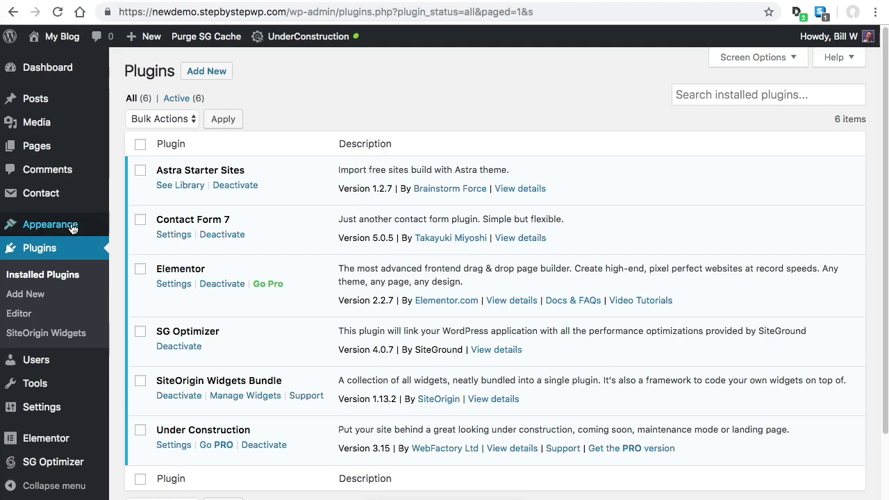
{"action": "mouse_move", "coordinate": [63, 228]}
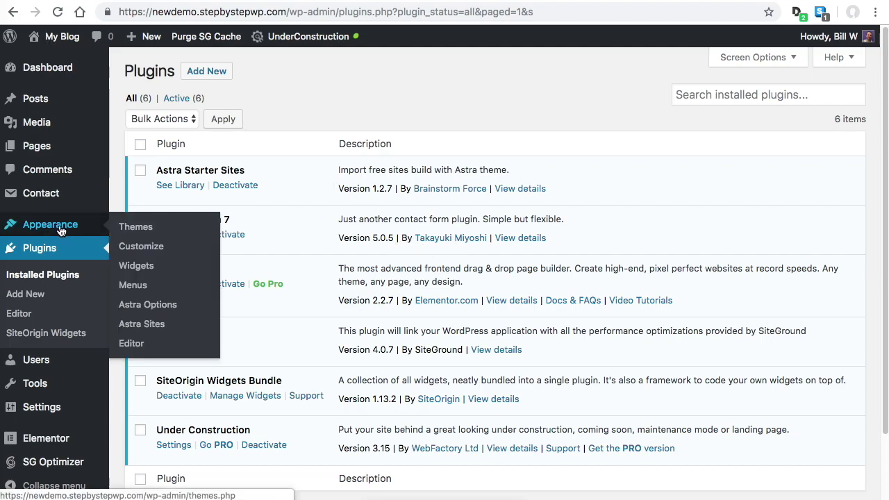
Open the Customizer, close the Under Construction notice, and go to Layout settings
{"action": "left_click", "coordinate": [148, 251]}
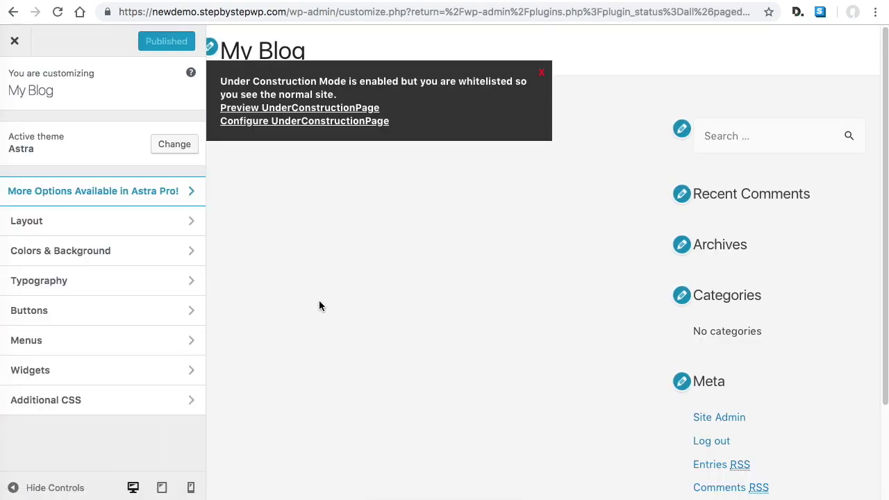
{"action": "left_click", "coordinate": [540, 73]}
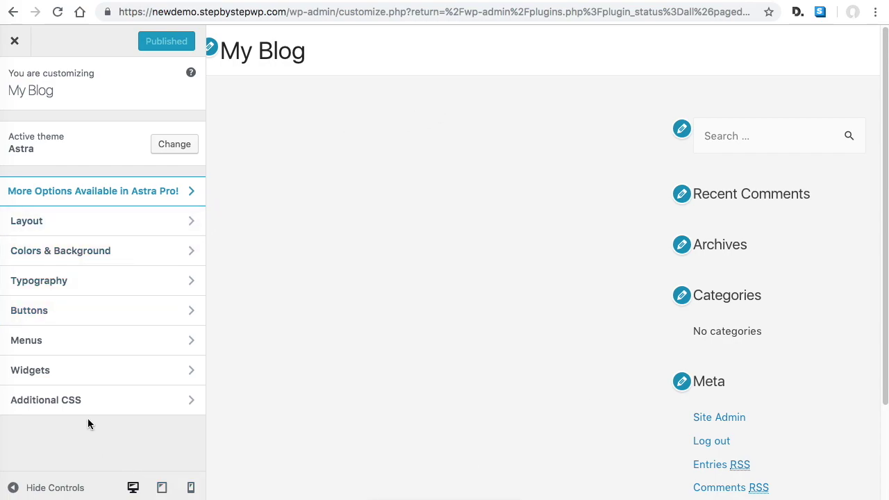
{"action": "left_click", "coordinate": [122, 227]}
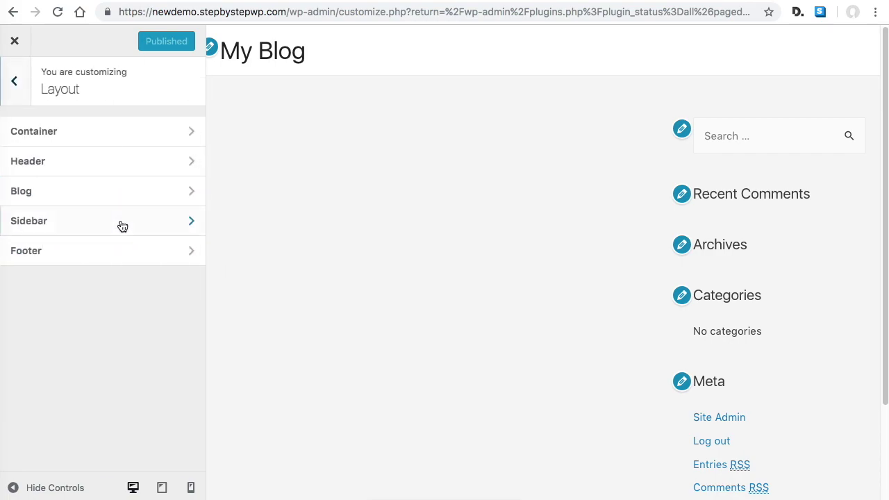
Replace the site title 'My Blog' with 'Business Site' in Header > Site Identity
{"action": "left_click", "coordinate": [114, 169]}
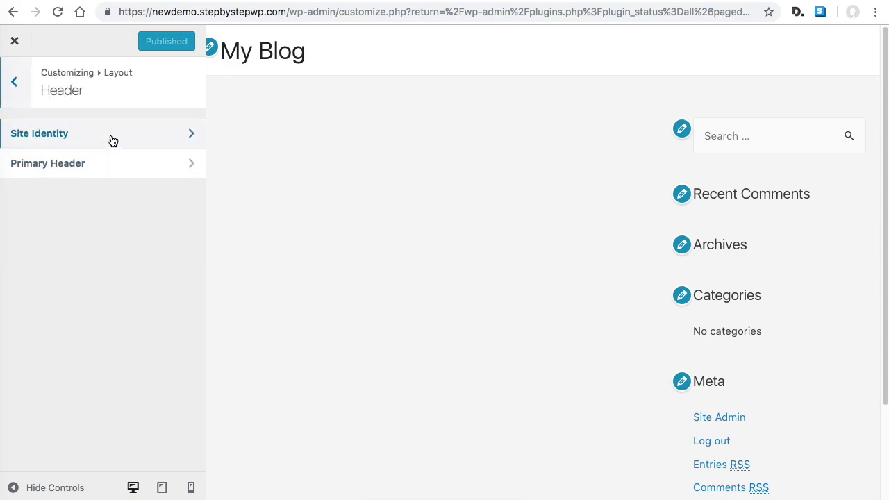
{"action": "left_click", "coordinate": [111, 136]}
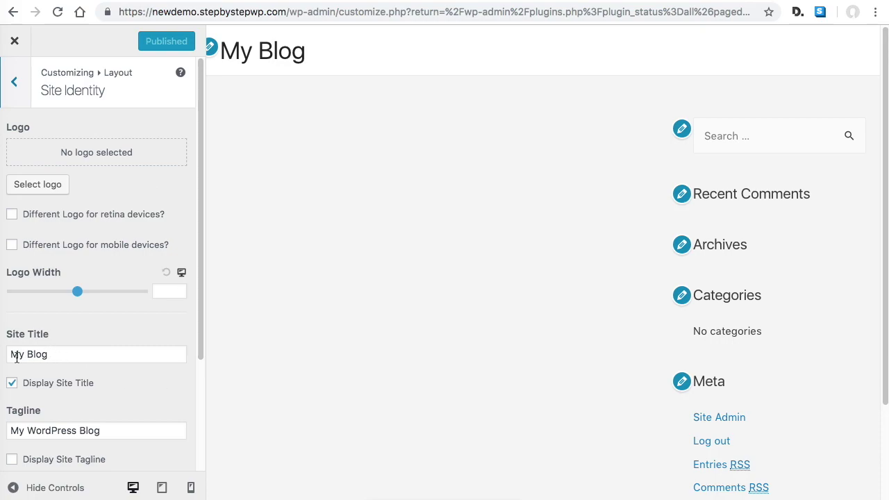
{"action": "left_click_drag", "start_coordinate": [61, 353], "coordinate": [8, 354]}
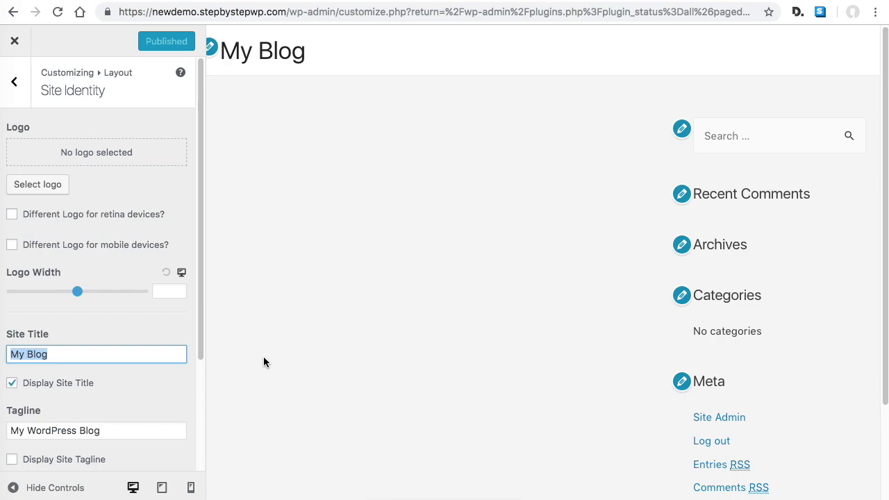
{"action": "type", "text": "Business Site"}
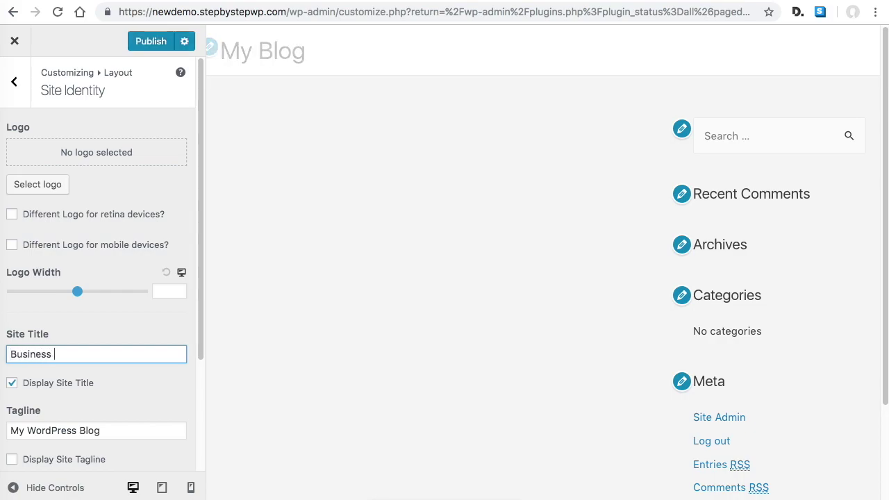
{"action": "left_click", "coordinate": [73, 354]}
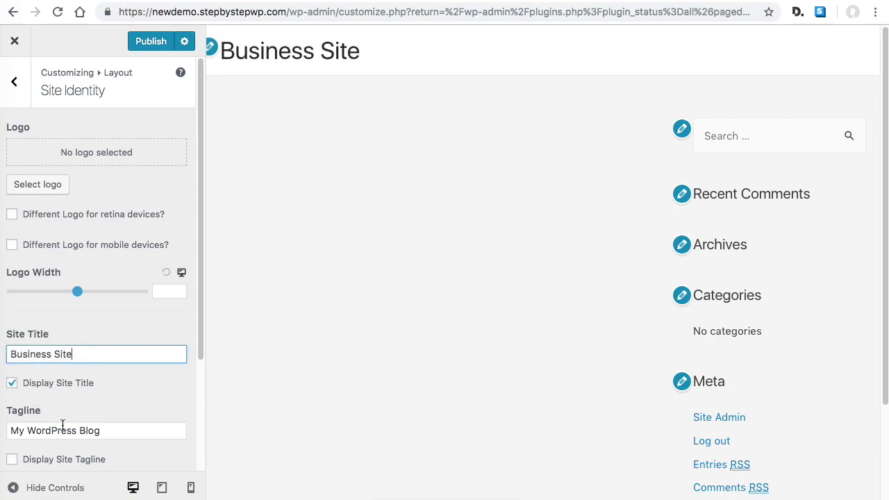
Clear the tagline, publish the site identity changes, and close the Customizer
{"action": "scroll", "coordinate": [111, 405], "scroll_direction": "down", "scroll_amount": 1}
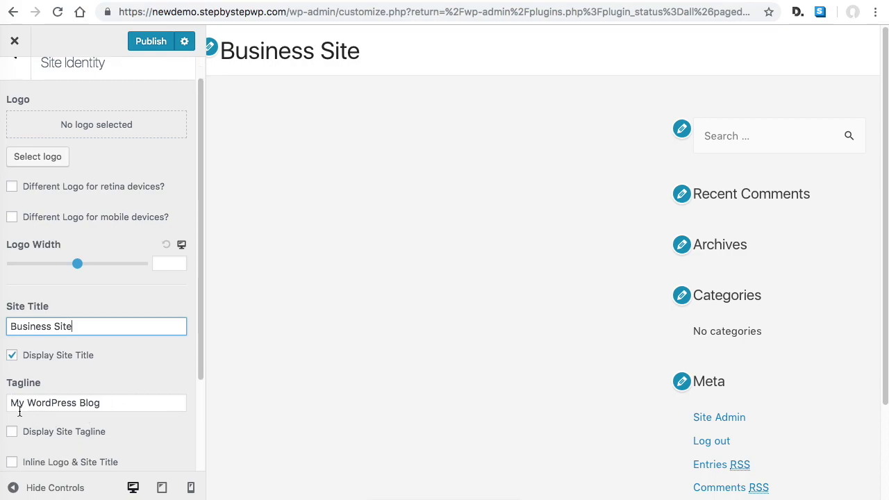
{"action": "left_click_drag", "start_coordinate": [102, 403], "coordinate": [7, 402]}
{"action": "key", "text": "BackSpace"}
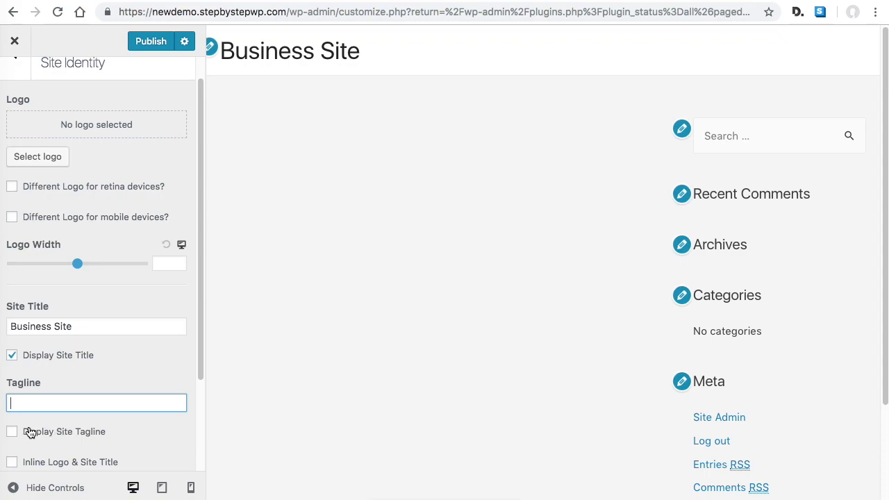
{"action": "left_click", "coordinate": [153, 43]}
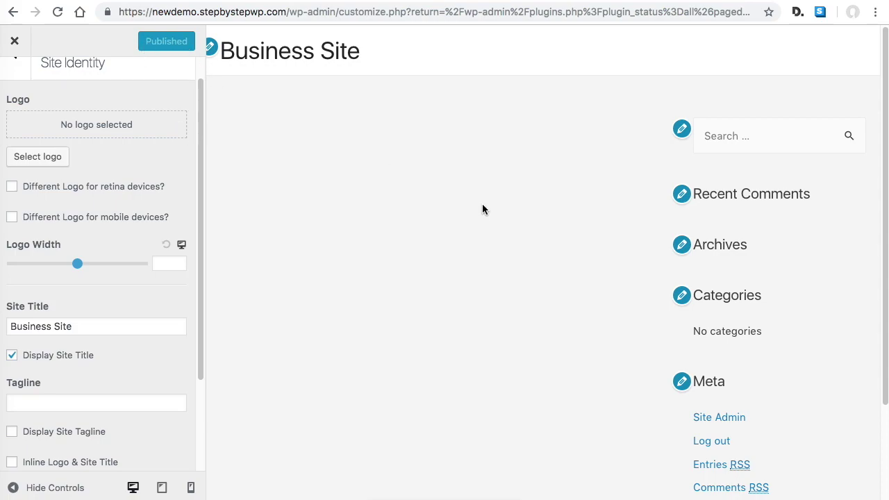
{"action": "scroll", "coordinate": [132, 199], "scroll_direction": "up", "scroll_amount": 2}
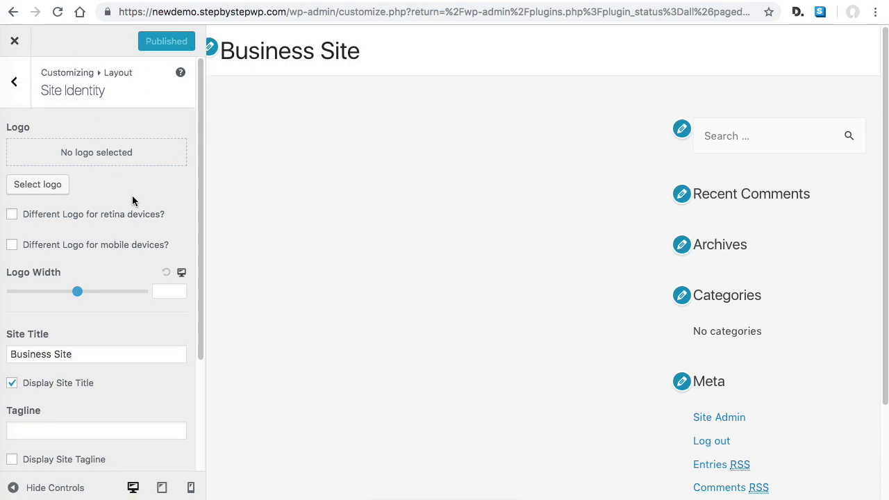
{"action": "left_click", "coordinate": [15, 43]}
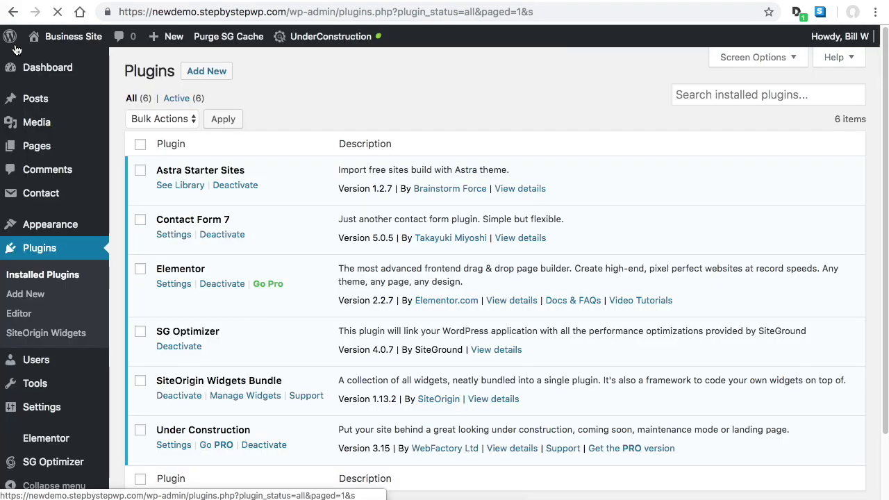
Look over the Plugins page showing seven active plugins, including Elementor 2.4.4 and Astra Starter Sites 1.2.11
{"action": "mouse_move", "coordinate": [75, 38]}
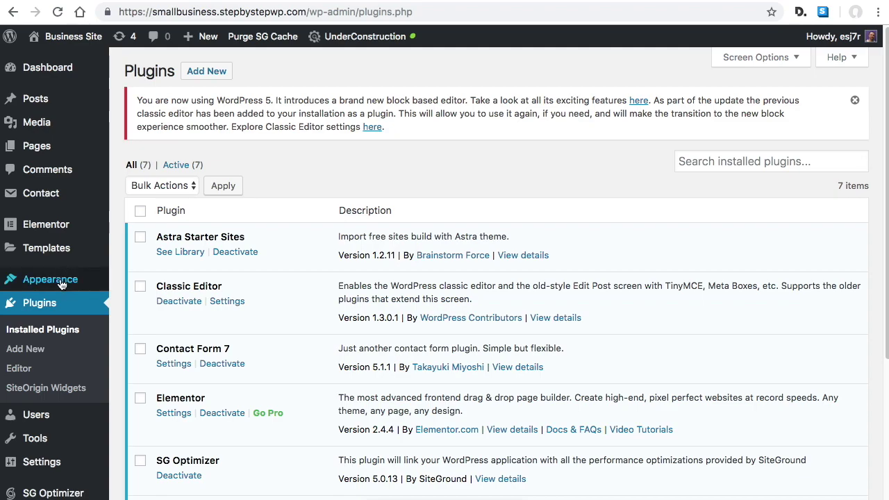
{"action": "mouse_move", "coordinate": [87, 281]}
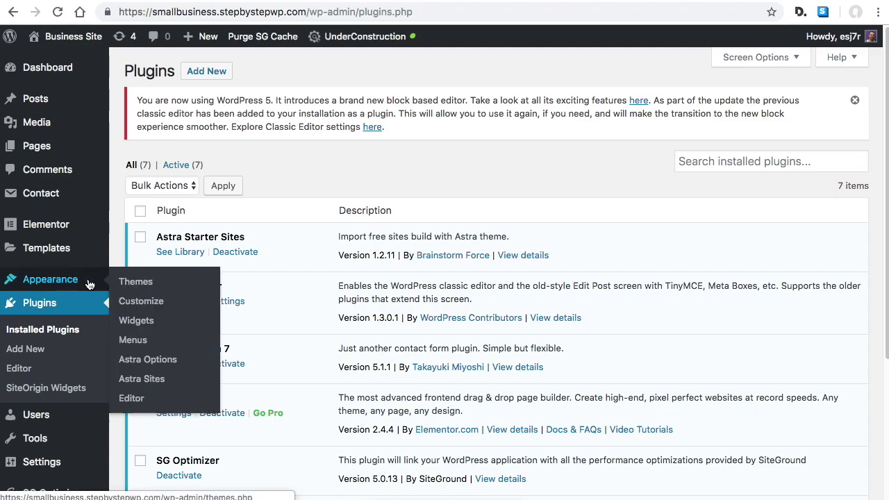
{"action": "left_click", "coordinate": [150, 379]}
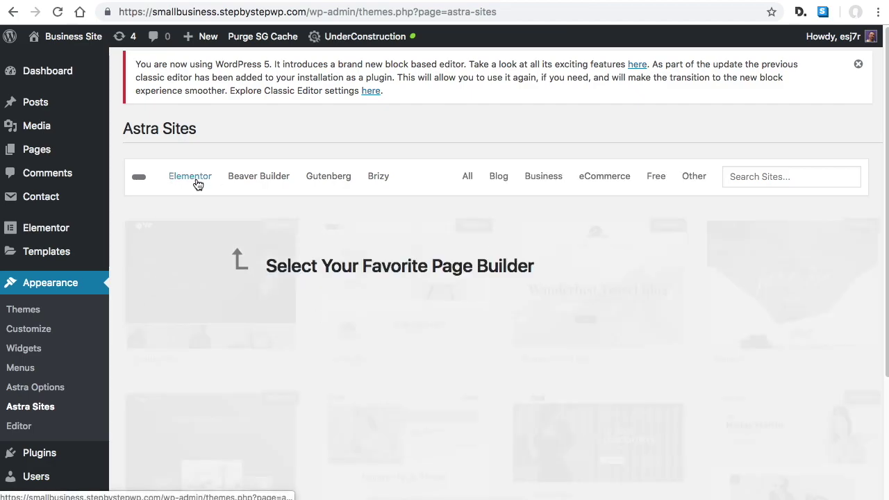
{"action": "left_click", "coordinate": [193, 178]}
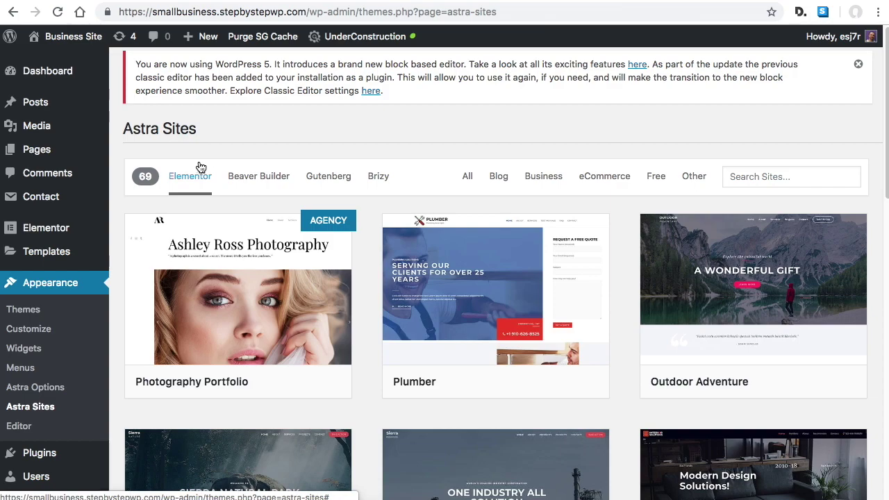
{"action": "scroll", "coordinate": [565, 260], "scroll_direction": "down", "scroll_amount": 3}
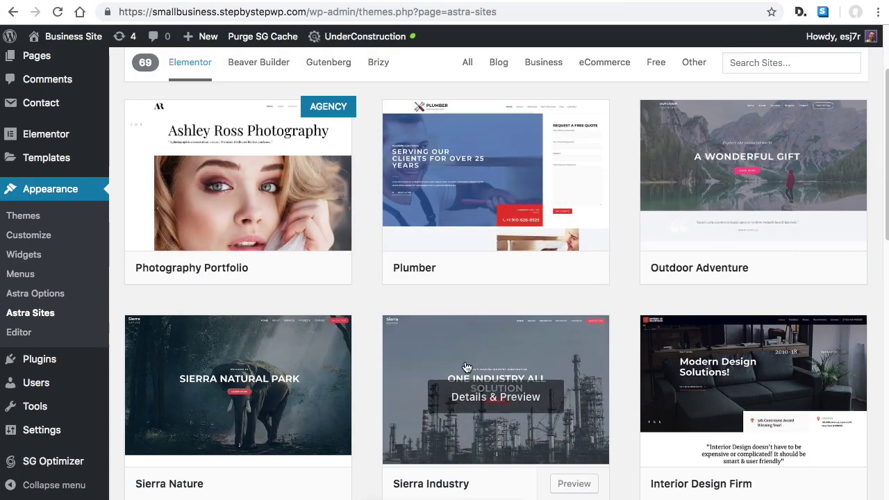
{"action": "scroll", "coordinate": [579, 309], "scroll_direction": "up", "scroll_amount": 3}
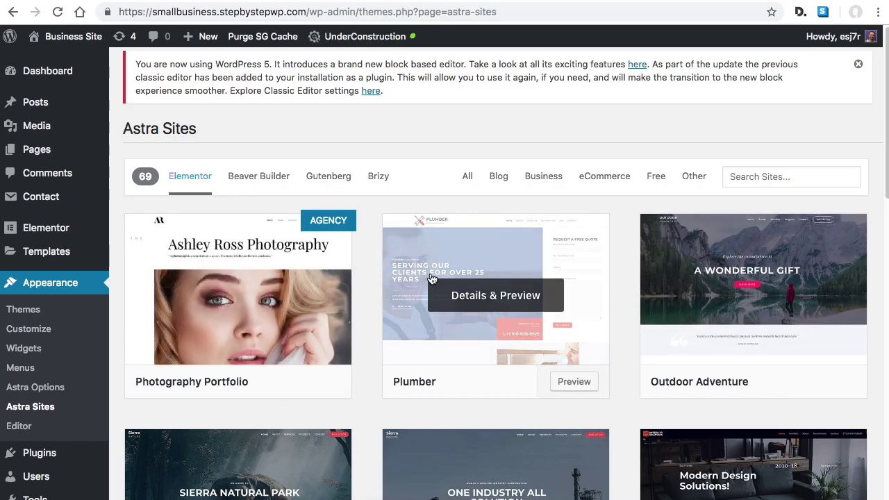
{"action": "scroll", "coordinate": [521, 287], "scroll_direction": "down", "scroll_amount": 8}
{"action": "scroll", "coordinate": [534, 297], "scroll_direction": "up", "scroll_amount": 8}
{"action": "left_click", "coordinate": [498, 176]}
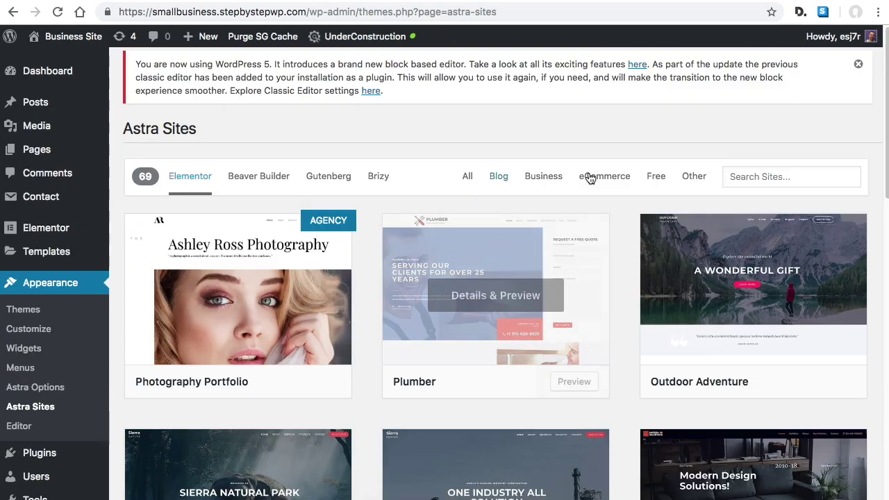
{"action": "left_click", "coordinate": [656, 177]}
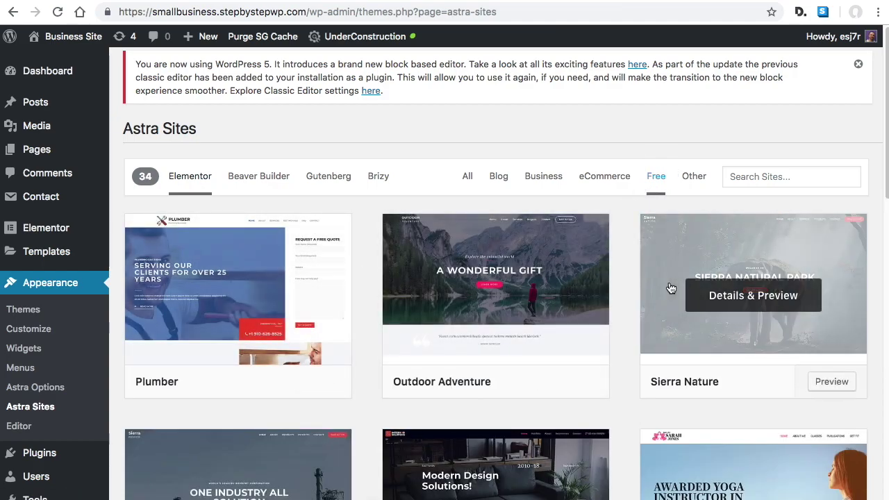
{"action": "scroll", "coordinate": [552, 293], "scroll_direction": "down", "scroll_amount": 3}
{"action": "scroll", "coordinate": [645, 288], "scroll_direction": "down", "scroll_amount": 2}
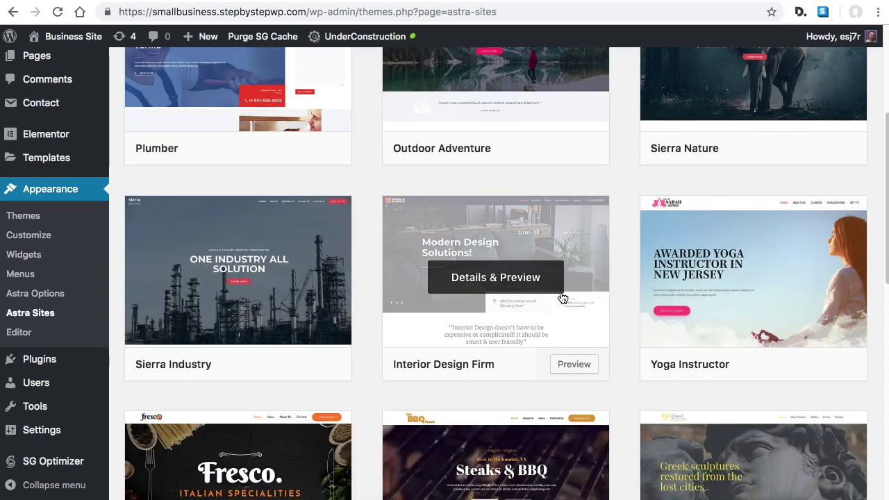
{"action": "scroll", "coordinate": [562, 298], "scroll_direction": "up", "scroll_amount": 4}
{"action": "left_click", "coordinate": [810, 323]}
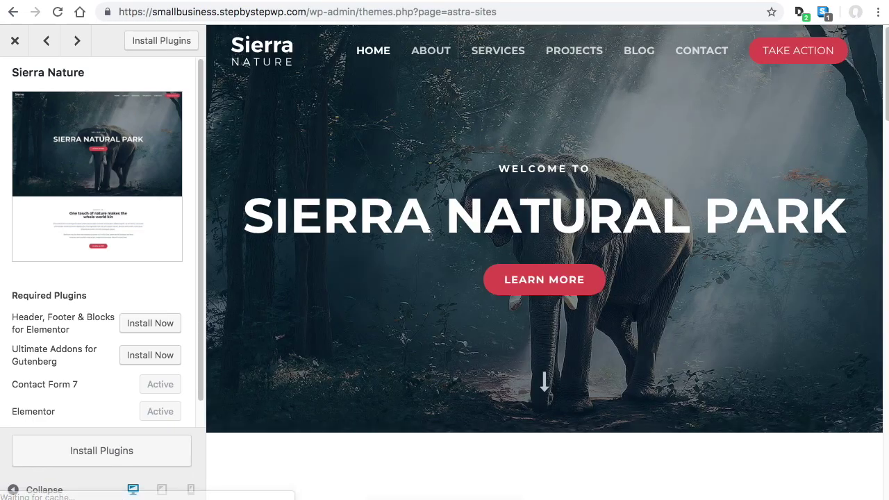
{"action": "scroll", "coordinate": [571, 160], "scroll_direction": "down", "scroll_amount": 3}
{"action": "scroll", "coordinate": [575, 149], "scroll_direction": "down", "scroll_amount": 10}
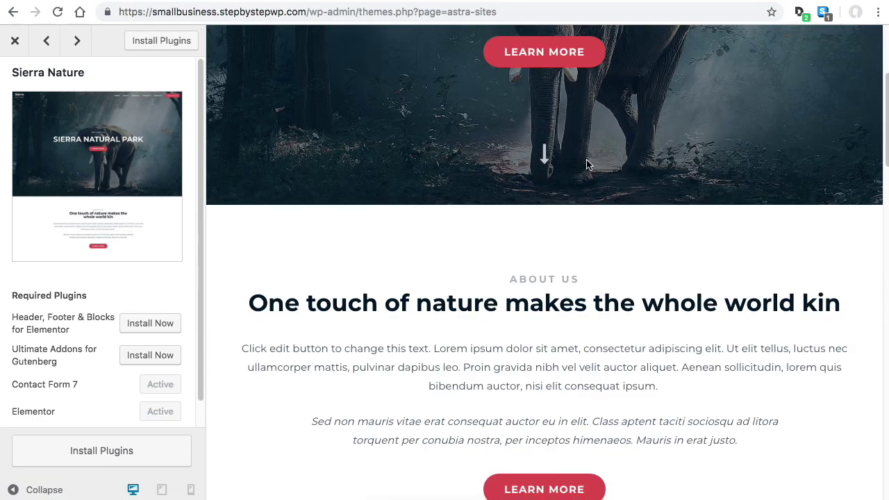
{"action": "scroll", "coordinate": [614, 227], "scroll_direction": "down", "scroll_amount": 4}
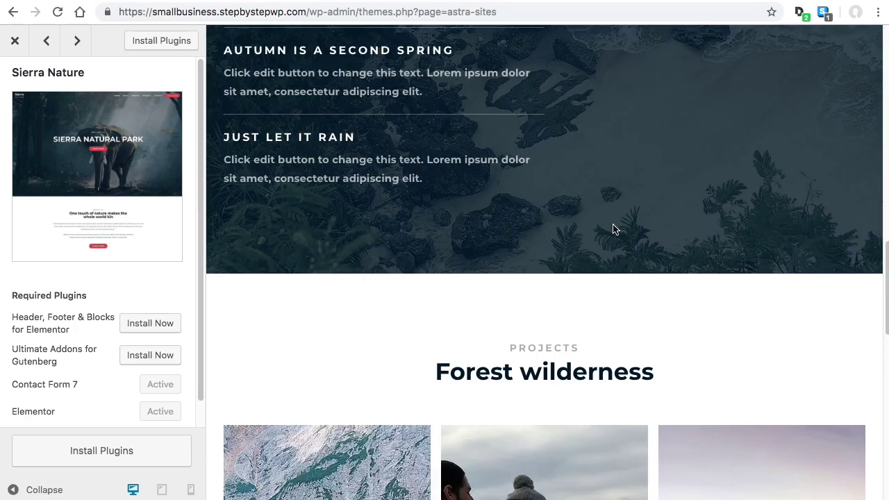
{"action": "scroll", "coordinate": [616, 225], "scroll_direction": "up", "scroll_amount": 15}
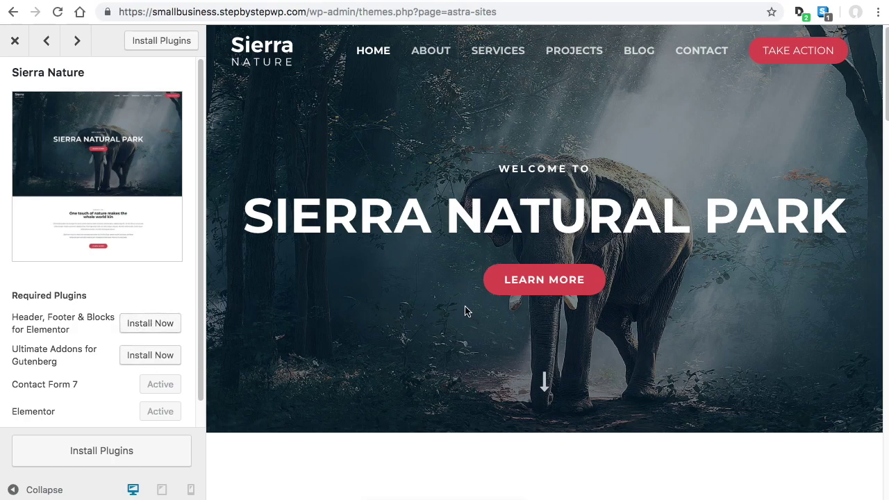
{"action": "left_click", "coordinate": [14, 40]}
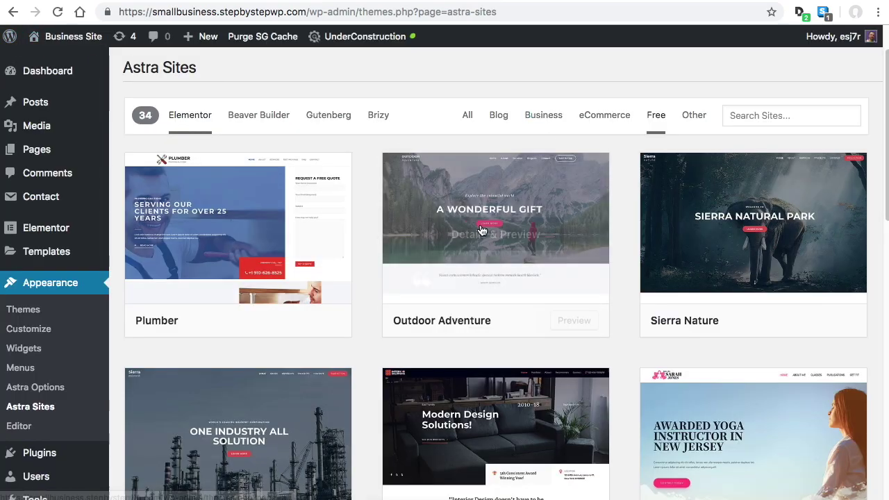
{"action": "scroll", "coordinate": [571, 267], "scroll_direction": "down", "scroll_amount": 7}
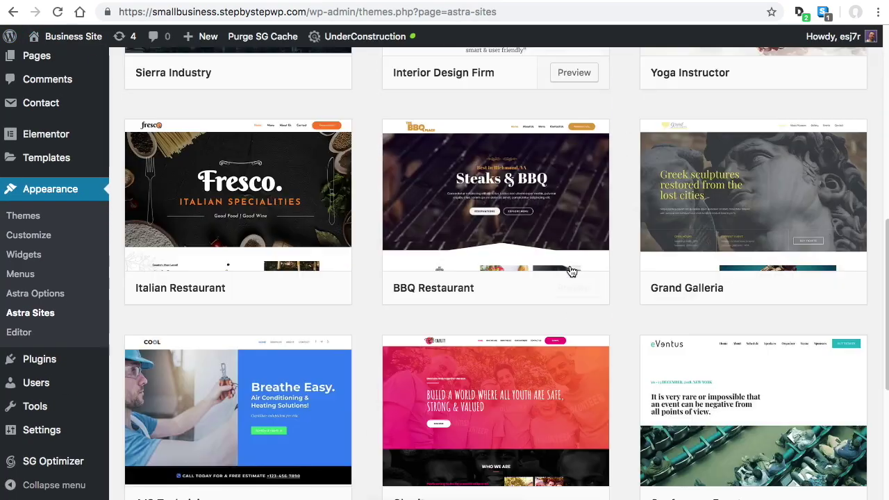
{"action": "scroll", "coordinate": [593, 300], "scroll_direction": "down", "scroll_amount": 2}
{"action": "scroll", "coordinate": [595, 297], "scroll_direction": "down", "scroll_amount": 3}
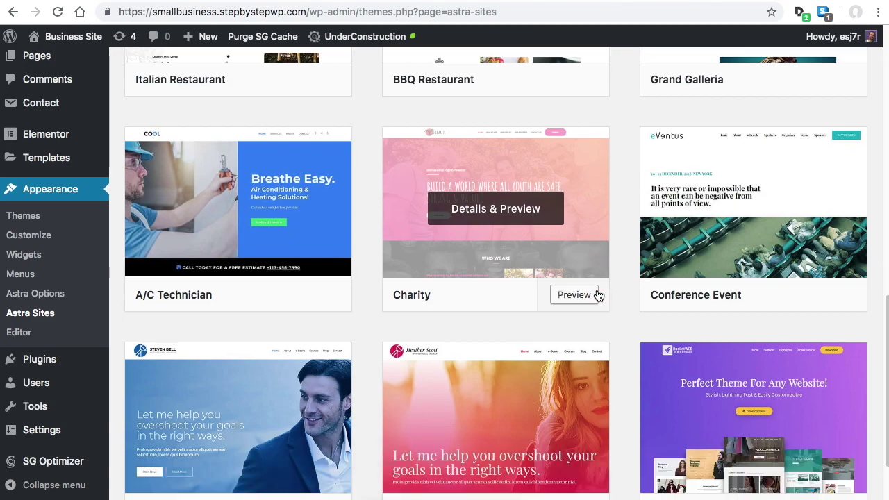
{"action": "scroll", "coordinate": [601, 294], "scroll_direction": "down", "scroll_amount": 2}
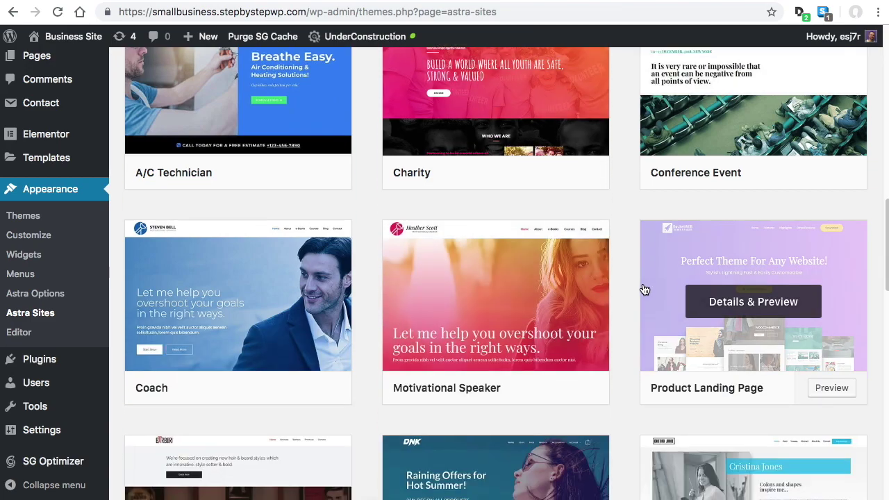
{"action": "scroll", "coordinate": [640, 276], "scroll_direction": "down", "scroll_amount": 2}
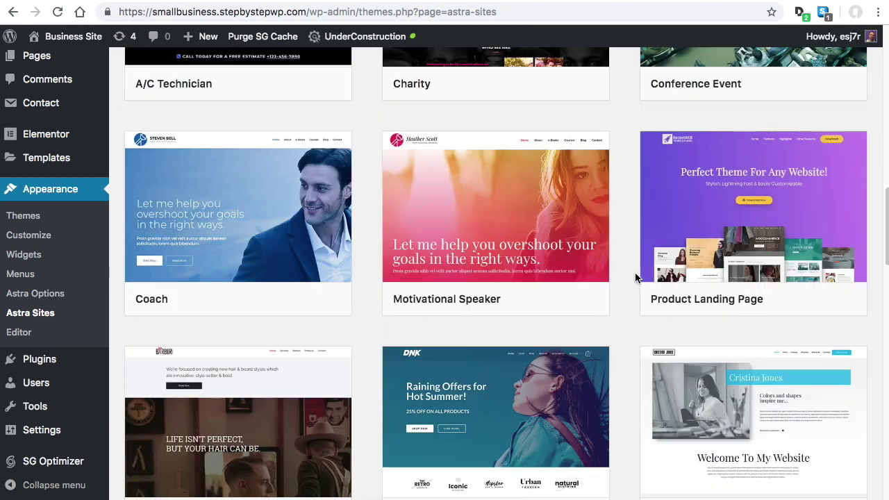
{"action": "scroll", "coordinate": [635, 278], "scroll_direction": "down", "scroll_amount": 2}
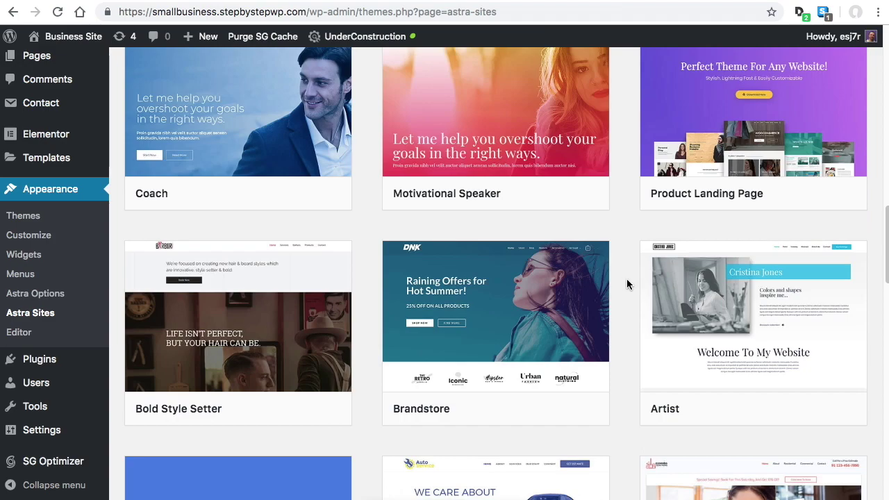
{"action": "scroll", "coordinate": [617, 284], "scroll_direction": "down", "scroll_amount": 2}
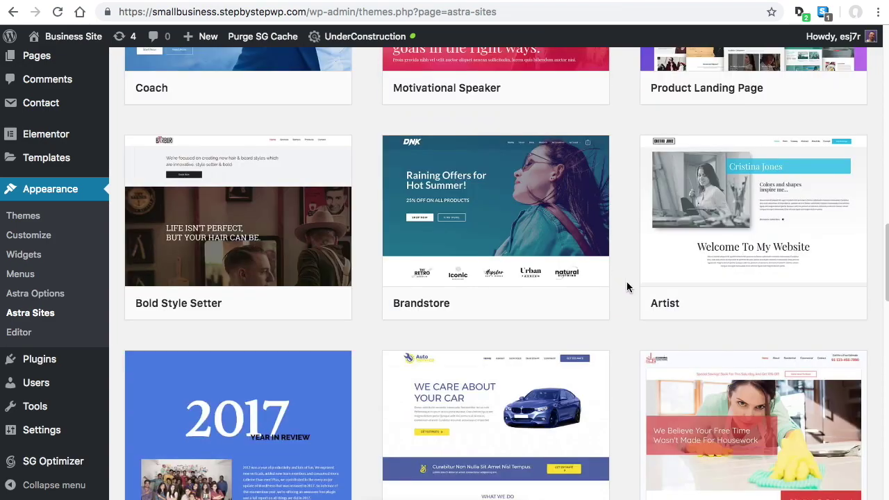
{"action": "scroll", "coordinate": [626, 287], "scroll_direction": "down", "scroll_amount": 1}
{"action": "scroll", "coordinate": [626, 286], "scroll_direction": "down", "scroll_amount": 1}
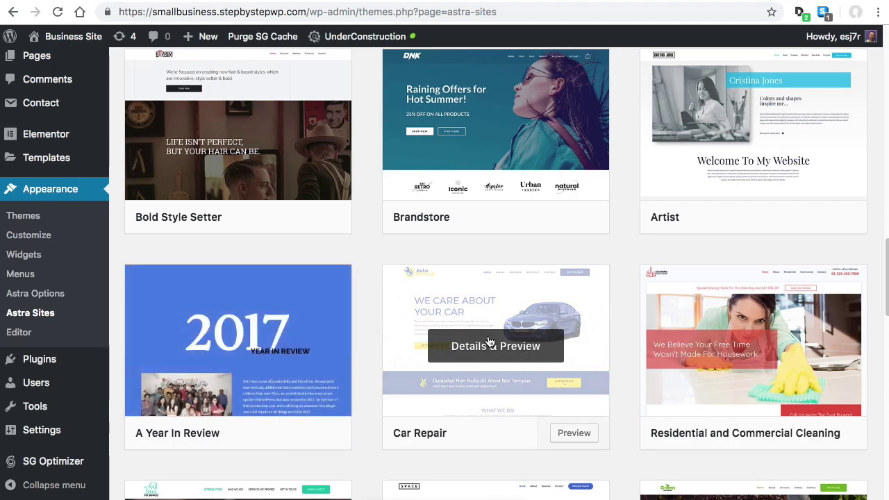
{"action": "scroll", "coordinate": [556, 338], "scroll_direction": "up", "scroll_amount": 3}
{"action": "scroll", "coordinate": [559, 336], "scroll_direction": "up", "scroll_amount": 6}
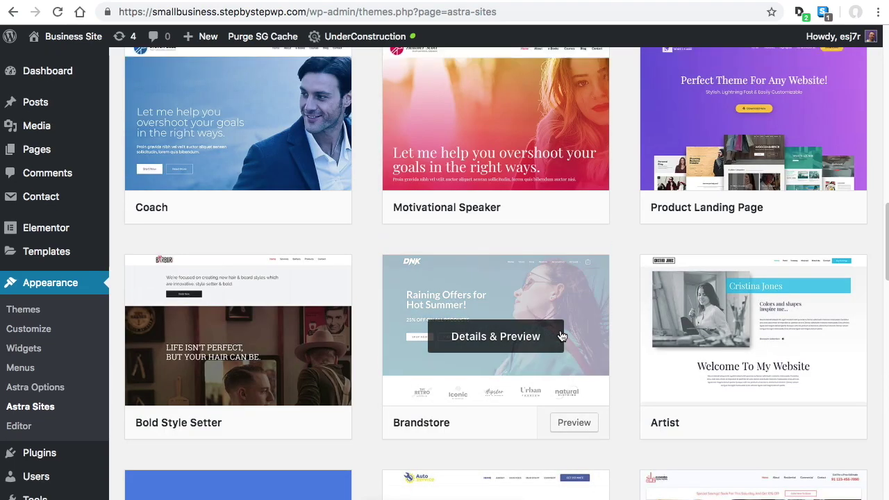
{"action": "scroll", "coordinate": [563, 317], "scroll_direction": "up", "scroll_amount": 4}
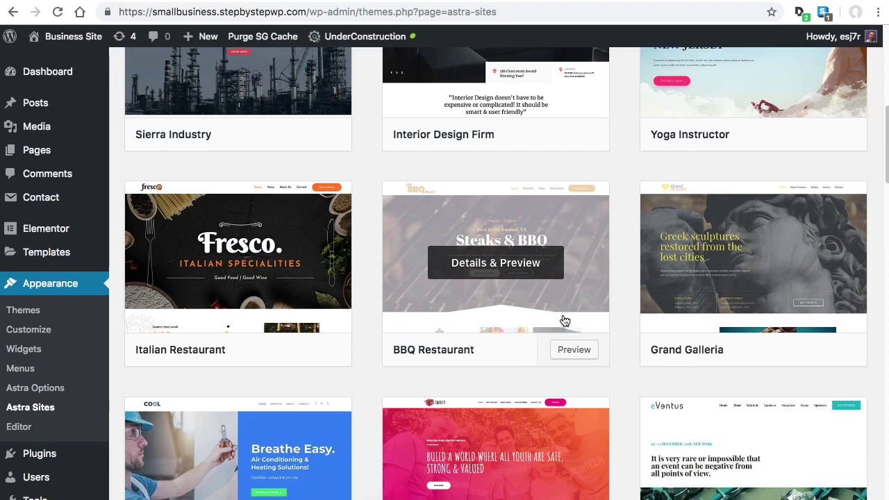
{"action": "scroll", "coordinate": [564, 318], "scroll_direction": "down", "scroll_amount": 6}
{"action": "scroll", "coordinate": [564, 320], "scroll_direction": "down", "scroll_amount": 3}
{"action": "scroll", "coordinate": [565, 318], "scroll_direction": "down", "scroll_amount": 3}
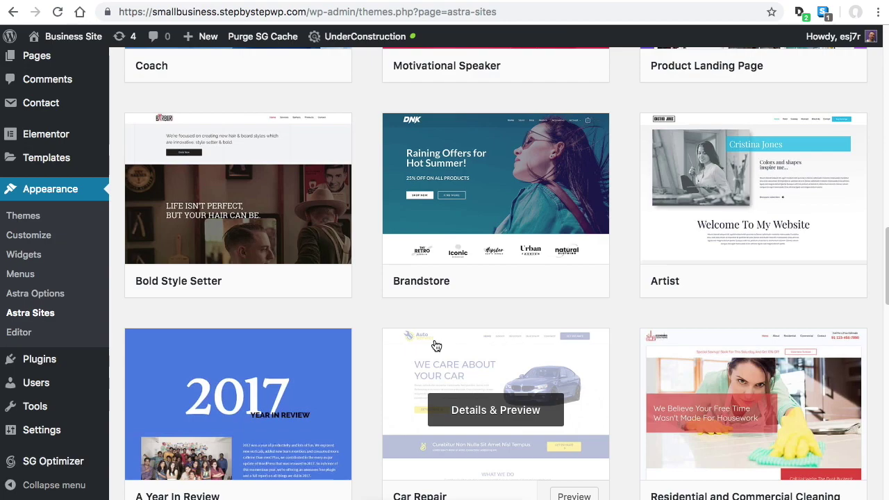
{"action": "scroll", "coordinate": [388, 339], "scroll_direction": "down", "scroll_amount": 1}
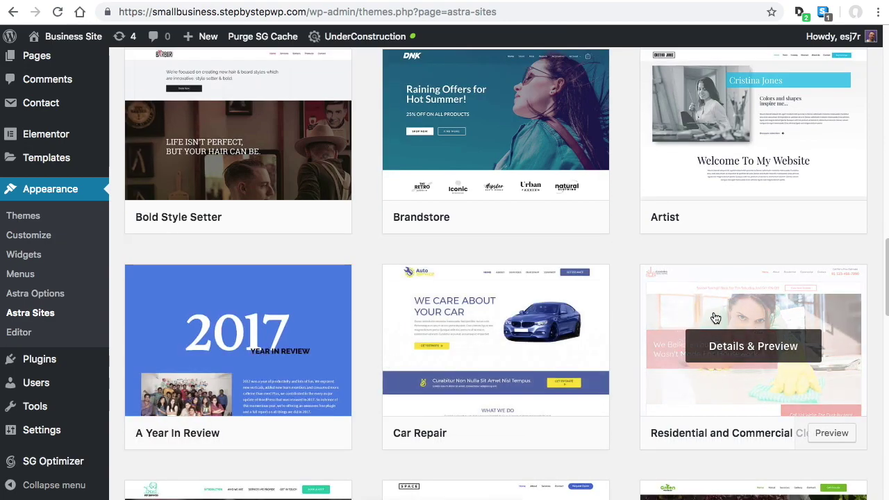
{"action": "left_click", "coordinate": [836, 431]}
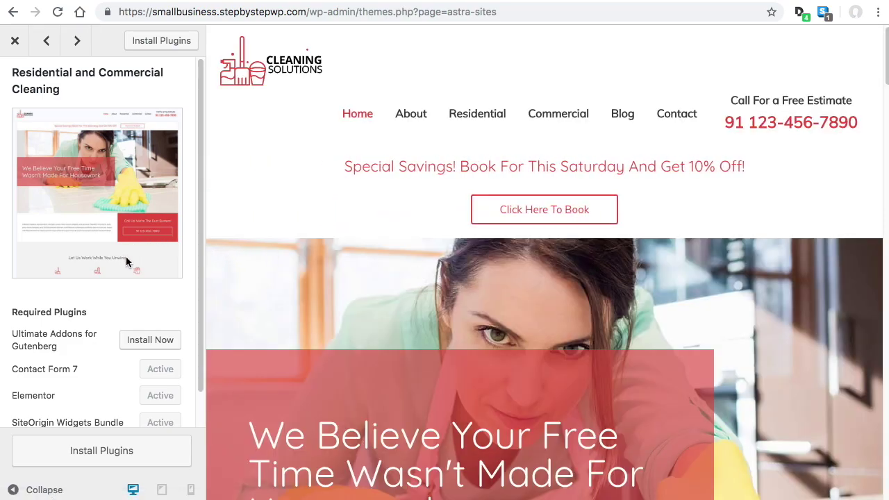
Install the missing Ultimate Addons for Gutenberg plugin and start importing the Cleaning starter site
{"action": "left_click", "coordinate": [166, 340]}
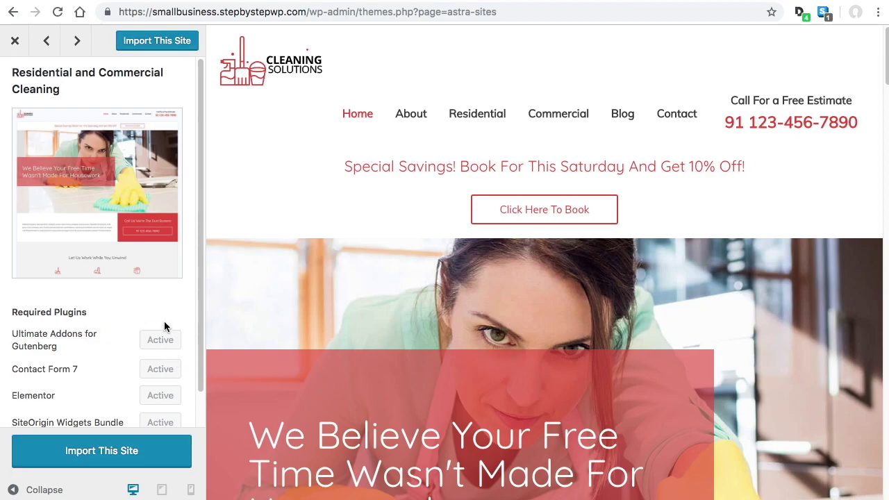
{"action": "scroll", "coordinate": [165, 326], "scroll_direction": "down", "scroll_amount": 1}
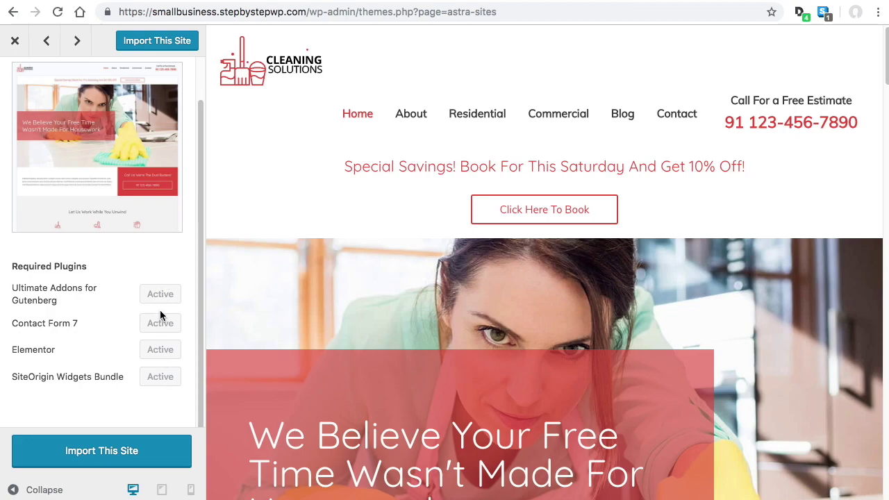
{"action": "scroll", "coordinate": [645, 263], "scroll_direction": "down", "scroll_amount": 5}
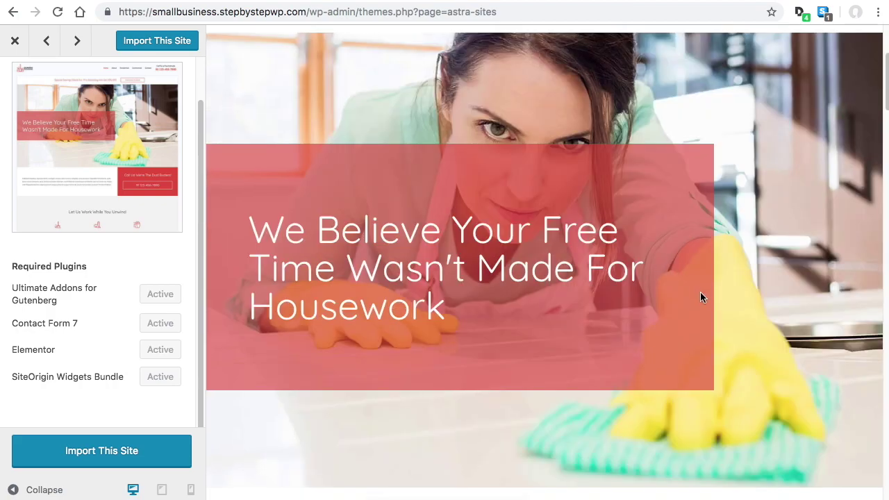
{"action": "scroll", "coordinate": [699, 284], "scroll_direction": "up", "scroll_amount": 5}
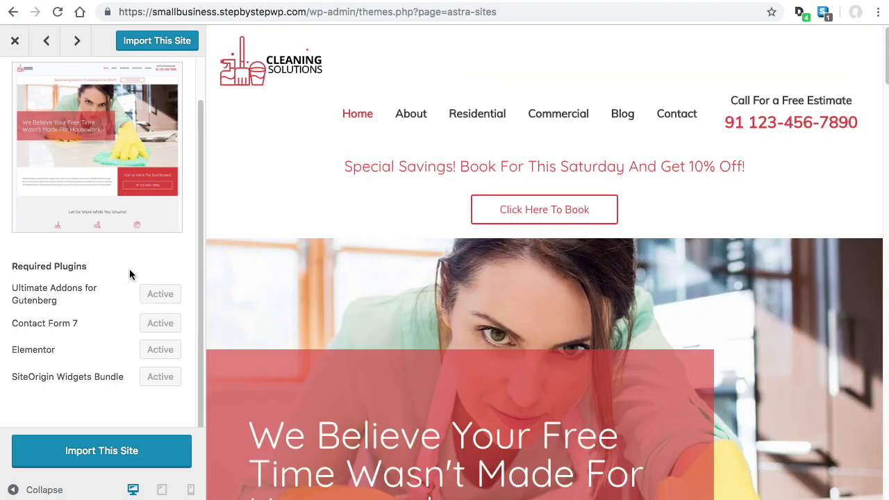
{"action": "left_click", "coordinate": [181, 43]}
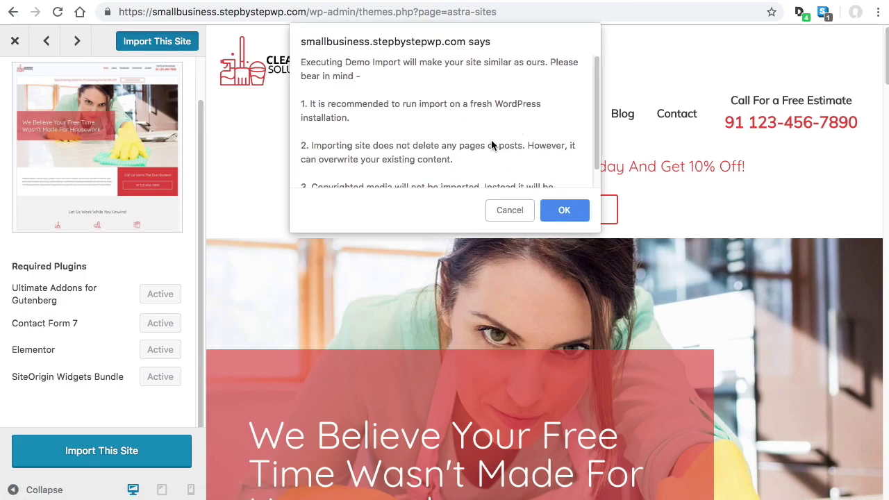
Confirm the Cleaning starter site import and close the preview once it finishes
{"action": "left_click", "coordinate": [565, 214]}
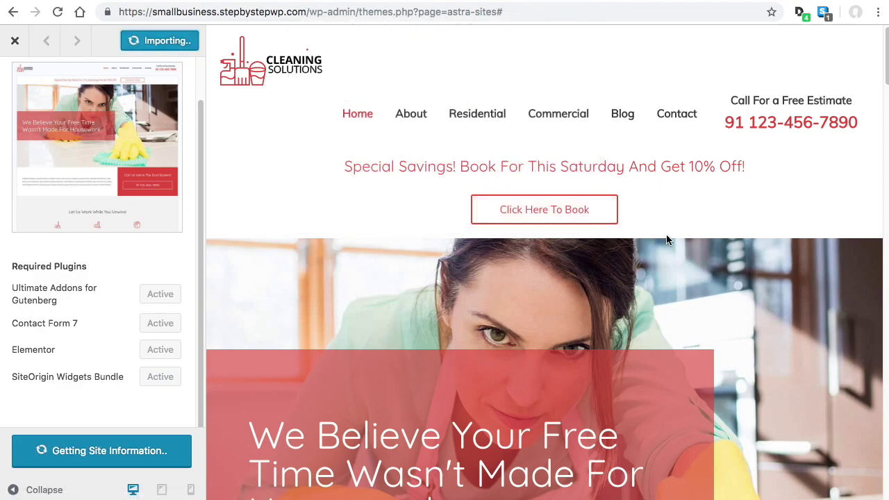
{"action": "scroll", "coordinate": [658, 225], "scroll_direction": "down", "scroll_amount": 3}
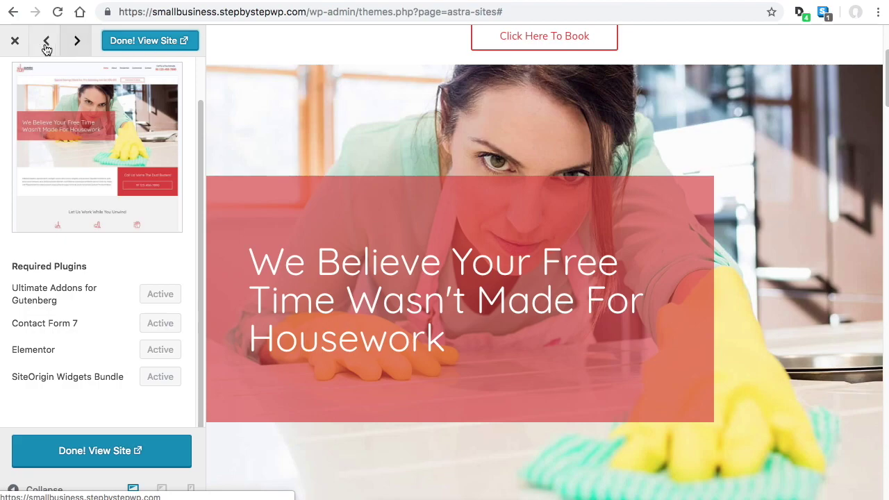
{"action": "left_click", "coordinate": [16, 45]}
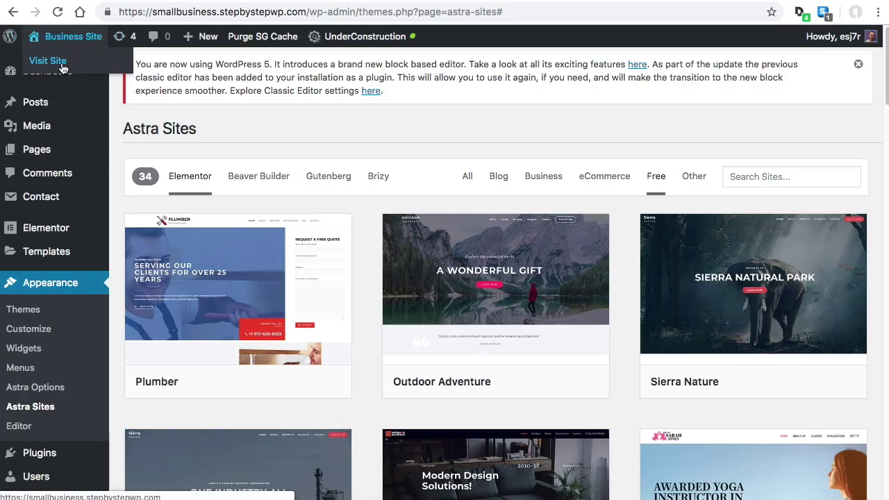
Visit the live Business Site front end and dismiss the under-construction notice
{"action": "left_click", "coordinate": [46, 72]}
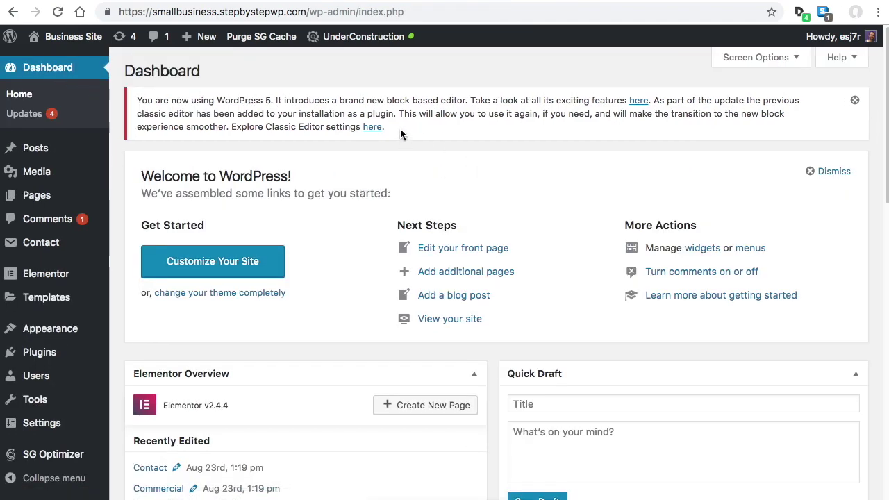
{"action": "mouse_move", "coordinate": [69, 37]}
{"action": "left_click", "coordinate": [52, 62]}
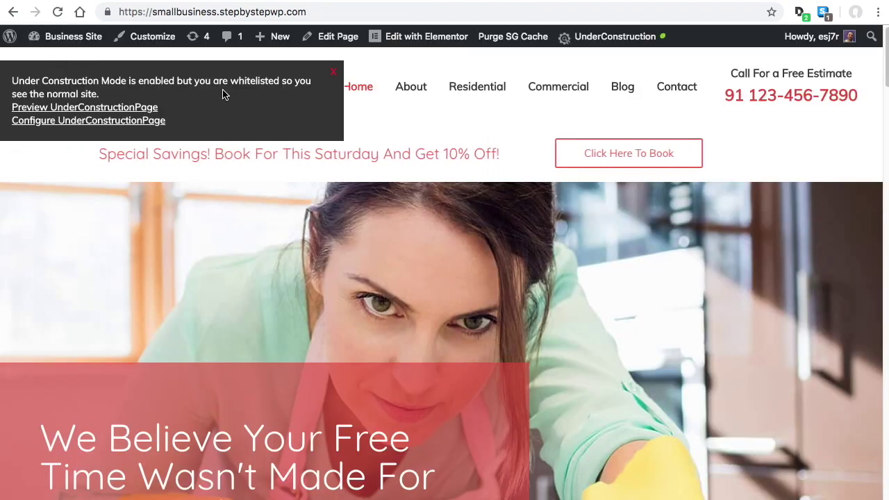
{"action": "left_click", "coordinate": [333, 71]}
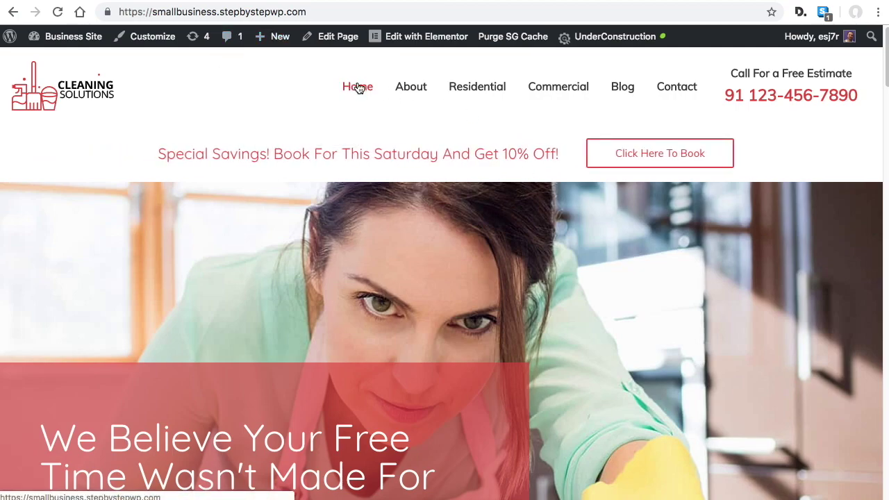
Browse the About, Residential, Commercial, Blog and Contact pages, then return to the Dashboard
{"action": "left_click", "coordinate": [409, 87]}
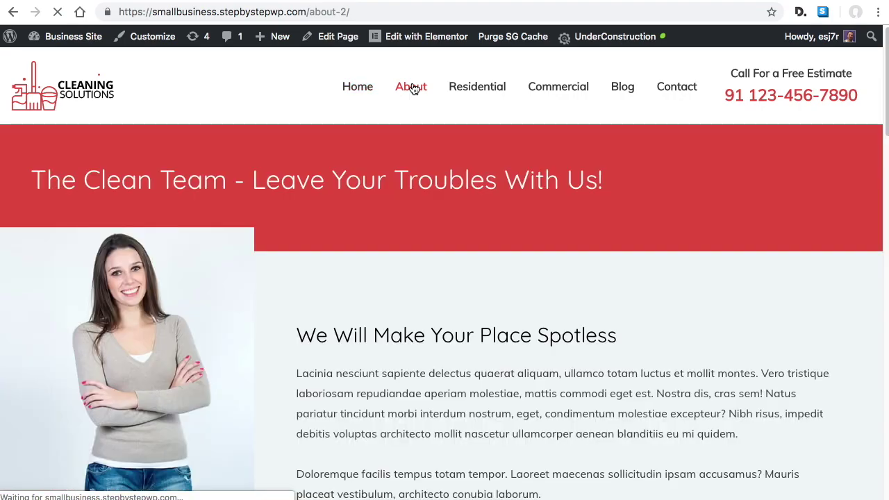
{"action": "left_click", "coordinate": [481, 88]}
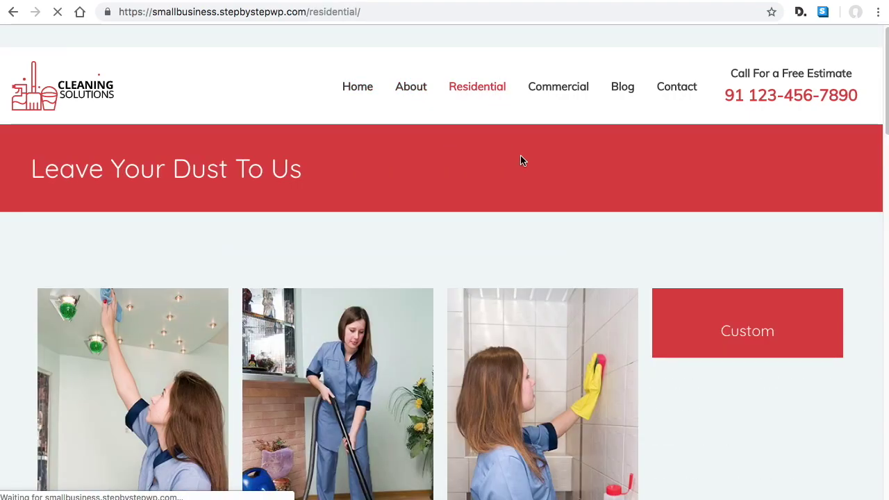
{"action": "scroll", "coordinate": [486, 208], "scroll_direction": "down", "scroll_amount": 2}
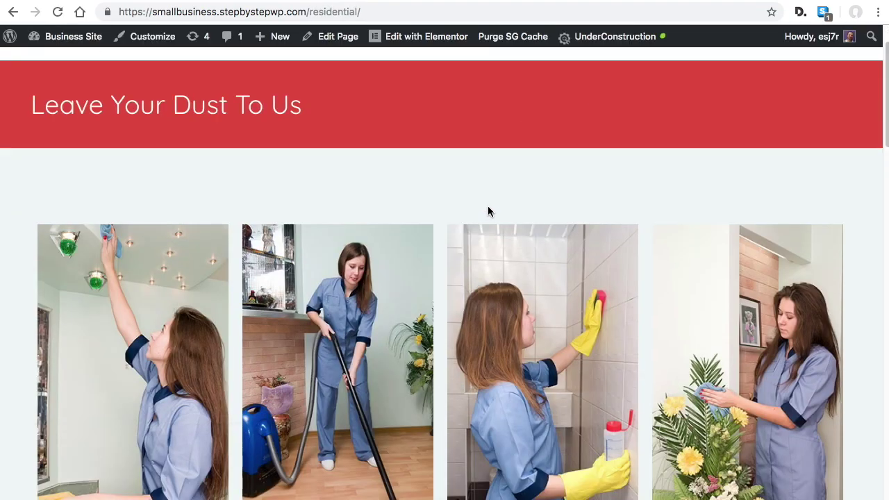
{"action": "scroll", "coordinate": [500, 195], "scroll_direction": "up", "scroll_amount": 2}
{"action": "left_click", "coordinate": [568, 92]}
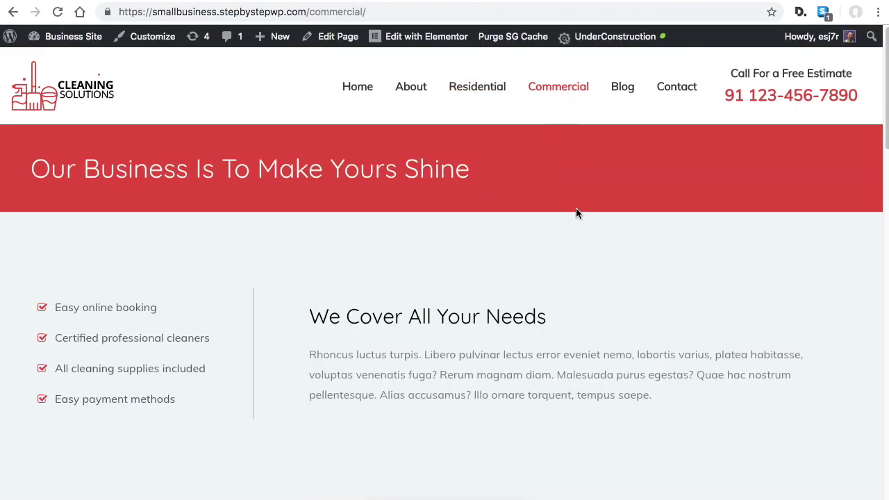
{"action": "left_click", "coordinate": [622, 88]}
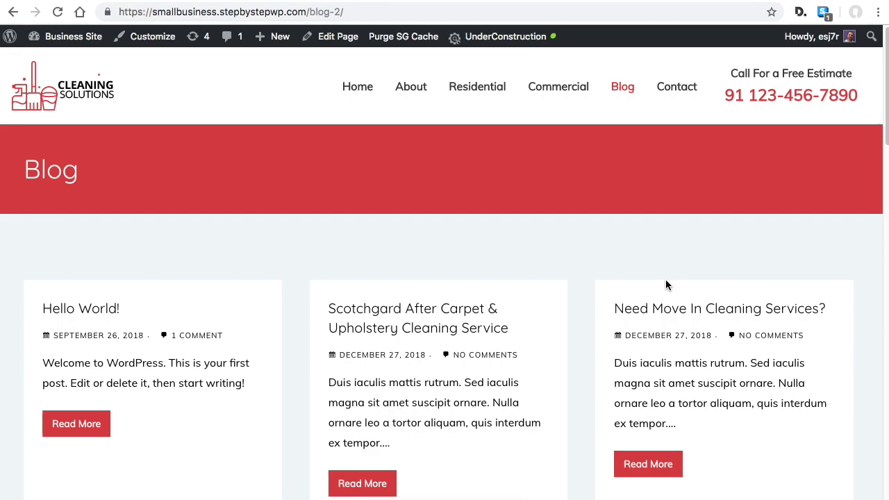
{"action": "left_click", "coordinate": [679, 89]}
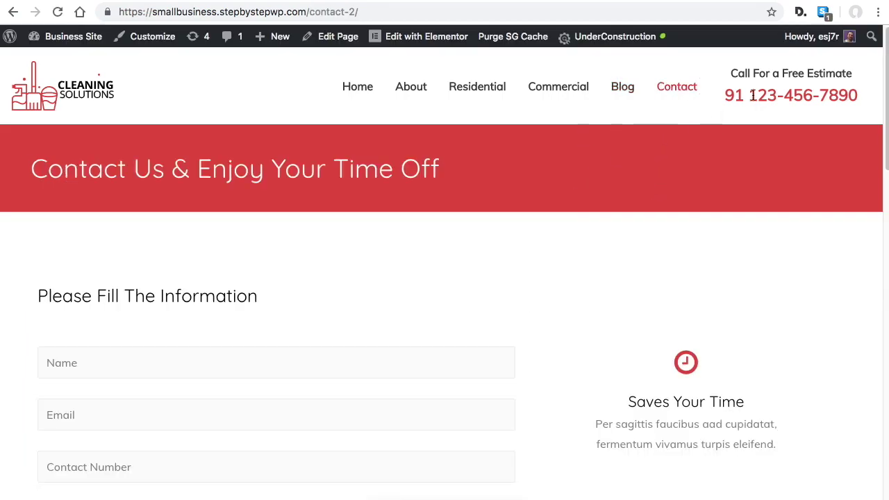
{"action": "mouse_move", "coordinate": [63, 36]}
{"action": "left_click", "coordinate": [62, 61]}
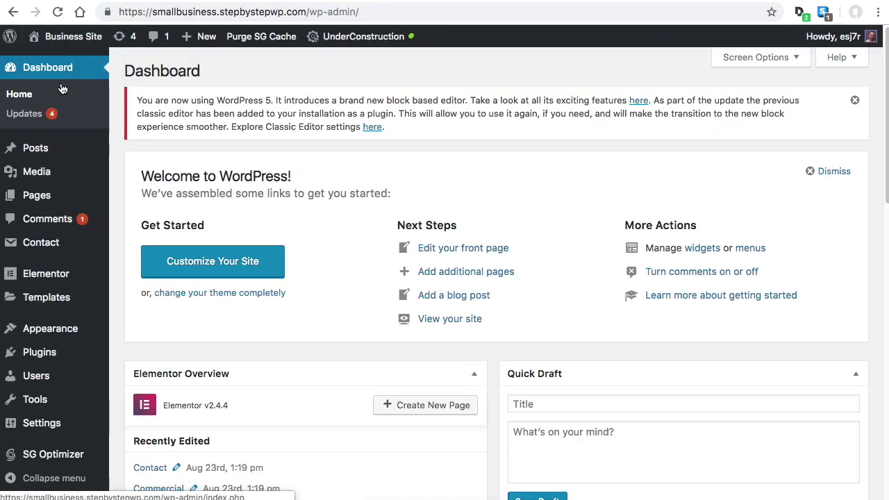
Check the Pages menu, then scroll through the Media Library's cleaning logos, icons and photos
{"action": "mouse_move", "coordinate": [56, 146]}
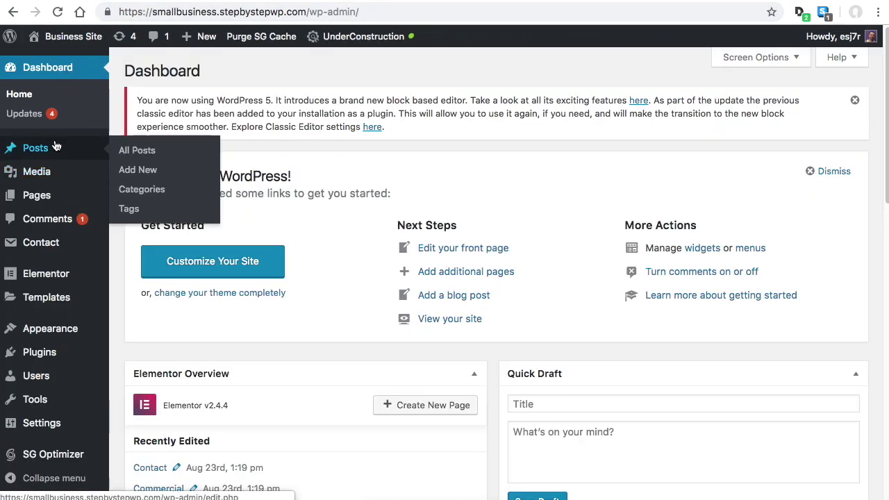
{"action": "mouse_move", "coordinate": [38, 202]}
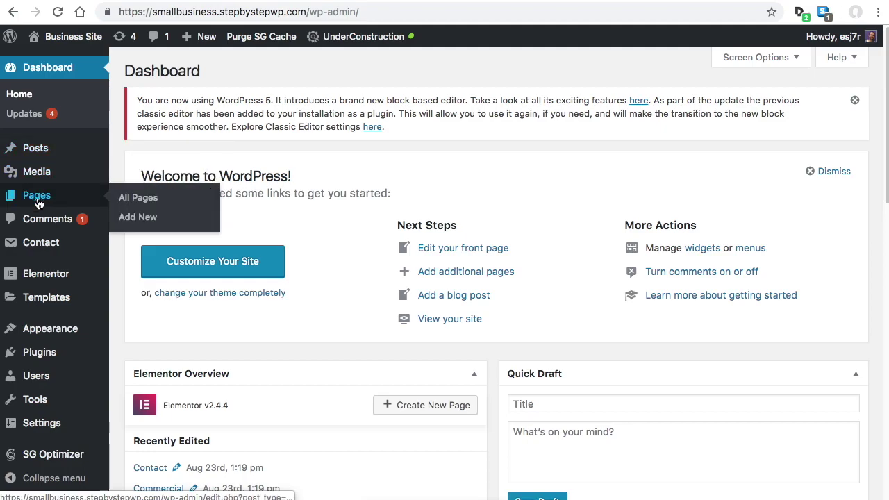
{"action": "scroll", "coordinate": [361, 264], "scroll_direction": "down", "scroll_amount": 1}
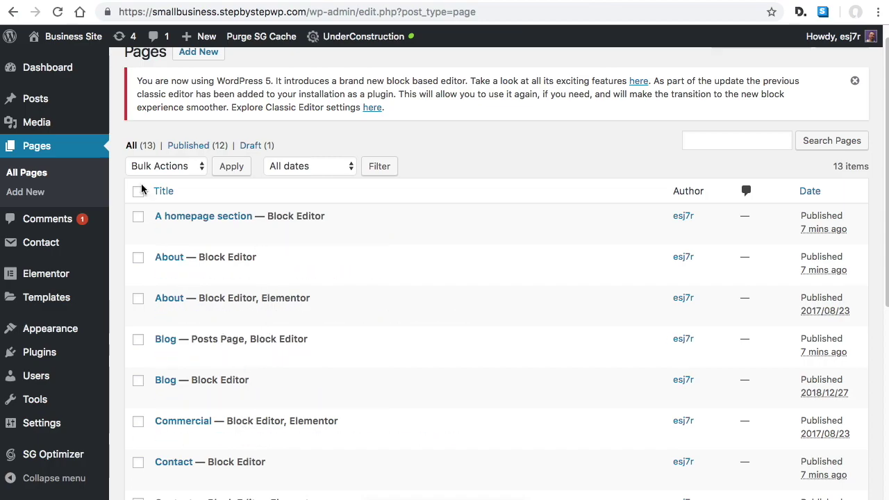
{"action": "left_click", "coordinate": [37, 122]}
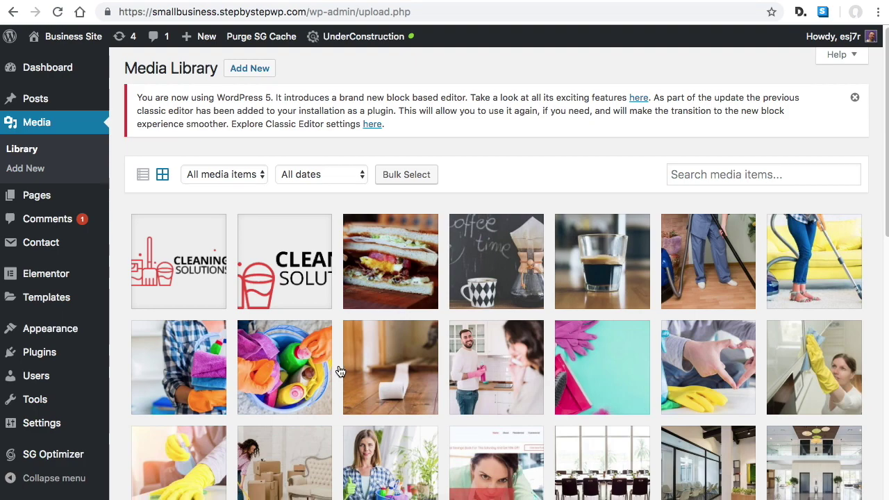
{"action": "scroll", "coordinate": [340, 369], "scroll_direction": "down", "scroll_amount": 2}
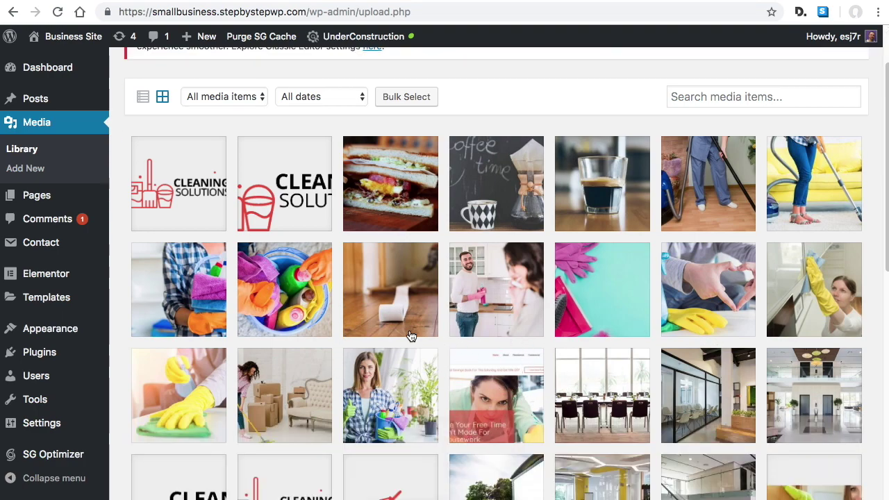
{"action": "scroll", "coordinate": [514, 336], "scroll_direction": "down", "scroll_amount": 4}
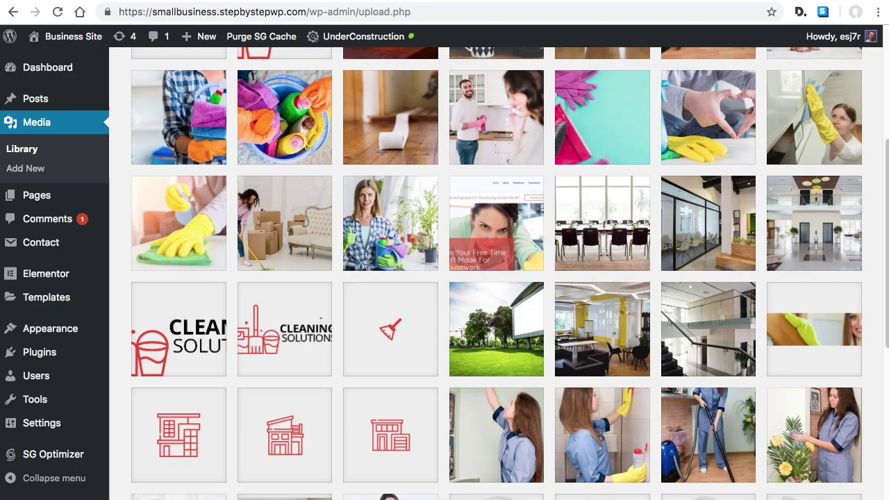
{"action": "left_click_drag", "start_coordinate": [21, 437], "coordinate": [1, 361]}
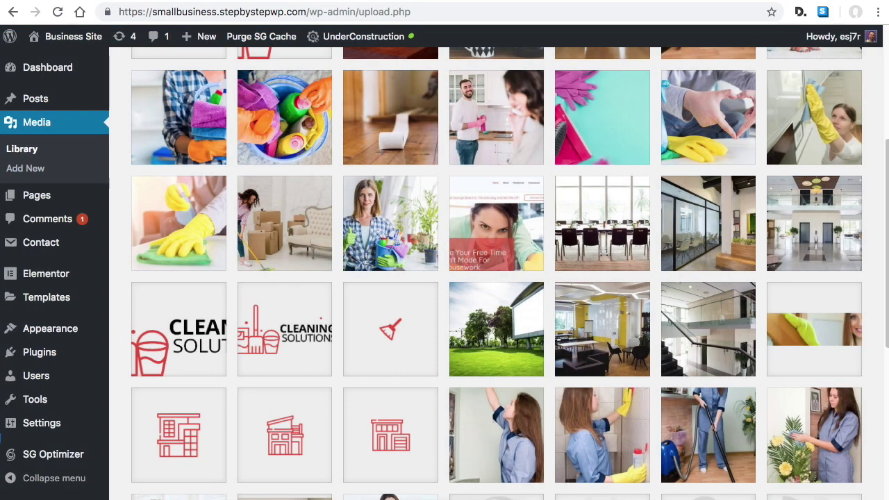
{"action": "scroll", "coordinate": [533, 306], "scroll_direction": "up", "scroll_amount": 5}
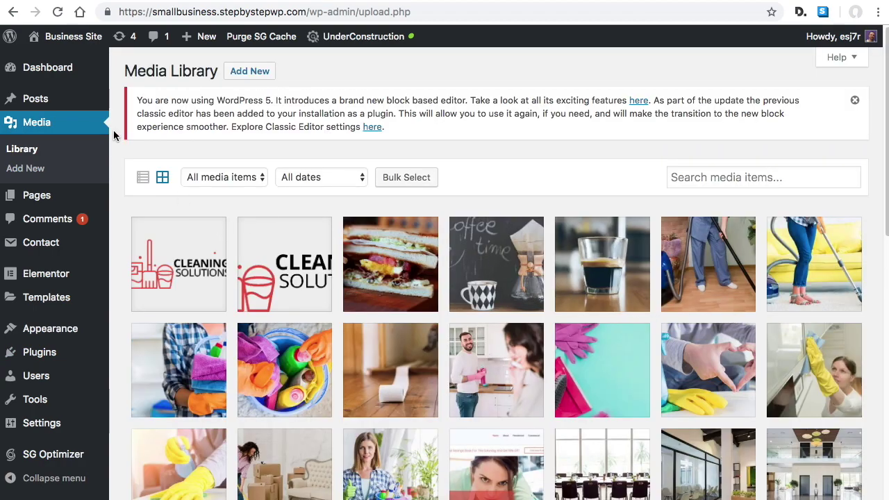
Scroll through the seven imported cleaning posts in the Posts list
{"action": "left_click", "coordinate": [36, 98]}
{"action": "scroll", "coordinate": [562, 279], "scroll_direction": "down", "scroll_amount": 1}
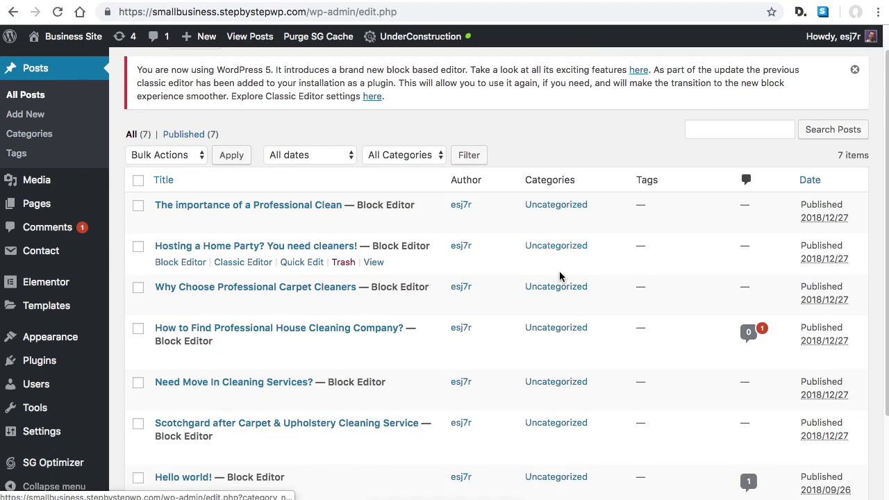
{"action": "scroll", "coordinate": [512, 244], "scroll_direction": "down", "scroll_amount": 4}
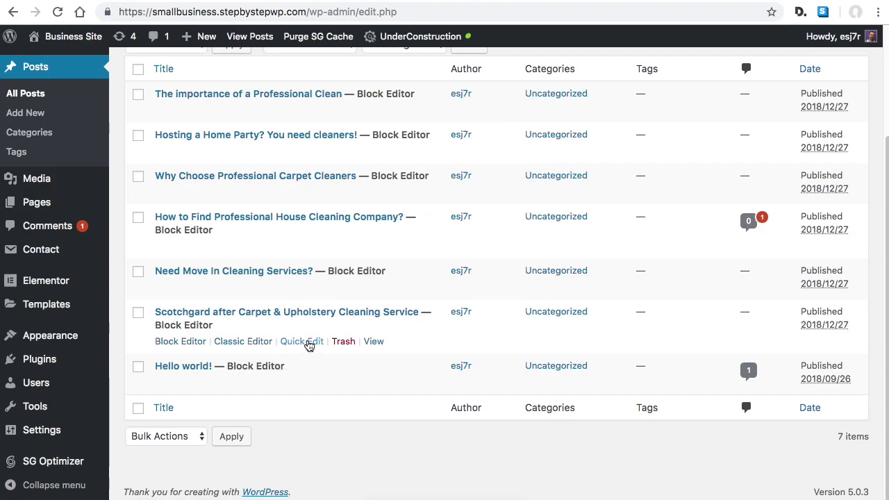
{"action": "scroll", "coordinate": [443, 295], "scroll_direction": "up", "scroll_amount": 4}
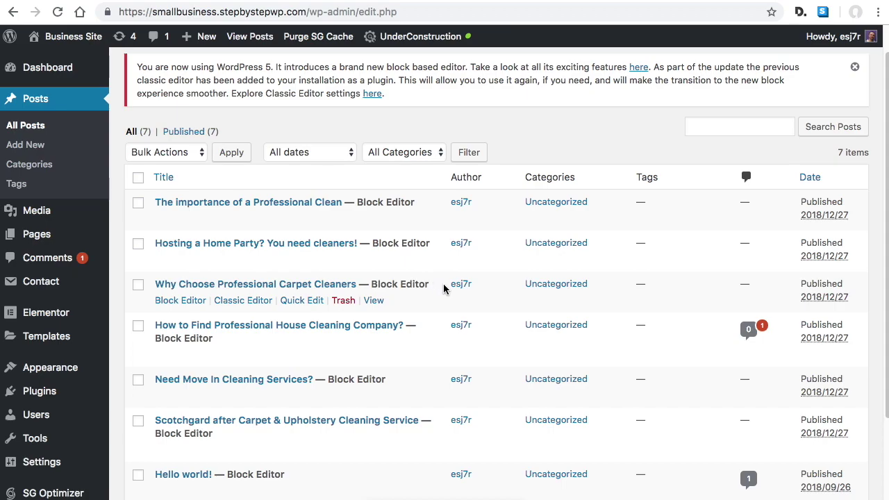
{"action": "scroll", "coordinate": [445, 289], "scroll_direction": "down", "scroll_amount": 3}
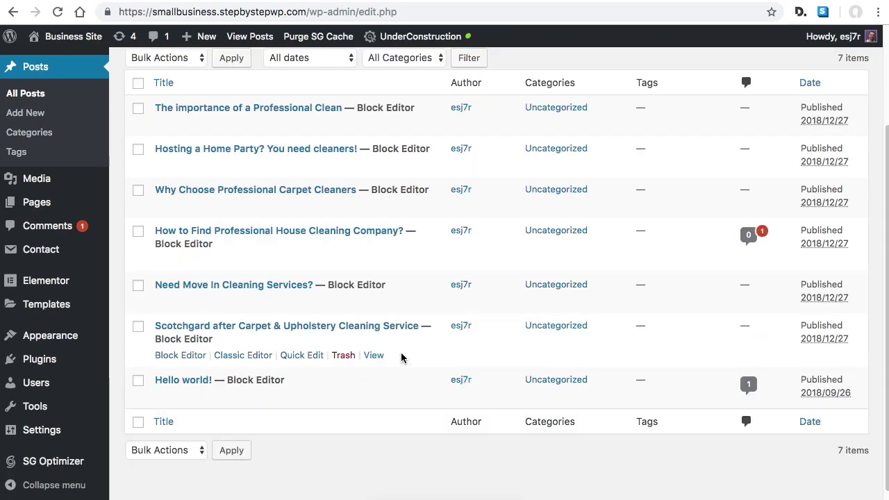
{"action": "scroll", "coordinate": [415, 315], "scroll_direction": "up", "scroll_amount": 3}
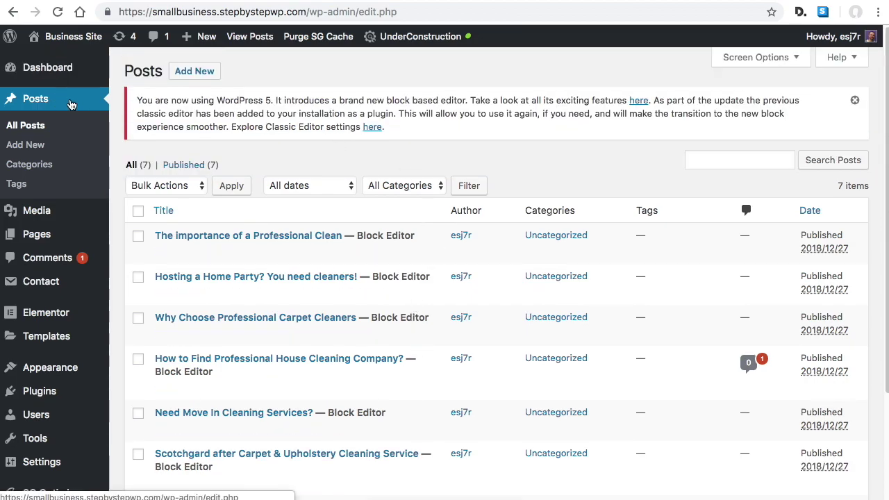
Visit the live site and view the Contact page with its information form
{"action": "mouse_move", "coordinate": [79, 43]}
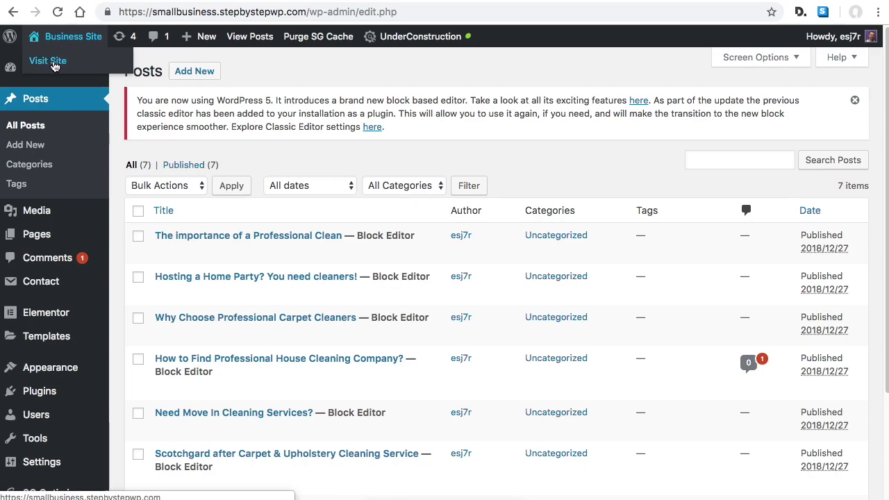
{"action": "left_click", "coordinate": [57, 64]}
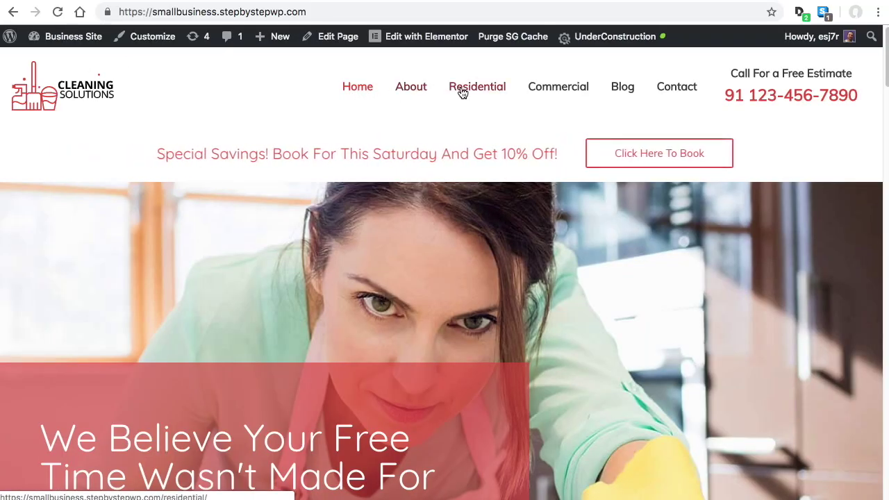
{"action": "left_click", "coordinate": [687, 87]}
{"action": "scroll", "coordinate": [271, 383], "scroll_direction": "down", "scroll_amount": 1}
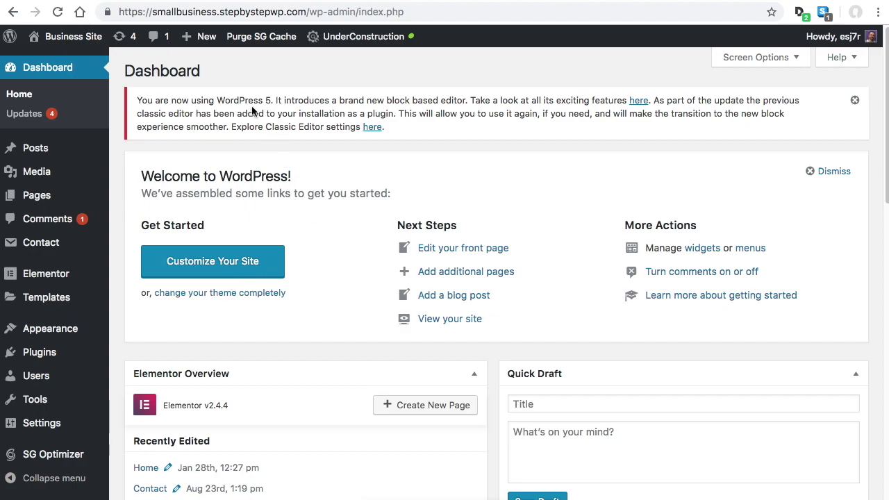
Open the plain Home page from the 13-page list in the block editor, then return to All Pages
{"action": "left_click", "coordinate": [35, 199]}
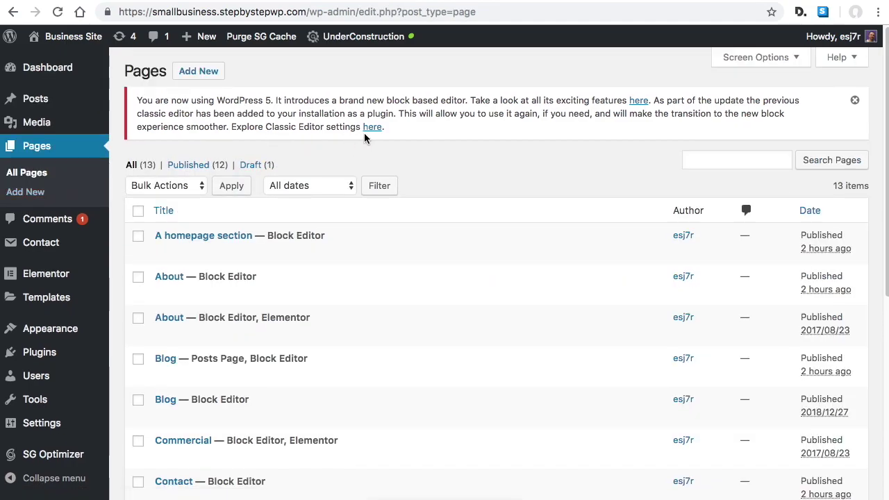
{"action": "scroll", "coordinate": [447, 204], "scroll_direction": "down", "scroll_amount": 1}
{"action": "scroll", "coordinate": [440, 240], "scroll_direction": "down", "scroll_amount": 1}
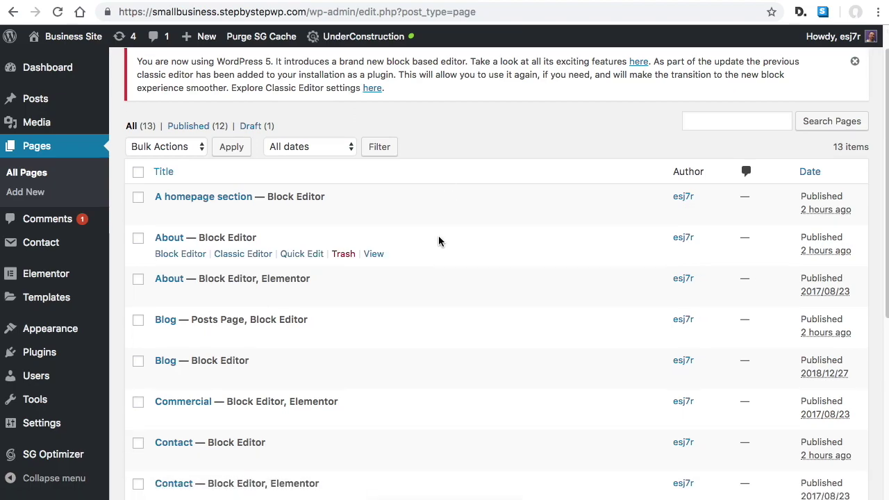
{"action": "scroll", "coordinate": [456, 292], "scroll_direction": "down", "scroll_amount": 3}
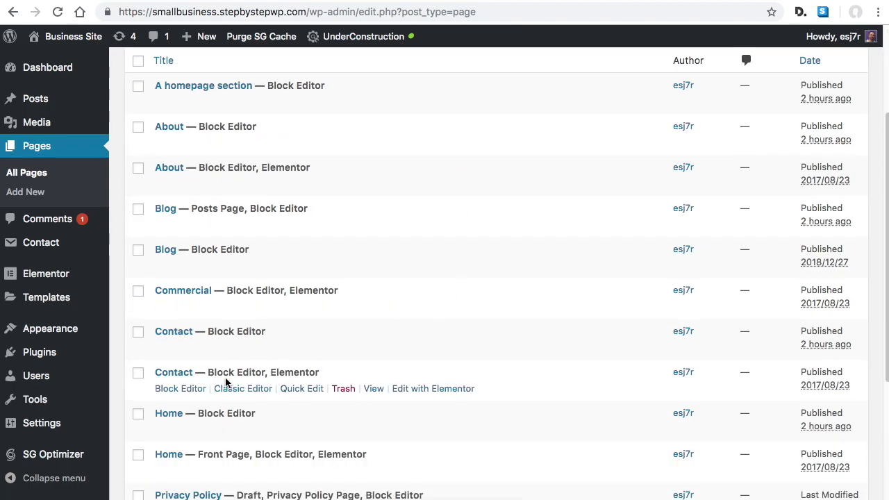
{"action": "scroll", "coordinate": [423, 333], "scroll_direction": "down", "scroll_amount": 2}
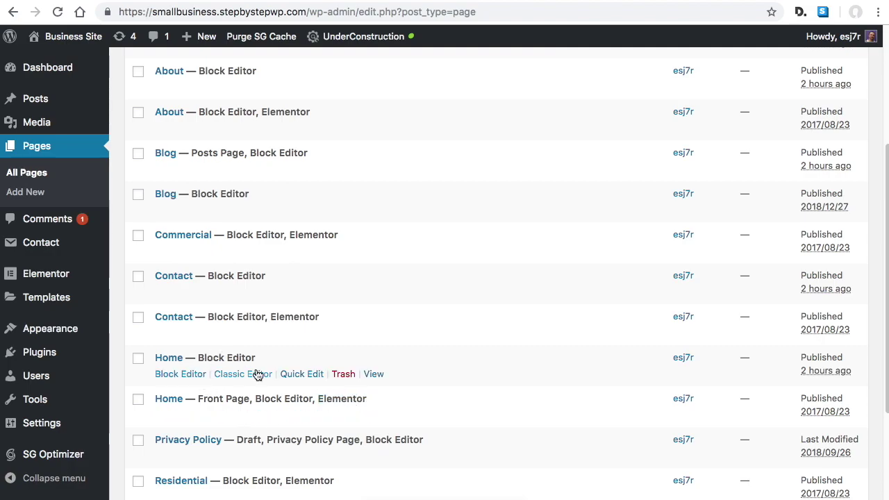
{"action": "left_click_drag", "start_coordinate": [355, 398], "coordinate": [357, 398]}
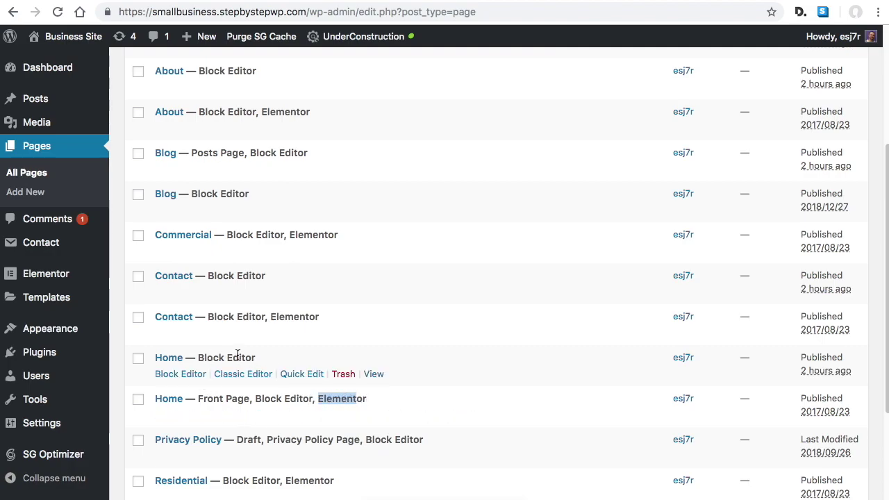
{"action": "left_click", "coordinate": [194, 376]}
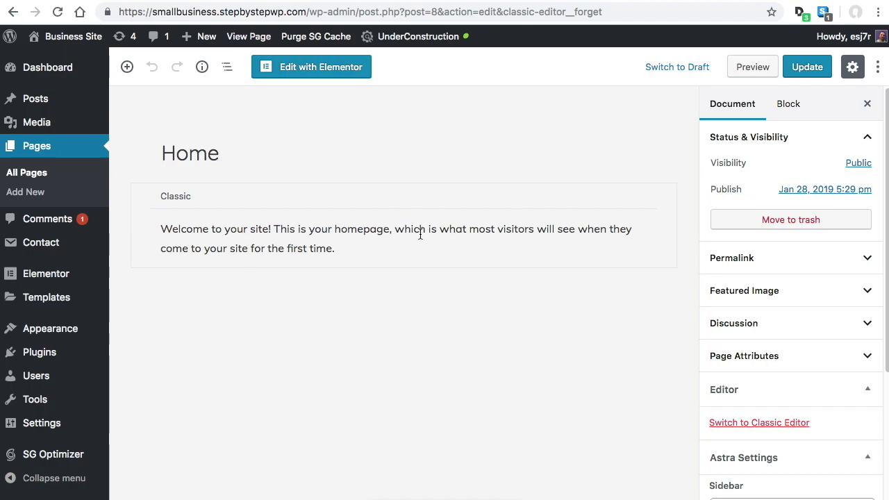
{"action": "left_click", "coordinate": [55, 152]}
Open the Home — Front Page for editing and launch Edit with Elementor
{"action": "scroll", "coordinate": [325, 254], "scroll_direction": "down", "scroll_amount": 5}
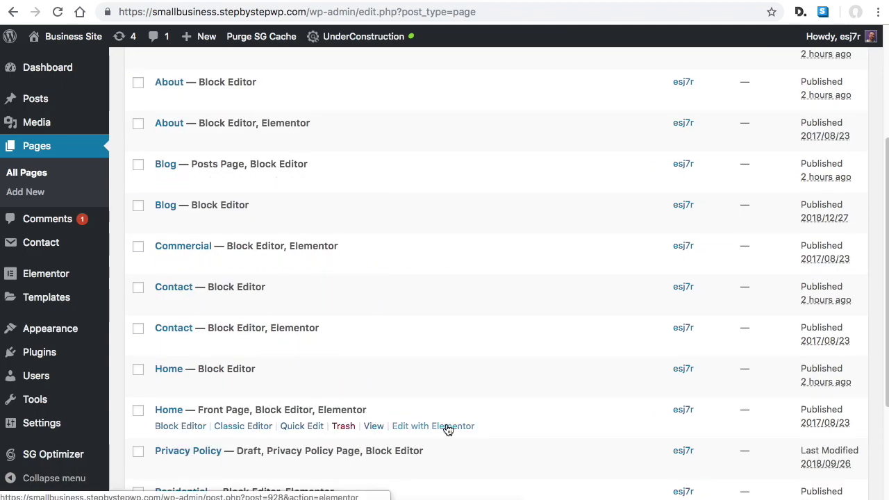
{"action": "left_click", "coordinate": [188, 429]}
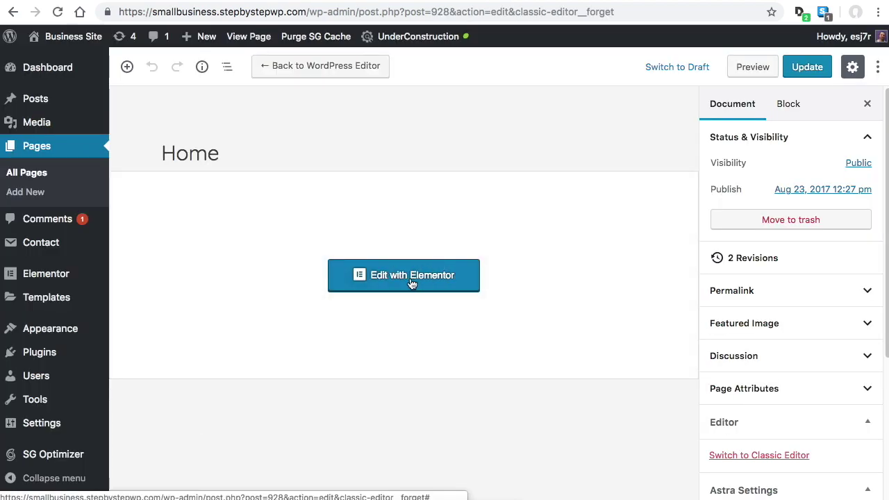
{"action": "left_click", "coordinate": [414, 277]}
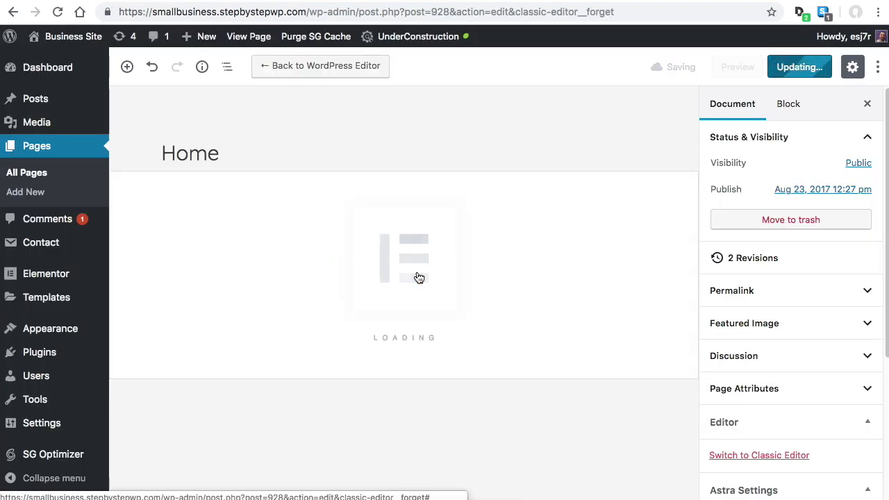
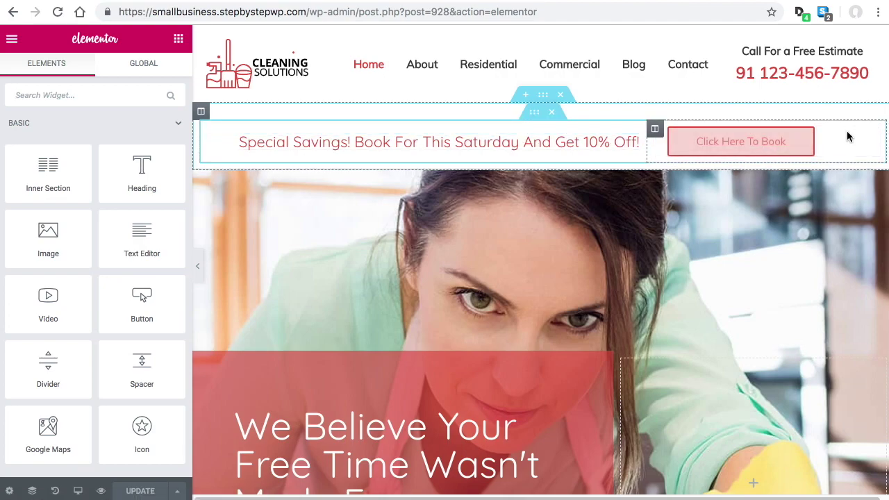
Delete the Special Savings banner, then restore it by reverting to 'Editing Started' in History
{"action": "left_click", "coordinate": [562, 96]}
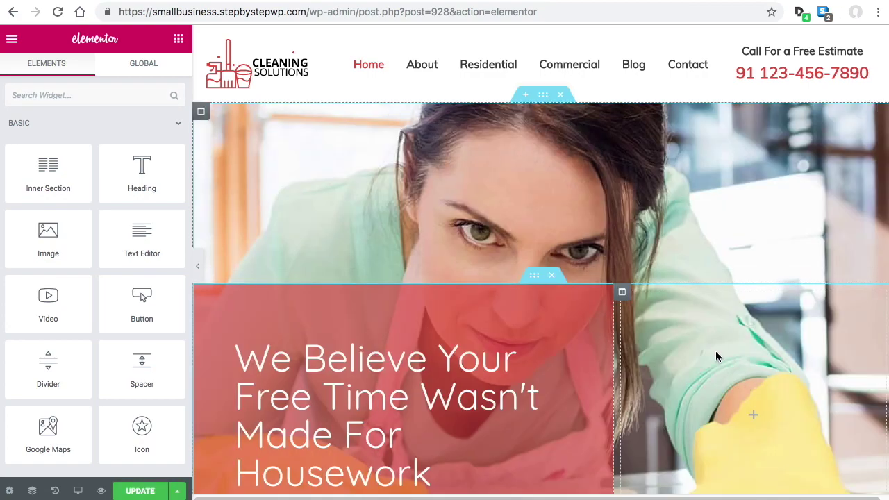
{"action": "left_click", "coordinate": [55, 490]}
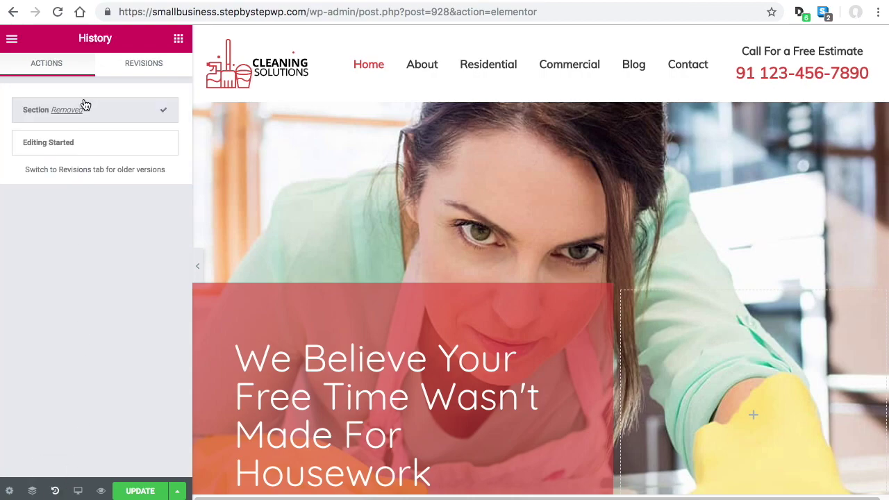
{"action": "left_click", "coordinate": [125, 143]}
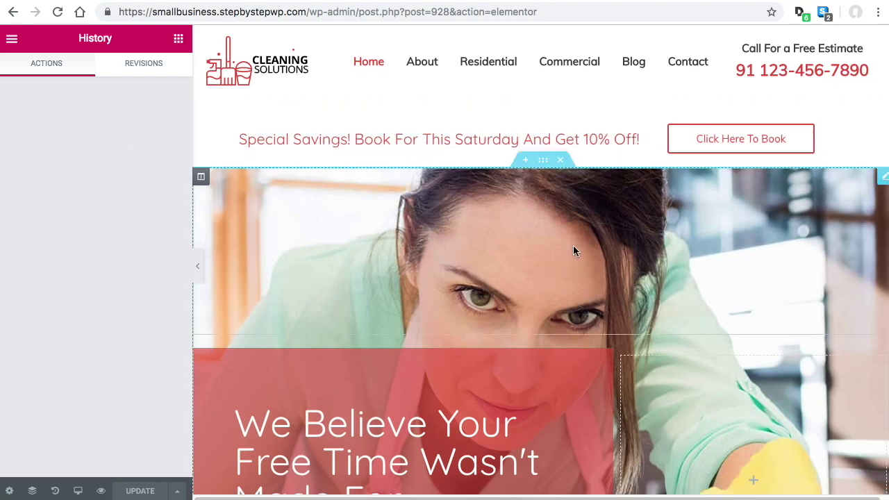
Select the hero heading's title, then open the paragraph below it for editing
{"action": "scroll", "coordinate": [573, 245], "scroll_direction": "down", "scroll_amount": 5}
{"action": "scroll", "coordinate": [675, 316], "scroll_direction": "up", "scroll_amount": 3}
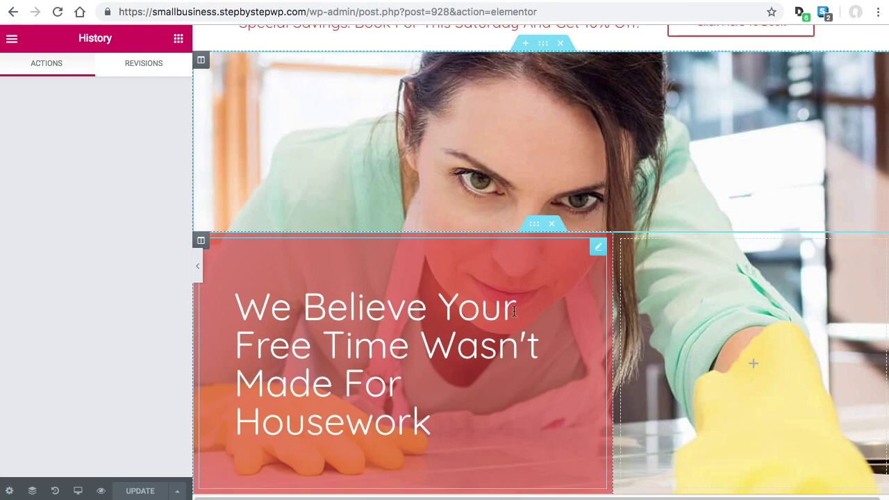
{"action": "left_click", "coordinate": [513, 311]}
{"action": "left_click_drag", "start_coordinate": [102, 170], "coordinate": [41, 165]}
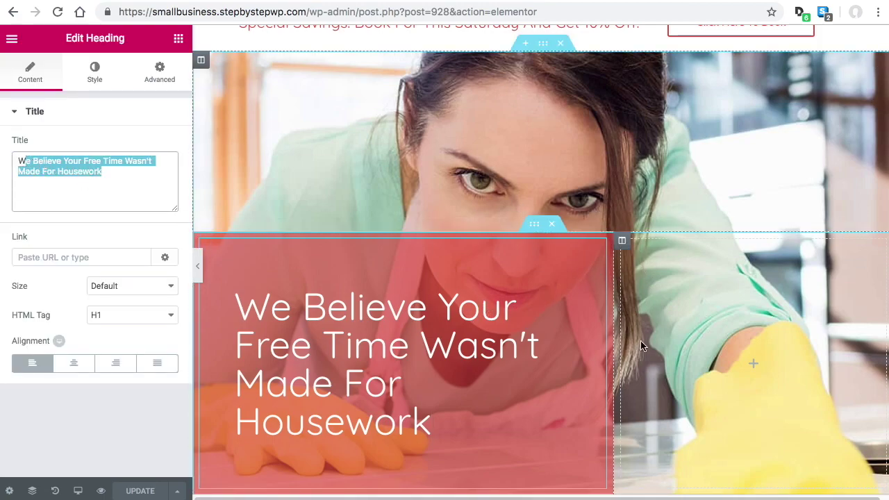
{"action": "scroll", "coordinate": [628, 336], "scroll_direction": "down", "scroll_amount": 6}
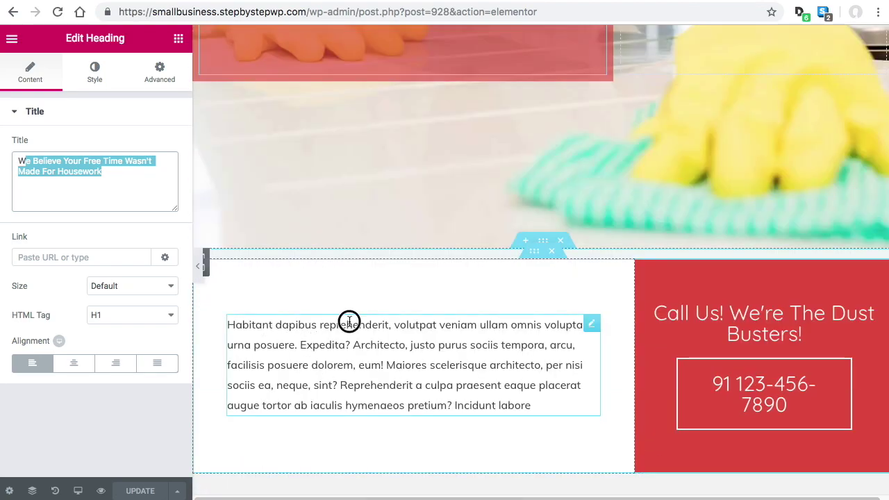
{"action": "left_click", "coordinate": [349, 322]}
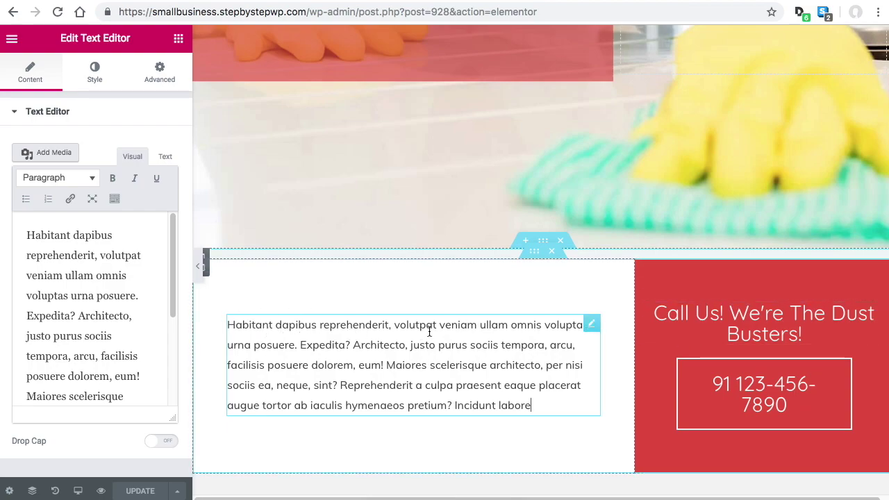
{"action": "scroll", "coordinate": [548, 342], "scroll_direction": "down", "scroll_amount": 3}
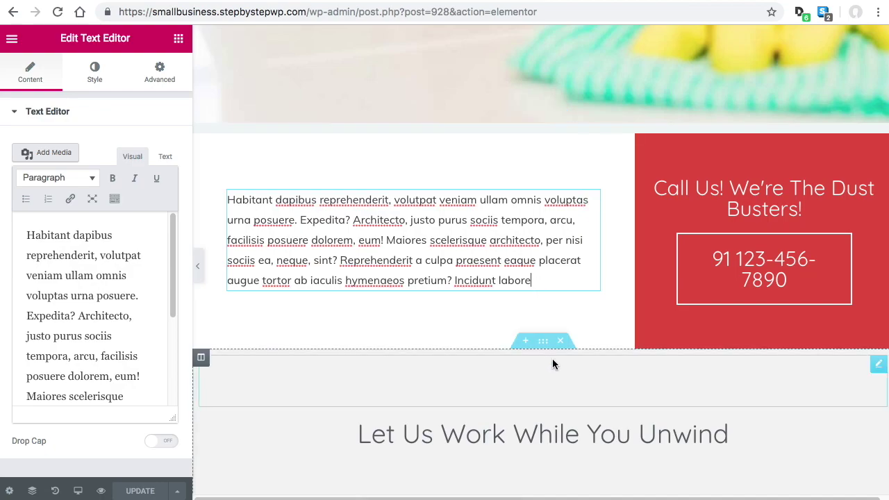
Insert a new section with a two-column structure below the paragraph
{"action": "left_click", "coordinate": [528, 343]}
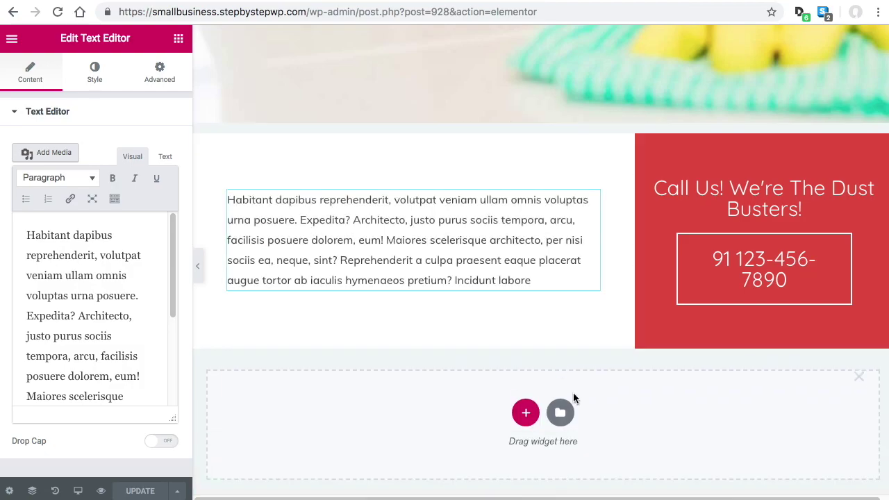
{"action": "left_click", "coordinate": [524, 410]}
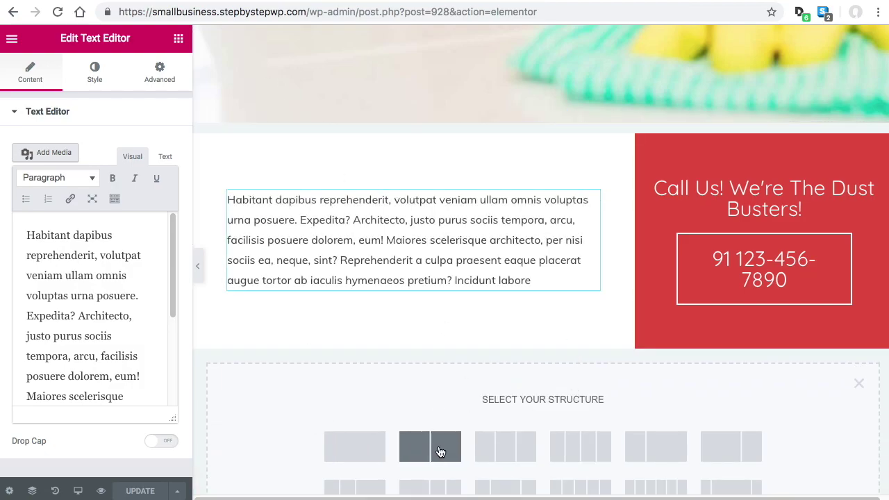
{"action": "left_click", "coordinate": [446, 448]}
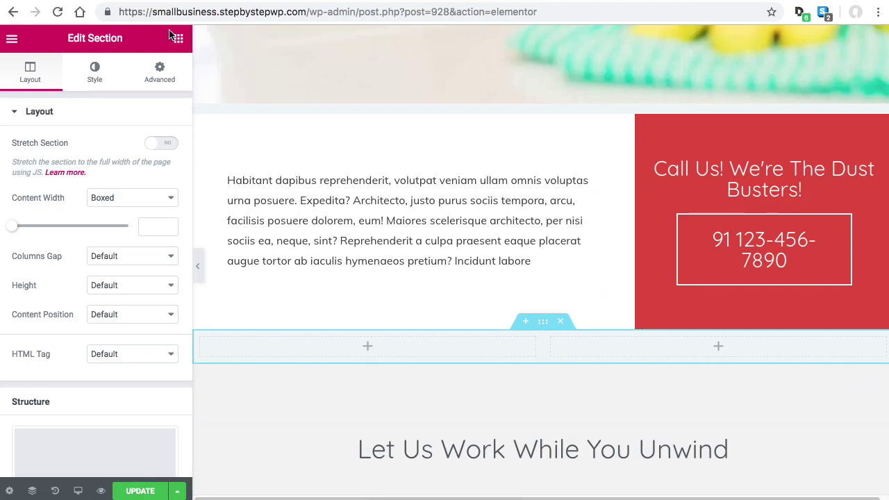
Put a Heading widget in the left column and an Image widget in the right
{"action": "left_click", "coordinate": [179, 40]}
{"action": "left_click_drag", "start_coordinate": [141, 180], "coordinate": [361, 359]}
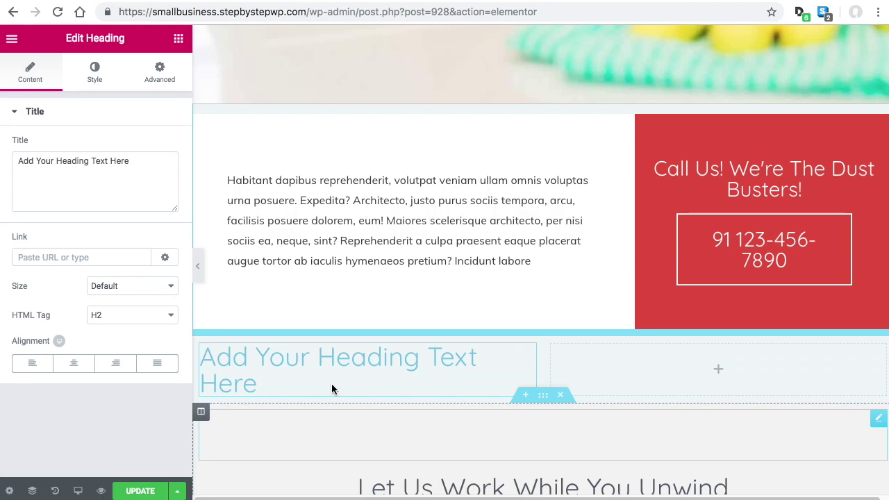
{"action": "left_click", "coordinate": [178, 40]}
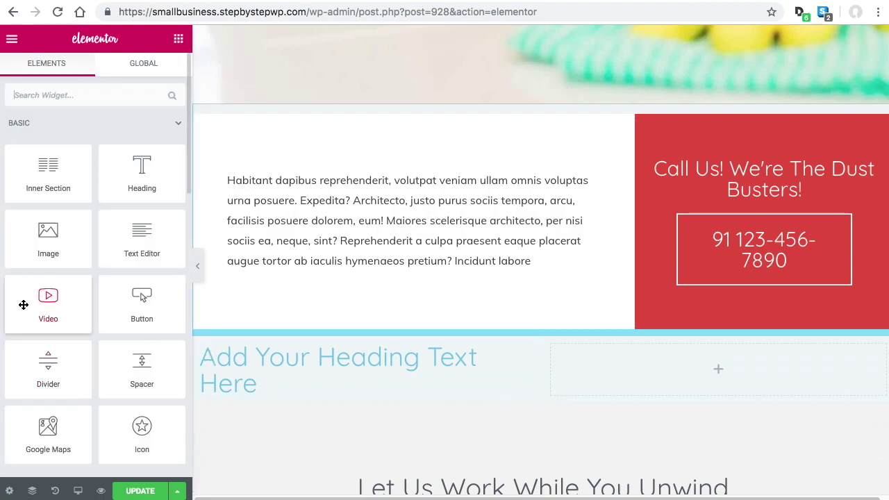
{"action": "left_click_drag", "start_coordinate": [45, 232], "coordinate": [736, 363]}
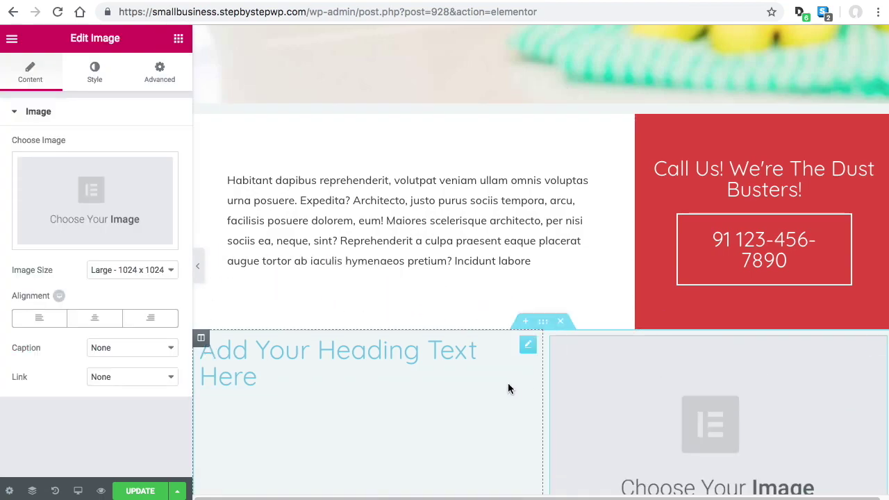
{"action": "scroll", "coordinate": [581, 367], "scroll_direction": "down", "scroll_amount": 1}
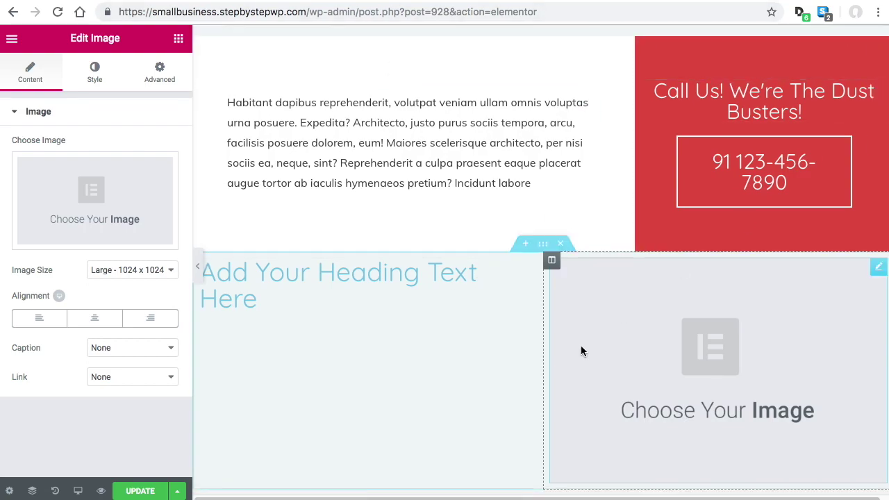
{"action": "scroll", "coordinate": [595, 331], "scroll_direction": "down", "scroll_amount": 3}
{"action": "scroll", "coordinate": [587, 348], "scroll_direction": "up", "scroll_amount": 1}
{"action": "scroll", "coordinate": [584, 359], "scroll_direction": "up", "scroll_amount": 2}
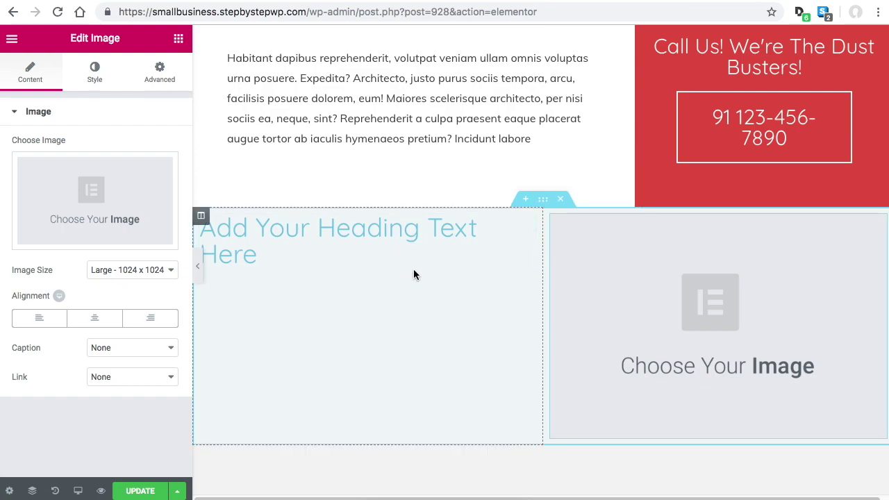
Delete the trial heading-and-image section, then select the Let Us Work heading and service boxes
{"action": "left_click", "coordinate": [559, 199]}
{"action": "scroll", "coordinate": [613, 246], "scroll_direction": "down", "scroll_amount": 3}
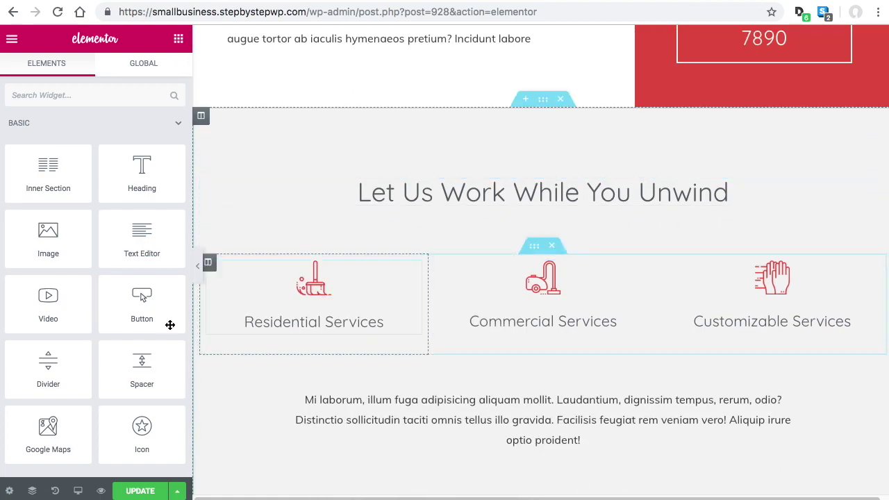
{"action": "left_click", "coordinate": [627, 193]}
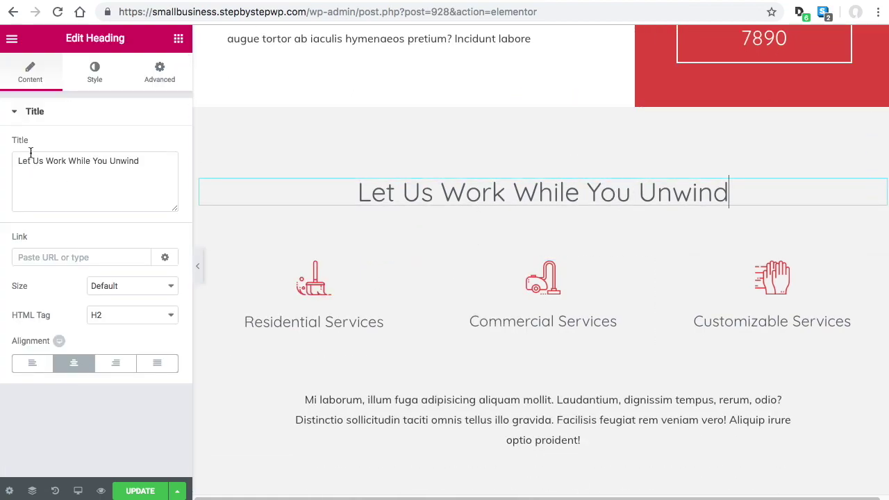
{"action": "left_click", "coordinate": [320, 297]}
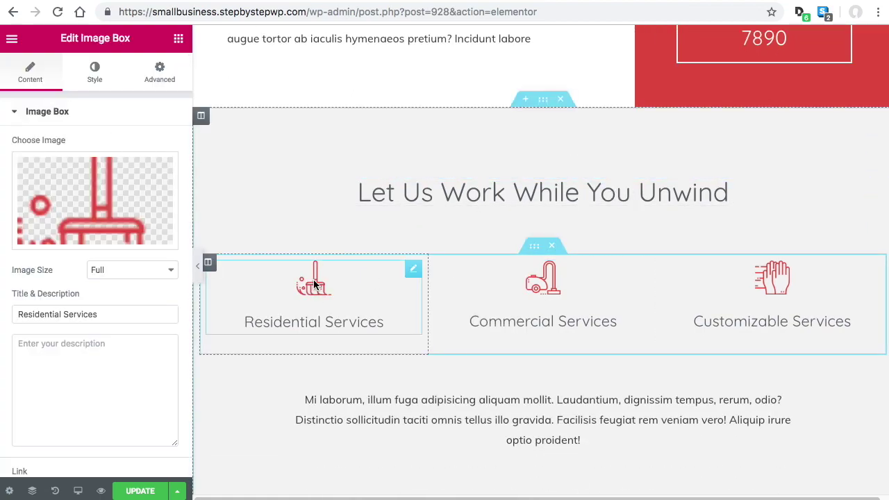
{"action": "left_click", "coordinate": [563, 281]}
Open the editing history and scroll down to the Treat Yourself section
{"action": "key", "text": "super+shift+h"}
{"action": "scroll", "coordinate": [590, 284], "scroll_direction": "down", "scroll_amount": 2}
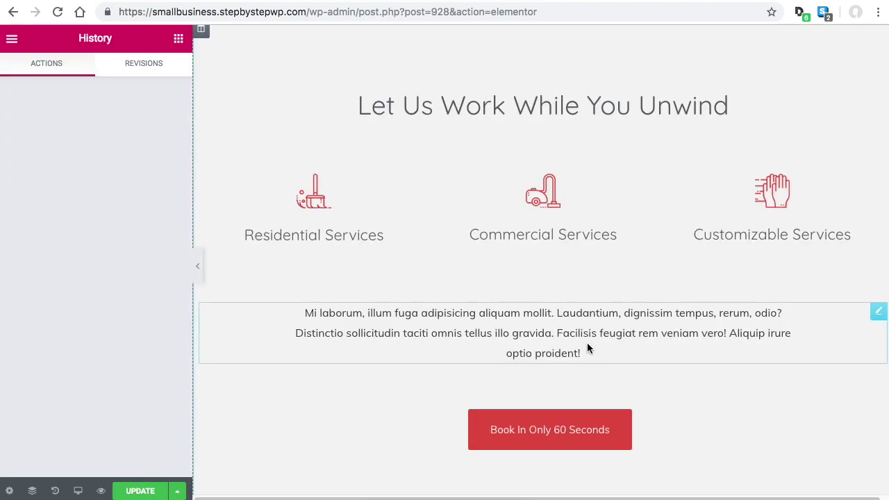
{"action": "scroll", "coordinate": [587, 347], "scroll_direction": "down", "scroll_amount": 8}
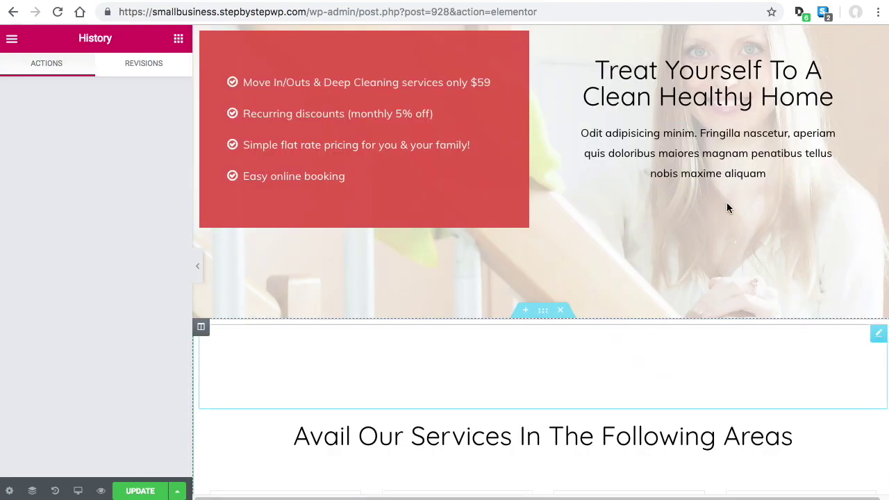
{"action": "scroll", "coordinate": [636, 379], "scroll_direction": "up", "scroll_amount": 4}
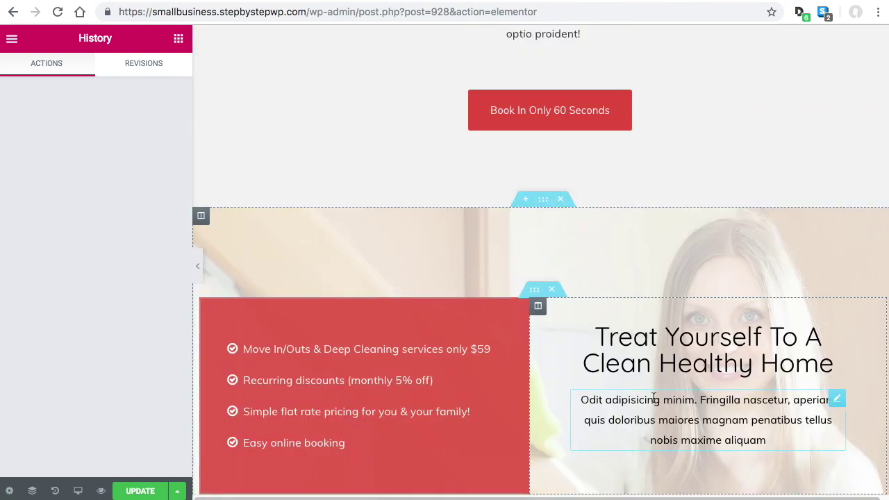
{"action": "scroll", "coordinate": [652, 397], "scroll_direction": "up", "scroll_amount": 6}
{"action": "scroll", "coordinate": [605, 327], "scroll_direction": "down", "scroll_amount": 6}
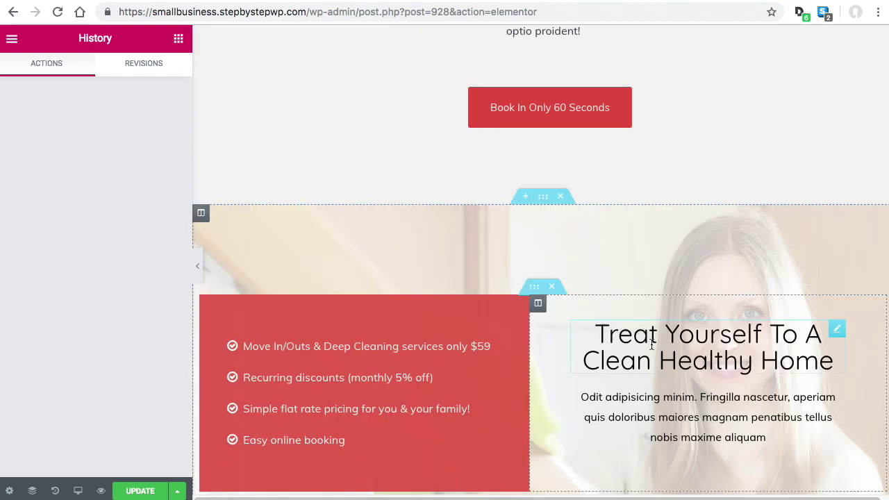
{"action": "scroll", "coordinate": [667, 311], "scroll_direction": "down", "scroll_amount": 3}
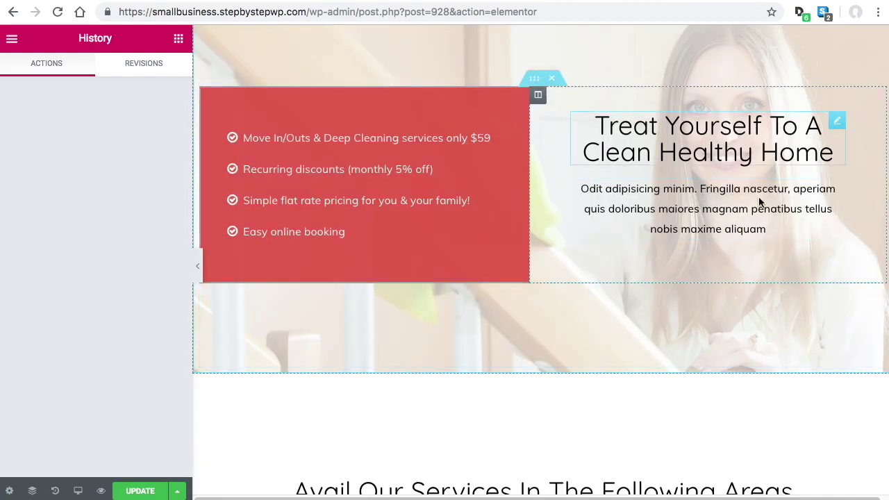
{"action": "scroll", "coordinate": [648, 359], "scroll_direction": "down", "scroll_amount": 2}
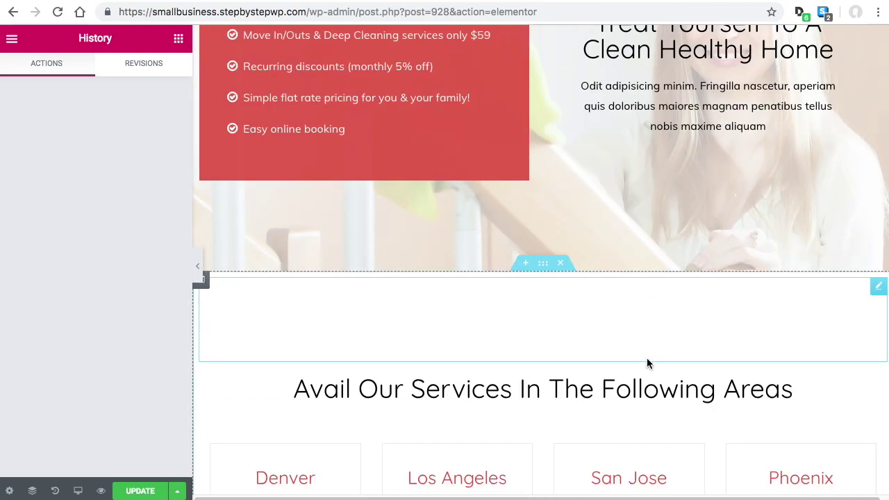
{"action": "scroll", "coordinate": [646, 357], "scroll_direction": "up", "scroll_amount": 4}
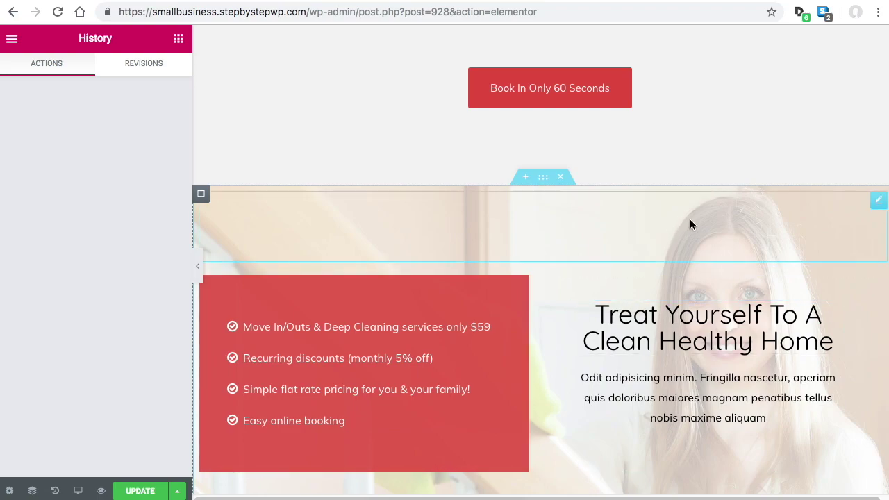
Remove the Treat Yourself section's existing background image in its Style settings
{"action": "left_click", "coordinate": [542, 177]}
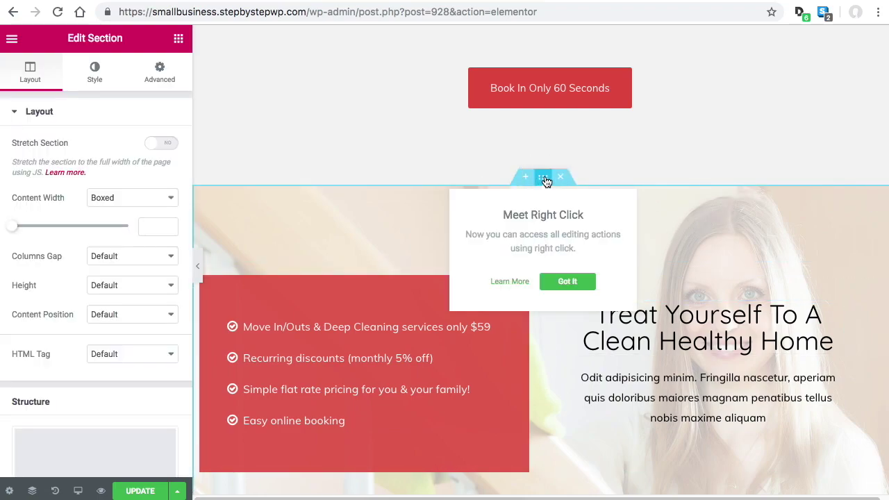
{"action": "left_click", "coordinate": [95, 72]}
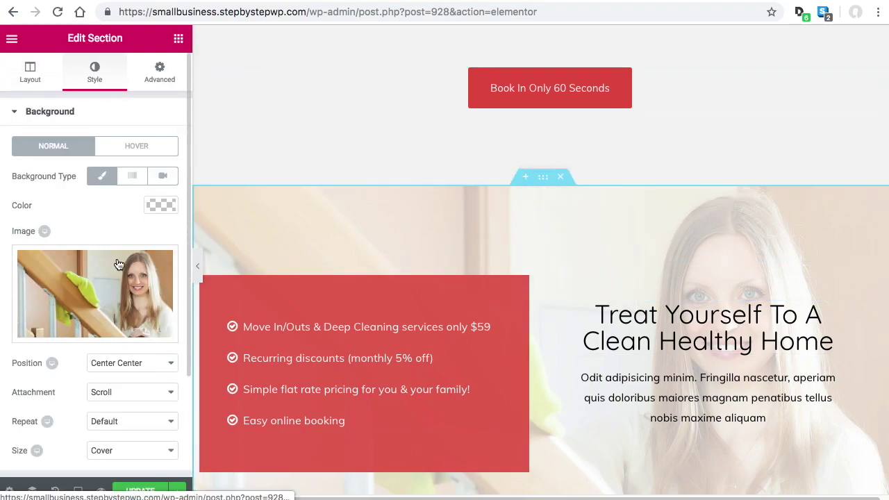
{"action": "mouse_move", "coordinate": [88, 297]}
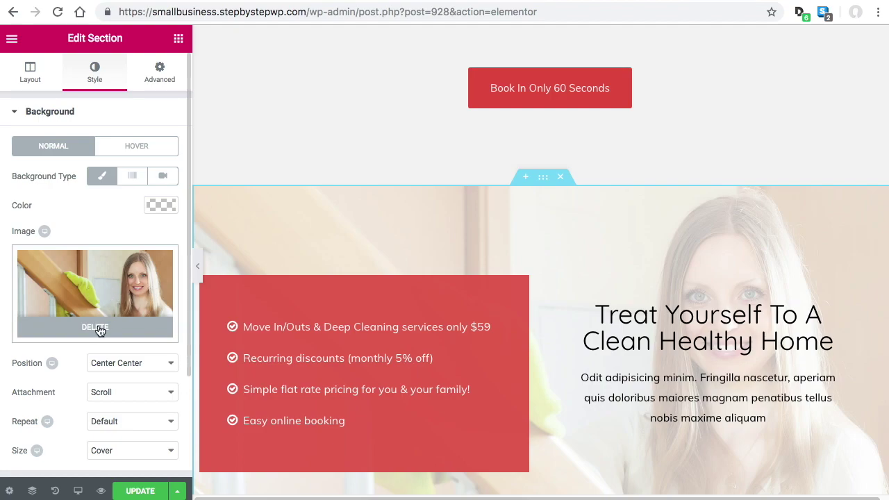
{"action": "left_click", "coordinate": [98, 329]}
Set the woman-cleaning-wooden-banister photo as the background, then delete the section
{"action": "left_click", "coordinate": [89, 296]}
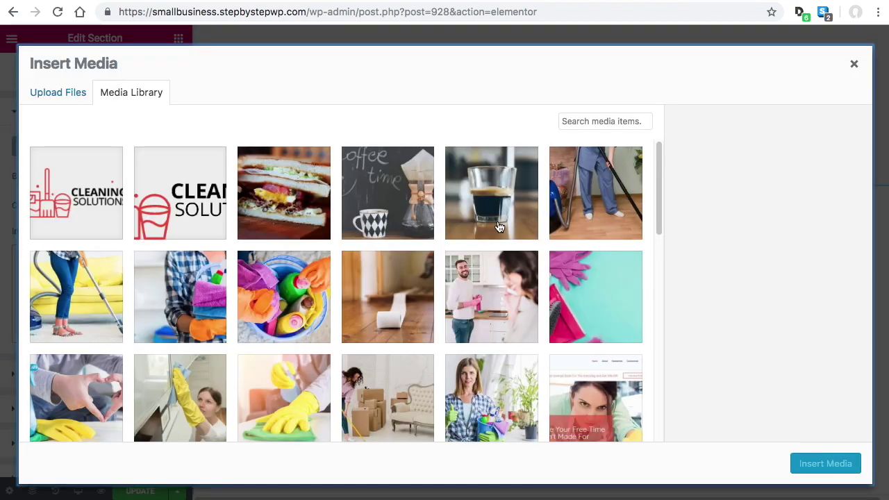
{"action": "left_click", "coordinate": [851, 70]}
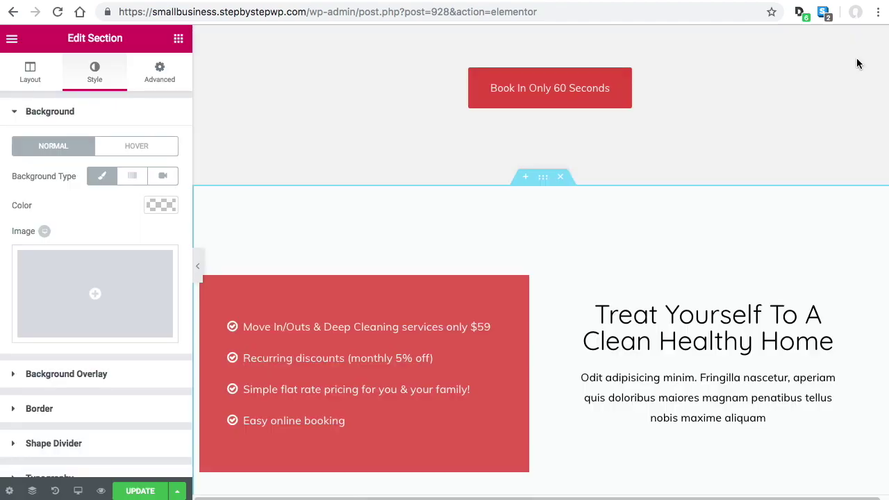
{"action": "left_click", "coordinate": [89, 299]}
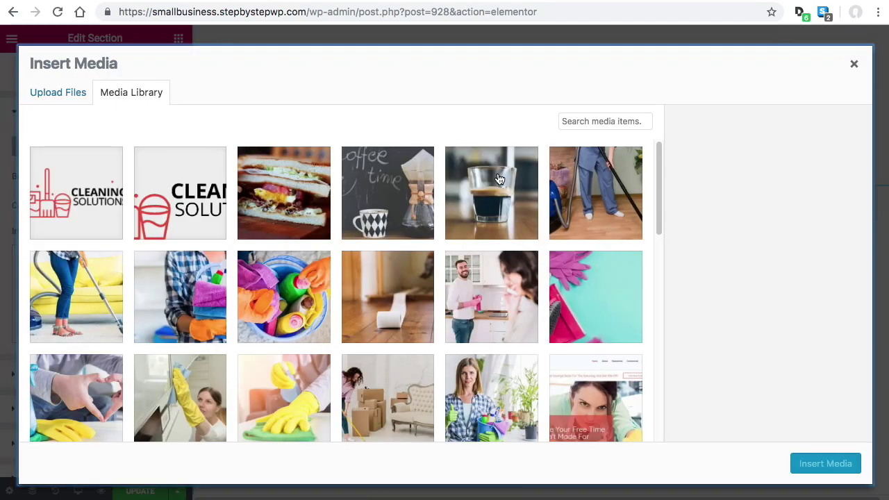
{"action": "scroll", "coordinate": [498, 179], "scroll_direction": "down", "scroll_amount": 10}
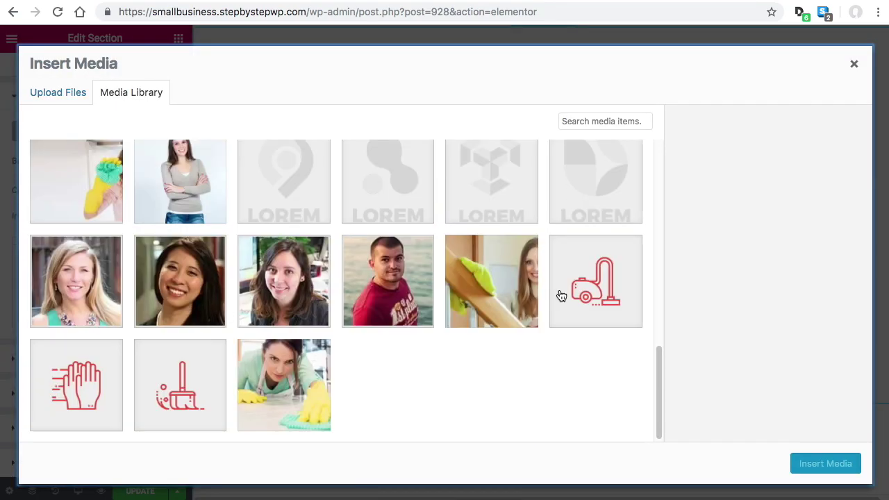
{"action": "left_click", "coordinate": [478, 293]}
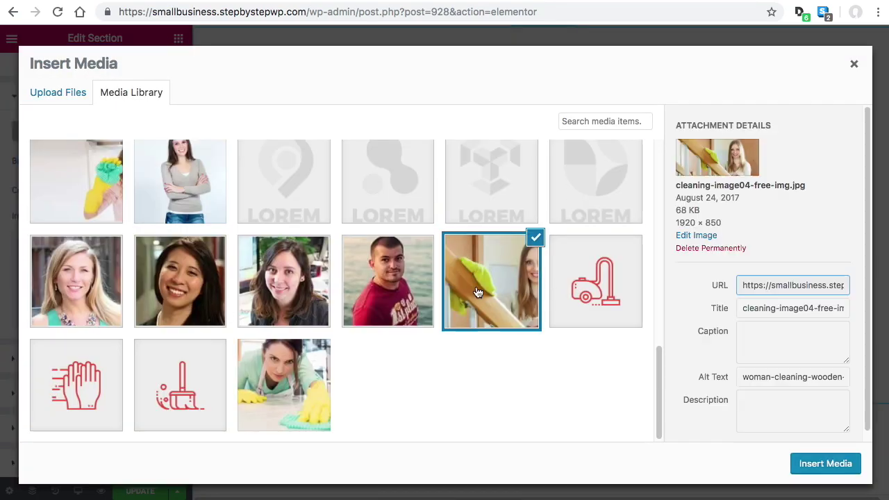
{"action": "left_click", "coordinate": [825, 463]}
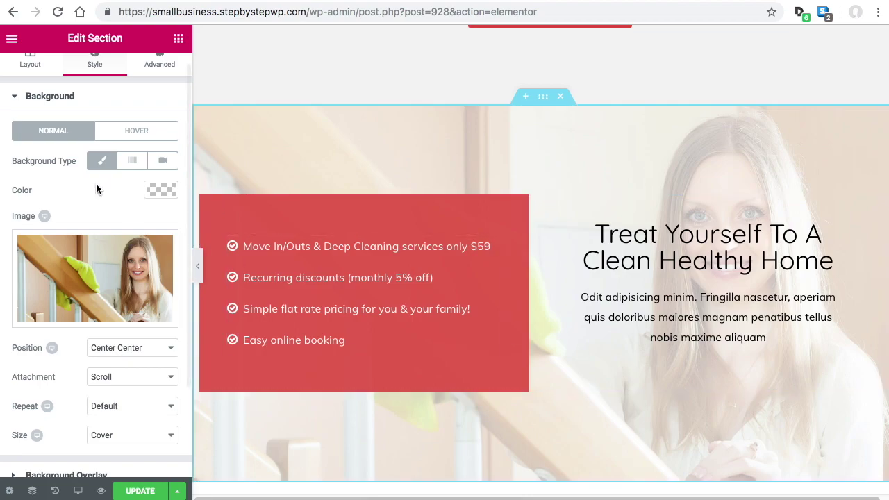
{"action": "scroll", "coordinate": [97, 292], "scroll_direction": "up", "scroll_amount": 1}
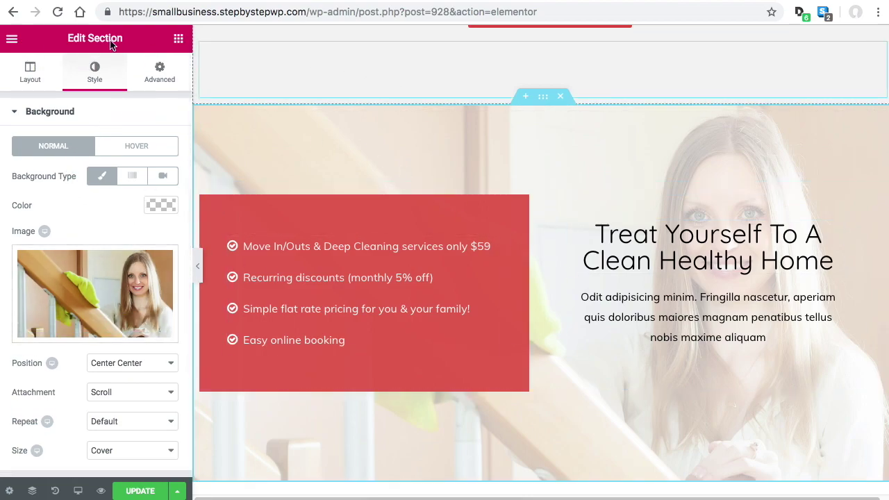
{"action": "left_click", "coordinate": [559, 96]}
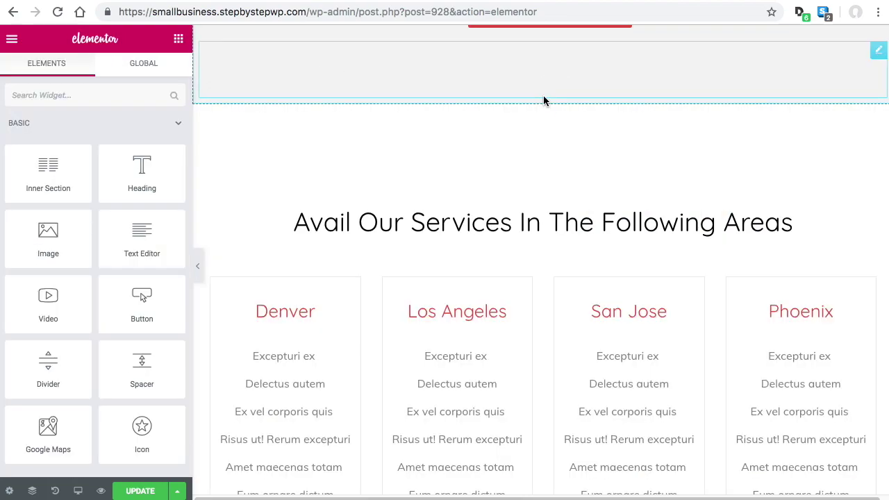
Restore the deleted Treat Yourself section from History and show its Style settings
{"action": "left_click", "coordinate": [55, 491]}
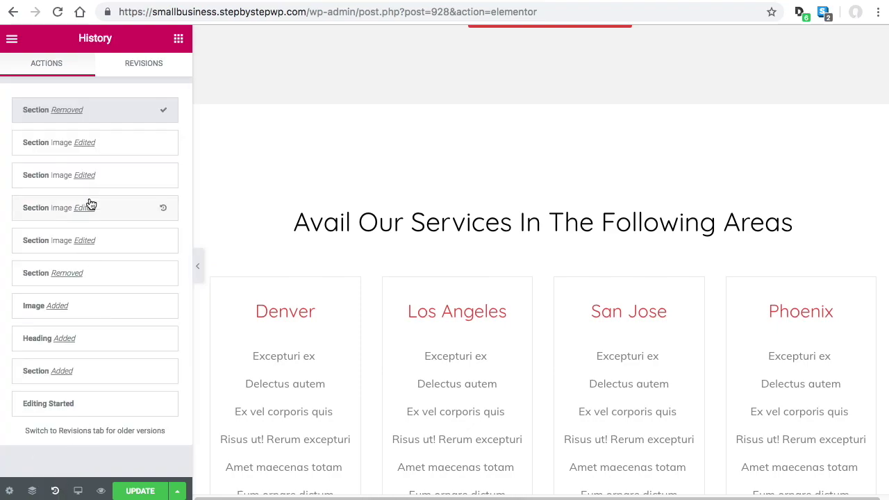
{"action": "left_click", "coordinate": [92, 143]}
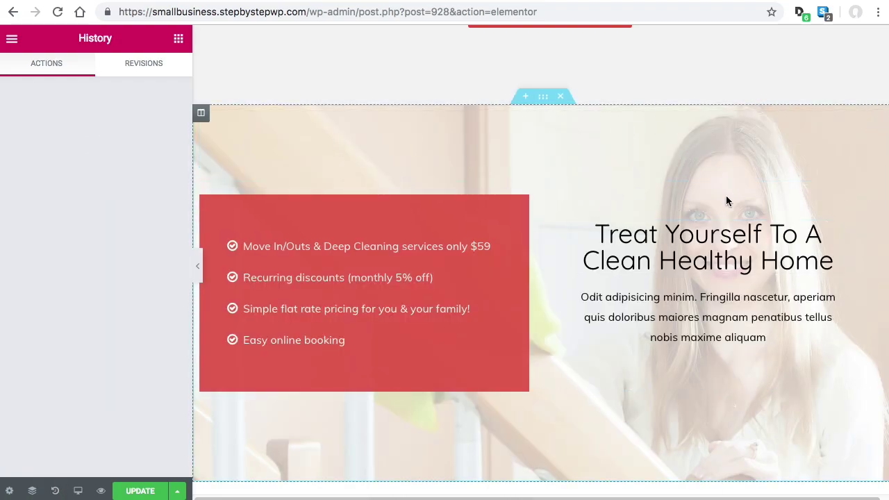
{"action": "left_click", "coordinate": [543, 98]}
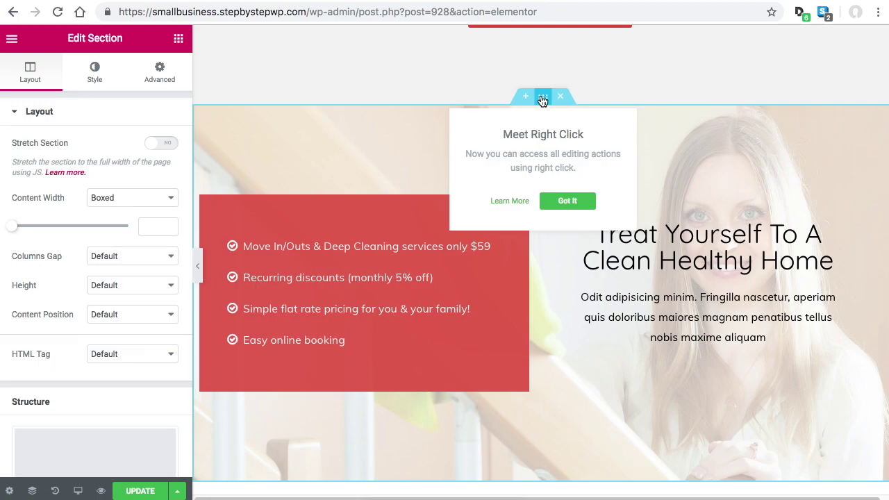
{"action": "left_click", "coordinate": [95, 71]}
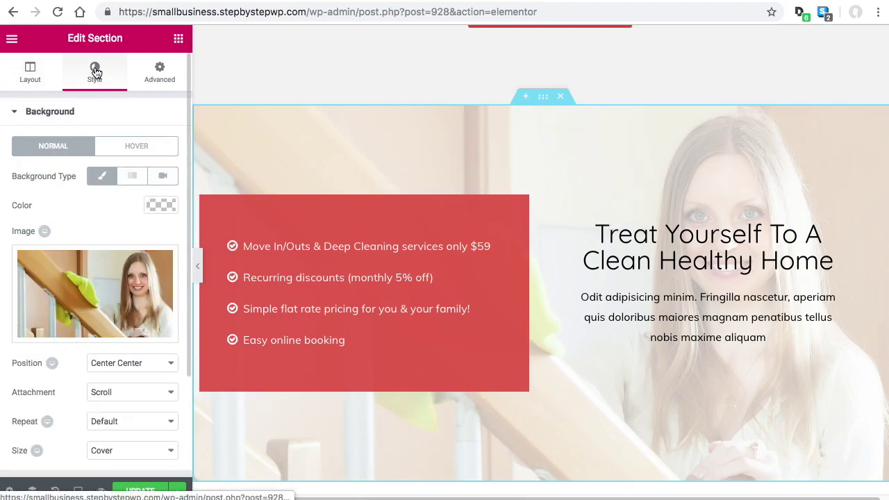
Adjust the section's Background Overlay opacity with the Opacity slider
{"action": "left_click", "coordinate": [53, 116]}
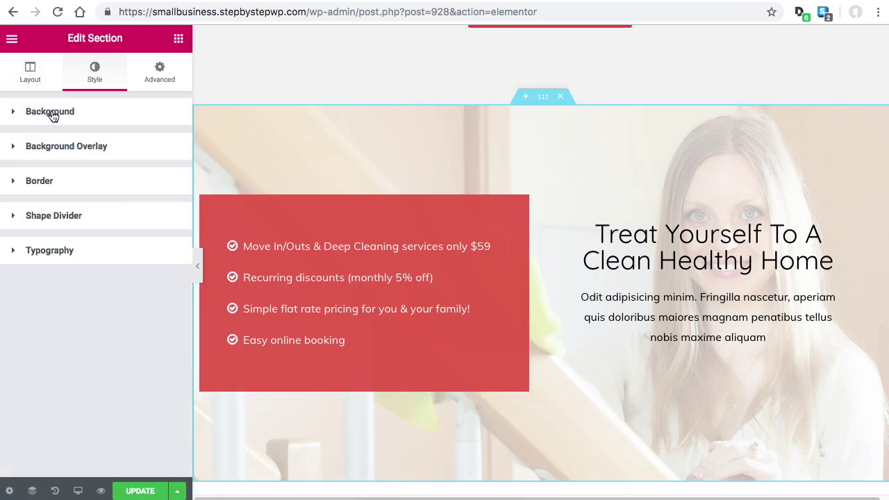
{"action": "left_click", "coordinate": [80, 150]}
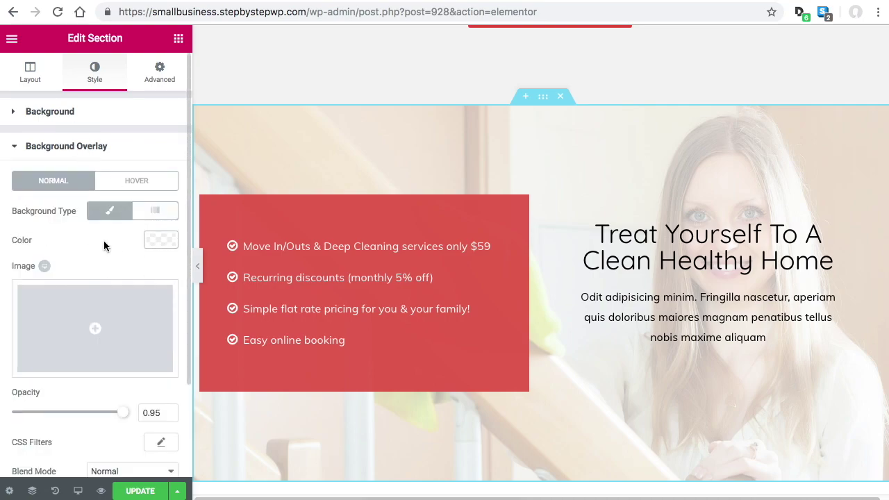
{"action": "left_click", "coordinate": [160, 240]}
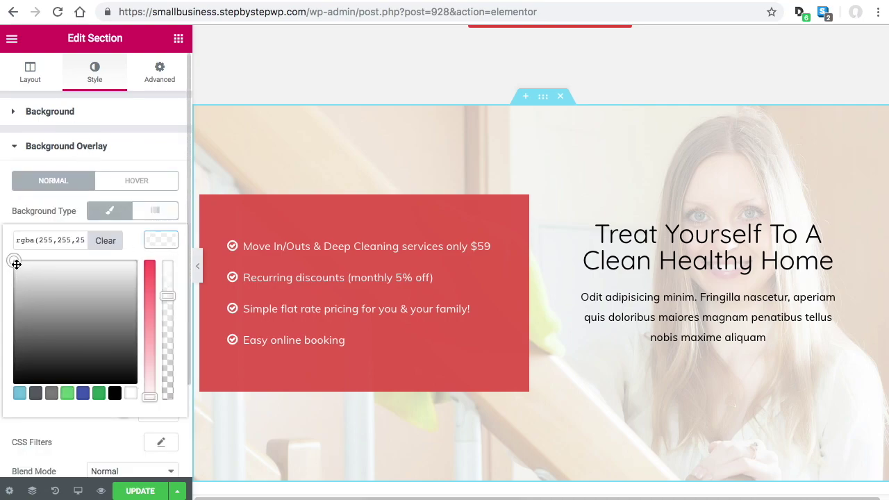
{"action": "left_click", "coordinate": [165, 241]}
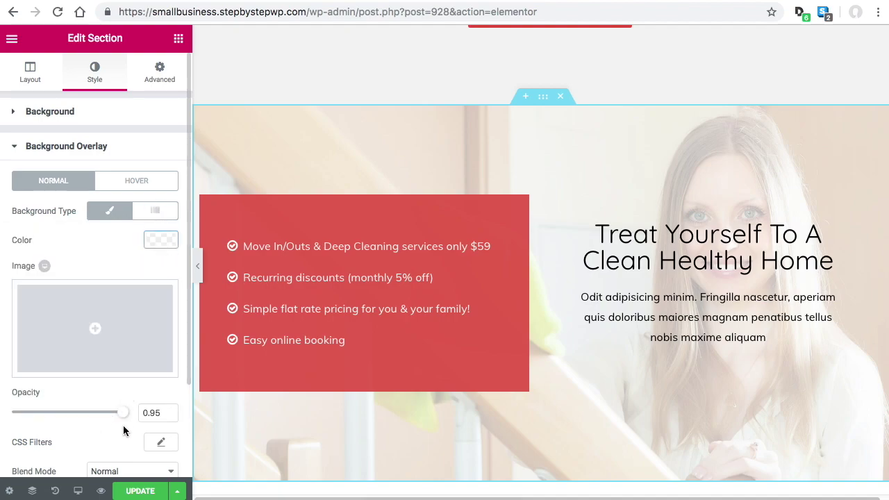
{"action": "left_click_drag", "start_coordinate": [121, 415], "coordinate": [164, 411]}
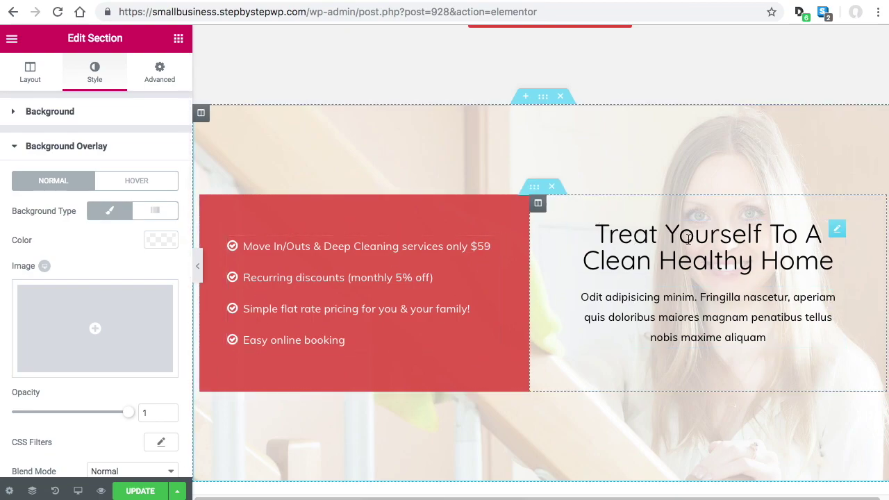
Select the hero section and review its background: yellow-gloved cleaner photo, Bottom Center, Cover
{"action": "scroll", "coordinate": [652, 277], "scroll_direction": "up", "scroll_amount": 1}
{"action": "scroll", "coordinate": [654, 280], "scroll_direction": "up", "scroll_amount": 10}
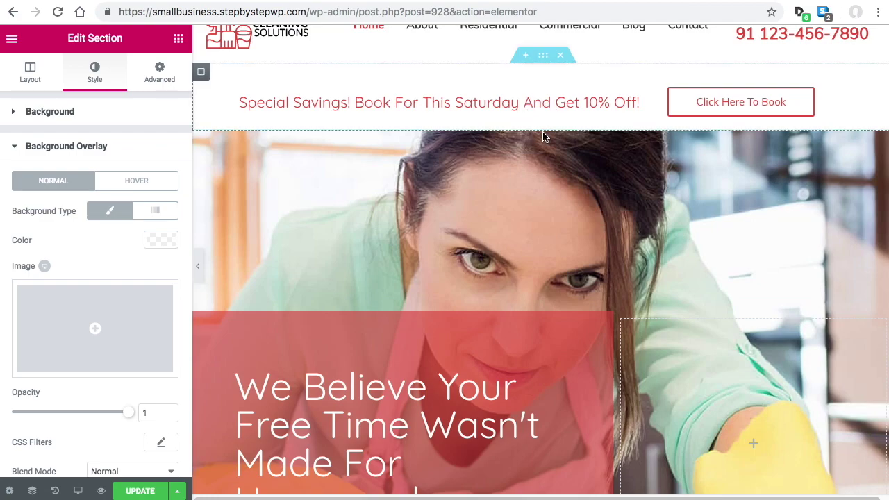
{"action": "left_click", "coordinate": [543, 123]}
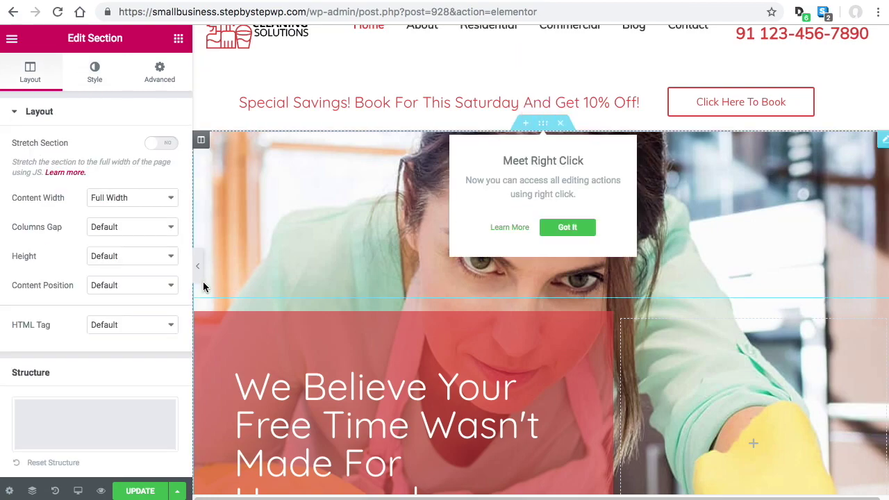
{"action": "left_click", "coordinate": [97, 72]}
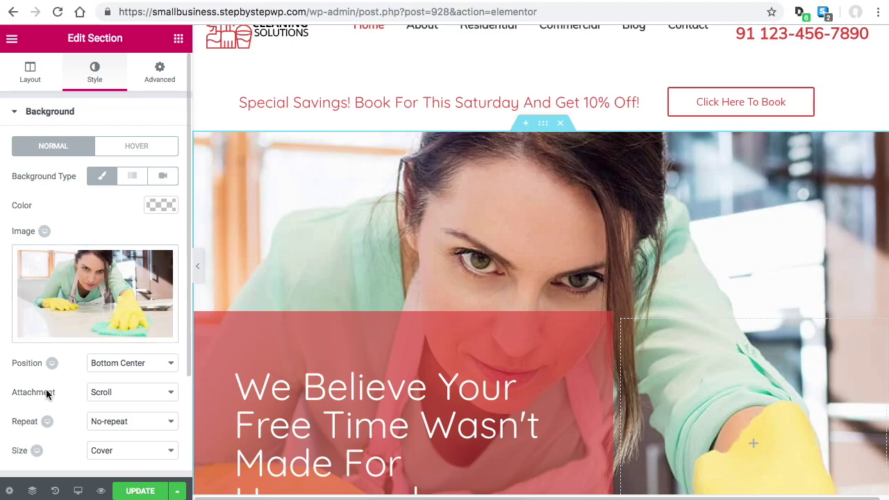
{"action": "scroll", "coordinate": [581, 319], "scroll_direction": "down", "scroll_amount": 10}
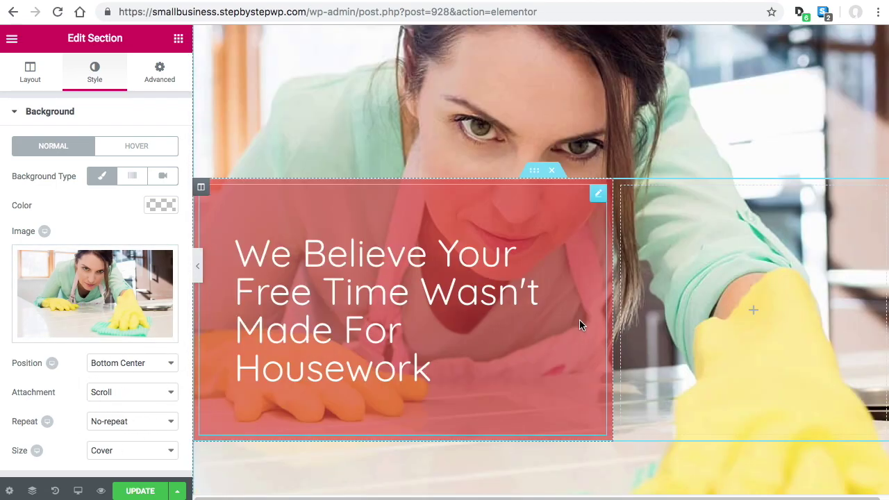
{"action": "scroll", "coordinate": [603, 309], "scroll_direction": "down", "scroll_amount": 13}
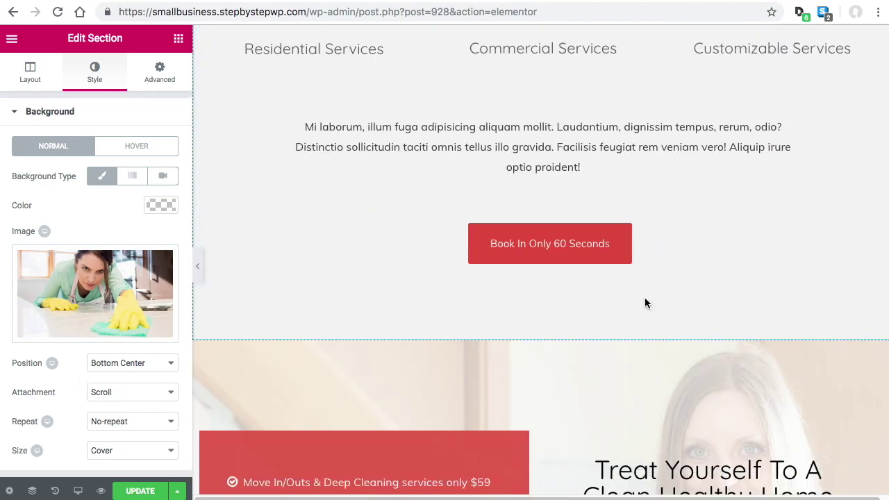
{"action": "scroll", "coordinate": [644, 303], "scroll_direction": "down", "scroll_amount": 5}
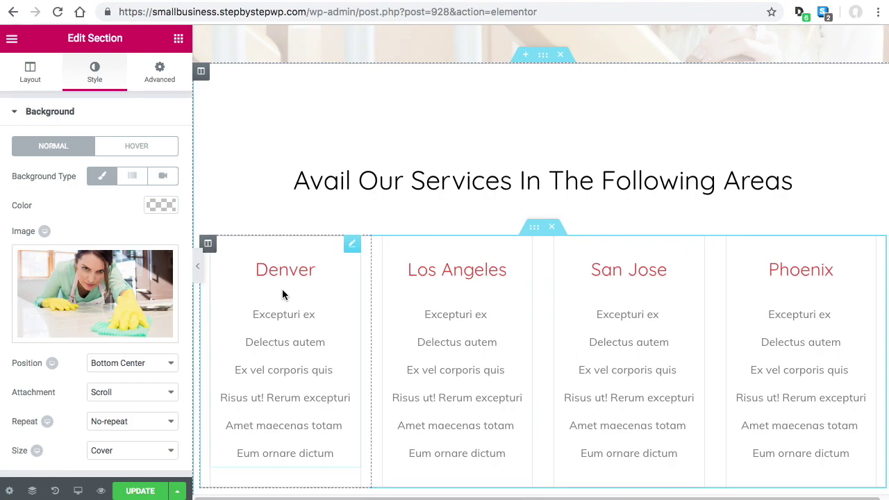
Duplicate the Denver image box and move the copy beneath the San Jose card
{"action": "scroll", "coordinate": [311, 414], "scroll_direction": "down", "scroll_amount": 2}
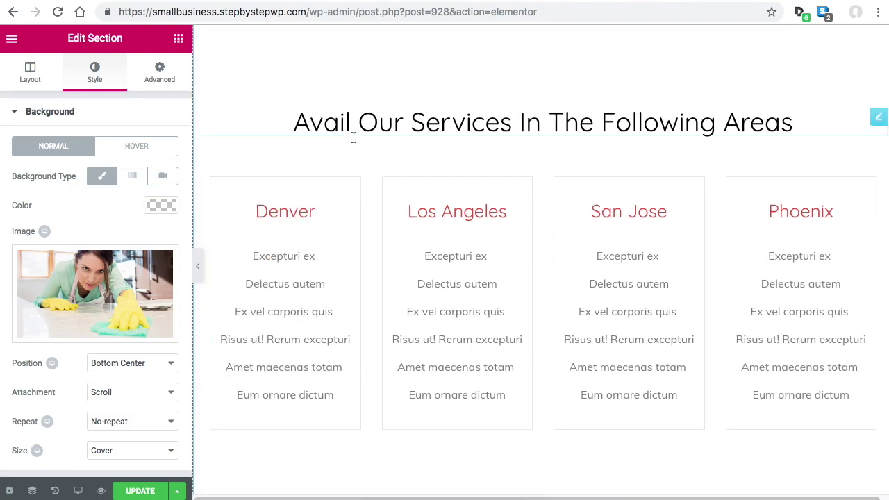
{"action": "right_click", "coordinate": [351, 189]}
{"action": "left_click", "coordinate": [386, 218]}
{"action": "scroll", "coordinate": [343, 339], "scroll_direction": "down", "scroll_amount": 3}
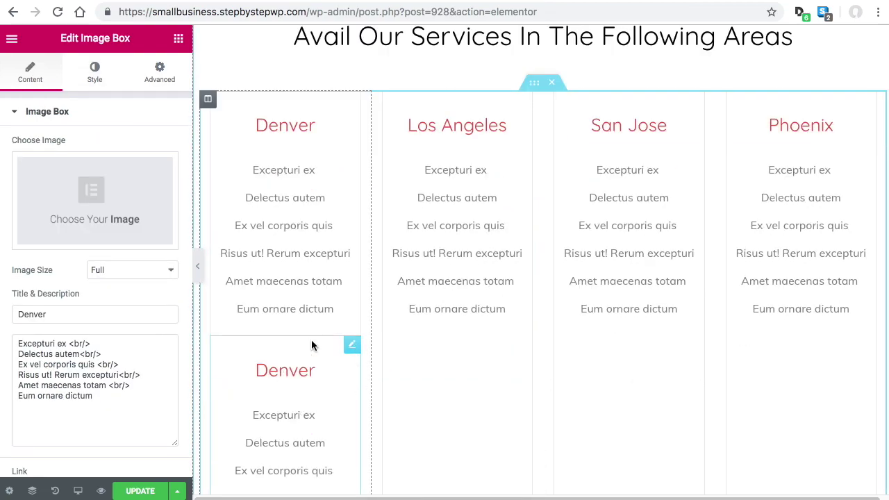
{"action": "left_click_drag", "start_coordinate": [351, 349], "coordinate": [455, 90]}
{"action": "left_click_drag", "start_coordinate": [524, 108], "coordinate": [635, 297]}
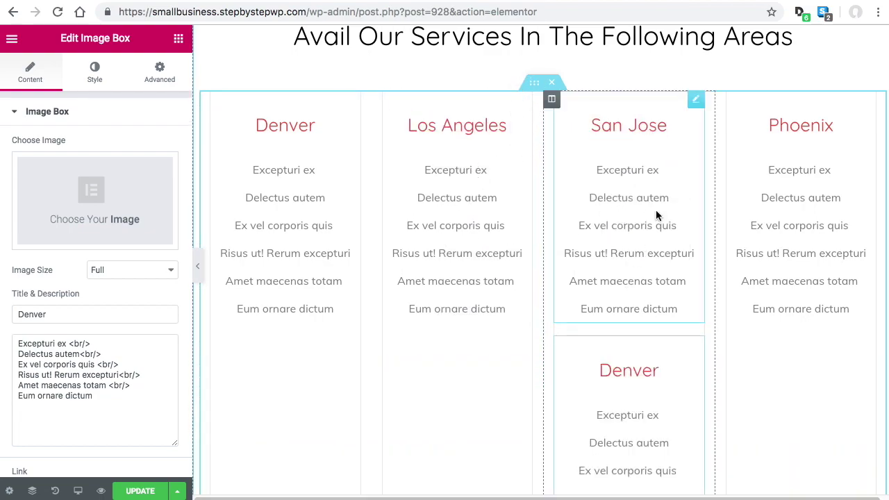
{"action": "scroll", "coordinate": [597, 266], "scroll_direction": "up", "scroll_amount": 1}
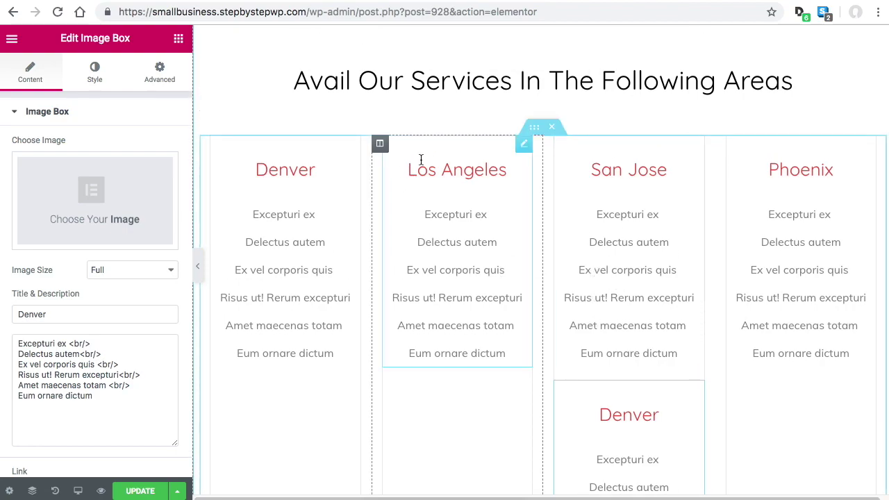
{"action": "scroll", "coordinate": [486, 260], "scroll_direction": "up", "scroll_amount": 10}
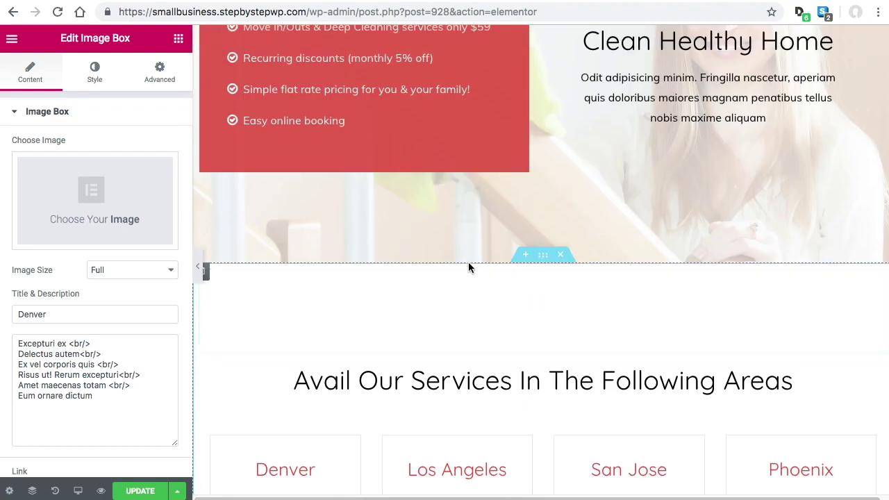
{"action": "scroll", "coordinate": [292, 251], "scroll_direction": "down", "scroll_amount": 2}
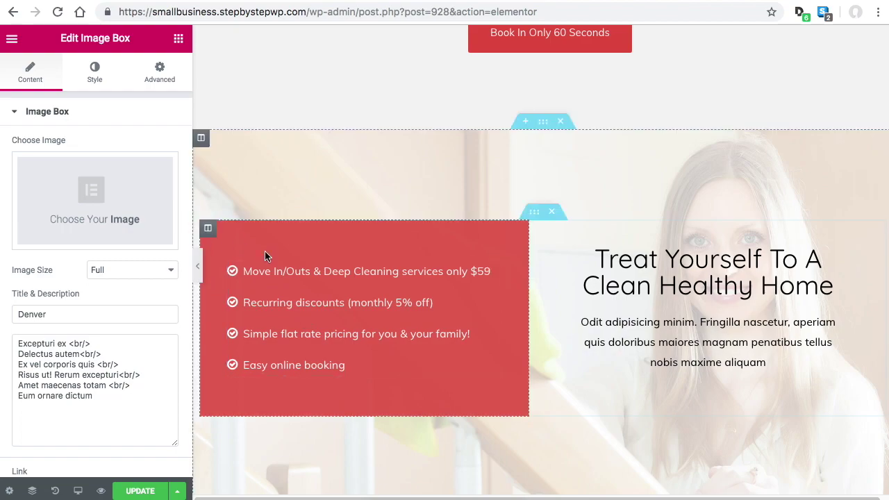
{"action": "right_click", "coordinate": [211, 233]}
{"action": "left_click", "coordinate": [257, 260]}
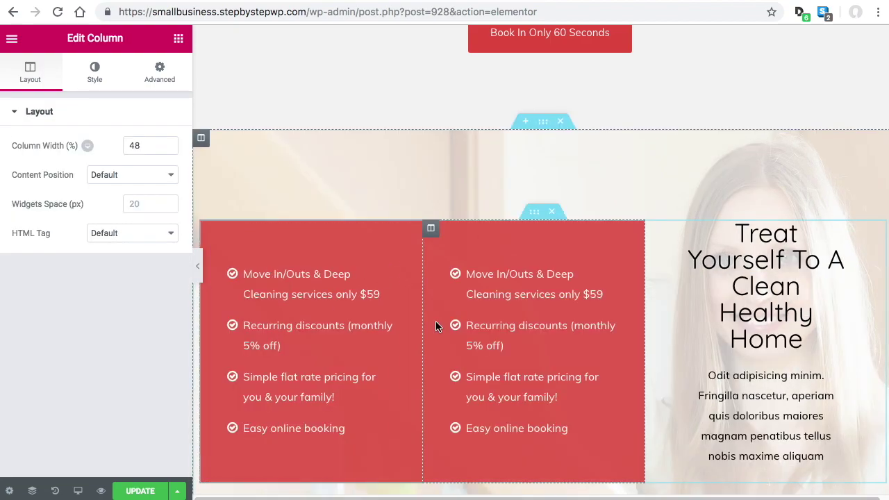
{"action": "right_click", "coordinate": [431, 232]}
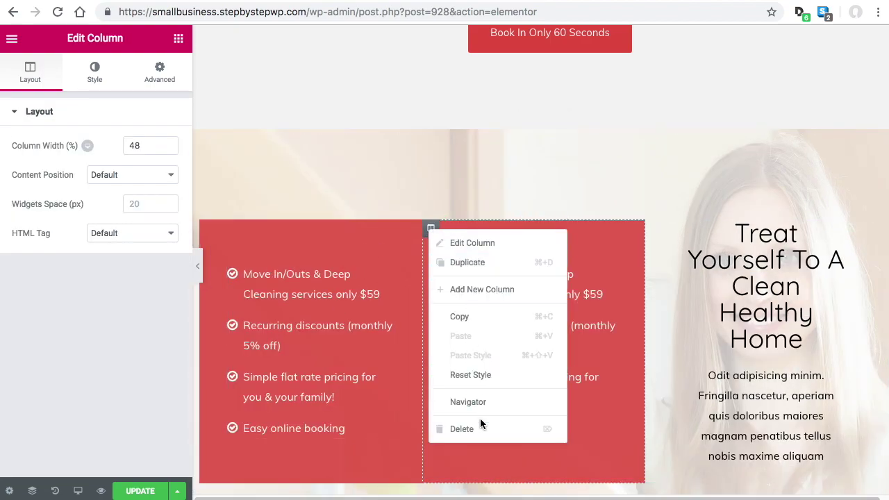
{"action": "left_click", "coordinate": [482, 424]}
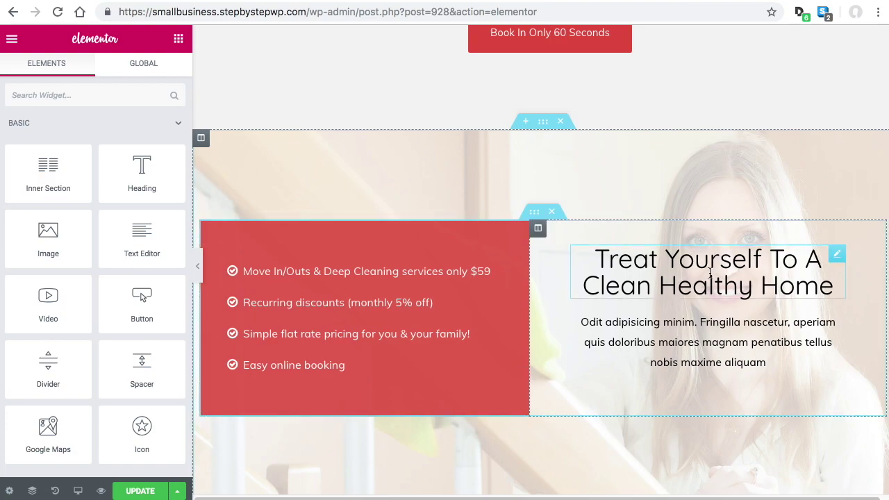
{"action": "right_click", "coordinate": [764, 258]}
{"action": "left_click", "coordinate": [802, 303]}
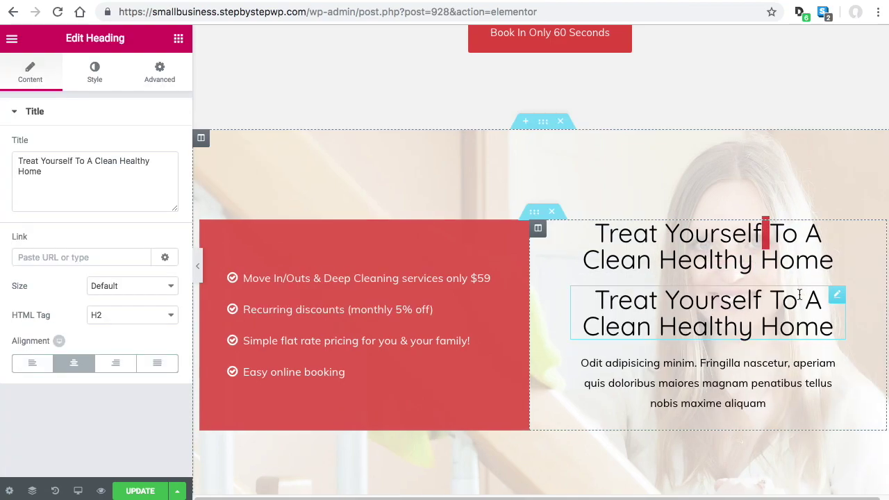
{"action": "left_click_drag", "start_coordinate": [837, 228], "coordinate": [506, 146]}
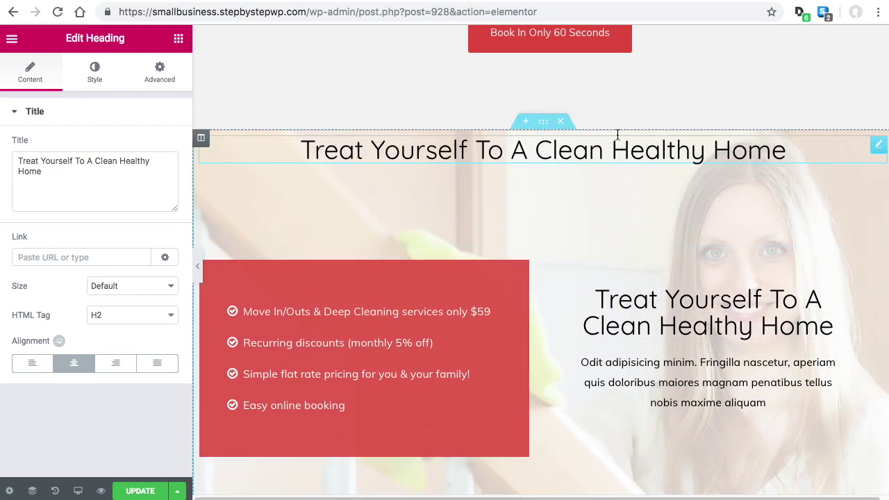
{"action": "right_click", "coordinate": [878, 149]}
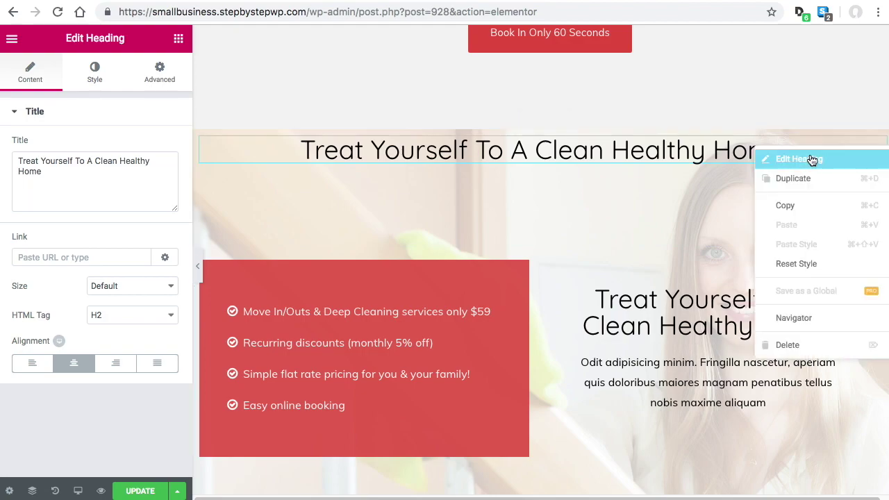
{"action": "left_click", "coordinate": [792, 343]}
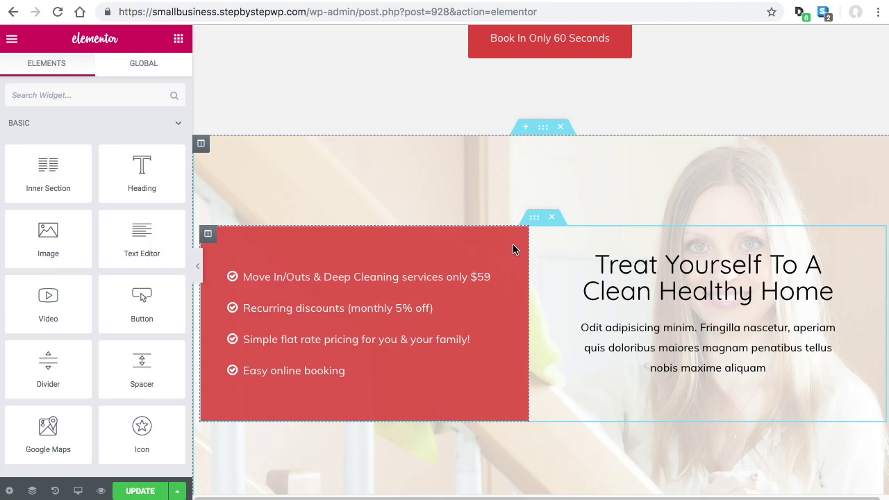
{"action": "scroll", "coordinate": [521, 248], "scroll_direction": "up", "scroll_amount": 3}
{"action": "scroll", "coordinate": [530, 247], "scroll_direction": "up", "scroll_amount": 3}
{"action": "scroll", "coordinate": [590, 324], "scroll_direction": "down", "scroll_amount": 7}
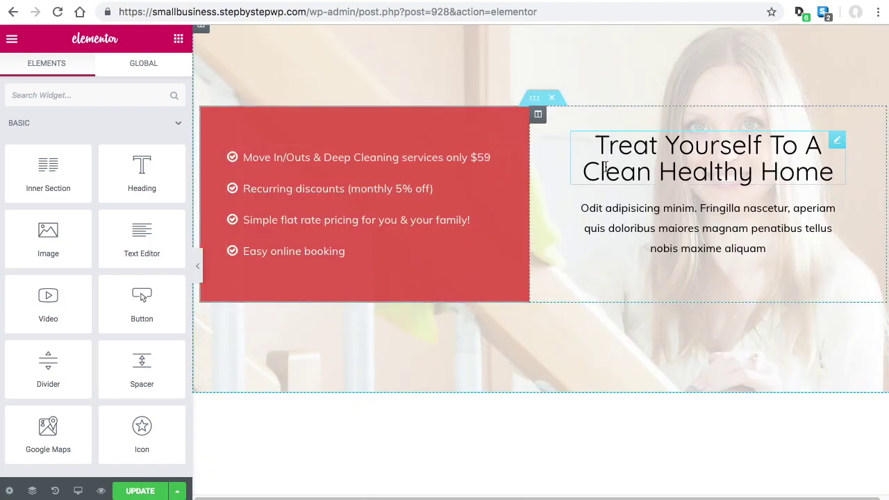
{"action": "scroll", "coordinate": [597, 152], "scroll_direction": "up", "scroll_amount": 1}
{"action": "scroll", "coordinate": [597, 153], "scroll_direction": "up", "scroll_amount": 1}
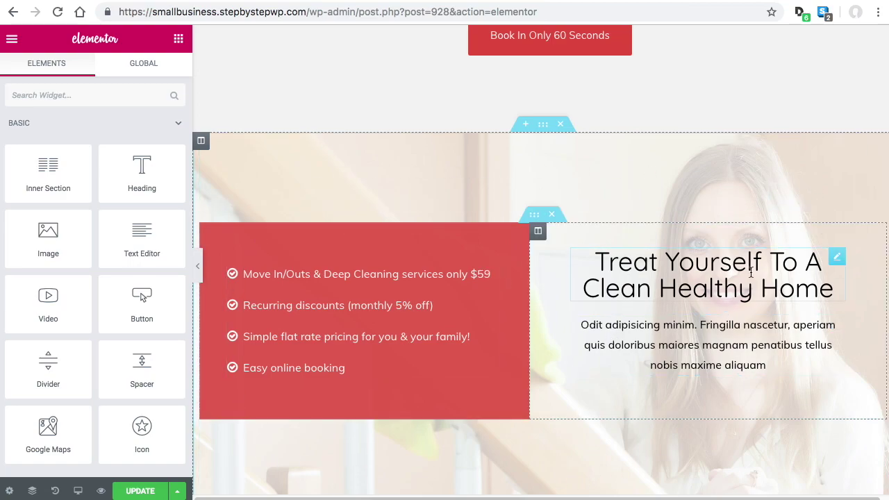
{"action": "scroll", "coordinate": [428, 324], "scroll_direction": "down", "scroll_amount": 1}
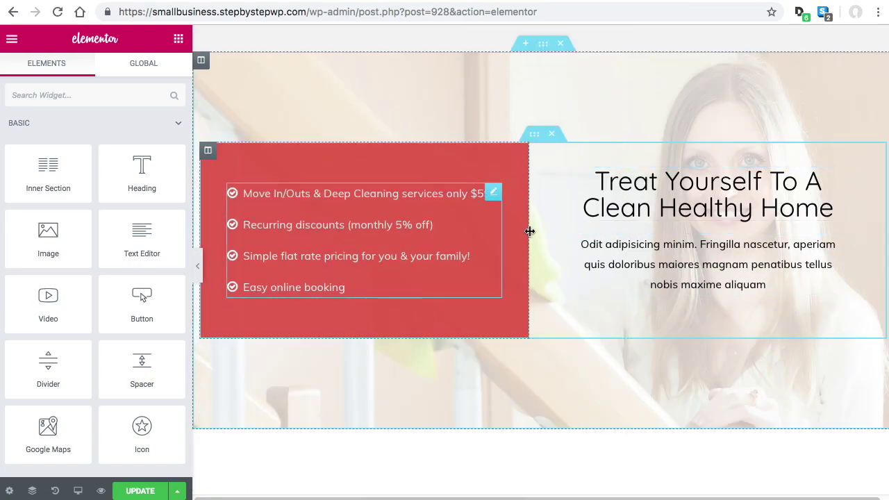
{"action": "scroll", "coordinate": [659, 209], "scroll_direction": "up", "scroll_amount": 1}
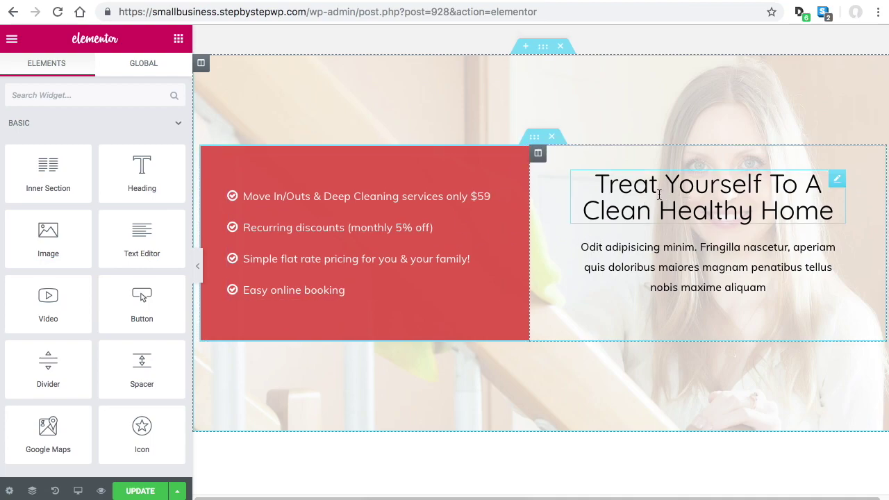
{"action": "scroll", "coordinate": [689, 240], "scroll_direction": "up", "scroll_amount": 1}
{"action": "scroll", "coordinate": [689, 240], "scroll_direction": "down", "scroll_amount": 15}
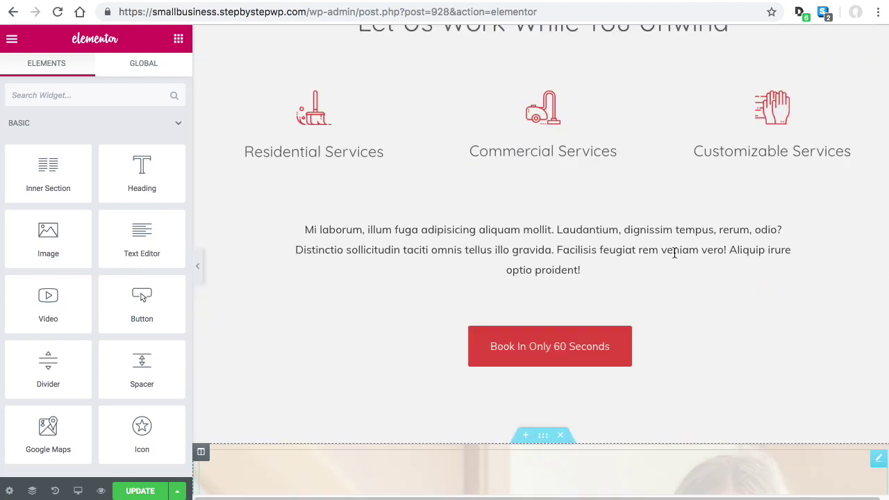
{"action": "scroll", "coordinate": [684, 247], "scroll_direction": "up", "scroll_amount": 8}
{"action": "scroll", "coordinate": [682, 247], "scroll_direction": "up", "scroll_amount": 6}
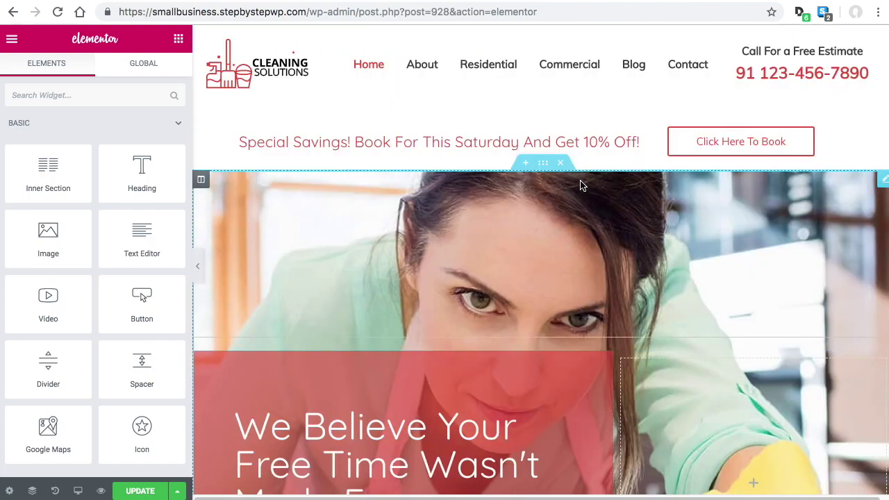
{"action": "scroll", "coordinate": [690, 256], "scroll_direction": "down", "scroll_amount": 3}
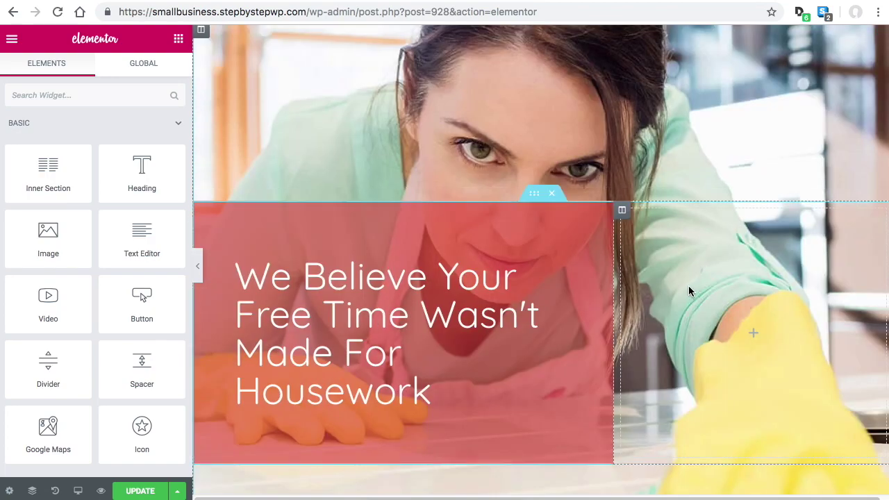
{"action": "scroll", "coordinate": [688, 285], "scroll_direction": "down", "scroll_amount": 2}
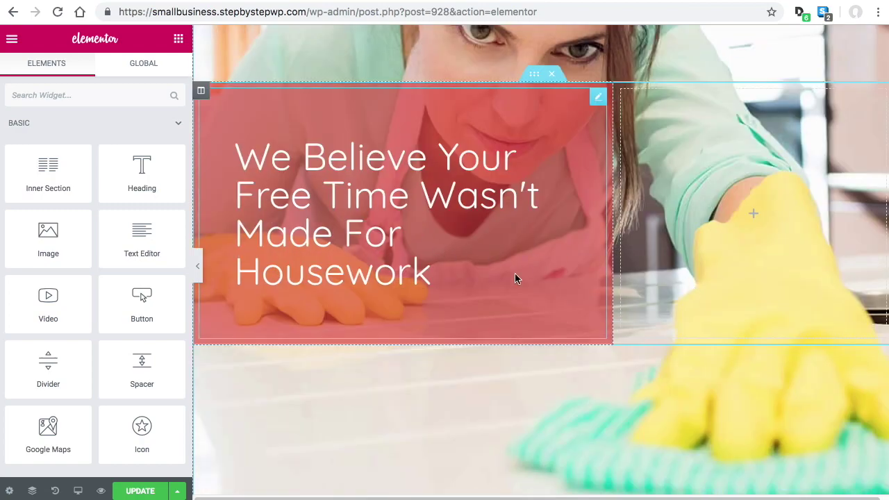
{"action": "scroll", "coordinate": [757, 261], "scroll_direction": "down", "scroll_amount": 5}
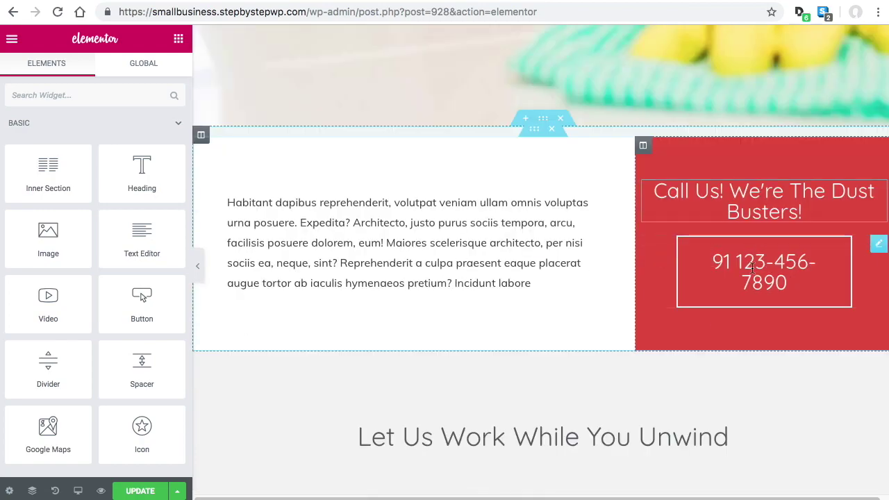
{"action": "scroll", "coordinate": [752, 267], "scroll_direction": "down", "scroll_amount": 2}
{"action": "scroll", "coordinate": [577, 366], "scroll_direction": "down", "scroll_amount": 5}
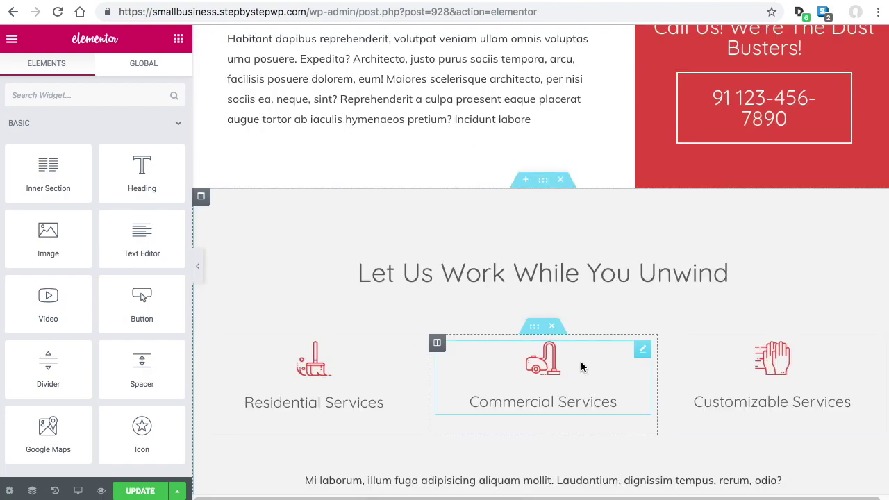
{"action": "scroll", "coordinate": [687, 365], "scroll_direction": "down", "scroll_amount": 3}
{"action": "scroll", "coordinate": [680, 358], "scroll_direction": "down", "scroll_amount": 3}
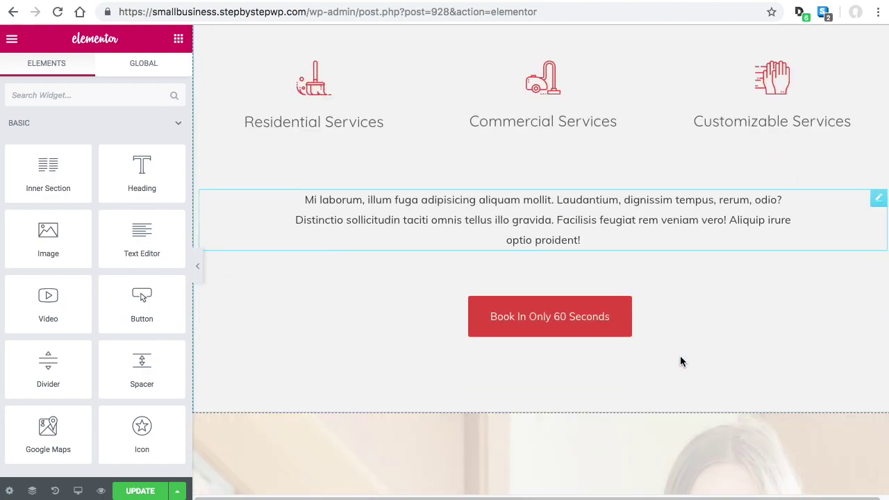
{"action": "scroll", "coordinate": [680, 355], "scroll_direction": "down", "scroll_amount": 2}
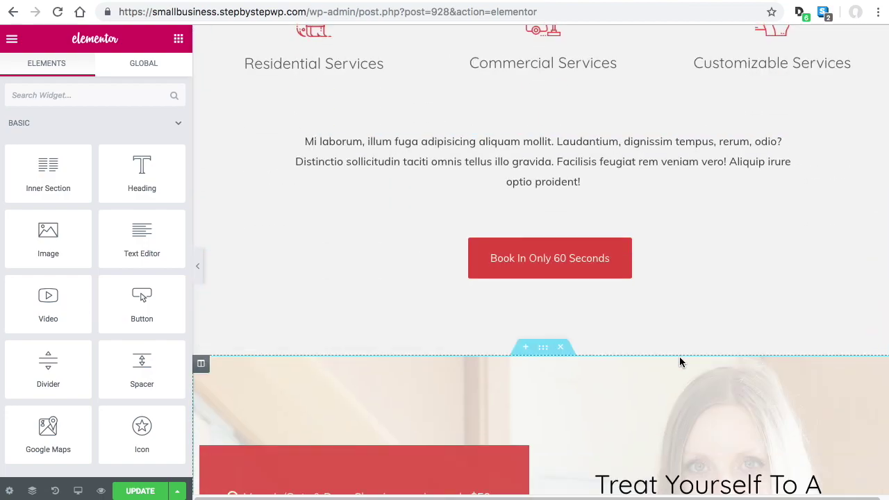
{"action": "scroll", "coordinate": [679, 357], "scroll_direction": "down", "scroll_amount": 10}
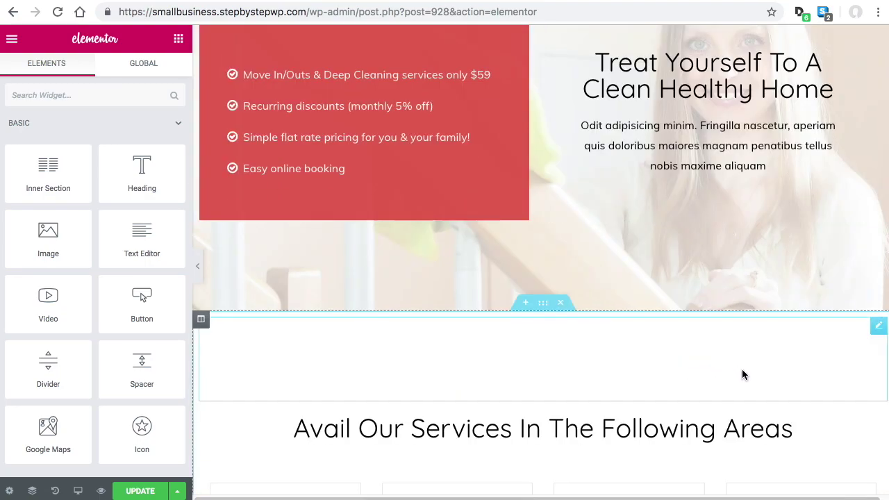
{"action": "left_click", "coordinate": [142, 491]}
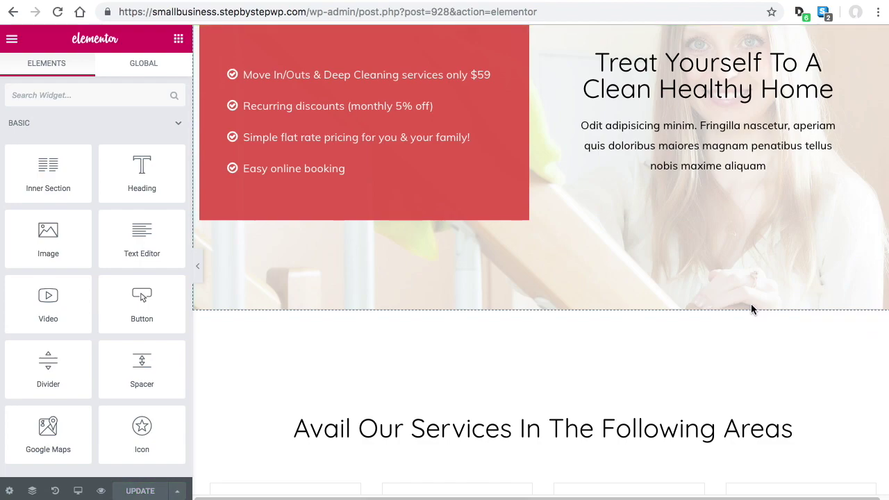
Leave Elementor via the main menu's Exit to Dashboard option
{"action": "left_click", "coordinate": [15, 40]}
{"action": "left_click", "coordinate": [15, 40]}
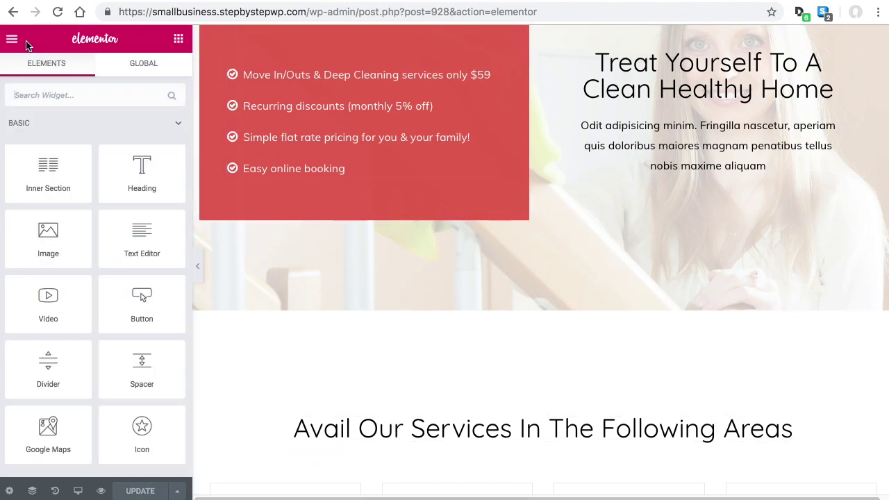
{"action": "left_click", "coordinate": [17, 42]}
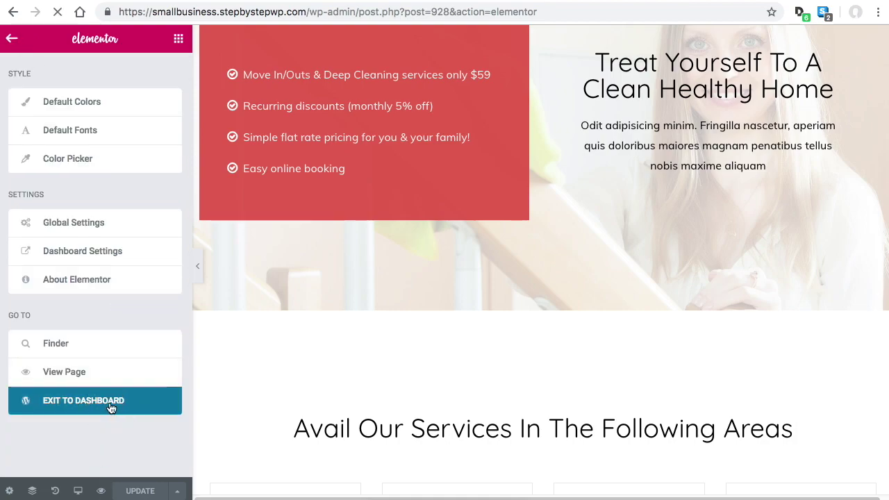
{"action": "left_click", "coordinate": [111, 407]}
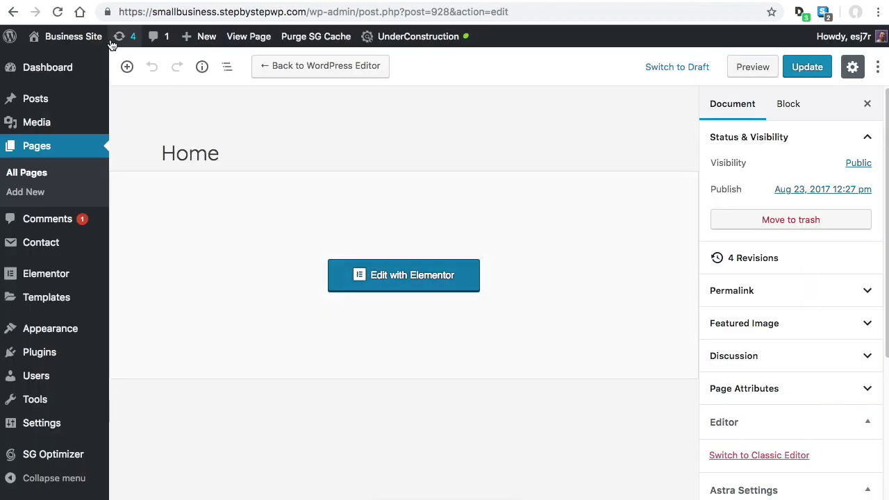
Visit the live Cleaning Solutions site and scroll through the home page
{"action": "mouse_move", "coordinate": [71, 38]}
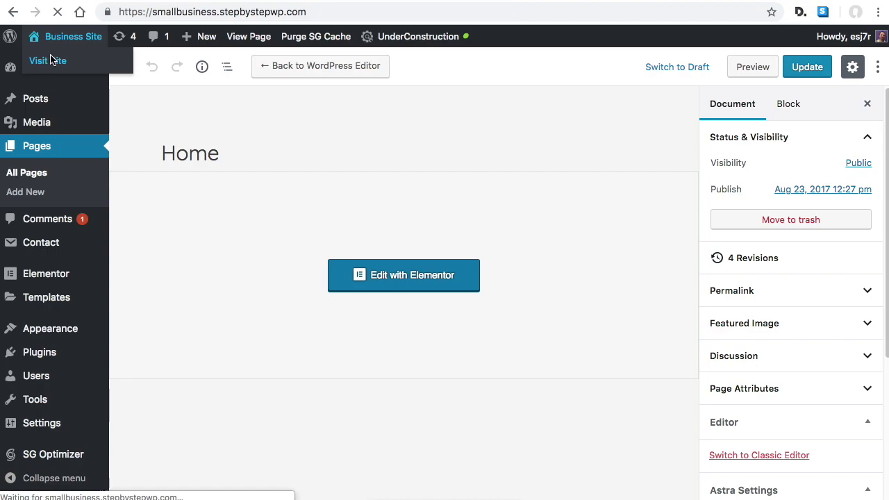
{"action": "scroll", "coordinate": [611, 149], "scroll_direction": "down", "scroll_amount": 2}
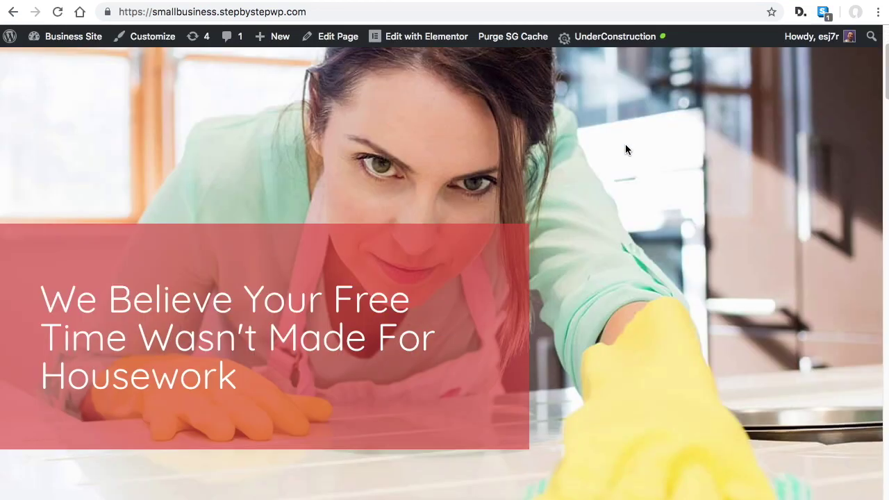
{"action": "scroll", "coordinate": [624, 149], "scroll_direction": "down", "scroll_amount": 15}
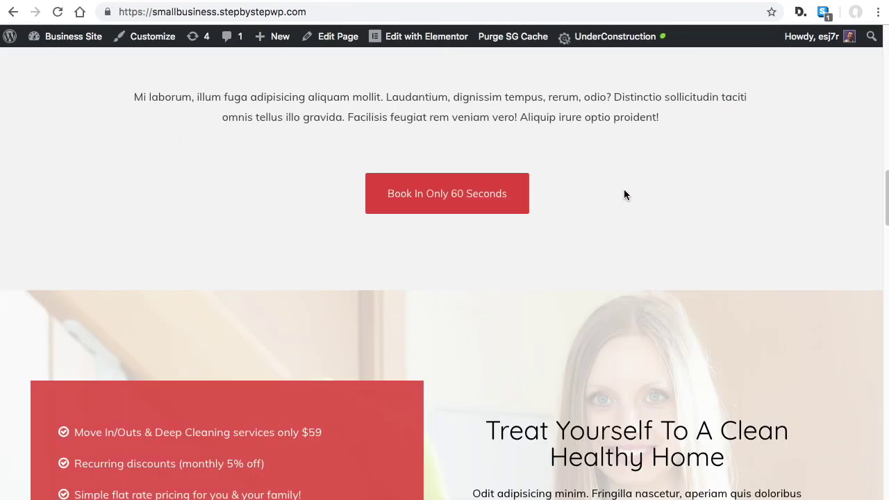
{"action": "scroll", "coordinate": [624, 194], "scroll_direction": "down", "scroll_amount": 8}
{"action": "scroll", "coordinate": [601, 295], "scroll_direction": "up", "scroll_amount": 12}
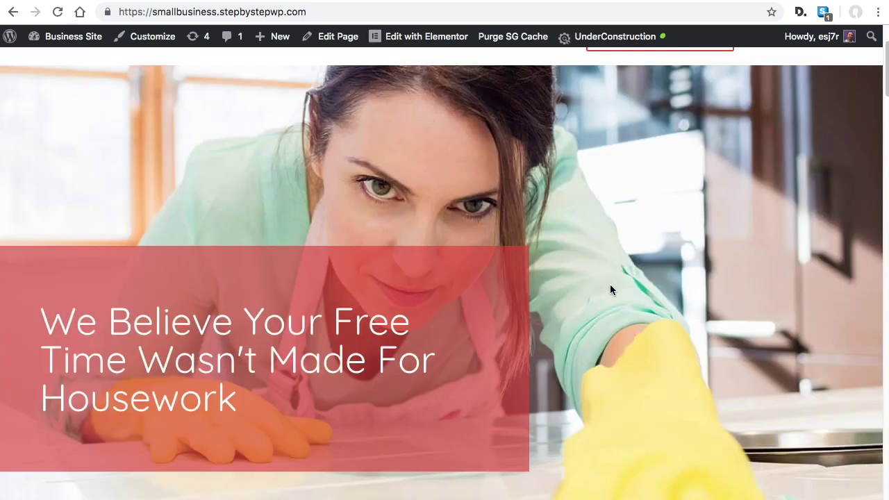
{"action": "scroll", "coordinate": [611, 285], "scroll_direction": "up", "scroll_amount": 3}
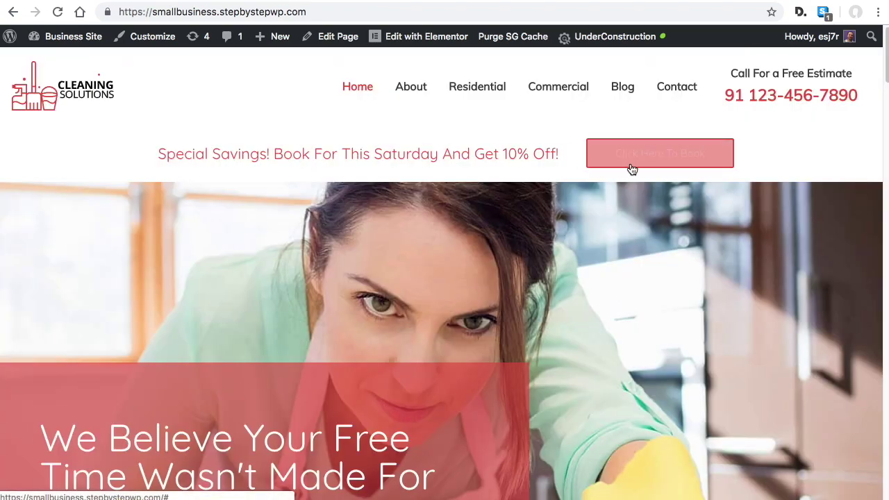
Test the Click Here To Book link, then reopen the home page in Elementor
{"action": "left_click", "coordinate": [631, 170]}
{"action": "left_click", "coordinate": [639, 123]}
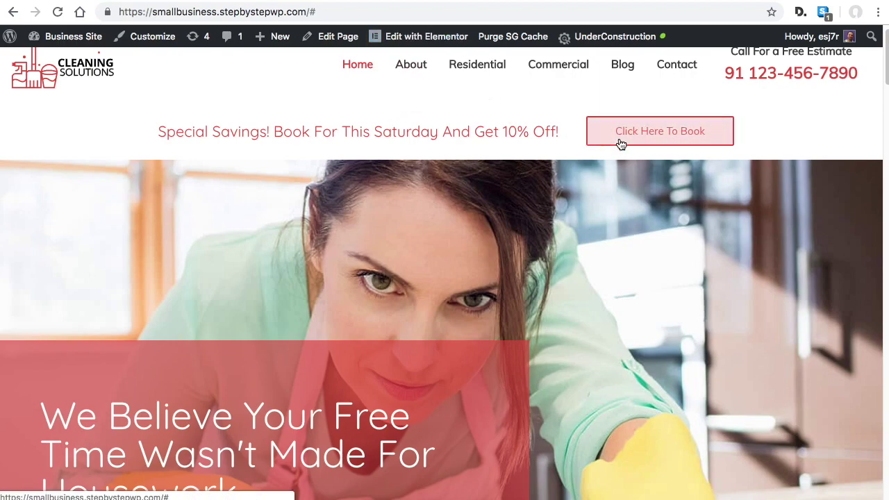
{"action": "left_click", "coordinate": [424, 38]}
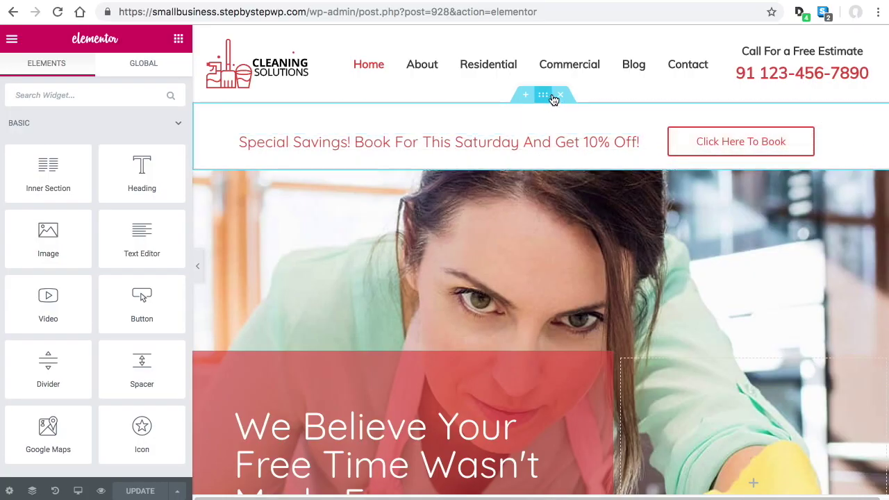
Delete the Special Savings banner so the hero sits directly under the header
{"action": "left_click", "coordinate": [561, 96]}
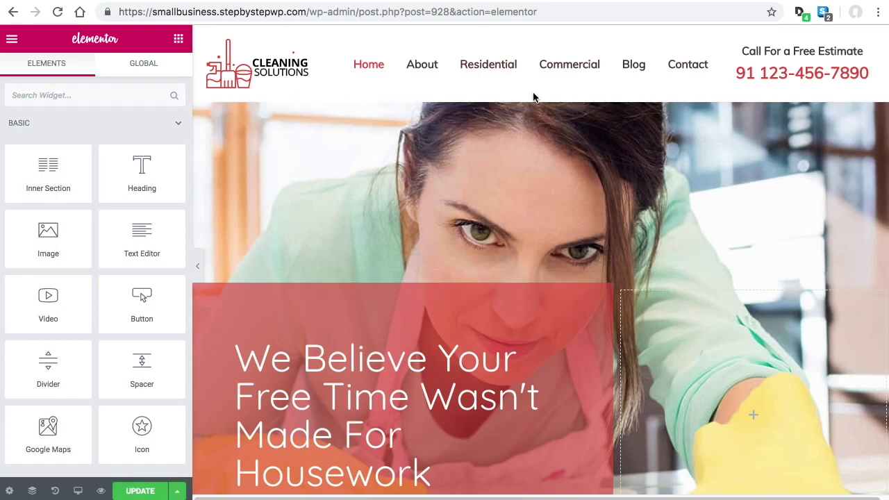
{"action": "scroll", "coordinate": [595, 174], "scroll_direction": "down", "scroll_amount": 12}
{"action": "scroll", "coordinate": [598, 236], "scroll_direction": "down", "scroll_amount": 9}
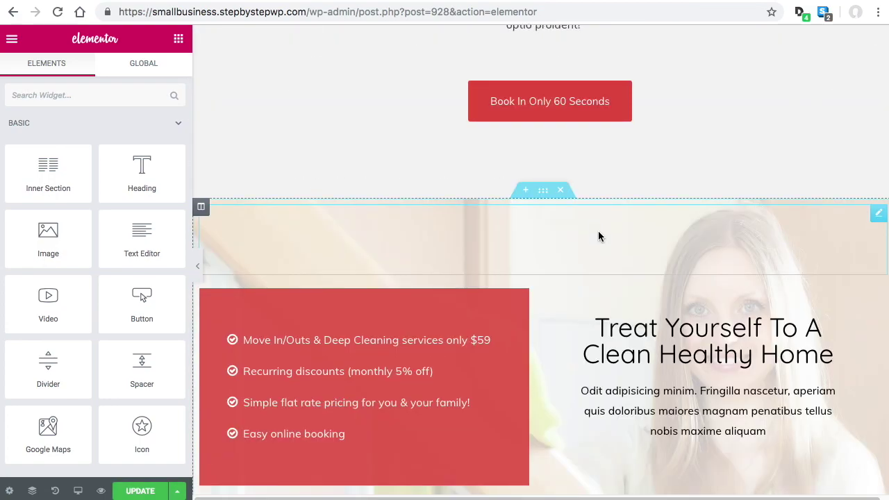
Delete the 'Book In Only 60 Seconds' button widget above the Treat Yourself section
{"action": "scroll", "coordinate": [597, 246], "scroll_direction": "up", "scroll_amount": 3}
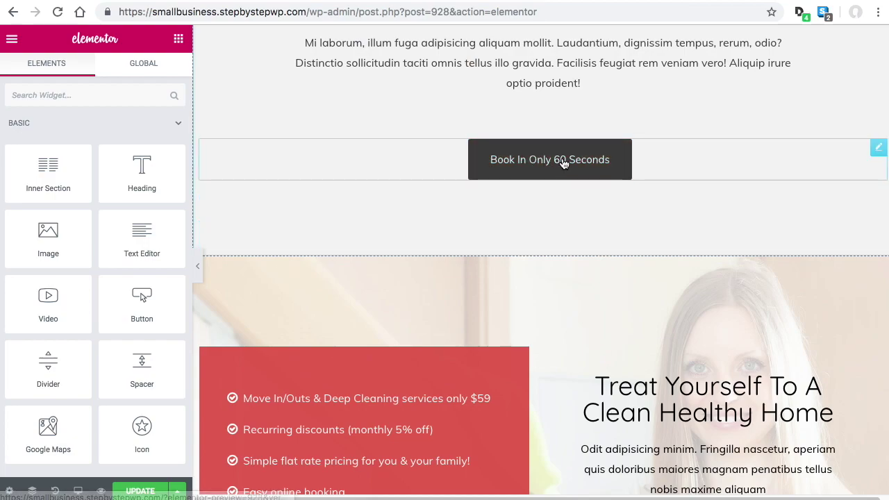
{"action": "left_click", "coordinate": [599, 162]}
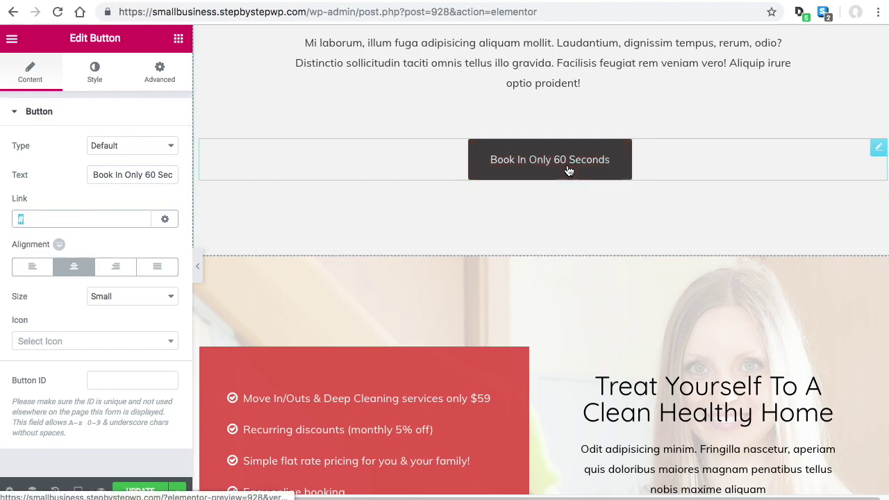
{"action": "scroll", "coordinate": [678, 234], "scroll_direction": "down", "scroll_amount": 1}
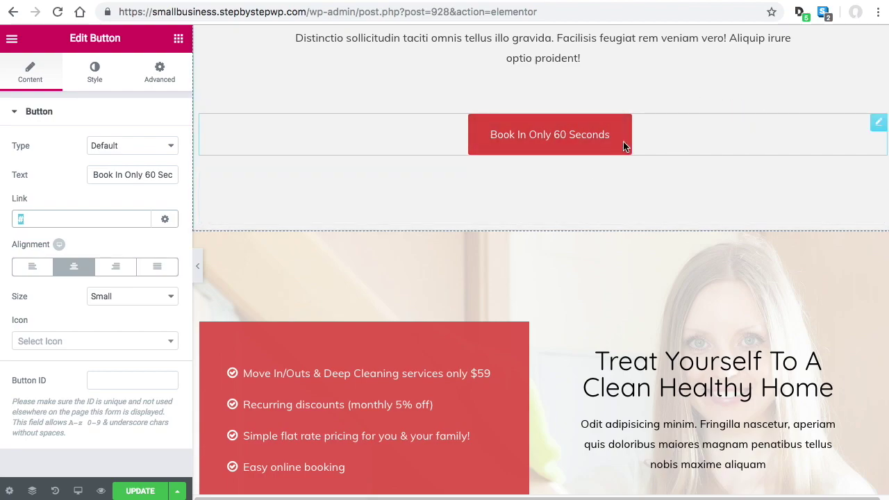
{"action": "right_click", "coordinate": [657, 129]}
{"action": "left_click", "coordinate": [639, 323]}
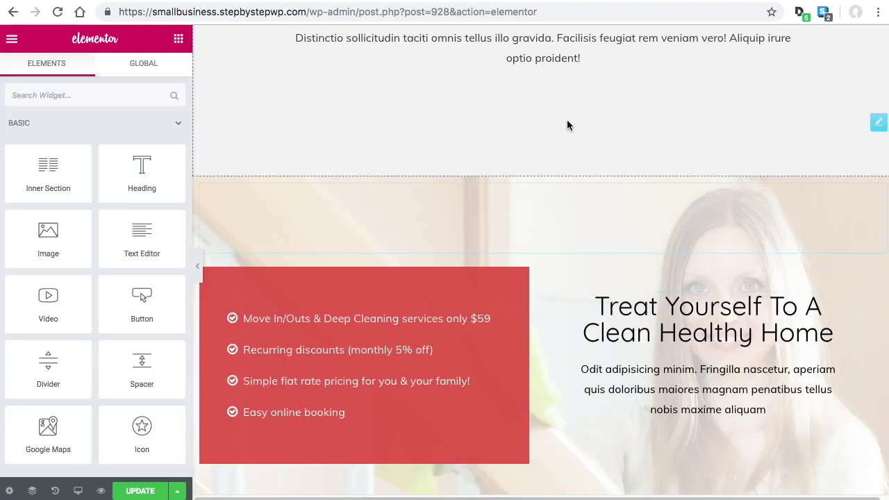
{"action": "scroll", "coordinate": [567, 125], "scroll_direction": "down", "scroll_amount": 15}
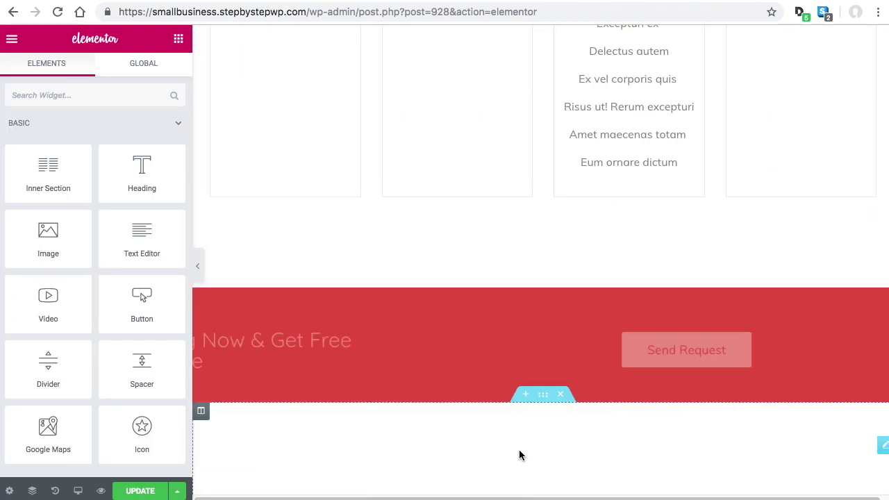
Scroll the Home page down to the footer and back, then exit Elementor to the dashboard
{"action": "scroll", "coordinate": [685, 312], "scroll_direction": "down", "scroll_amount": 20}
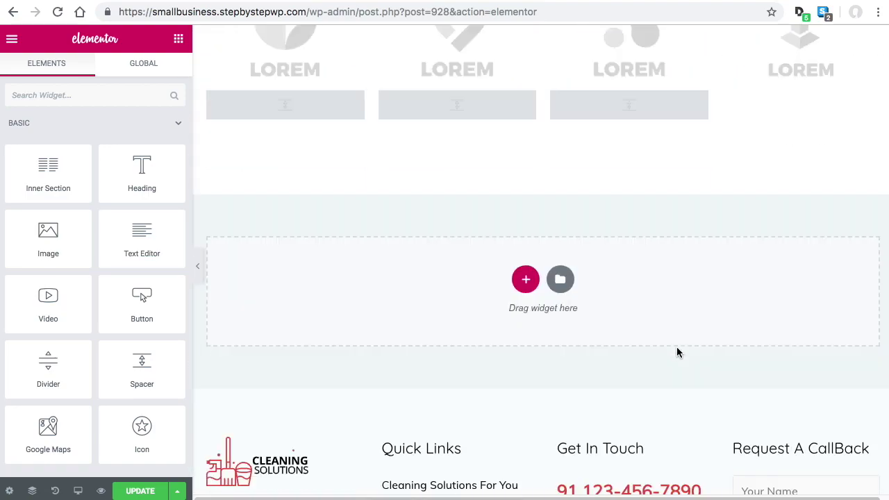
{"action": "scroll", "coordinate": [677, 347], "scroll_direction": "up", "scroll_amount": 4}
{"action": "scroll", "coordinate": [694, 361], "scroll_direction": "down", "scroll_amount": 6}
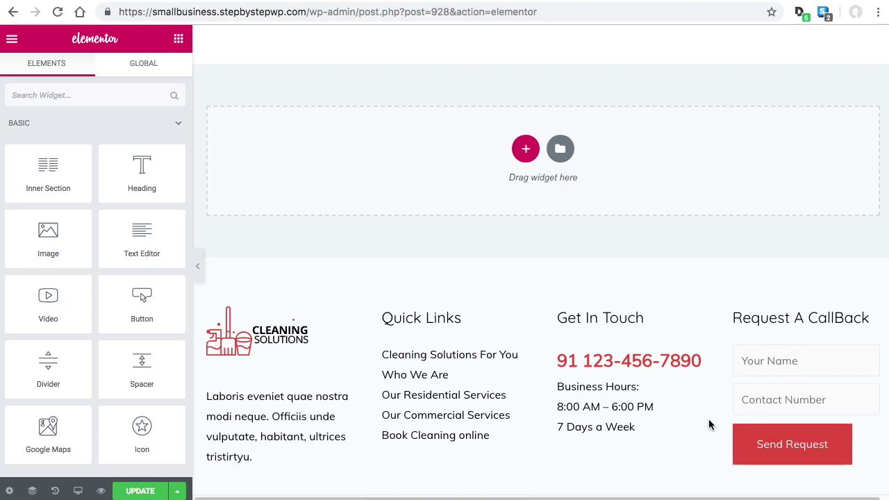
{"action": "scroll", "coordinate": [708, 416], "scroll_direction": "up", "scroll_amount": 15}
{"action": "scroll", "coordinate": [729, 393], "scroll_direction": "up", "scroll_amount": 20}
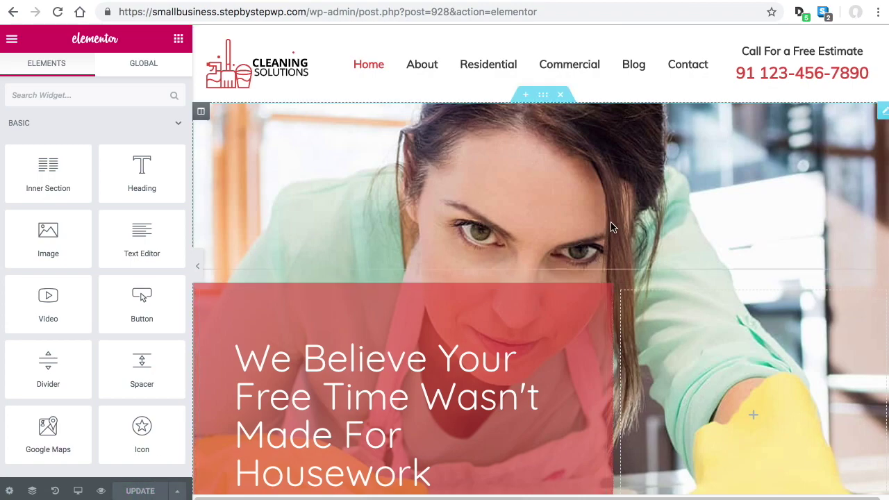
{"action": "left_click", "coordinate": [14, 39]}
{"action": "left_click", "coordinate": [86, 401]}
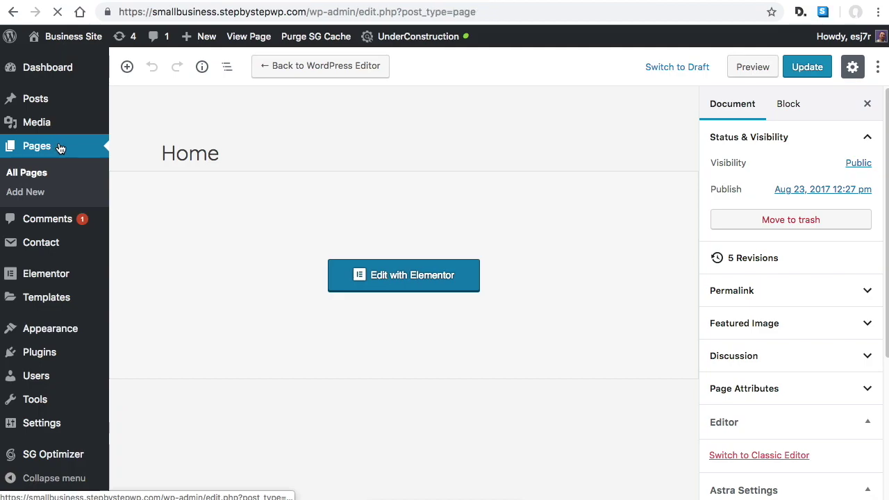
Edit the Contact page with Elementor from the Pages list
{"action": "scroll", "coordinate": [357, 218], "scroll_direction": "down", "scroll_amount": 5}
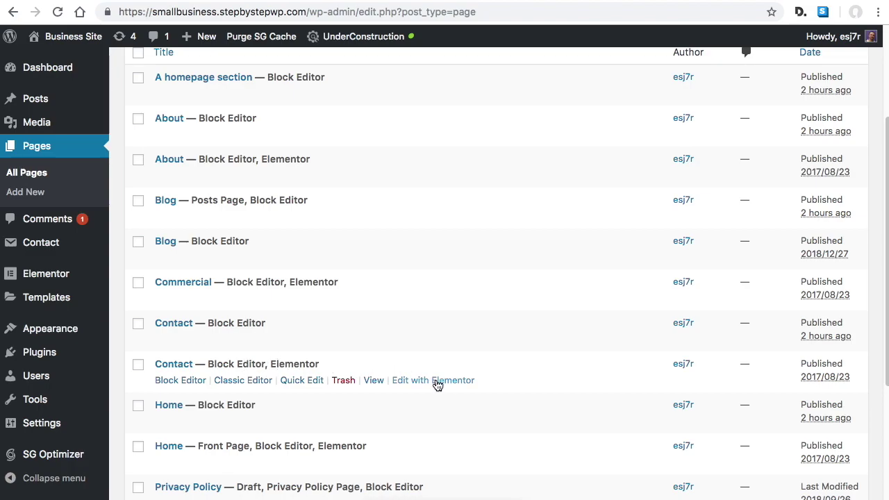
{"action": "left_click", "coordinate": [430, 384]}
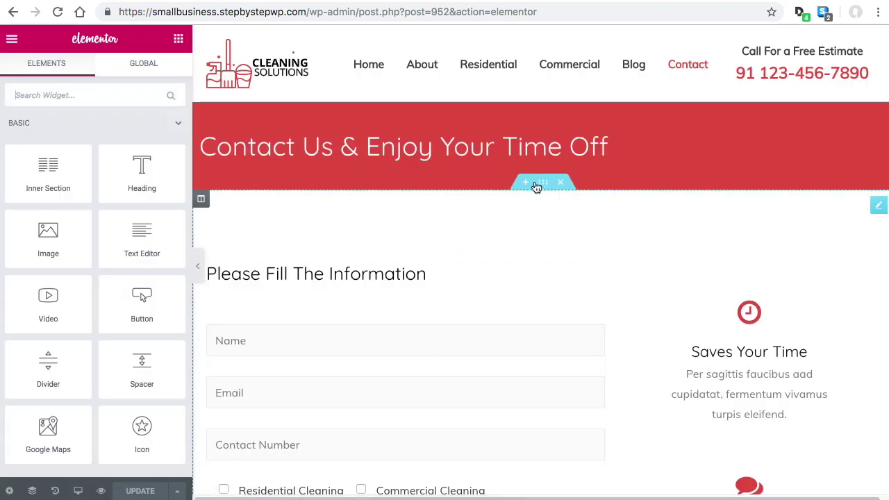
Inspect the form widget's Appointment Booking shortcode, then exit Elementor to the dashboard
{"action": "scroll", "coordinate": [643, 347], "scroll_direction": "down", "scroll_amount": 3}
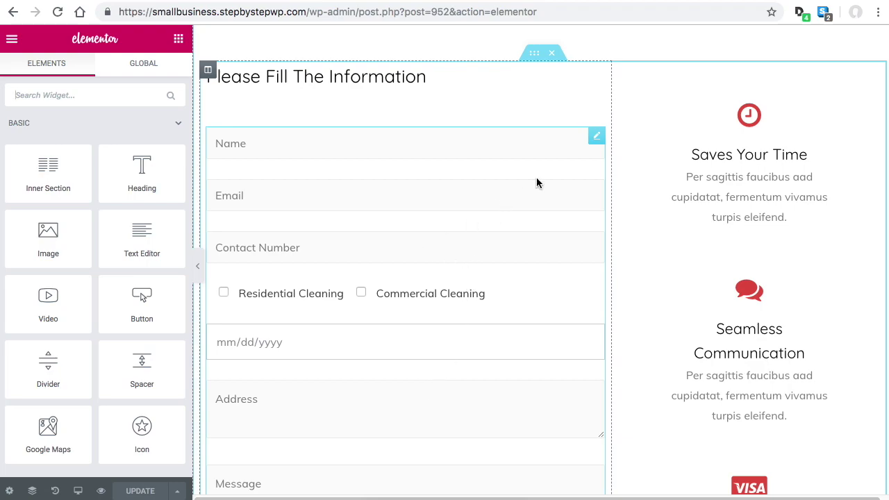
{"action": "left_click", "coordinate": [596, 135]}
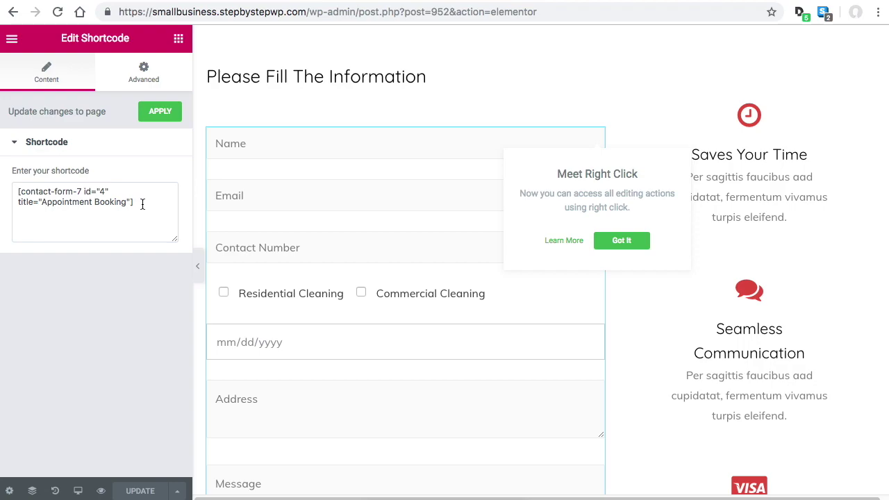
{"action": "left_click", "coordinate": [148, 204]}
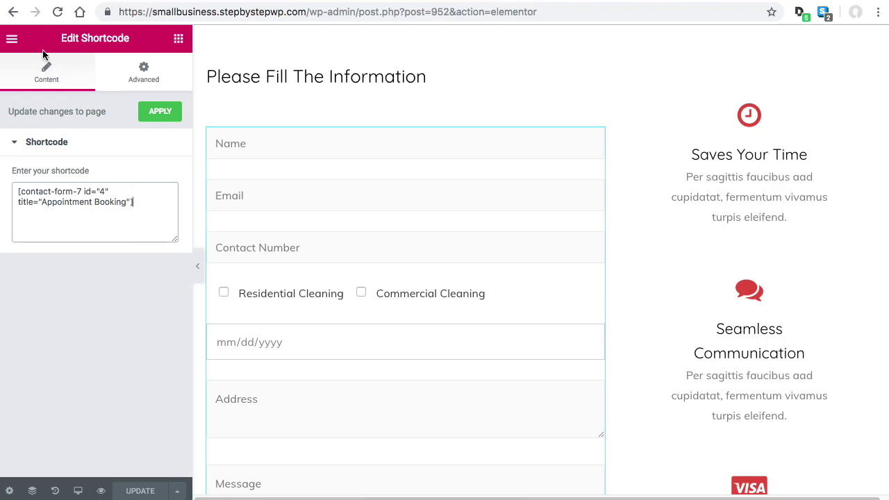
{"action": "left_click", "coordinate": [12, 38]}
{"action": "left_click", "coordinate": [94, 398]}
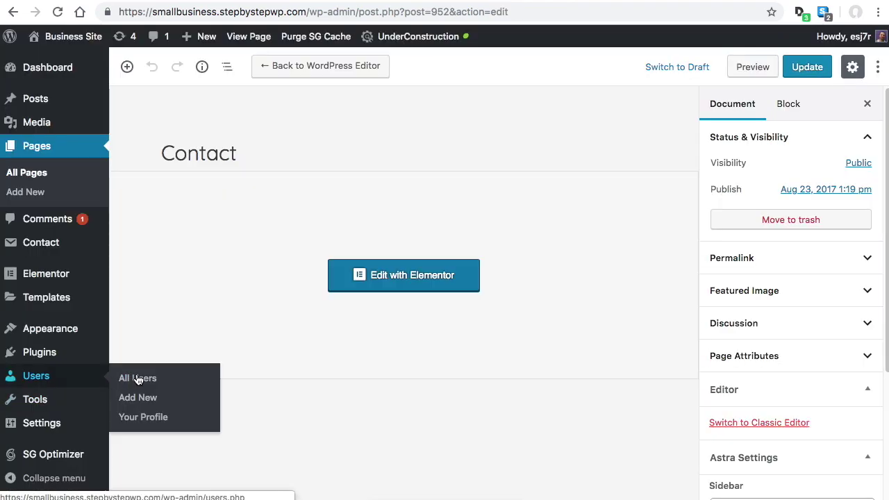
Go to Contact > Contact Forms and look at Contact form 1's shortcode
{"action": "left_click", "coordinate": [51, 247]}
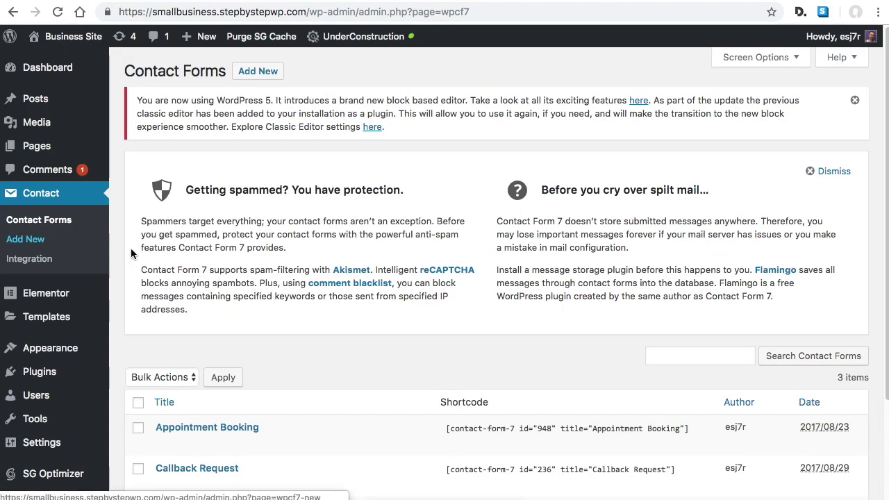
{"action": "scroll", "coordinate": [198, 242], "scroll_direction": "down", "scroll_amount": 4}
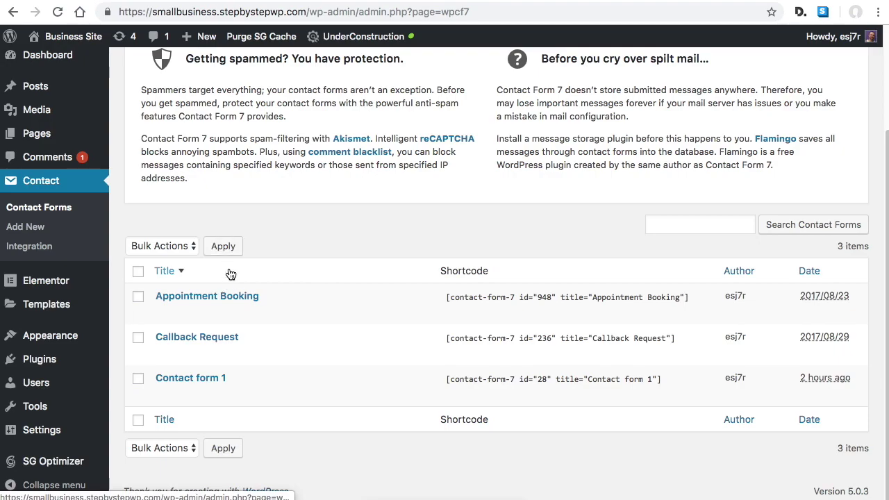
{"action": "mouse_move", "coordinate": [218, 334]}
{"action": "left_click_drag", "start_coordinate": [522, 383], "coordinate": [654, 377]}
{"action": "left_click", "coordinate": [620, 377]}
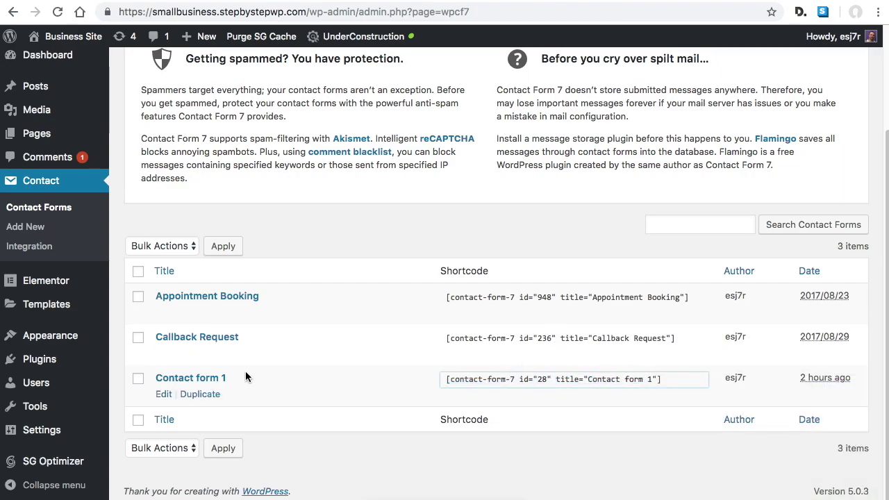
Review Contact form 1's Mail tab To, From and Subject fields, then return to the forms list
{"action": "left_click", "coordinate": [165, 395]}
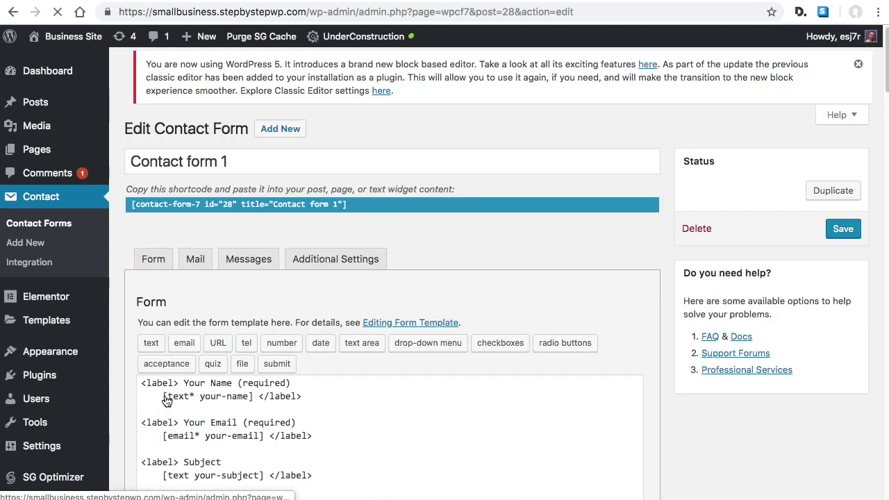
{"action": "scroll", "coordinate": [490, 347], "scroll_direction": "down", "scroll_amount": 4}
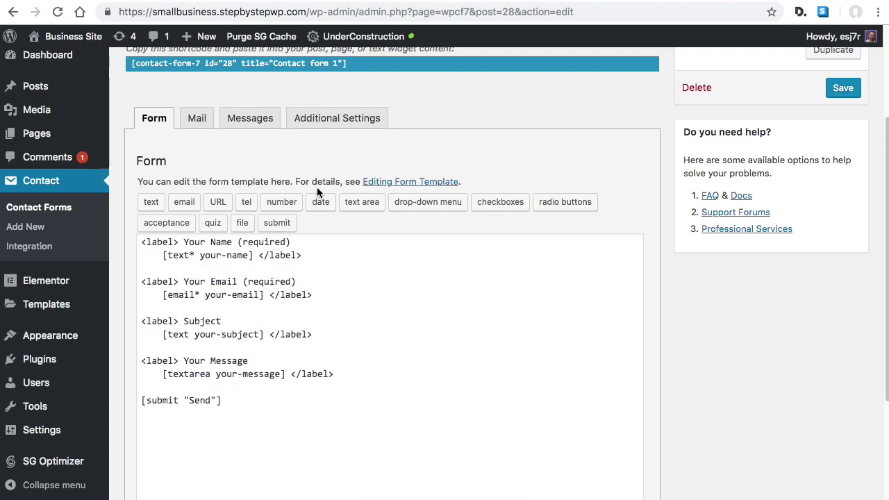
{"action": "left_click", "coordinate": [202, 122]}
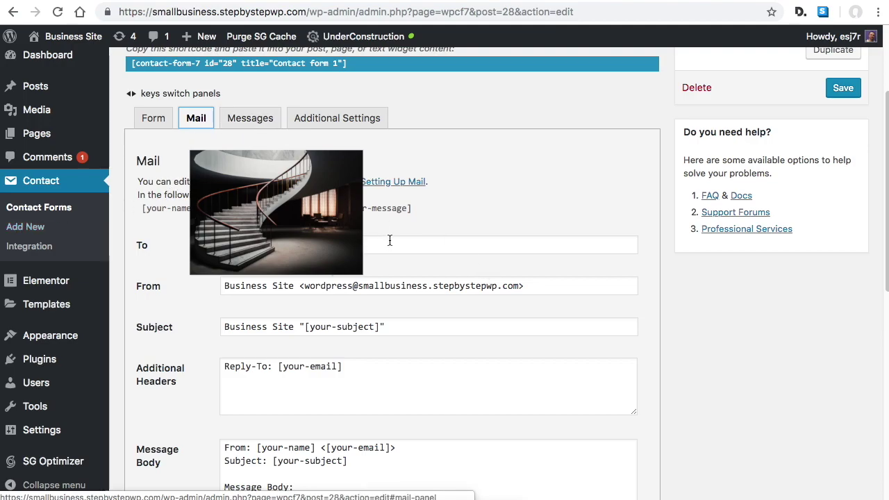
{"action": "scroll", "coordinate": [444, 308], "scroll_direction": "down", "scroll_amount": 1}
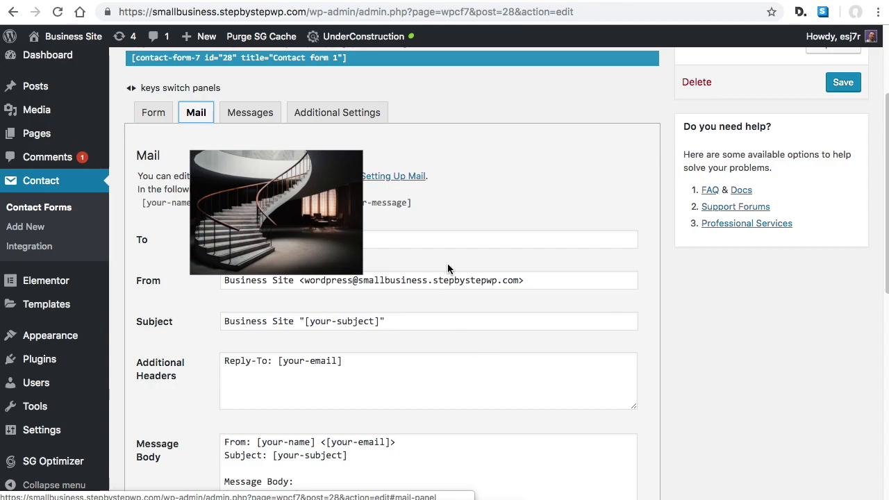
{"action": "scroll", "coordinate": [514, 305], "scroll_direction": "down", "scroll_amount": 1}
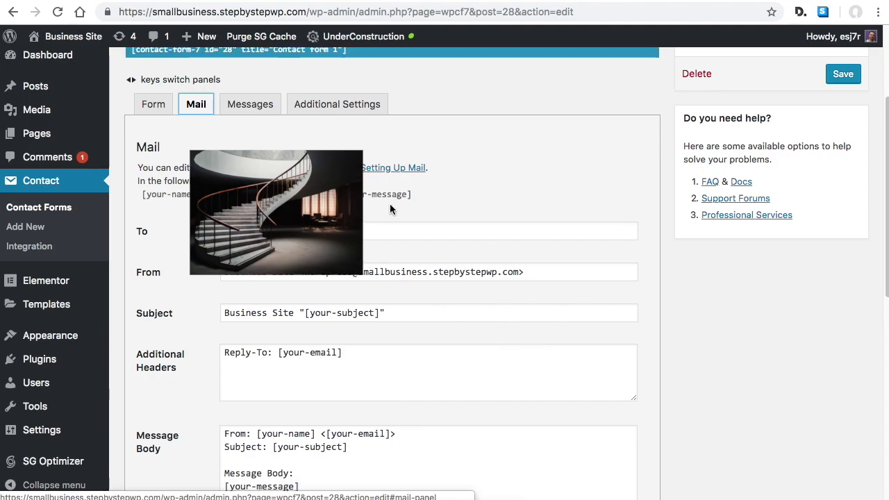
{"action": "scroll", "coordinate": [479, 337], "scroll_direction": "down", "scroll_amount": 3}
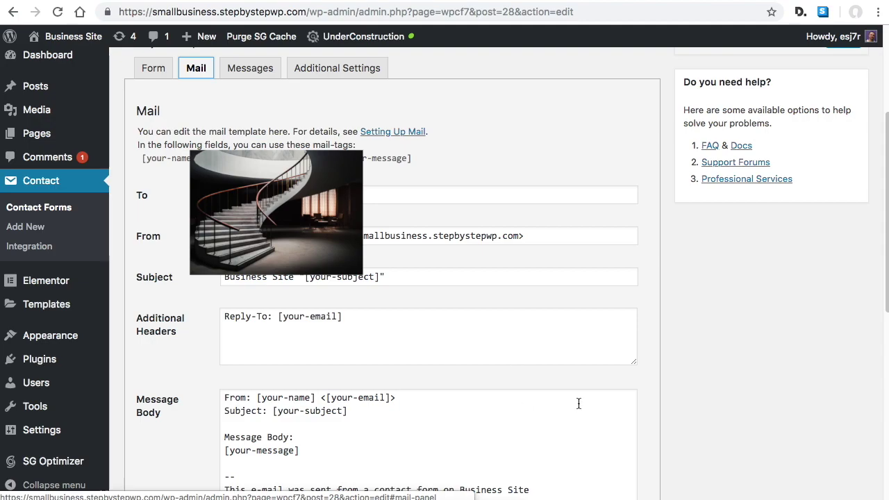
{"action": "left_click", "coordinate": [63, 210]}
Copy Contact form 1's shortcode from the Contact Forms list
{"action": "scroll", "coordinate": [445, 284], "scroll_direction": "down", "scroll_amount": 3}
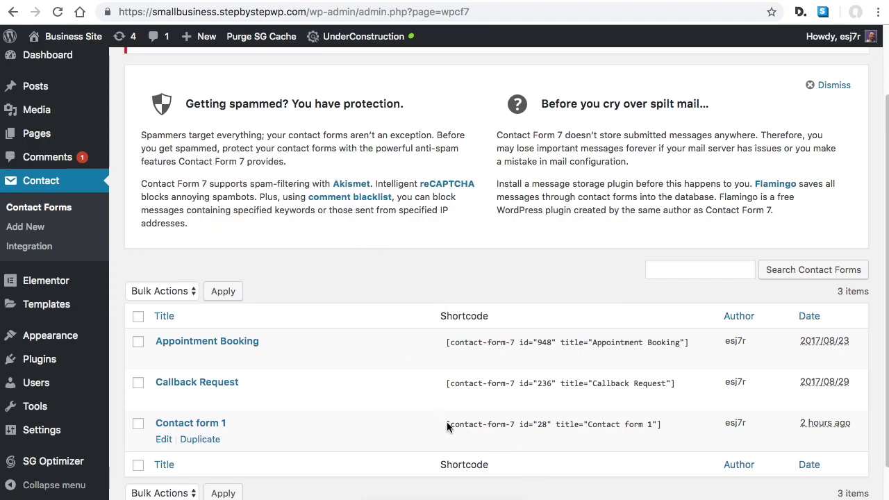
{"action": "left_click", "coordinate": [447, 426]}
{"action": "left_click", "coordinate": [447, 426]}
{"action": "left_click", "coordinate": [448, 426]}
{"action": "left_click_drag", "start_coordinate": [448, 426], "coordinate": [674, 423]}
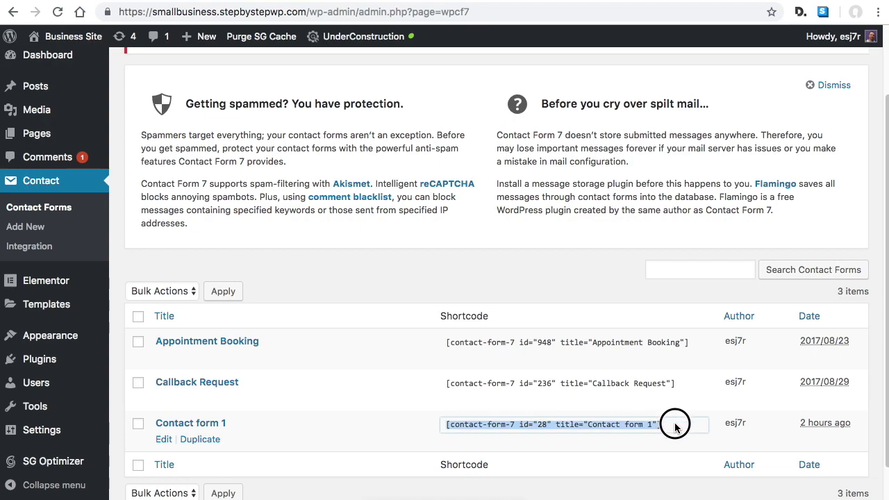
{"action": "right_click", "coordinate": [630, 431]}
{"action": "left_click", "coordinate": [653, 454]}
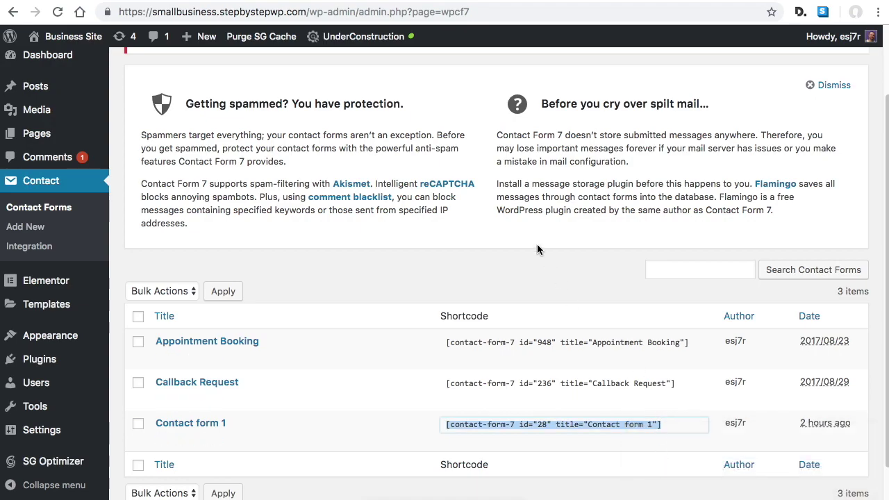
Open the Contact page in Elementor from the Pages list
{"action": "left_click", "coordinate": [41, 133]}
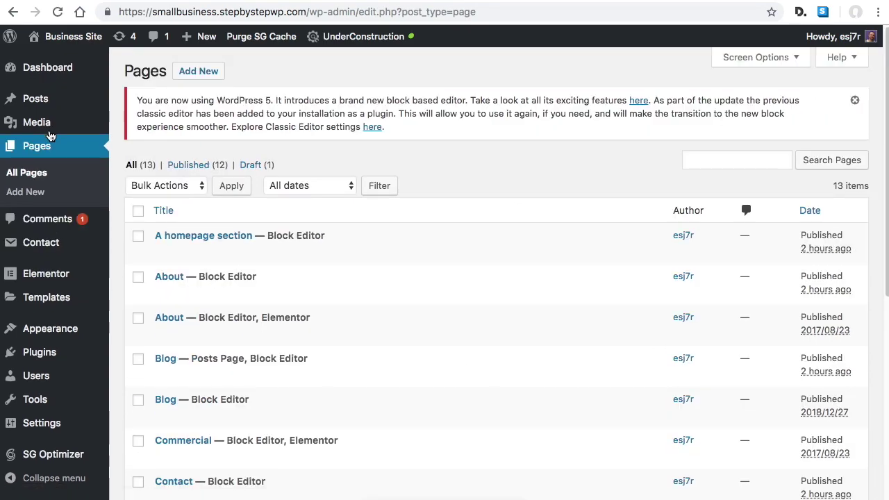
{"action": "scroll", "coordinate": [255, 299], "scroll_direction": "down", "scroll_amount": 3}
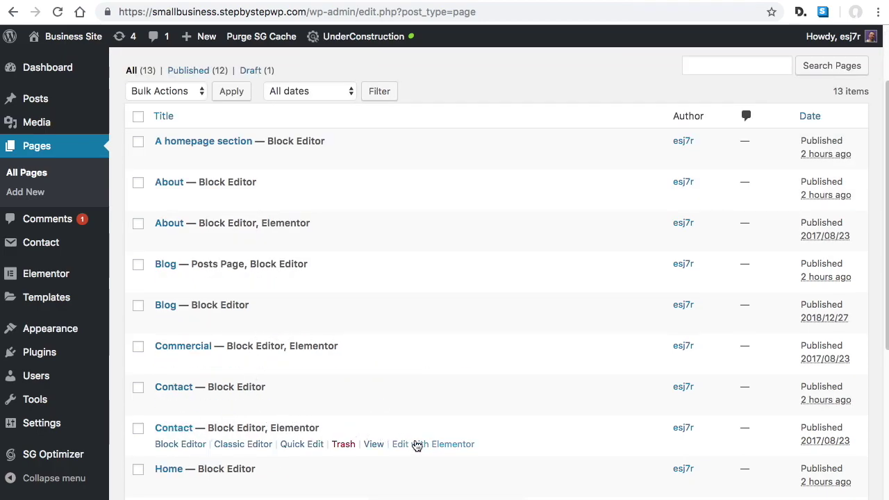
{"action": "left_click", "coordinate": [437, 445]}
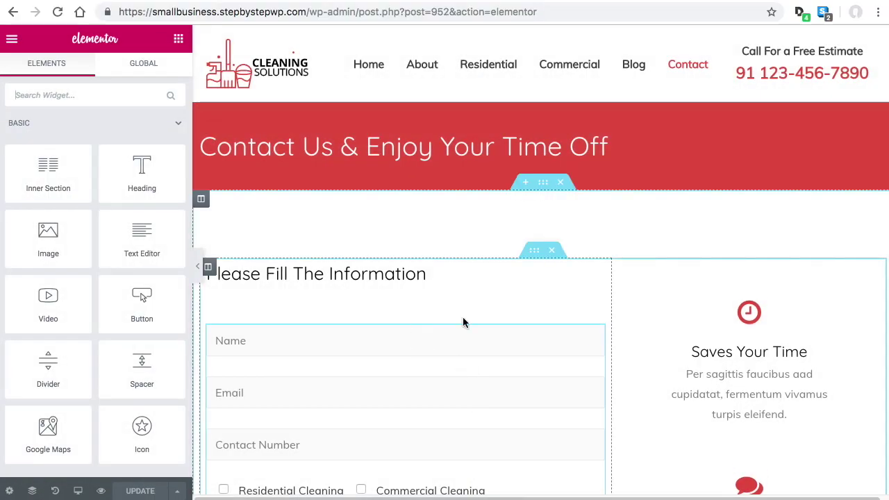
{"action": "mouse_move", "coordinate": [591, 380]}
Replace the form widget's Appointment Booking shortcode with Contact form 1's and update the page
{"action": "left_click", "coordinate": [595, 334]}
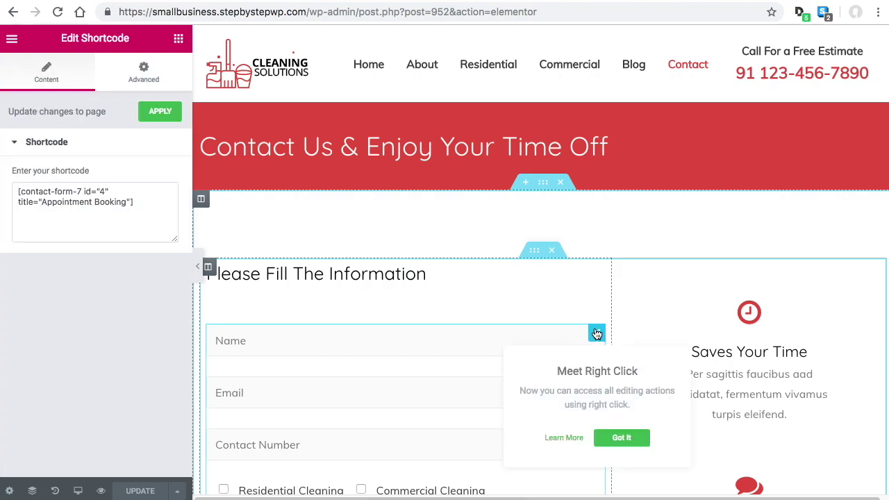
{"action": "left_click", "coordinate": [145, 202]}
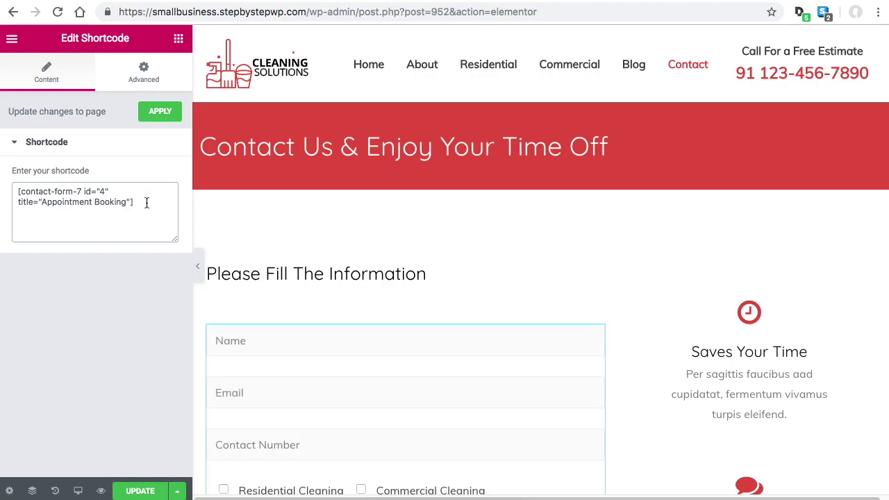
{"action": "key", "text": "super+v"}
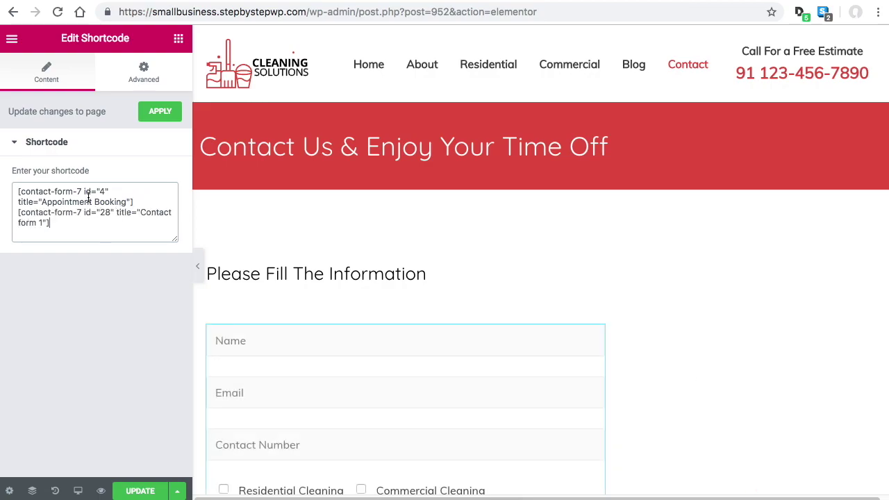
{"action": "left_click_drag", "start_coordinate": [151, 200], "coordinate": [9, 196]}
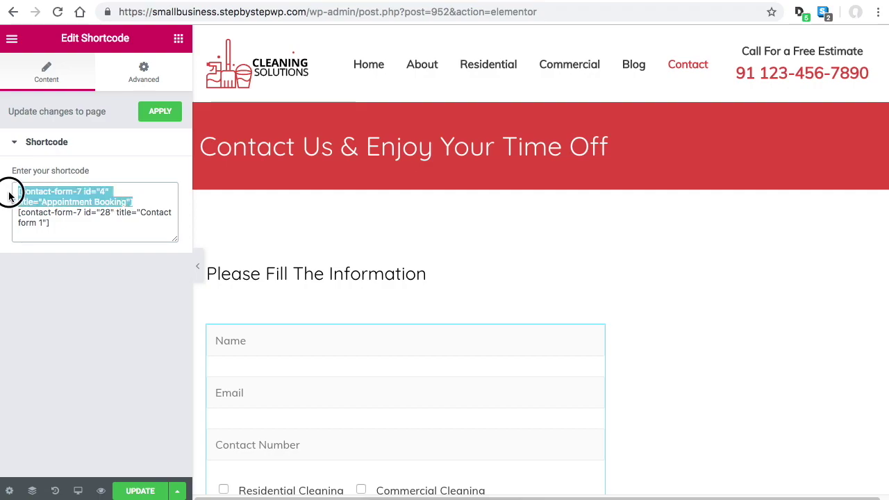
{"action": "key", "text": "BackSpace"}
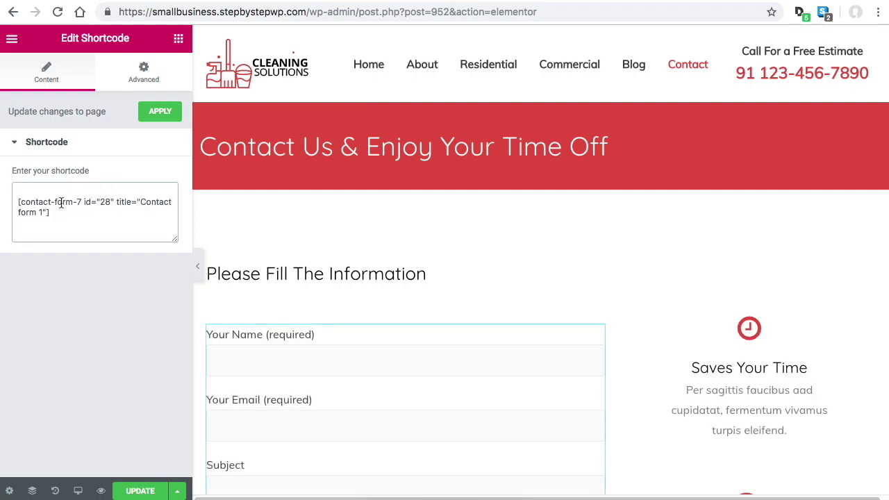
{"action": "key", "text": "Delete"}
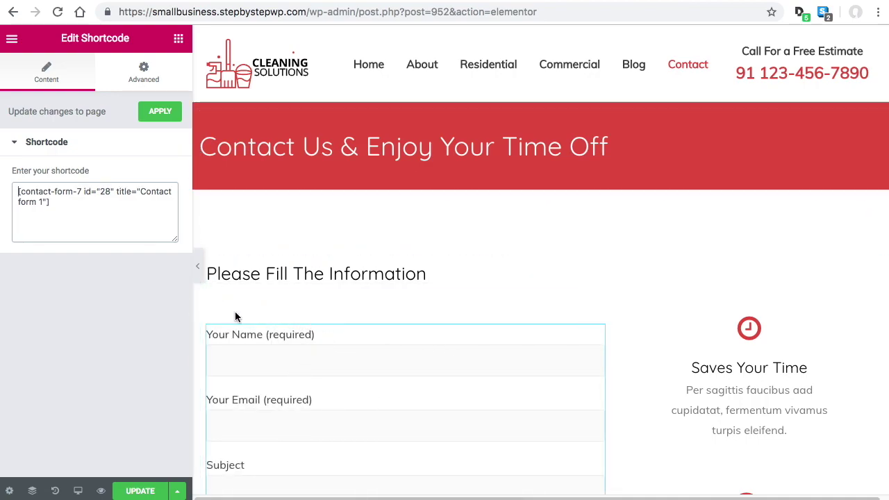
{"action": "scroll", "coordinate": [536, 370], "scroll_direction": "down", "scroll_amount": 5}
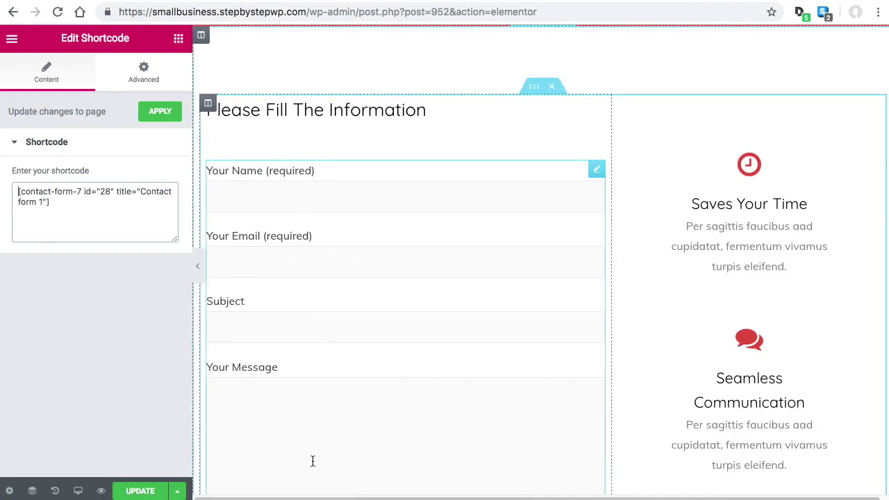
{"action": "left_click", "coordinate": [143, 490]}
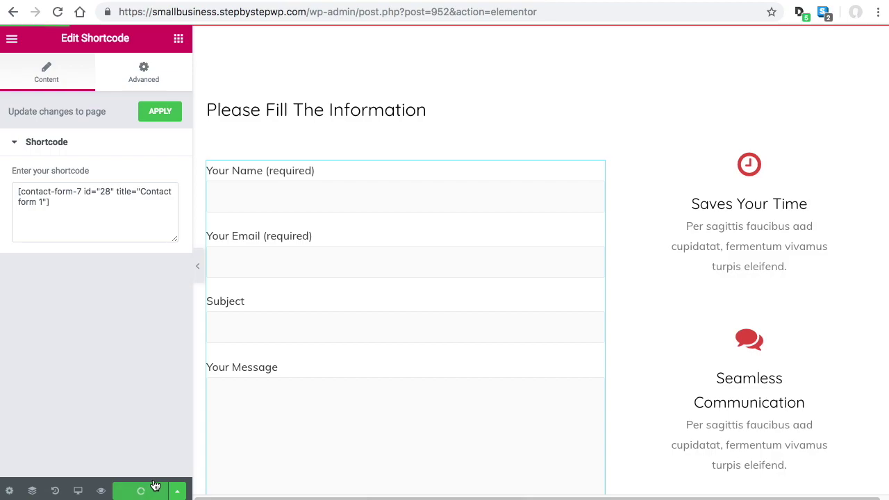
Exit Elementor to the dashboard, returning to the Contact page's block editor
{"action": "scroll", "coordinate": [532, 233], "scroll_direction": "down", "scroll_amount": 2}
{"action": "scroll", "coordinate": [533, 231], "scroll_direction": "down", "scroll_amount": 7}
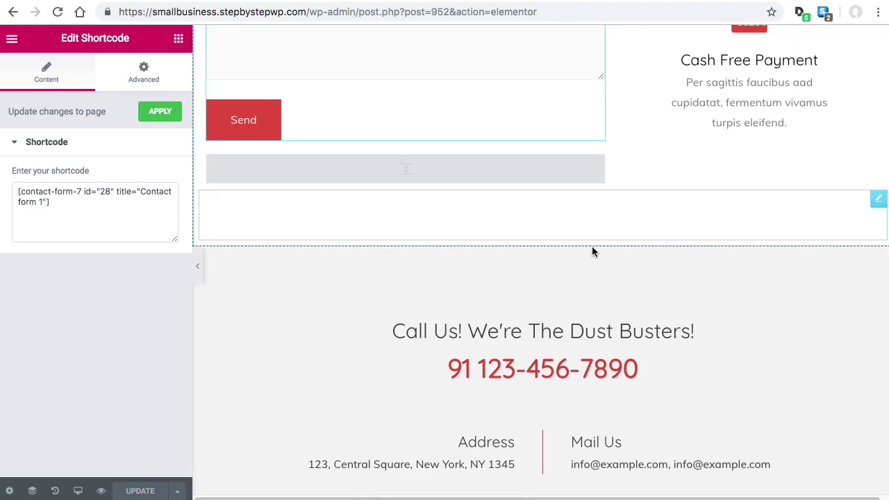
{"action": "scroll", "coordinate": [547, 341], "scroll_direction": "down", "scroll_amount": 10}
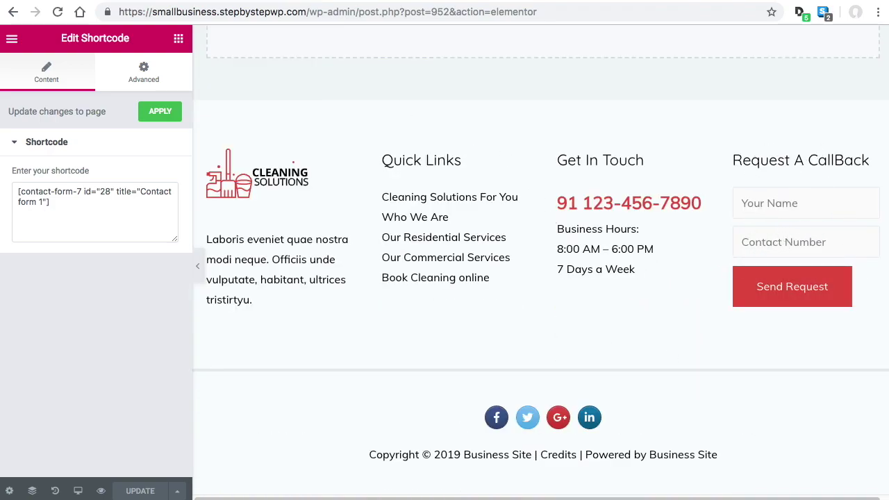
{"action": "left_click", "coordinate": [14, 43]}
{"action": "left_click", "coordinate": [134, 407]}
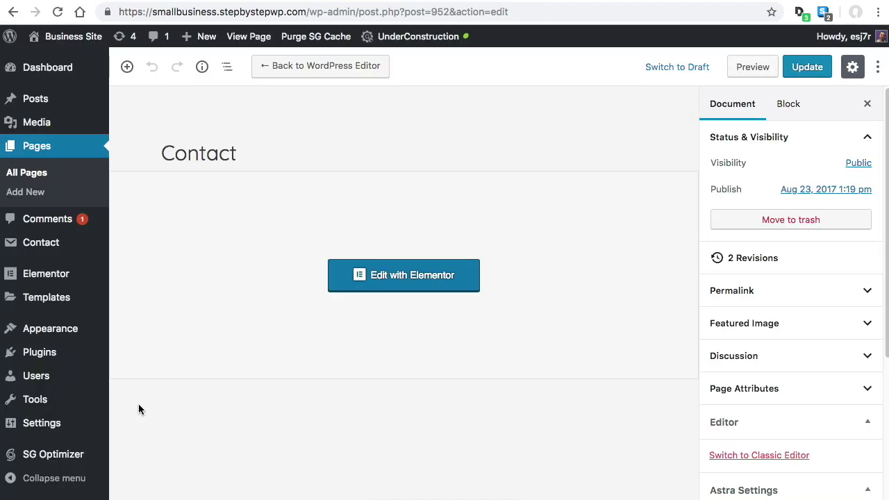
{"action": "mouse_move", "coordinate": [60, 329]}
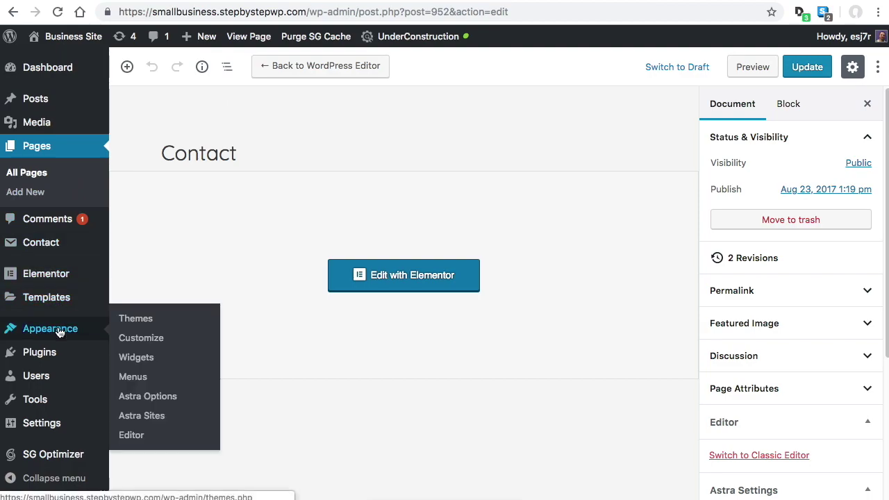
{"action": "left_click", "coordinate": [143, 340]}
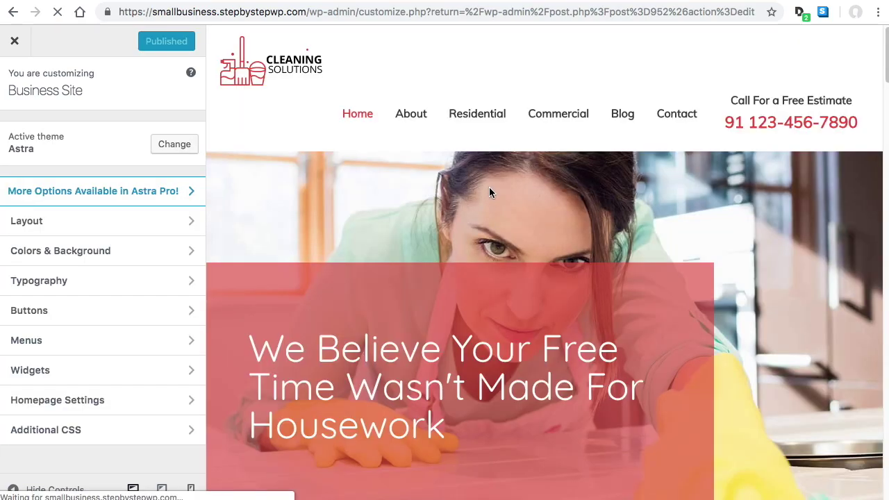
{"action": "scroll", "coordinate": [656, 183], "scroll_direction": "down", "scroll_amount": 3}
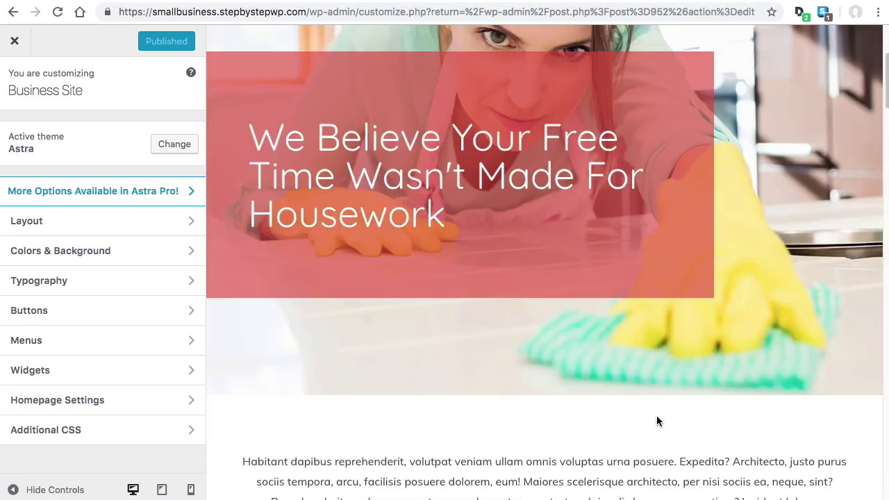
{"action": "scroll", "coordinate": [658, 420], "scroll_direction": "down", "scroll_amount": 20}
{"action": "scroll", "coordinate": [673, 377], "scroll_direction": "down", "scroll_amount": 20}
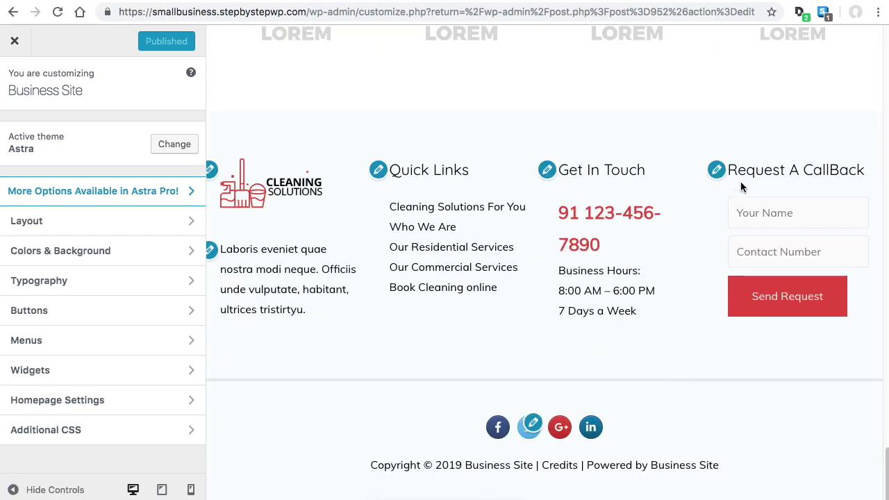
{"action": "left_click", "coordinate": [716, 170]}
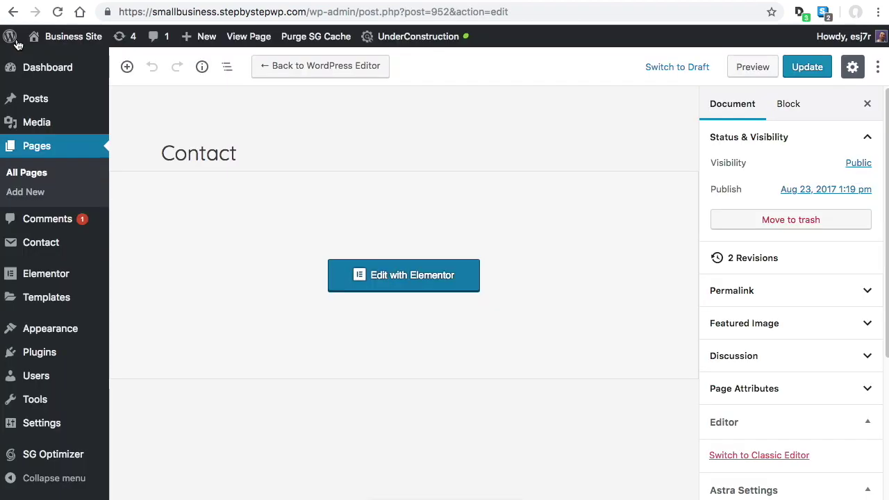
{"action": "mouse_move", "coordinate": [43, 111]}
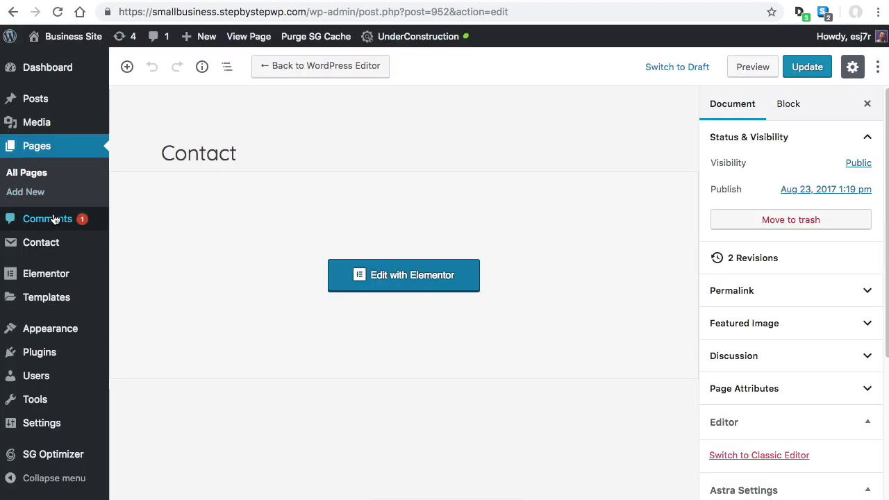
From the Contact Forms list, open the Callback Request form for editing
{"action": "left_click", "coordinate": [44, 245]}
{"action": "scroll", "coordinate": [501, 272], "scroll_direction": "down", "scroll_amount": 3}
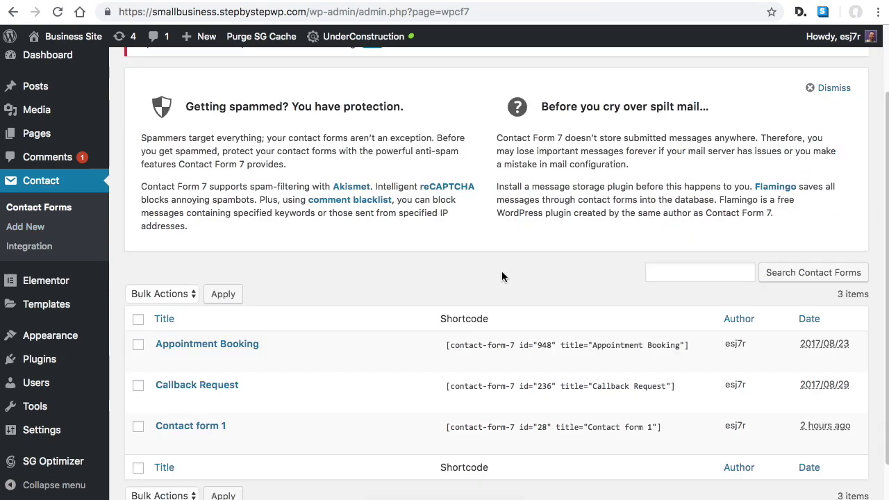
{"action": "left_click_drag", "start_coordinate": [536, 338], "coordinate": [646, 338]}
{"action": "left_click", "coordinate": [681, 338]}
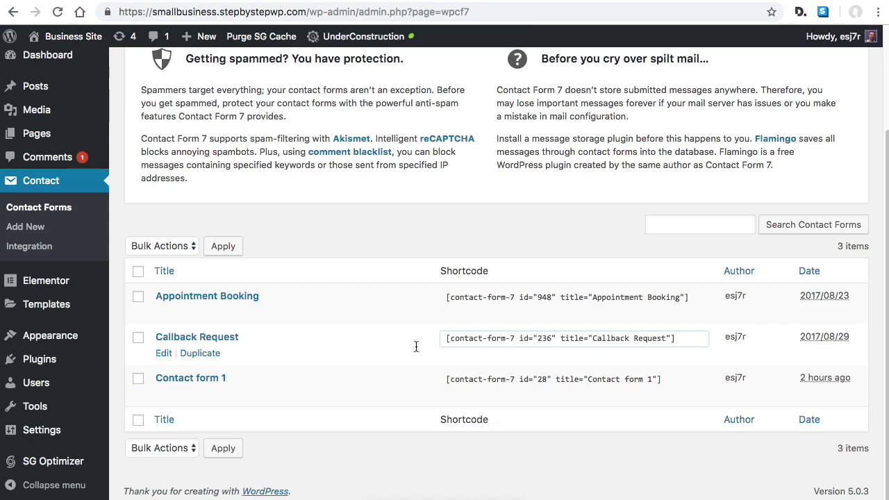
{"action": "left_click", "coordinate": [166, 353]}
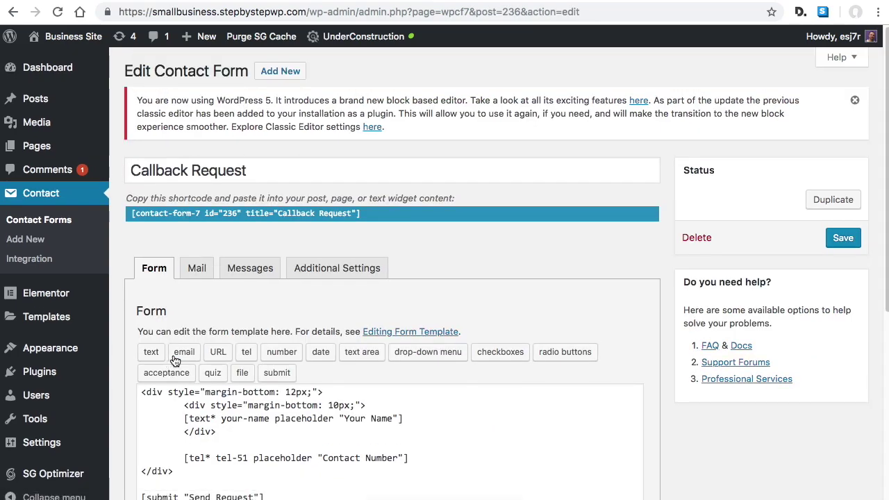
{"action": "scroll", "coordinate": [458, 361], "scroll_direction": "down", "scroll_amount": 1}
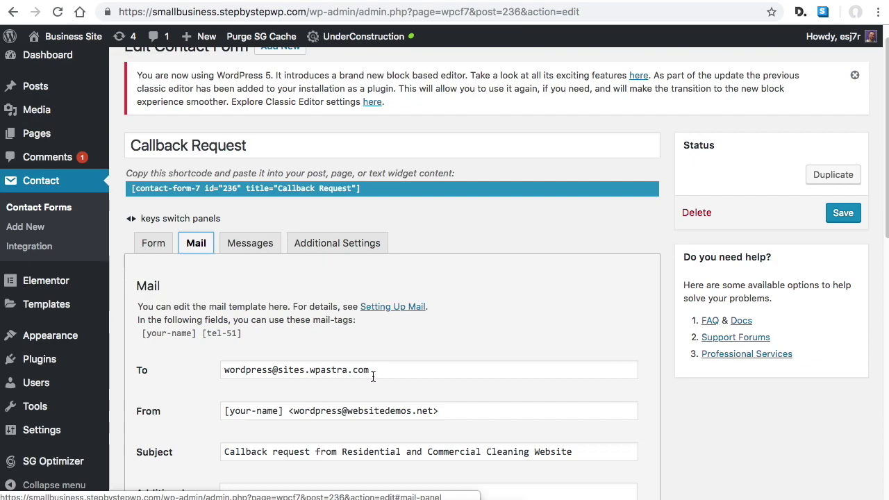
Replace the Callback Request form's To address with the new Gmail recipient address
{"action": "left_click_drag", "start_coordinate": [406, 373], "coordinate": [212, 370]}
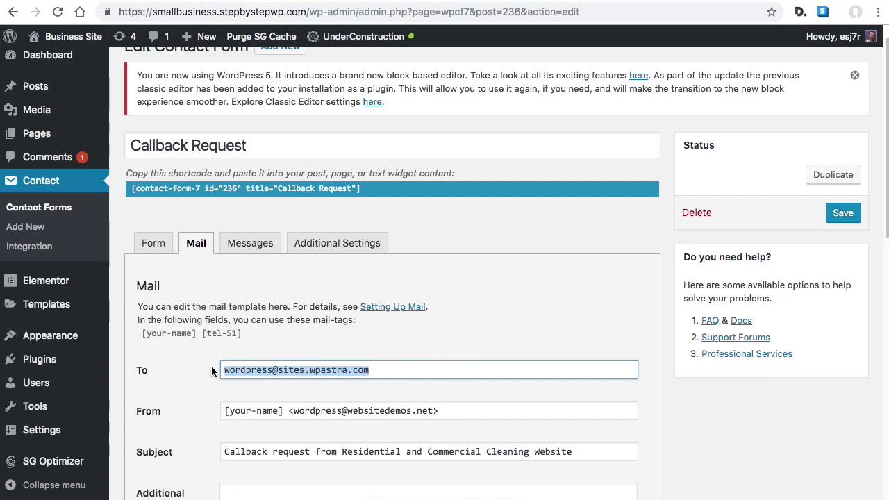
{"action": "type", "text": "myemail"}
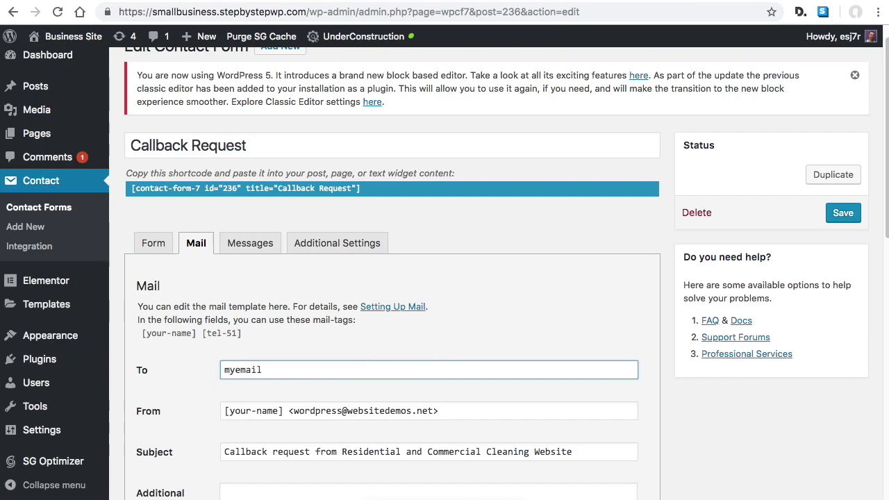
{"action": "type", "text": "@gmail.com"}
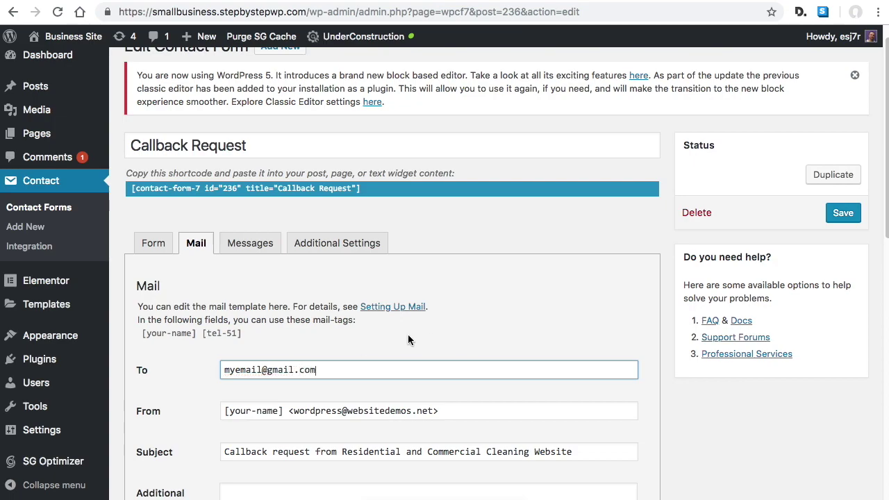
{"action": "left_click_drag", "start_coordinate": [230, 369], "coordinate": [305, 368]}
{"action": "left_click", "coordinate": [306, 369]}
{"action": "scroll", "coordinate": [389, 354], "scroll_direction": "down", "scroll_amount": 3}
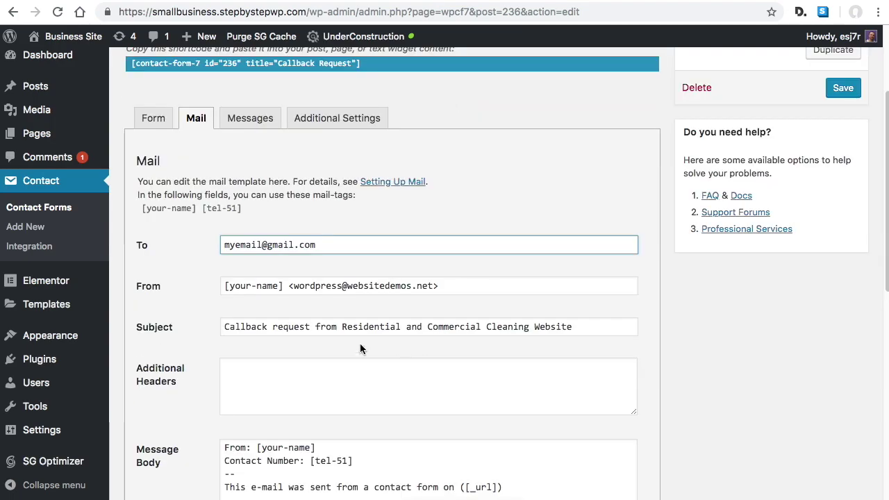
{"action": "scroll", "coordinate": [361, 277], "scroll_direction": "down", "scroll_amount": 1}
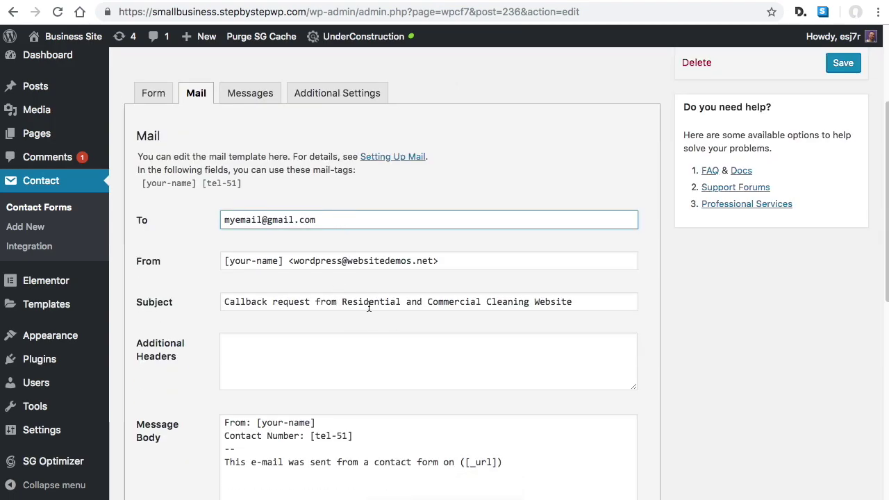
{"action": "scroll", "coordinate": [362, 299], "scroll_direction": "down", "scroll_amount": 2}
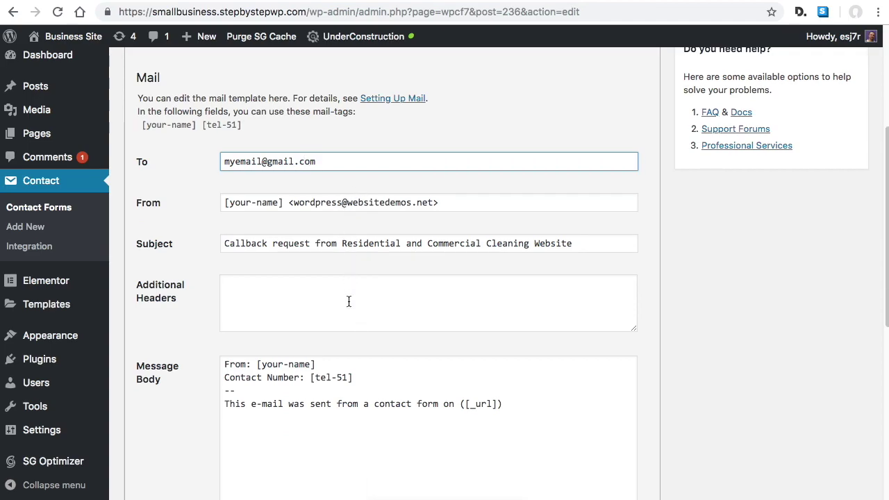
Change the From address domain from jimscleaning.net to smallbusiness.stepbystepwp.com and save the form
{"action": "left_click", "coordinate": [449, 203]}
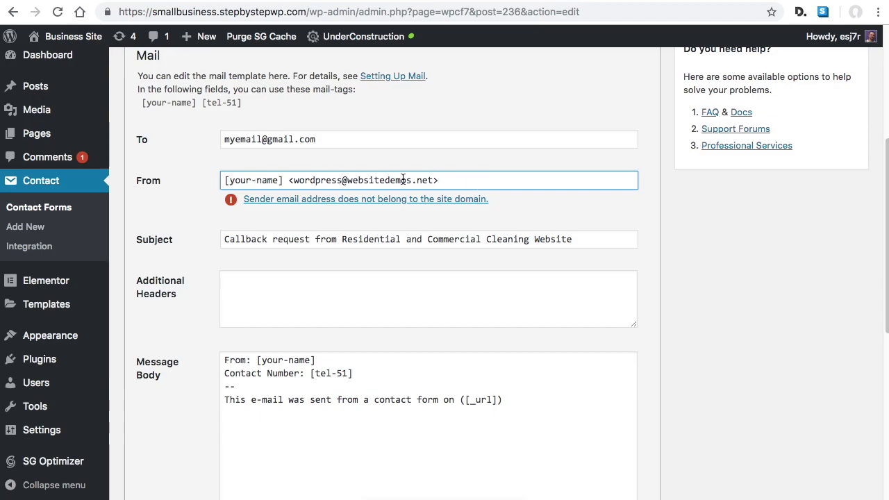
{"action": "left_click_drag", "start_coordinate": [446, 179], "coordinate": [291, 180]}
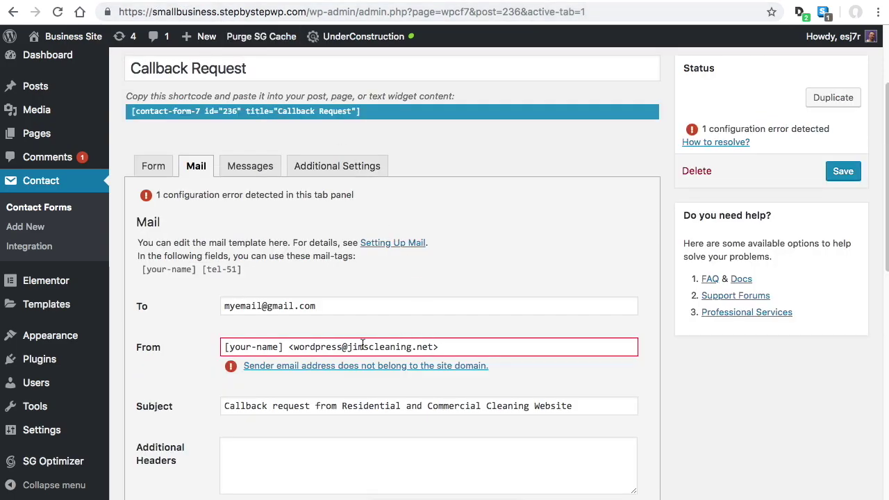
{"action": "left_click_drag", "start_coordinate": [349, 346], "coordinate": [434, 347]}
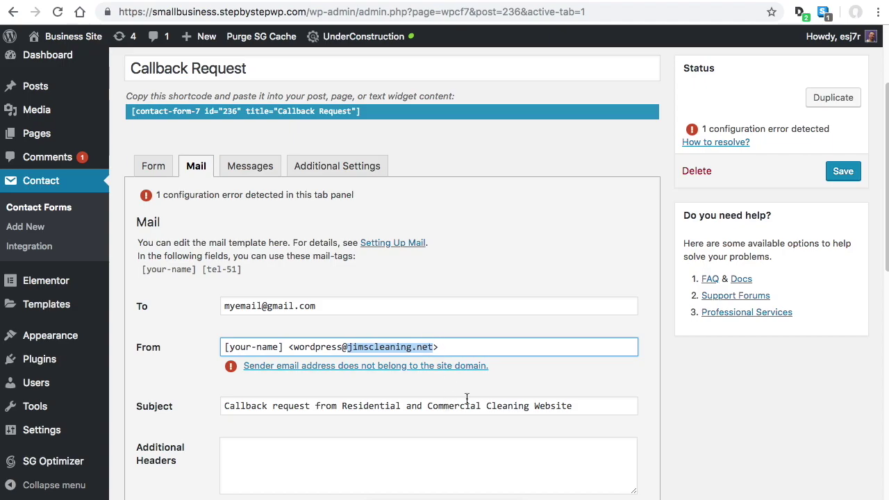
{"action": "type", "text": "small"}
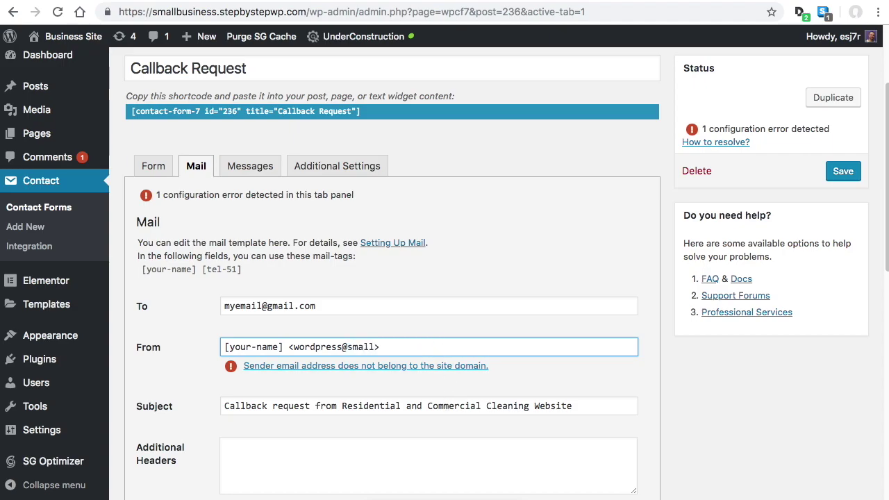
{"action": "type", "text": "business.ste"}
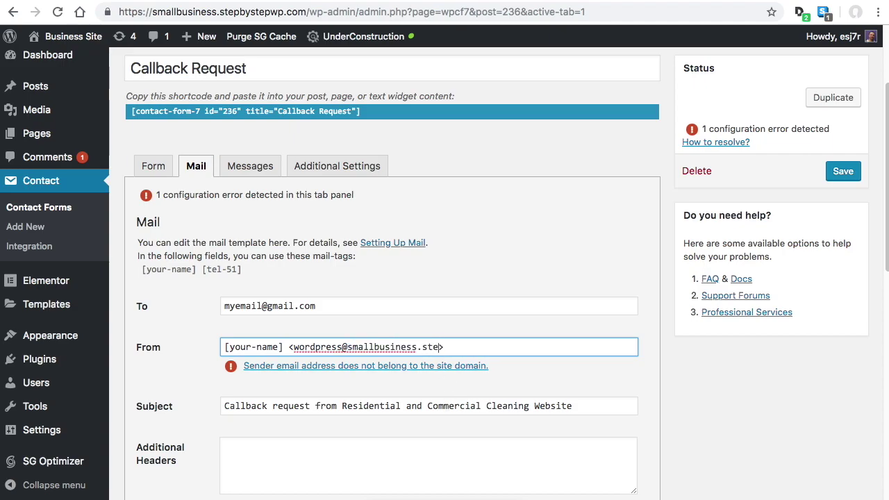
{"action": "type", "text": "pbystepwp.com"}
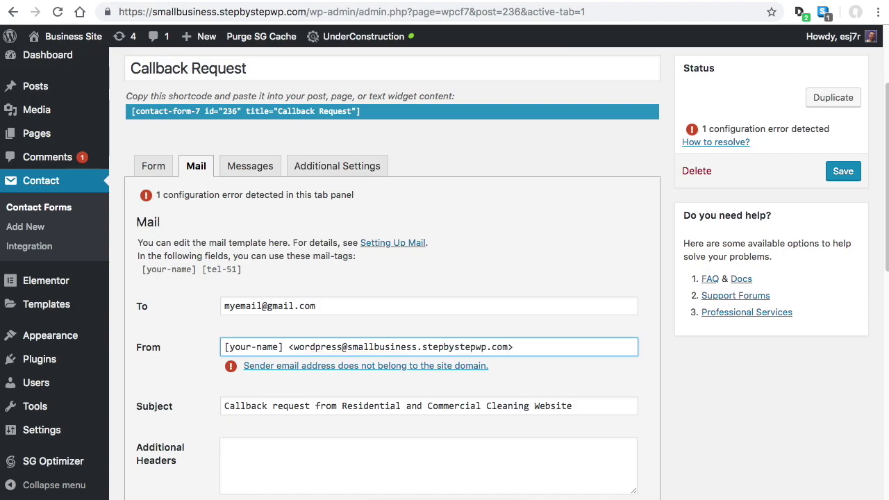
{"action": "left_click", "coordinate": [332, 305]}
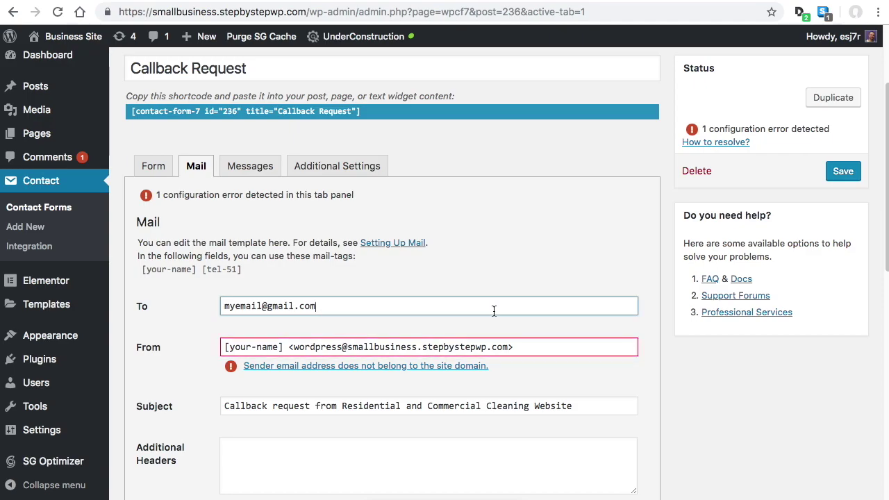
{"action": "left_click", "coordinate": [843, 136]}
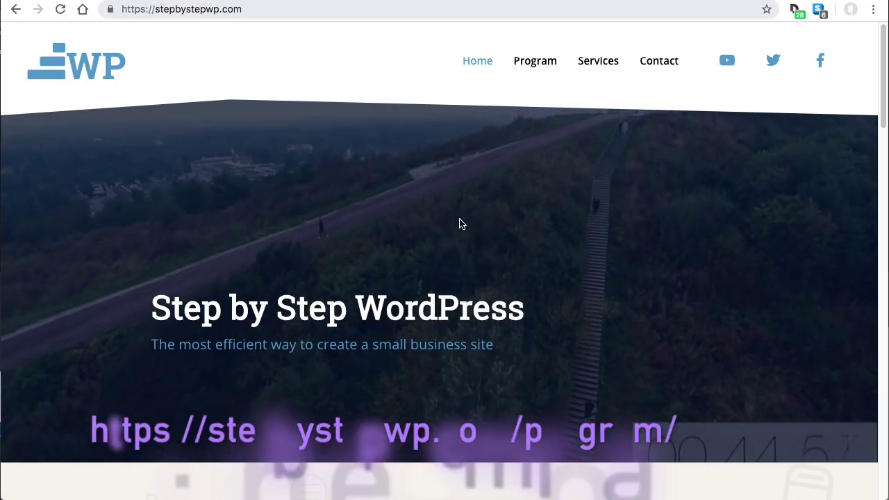
Open the Small Business Site Program page from the Step by Step WordPress home page
{"action": "scroll", "coordinate": [602, 216], "scroll_direction": "down", "scroll_amount": 5}
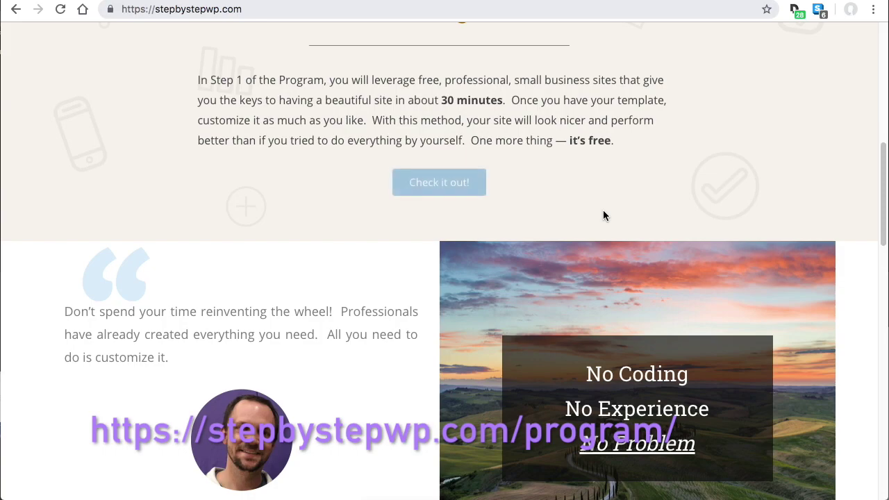
{"action": "scroll", "coordinate": [604, 221], "scroll_direction": "up", "scroll_amount": 5}
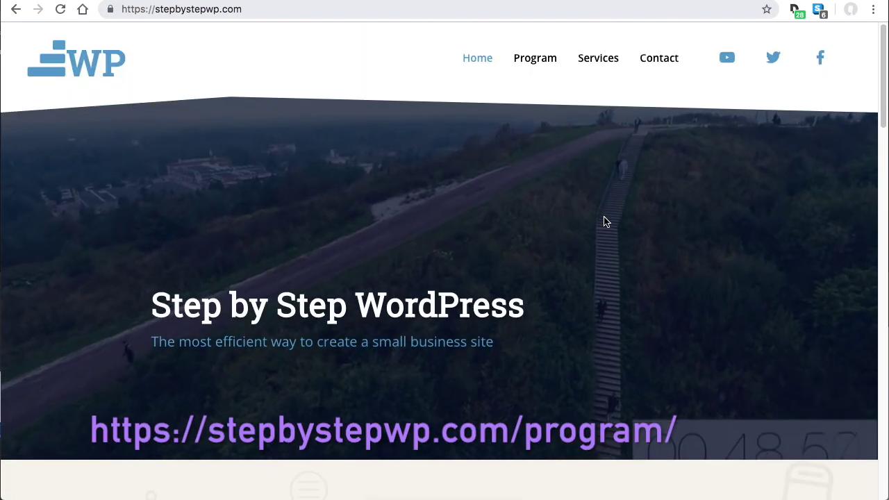
{"action": "scroll", "coordinate": [604, 221], "scroll_direction": "down", "scroll_amount": 1}
{"action": "scroll", "coordinate": [604, 221], "scroll_direction": "down", "scroll_amount": 4}
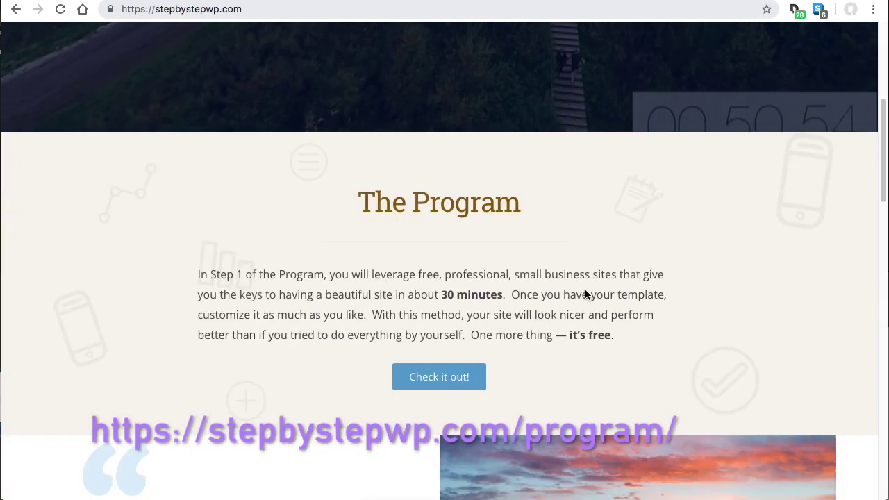
{"action": "left_click", "coordinate": [445, 379]}
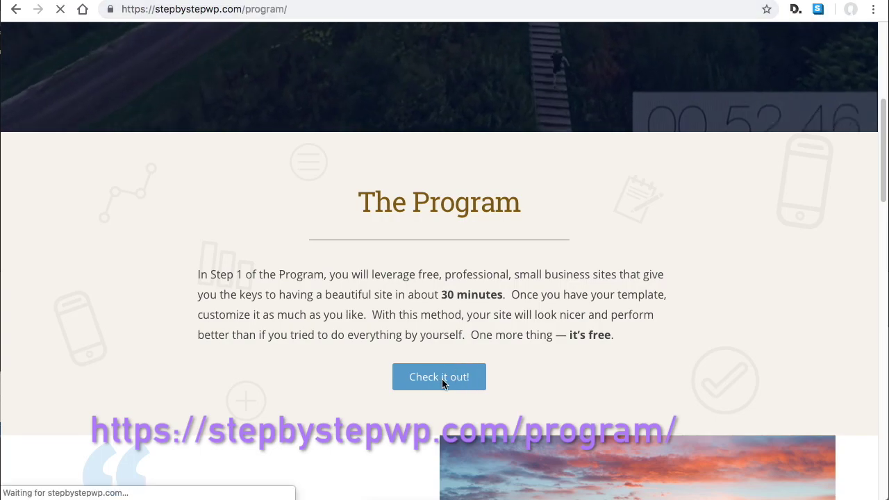
Review the optional Edit Fonts and Colors step page, then return to the Program page
{"action": "scroll", "coordinate": [490, 326], "scroll_direction": "down", "scroll_amount": 5}
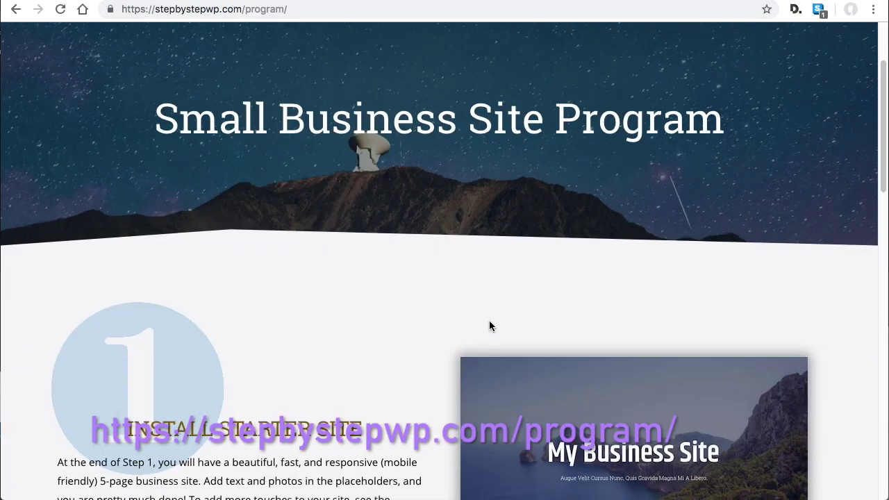
{"action": "scroll", "coordinate": [490, 327], "scroll_direction": "down", "scroll_amount": 2}
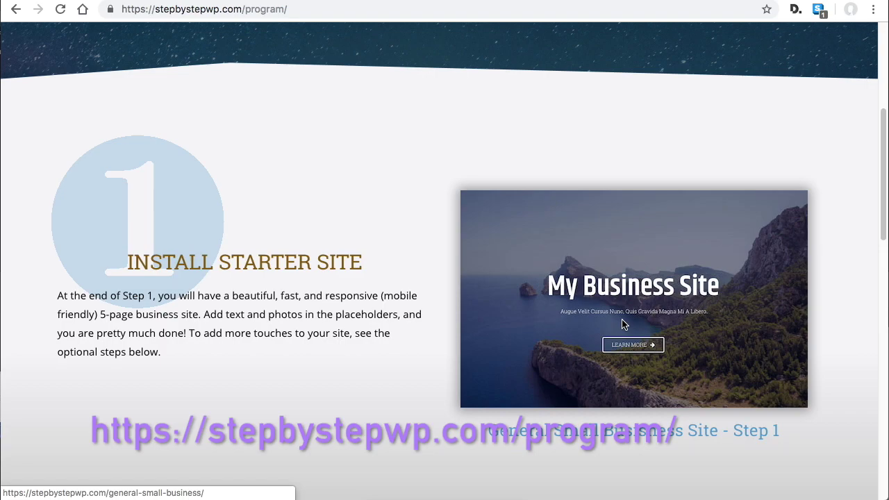
{"action": "scroll", "coordinate": [619, 326], "scroll_direction": "down", "scroll_amount": 4}
{"action": "scroll", "coordinate": [619, 325], "scroll_direction": "down", "scroll_amount": 4}
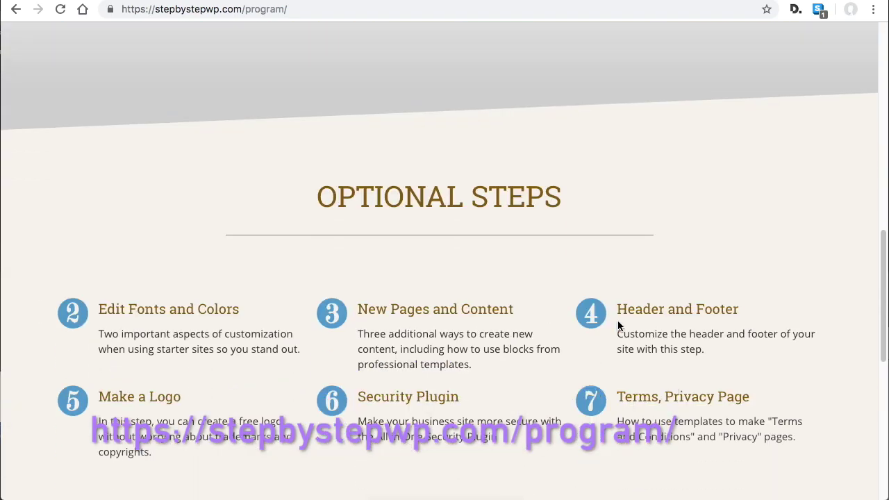
{"action": "left_click", "coordinate": [216, 310]}
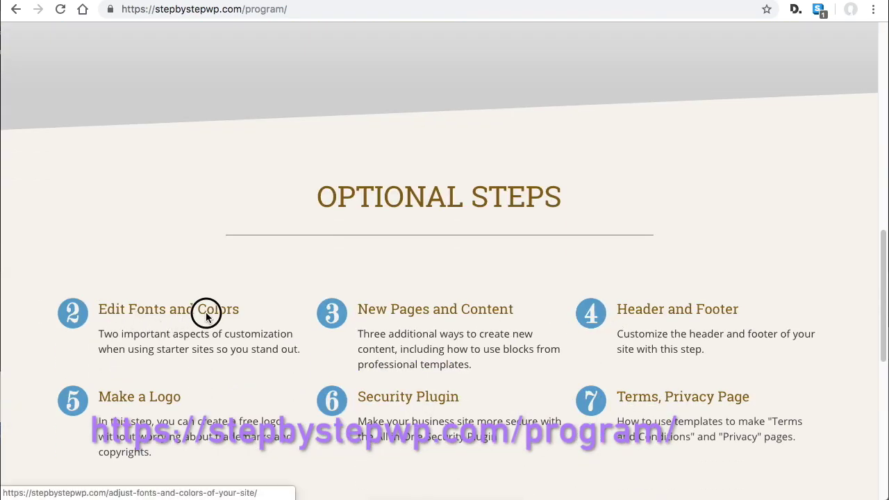
{"action": "scroll", "coordinate": [299, 313], "scroll_direction": "down", "scroll_amount": 4}
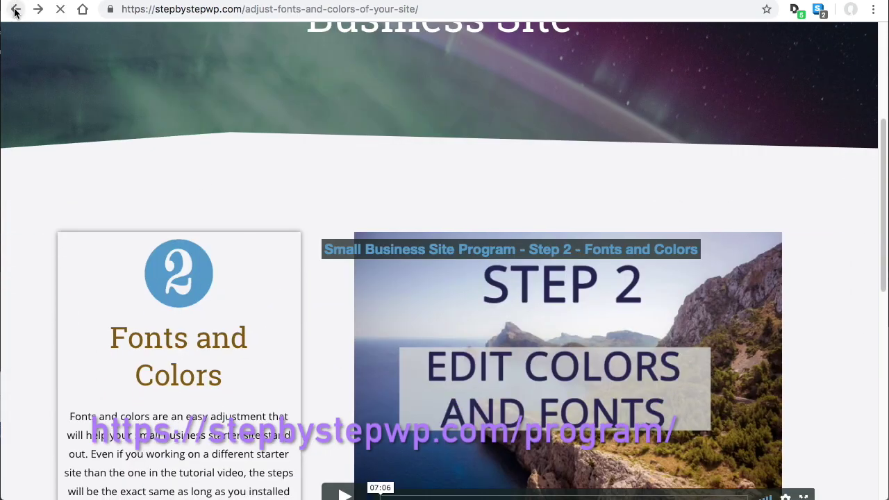
{"action": "left_click", "coordinate": [16, 9]}
Review the optional New Pages and Content and Header and Footer step pages
{"action": "left_click", "coordinate": [392, 270]}
{"action": "scroll", "coordinate": [404, 264], "scroll_direction": "down", "scroll_amount": 5}
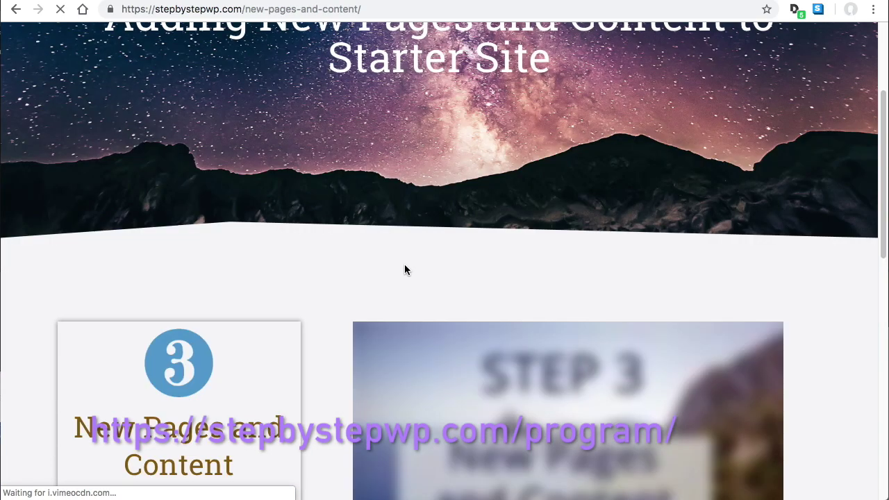
{"action": "scroll", "coordinate": [411, 284], "scroll_direction": "up", "scroll_amount": 1}
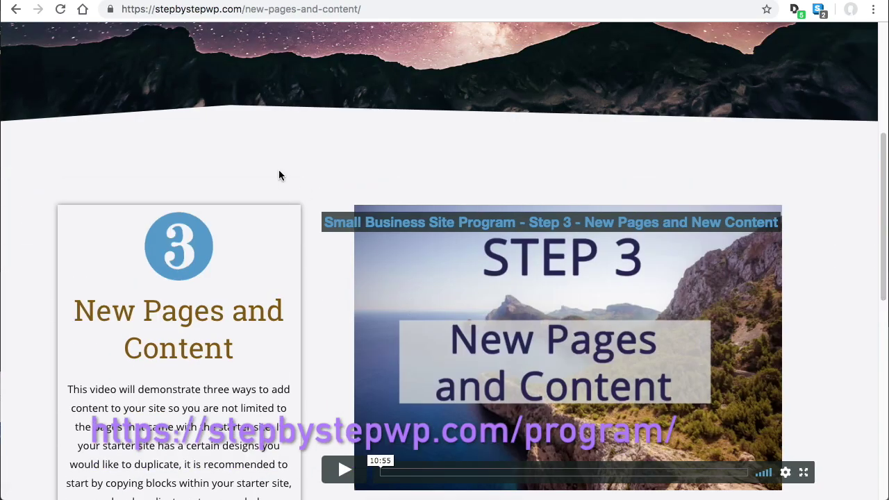
{"action": "left_click", "coordinate": [15, 9]}
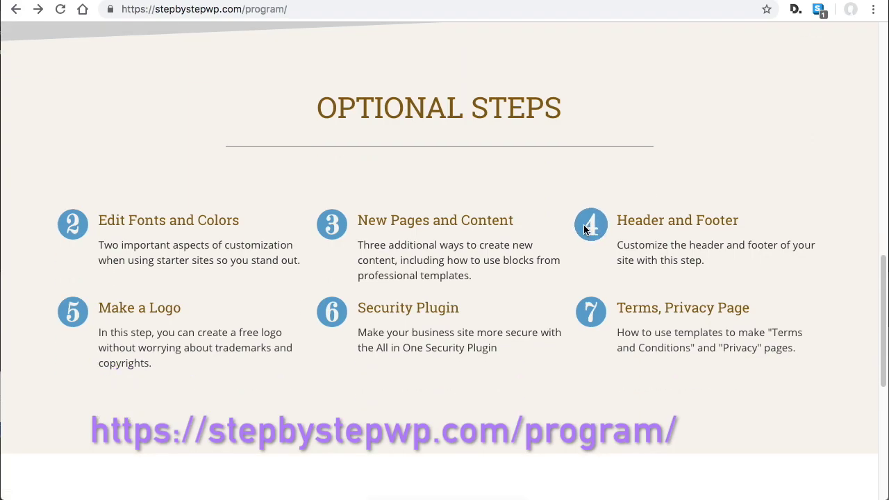
{"action": "left_click", "coordinate": [590, 225]}
{"action": "scroll", "coordinate": [620, 296], "scroll_direction": "down", "scroll_amount": 5}
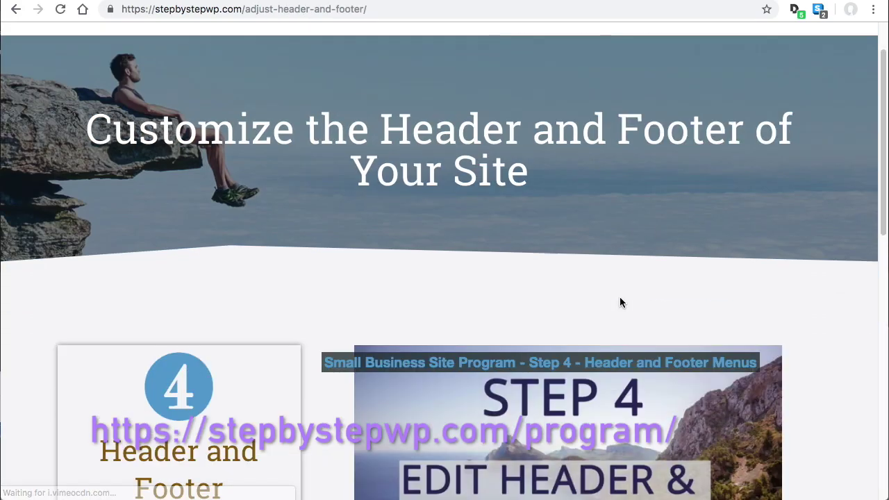
{"action": "scroll", "coordinate": [640, 333], "scroll_direction": "up", "scroll_amount": 5}
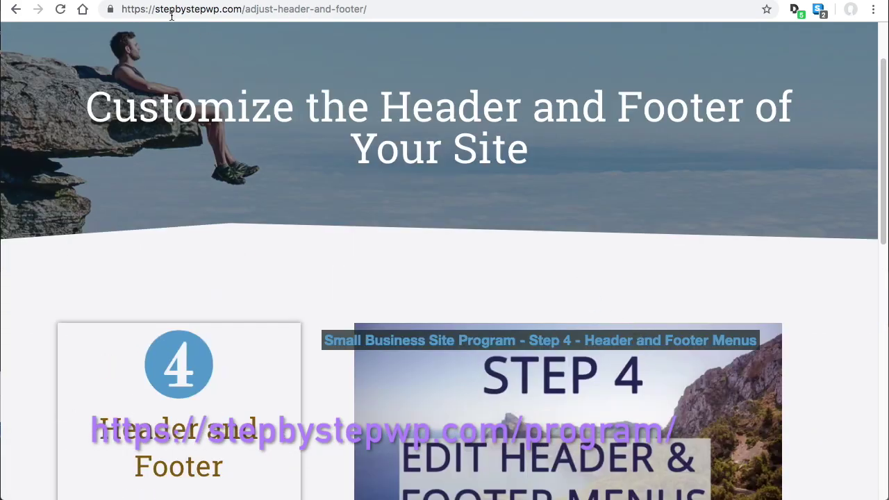
{"action": "left_click", "coordinate": [16, 9]}
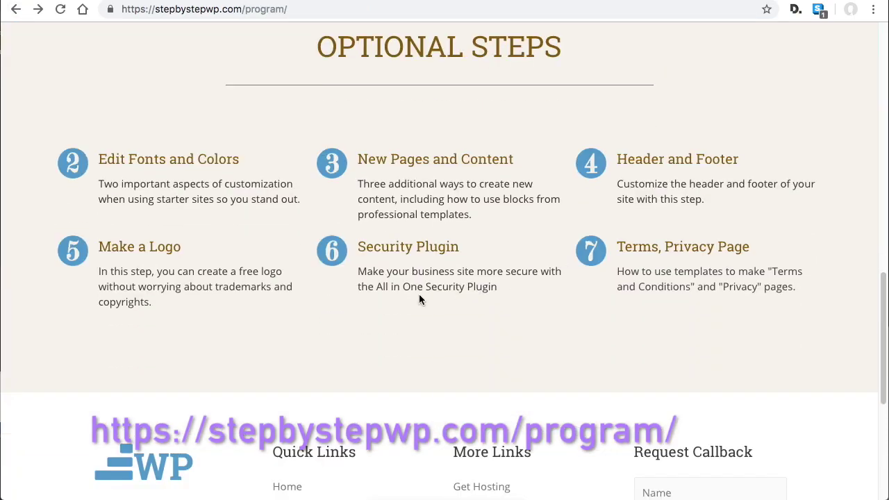
Review the Make a Logo and Security Plugin steps, then open Terms, Privacy Page
{"action": "left_click", "coordinate": [148, 255]}
{"action": "scroll", "coordinate": [567, 297], "scroll_direction": "down", "scroll_amount": 5}
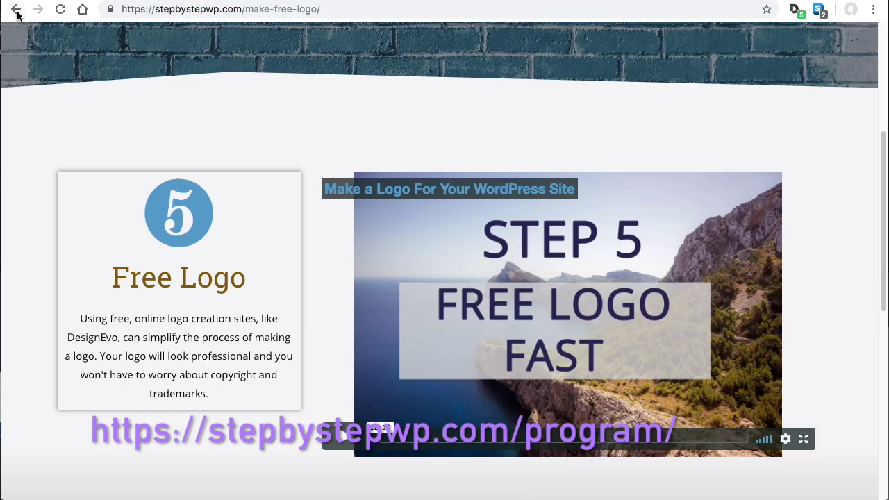
{"action": "left_click", "coordinate": [16, 9]}
{"action": "left_click", "coordinate": [423, 249]}
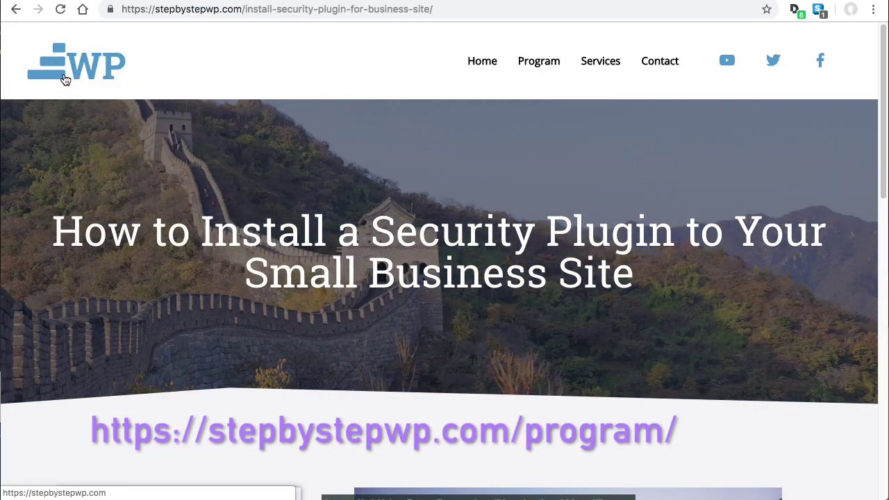
{"action": "scroll", "coordinate": [65, 74], "scroll_direction": "down", "scroll_amount": 3}
{"action": "left_click", "coordinate": [16, 9]}
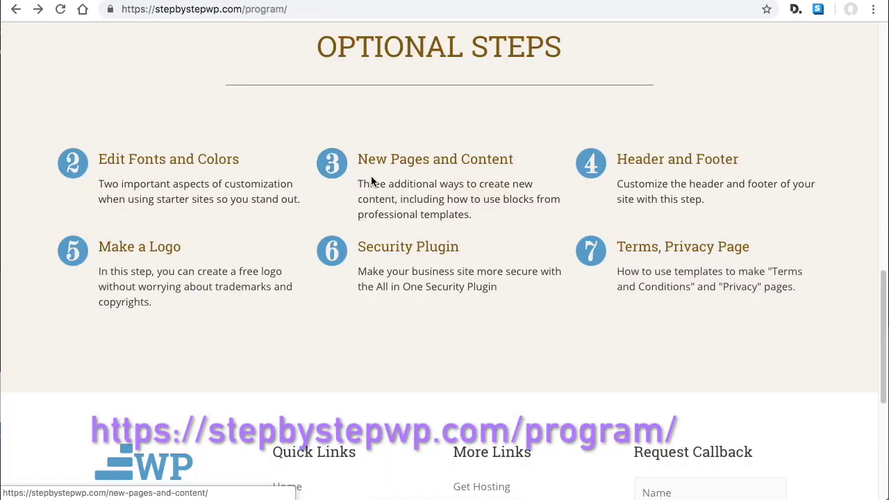
{"action": "left_click", "coordinate": [706, 250]}
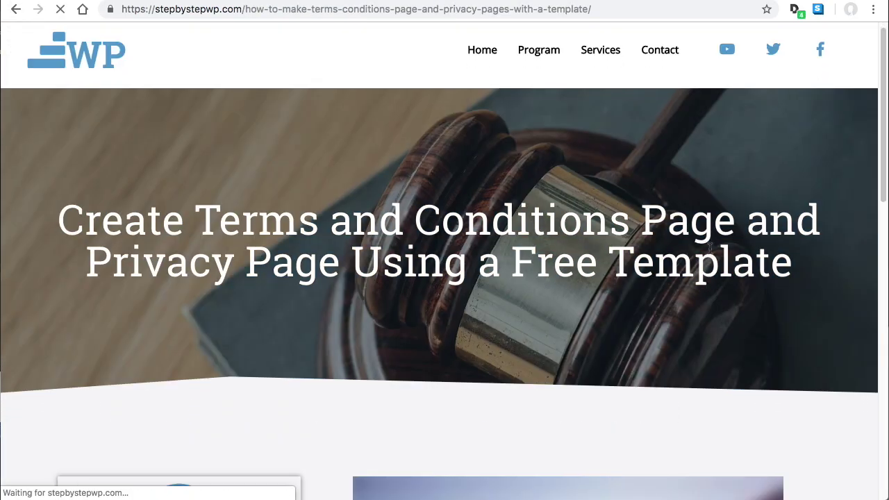
{"action": "scroll", "coordinate": [708, 252], "scroll_direction": "down", "scroll_amount": 5}
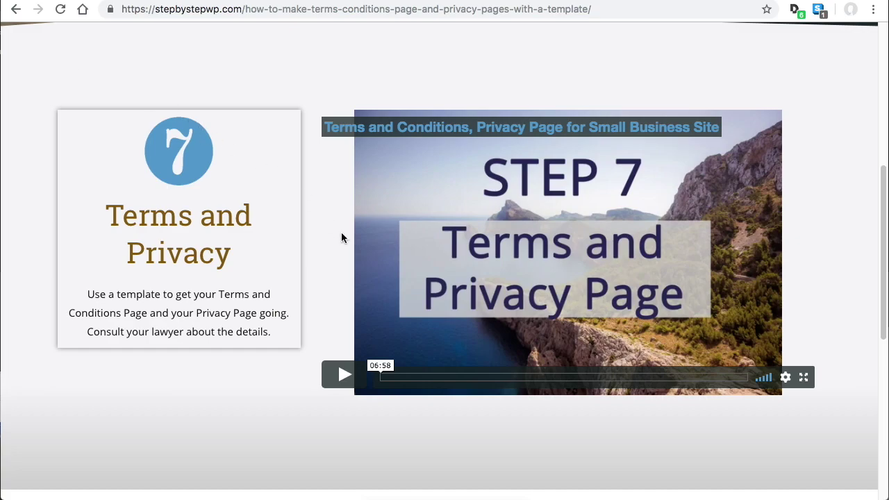